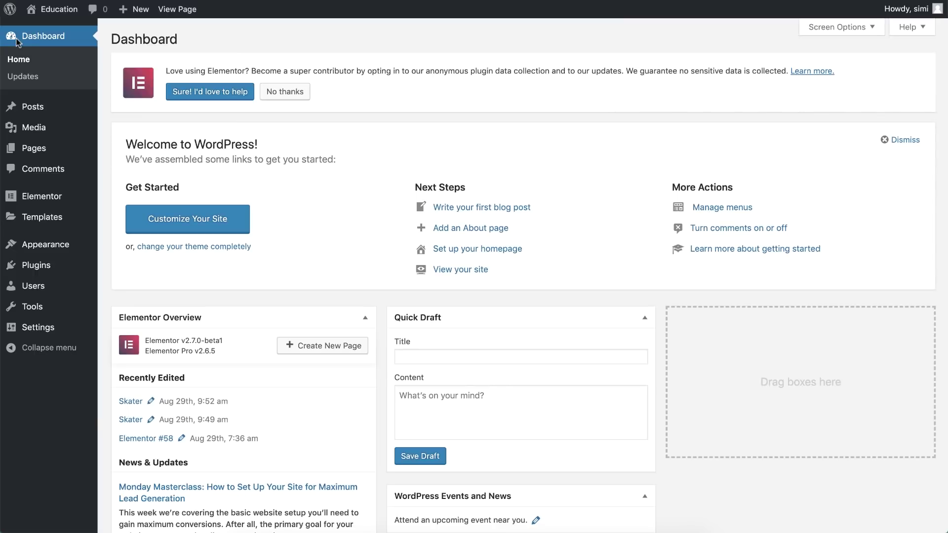
- Create a new WordPress page titled 'Skater' and open it in Elementor
{"action": "mouse_move", "coordinate": [35, 148]}
{"action": "left_click", "coordinate": [113, 167]}
{"action": "type", "text": "Skater"}
{"action": "left_click", "coordinate": [244, 39]}
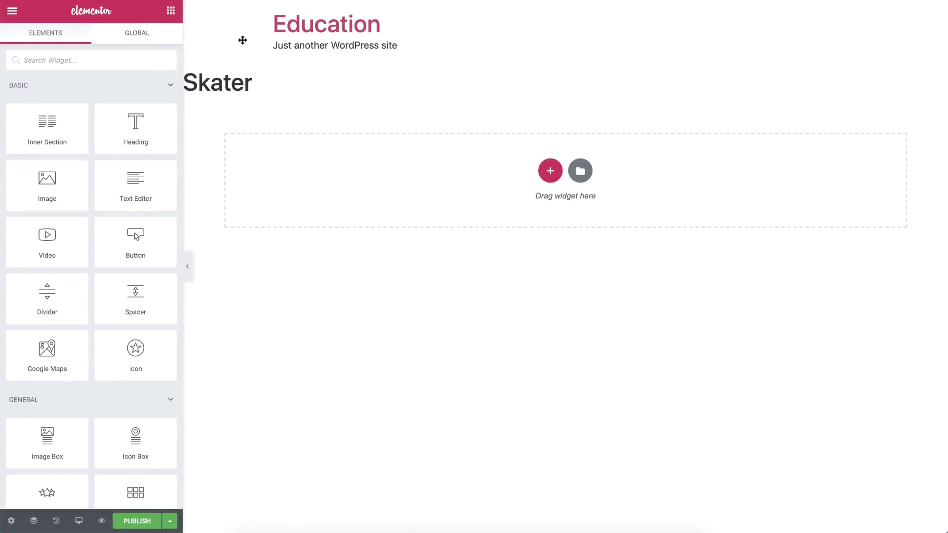
- Switch the page layout to Elementor Canvas, removing the header and footer
{"action": "left_click", "coordinate": [10, 520]}
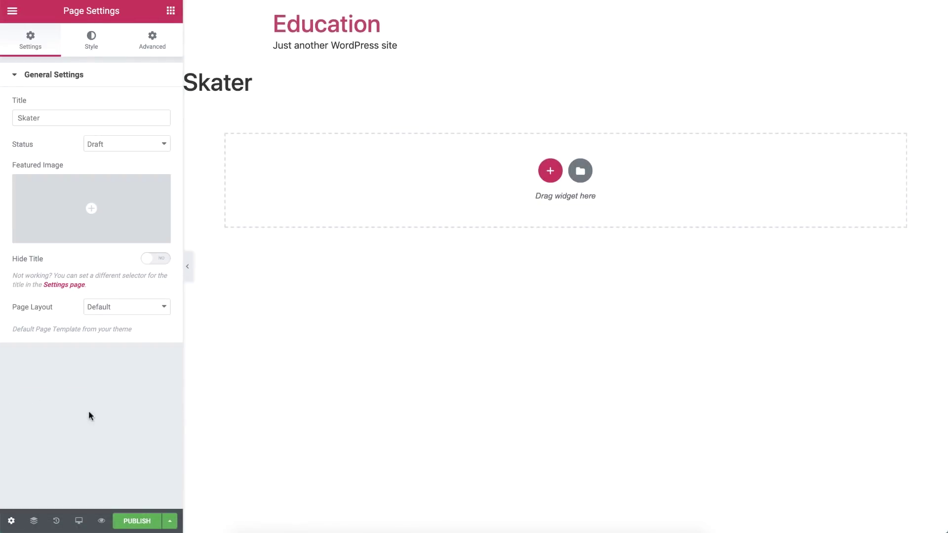
{"action": "left_click", "coordinate": [163, 309]}
{"action": "left_click", "coordinate": [161, 316]}
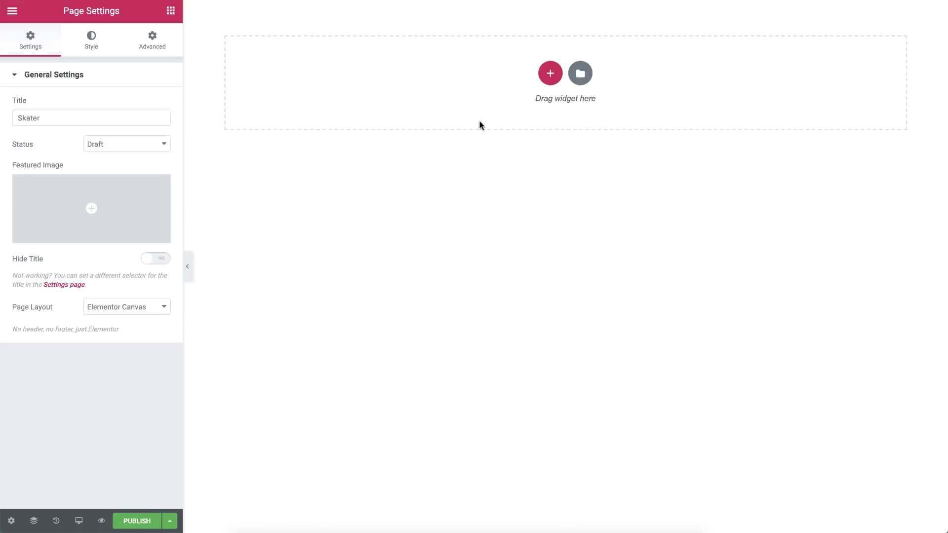
{"action": "left_click", "coordinate": [550, 74]}
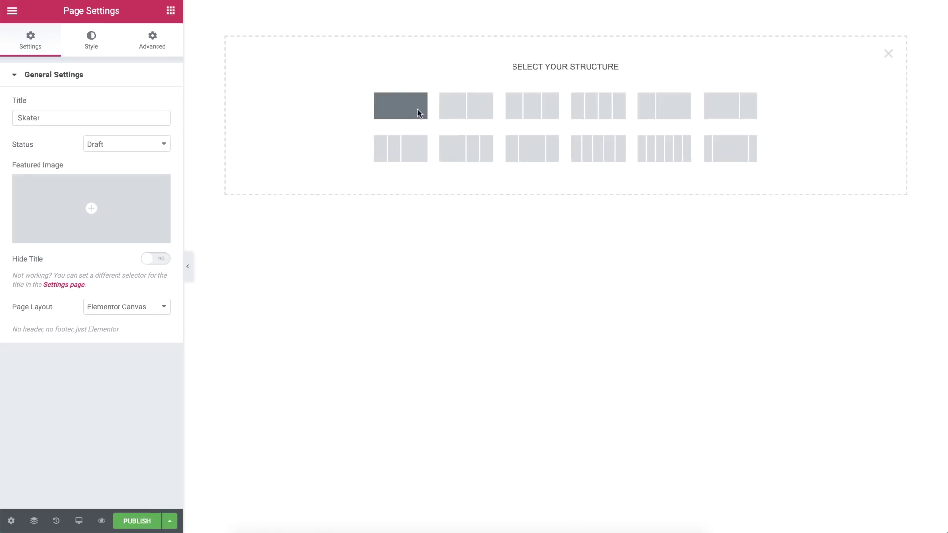
- Add a single-column section with Full Width content, No Gap, and 140 VH minimum height
{"action": "left_click", "coordinate": [418, 112]}
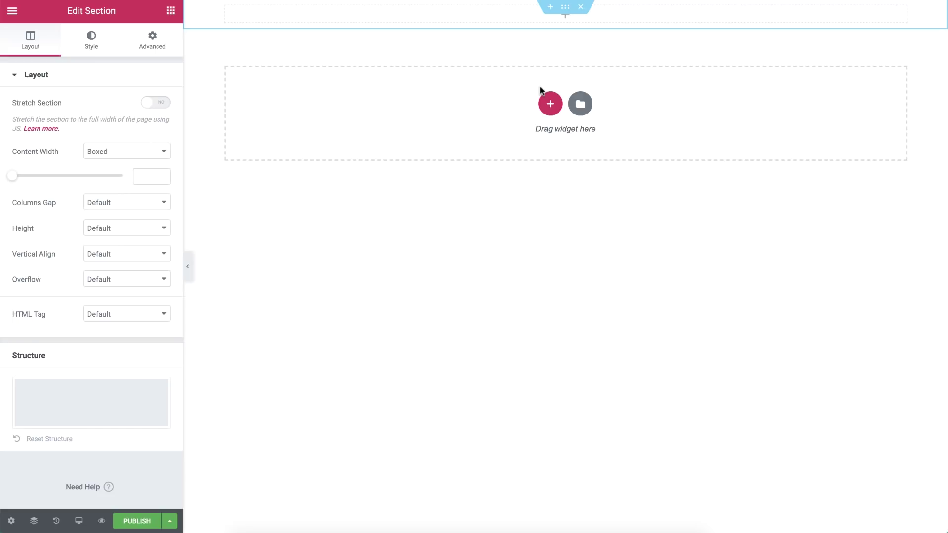
{"action": "left_click", "coordinate": [156, 154]}
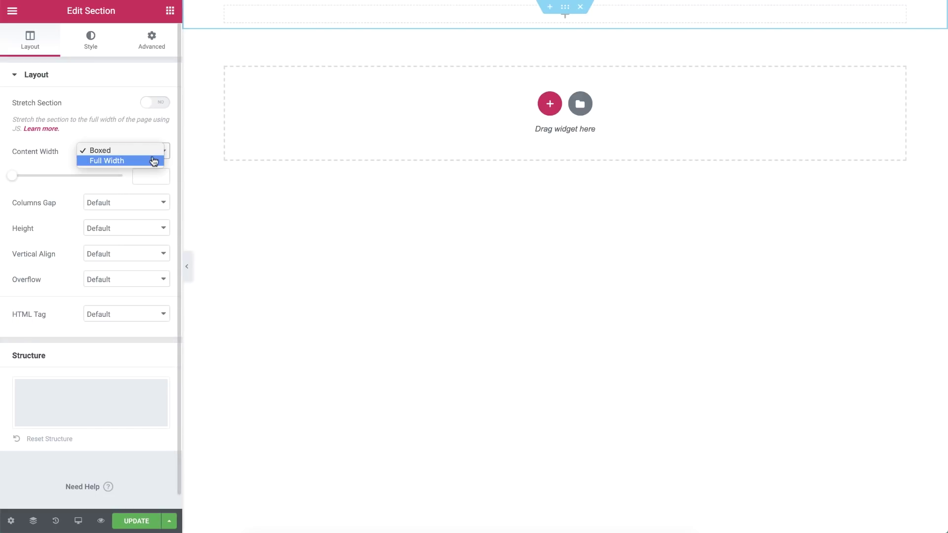
{"action": "left_click", "coordinate": [153, 161]}
{"action": "left_click", "coordinate": [144, 179]}
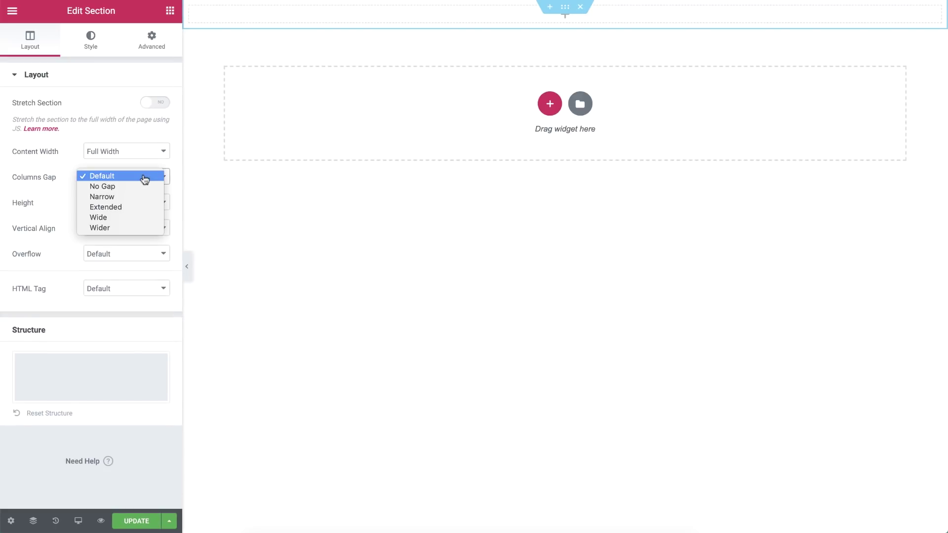
{"action": "left_click", "coordinate": [144, 184]}
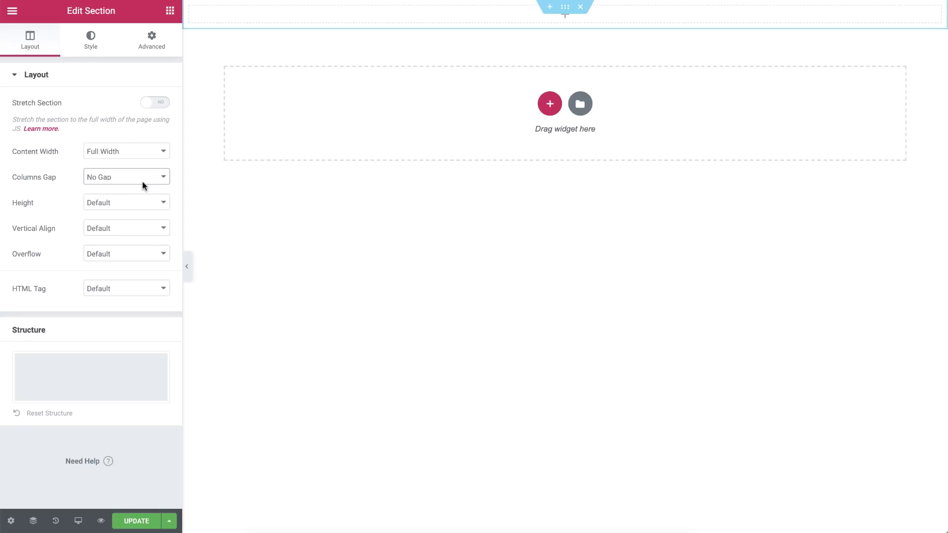
{"action": "left_click", "coordinate": [141, 205]}
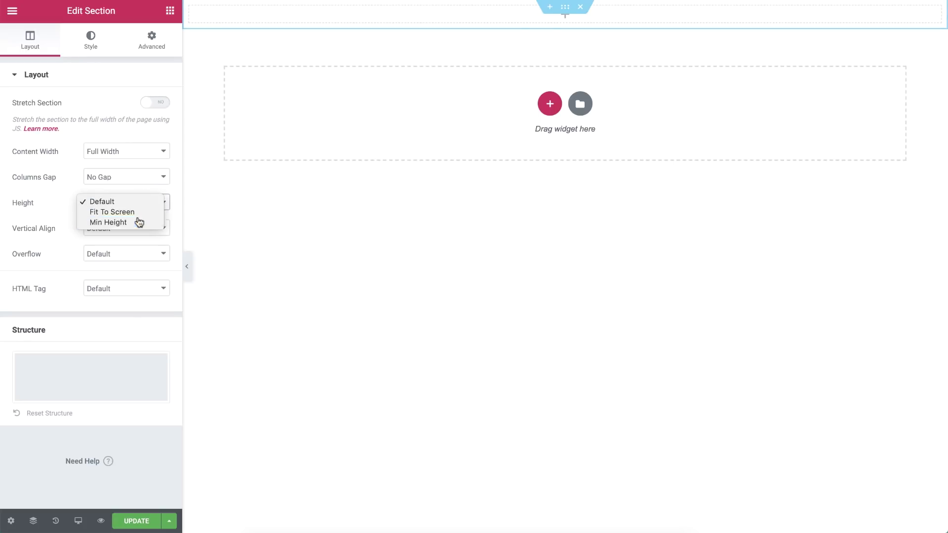
{"action": "left_click", "coordinate": [138, 223]}
{"action": "left_click_drag", "start_coordinate": [151, 245], "coordinate": [134, 247]}
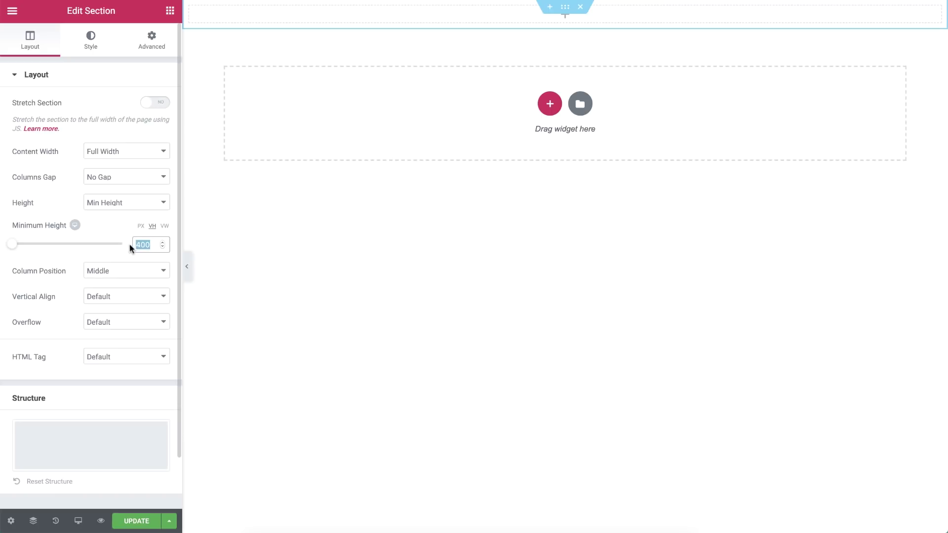
{"action": "type", "text": "140"}
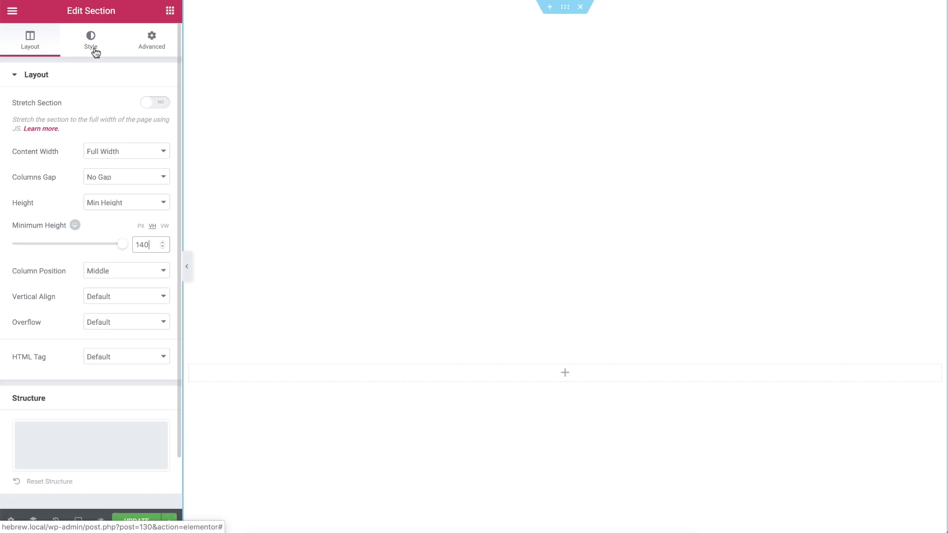
{"action": "left_click", "coordinate": [96, 52]}
- Set a classic background using the city skyline photo for the section
{"action": "left_click", "coordinate": [97, 132]}
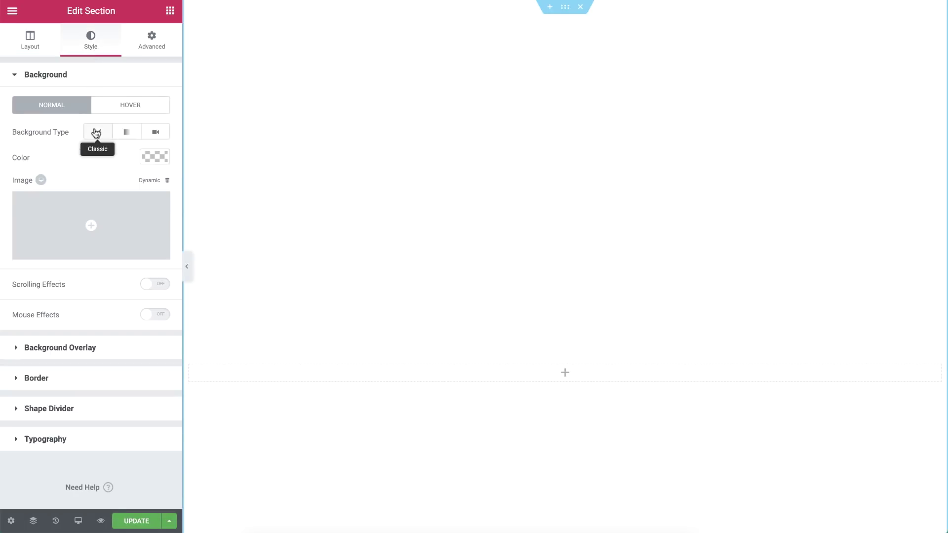
{"action": "left_click", "coordinate": [118, 212]}
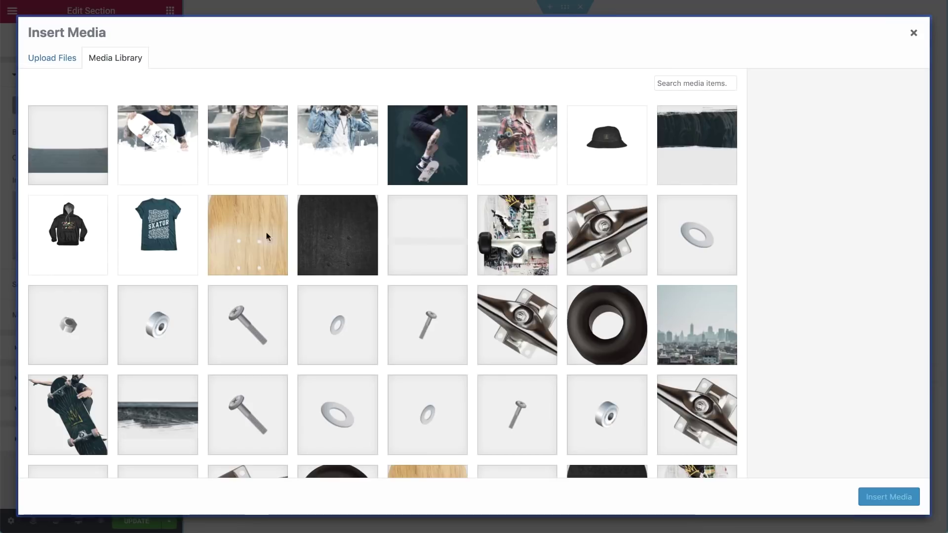
{"action": "left_click", "coordinate": [678, 305]}
{"action": "left_click", "coordinate": [902, 495]}
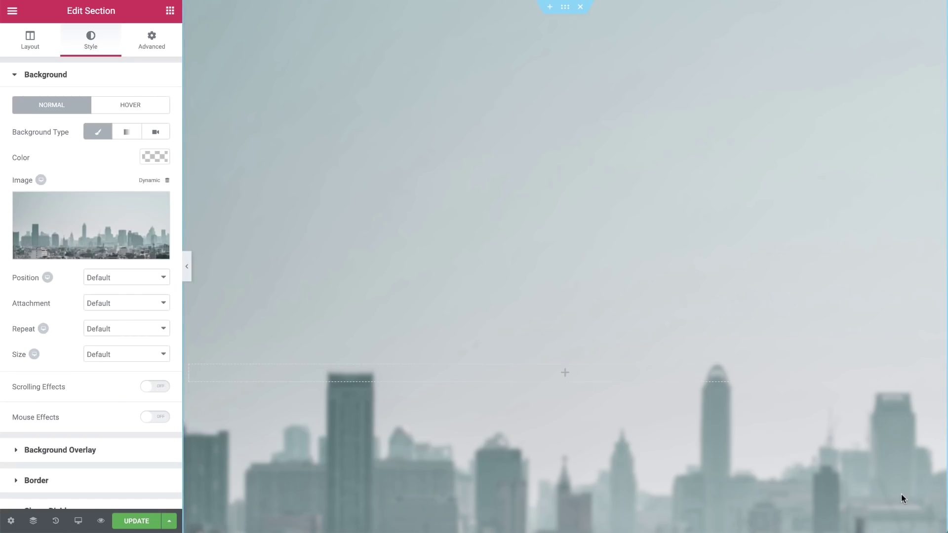
- Set the background to Center Center, Fixed, No-repeat and Cover
{"action": "left_click", "coordinate": [134, 284]}
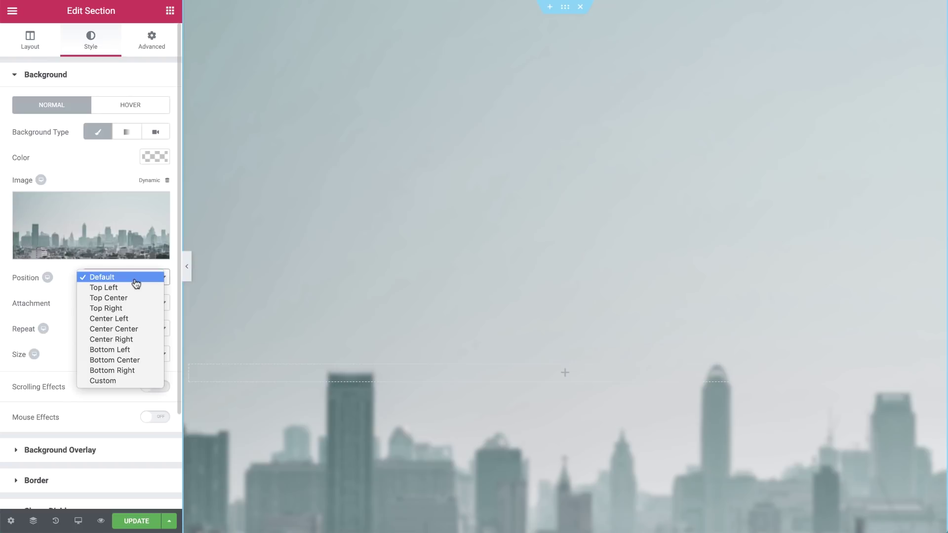
{"action": "left_click", "coordinate": [133, 329]}
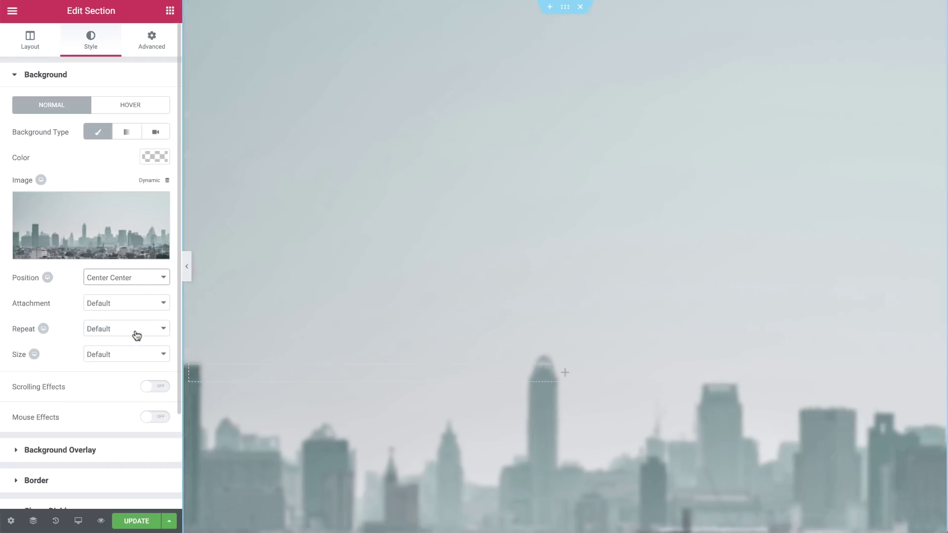
{"action": "left_click", "coordinate": [138, 303]}
{"action": "left_click", "coordinate": [134, 312]}
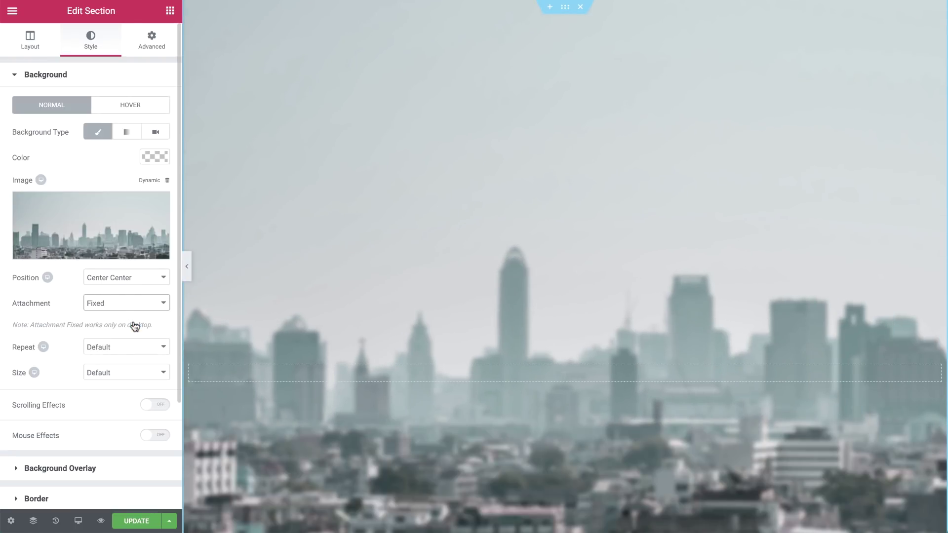
{"action": "left_click", "coordinate": [137, 350]}
{"action": "left_click", "coordinate": [136, 357]}
{"action": "left_click", "coordinate": [137, 373]}
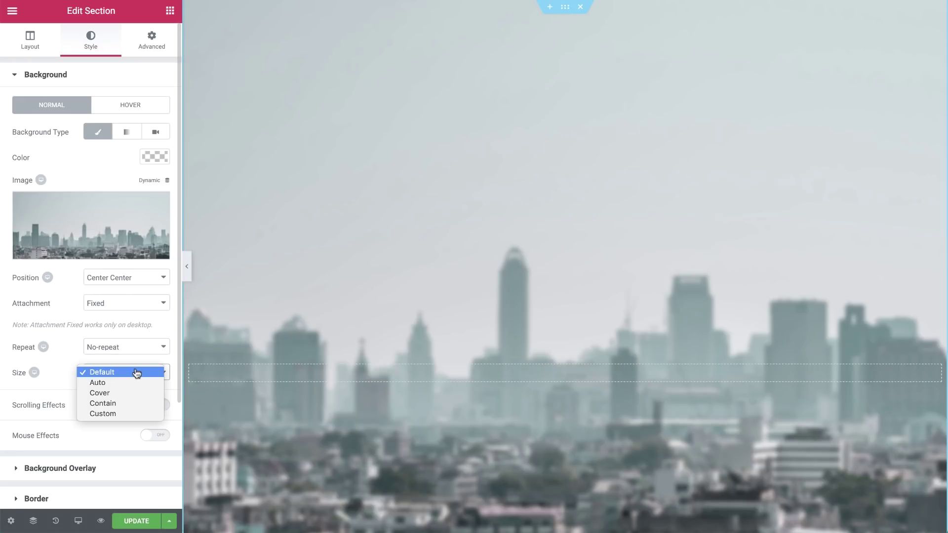
{"action": "left_click", "coordinate": [137, 392]}
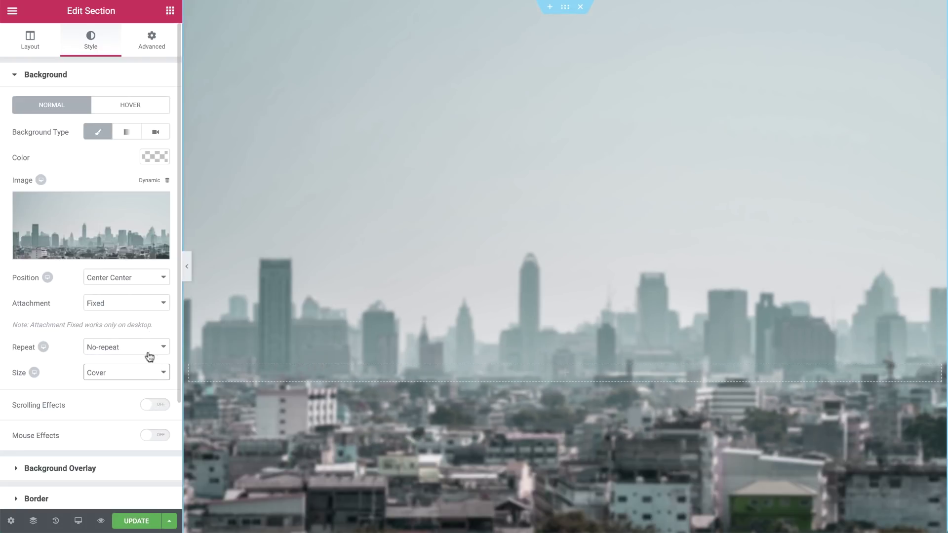
{"action": "left_click", "coordinate": [170, 10]}
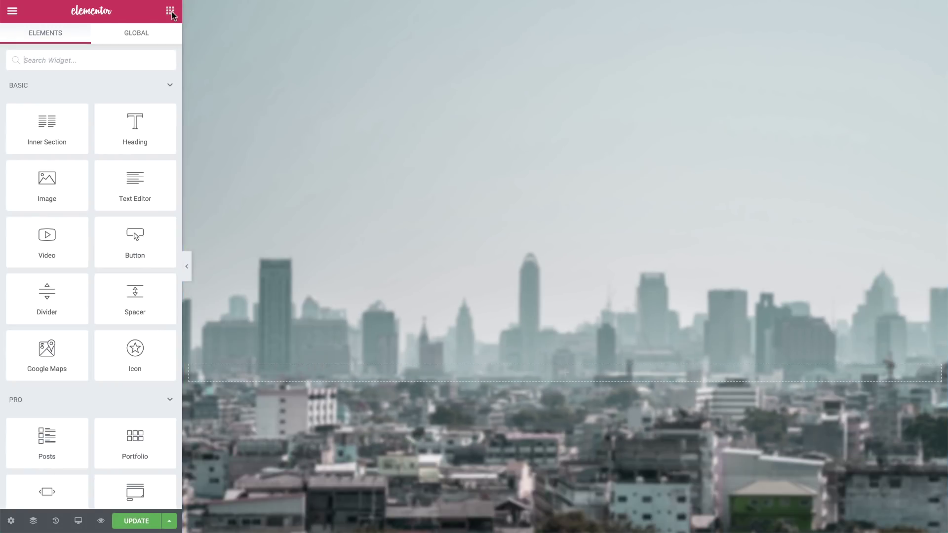
- Add a centred heading reading Free<br>Your<br>Ride in white
{"action": "left_click_drag", "start_coordinate": [137, 121], "coordinate": [321, 367]}
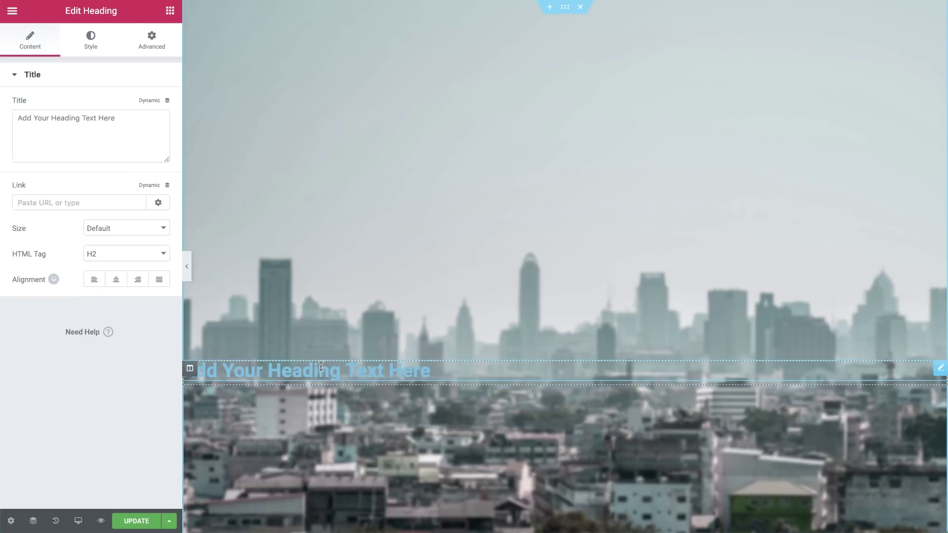
{"action": "key", "text": "ctrl+a"}
{"action": "type", "text": "Free<br>Your<br>Ride"}
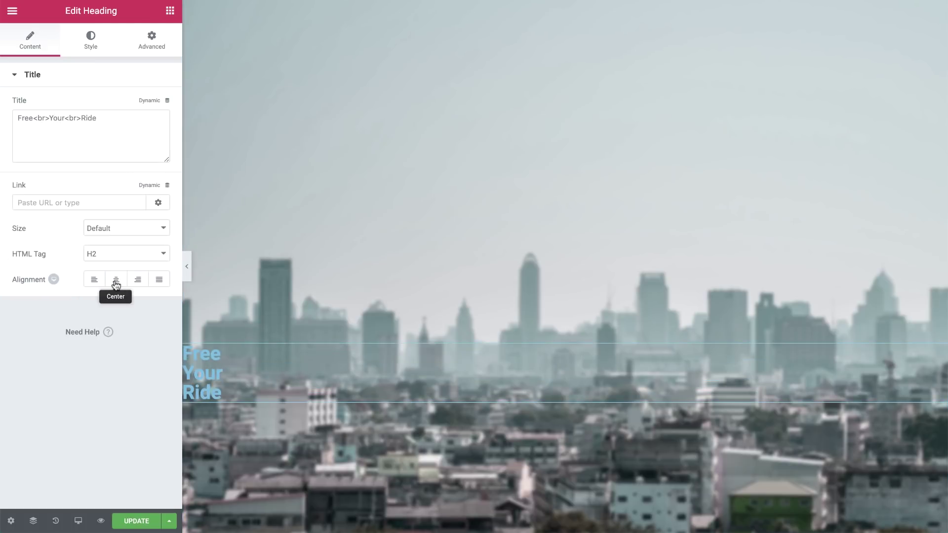
{"action": "left_click", "coordinate": [115, 280]}
{"action": "left_click", "coordinate": [87, 46]}
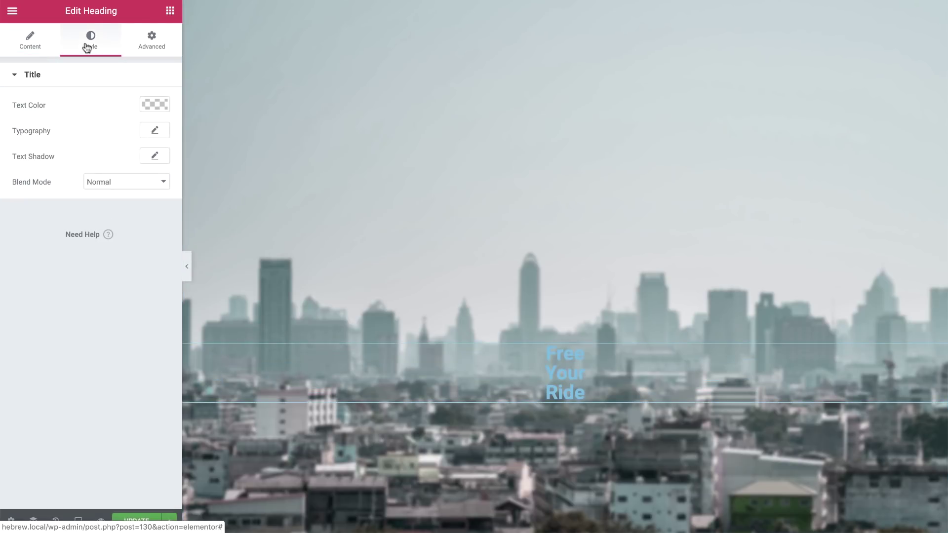
{"action": "left_click", "coordinate": [148, 105]}
{"action": "left_click", "coordinate": [125, 249]}
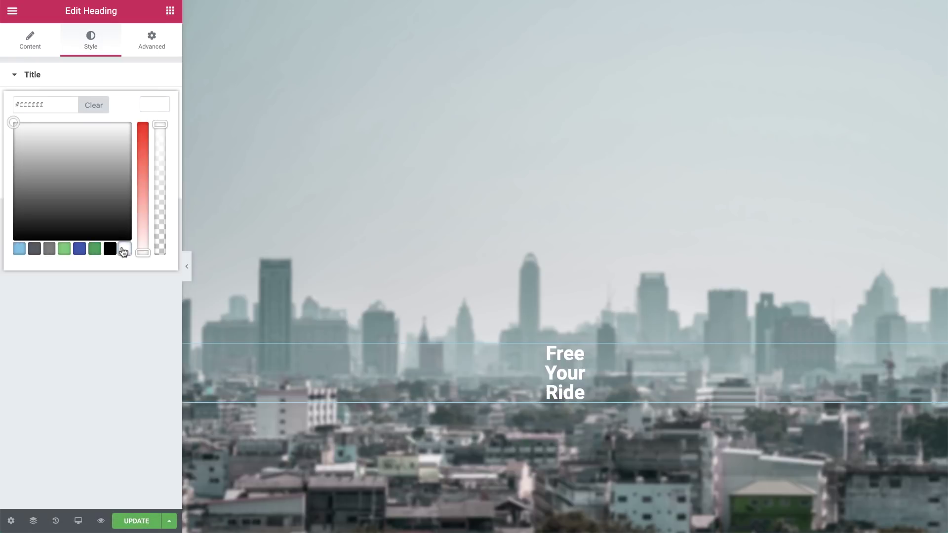
{"action": "left_click", "coordinate": [117, 311]}
- Set the heading typography to Anton 180 px, Normal weight, uppercase and italic
{"action": "left_click", "coordinate": [155, 131]}
{"action": "left_click", "coordinate": [139, 163]}
{"action": "type", "text": "anton"}
{"action": "left_click", "coordinate": [133, 212]}
{"action": "left_click_drag", "start_coordinate": [21, 204], "coordinate": [110, 203]}
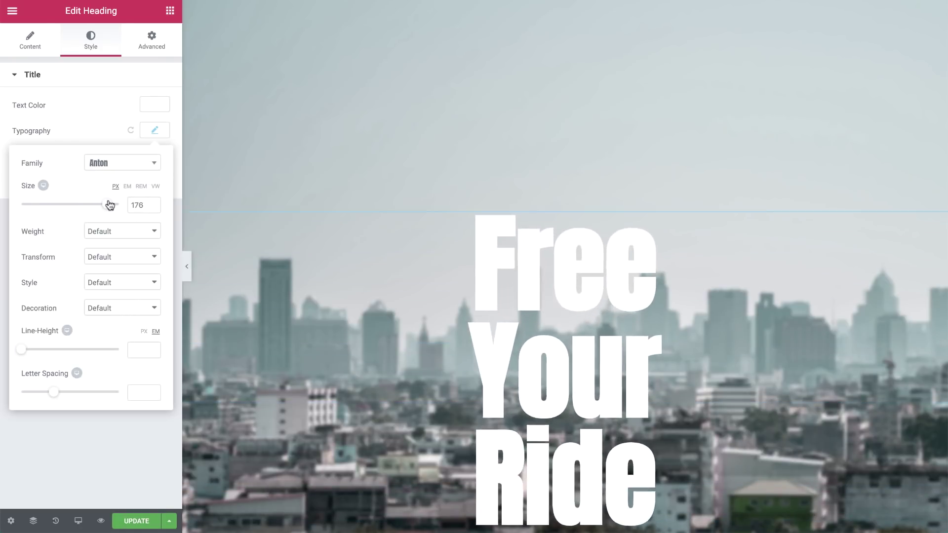
{"action": "left_click", "coordinate": [117, 233]}
{"action": "left_click", "coordinate": [115, 241]}
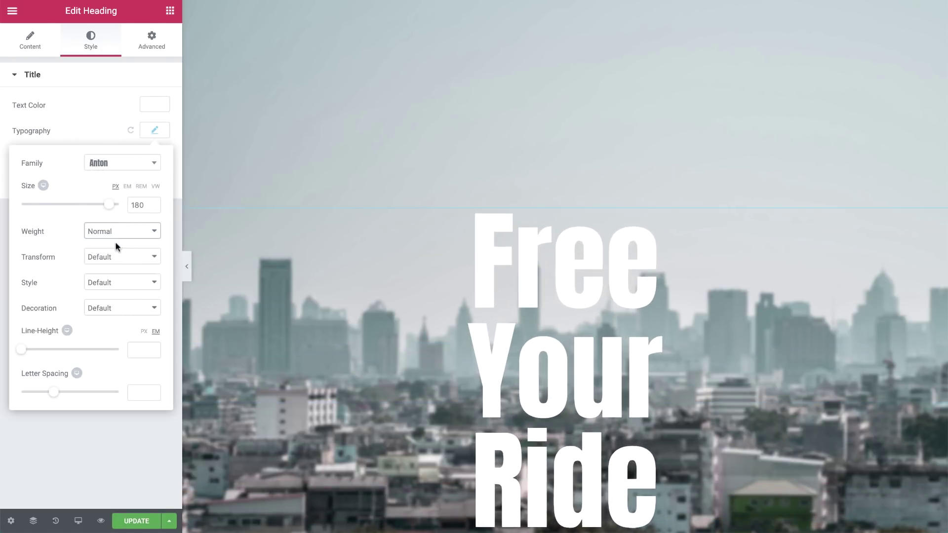
{"action": "left_click", "coordinate": [119, 257]}
{"action": "left_click", "coordinate": [117, 266]}
{"action": "left_click", "coordinate": [123, 284]}
{"action": "left_click", "coordinate": [123, 301]}
- Set line height 1.2 and letter spacing 80, then add an Image widget below
{"action": "left_click_drag", "start_coordinate": [22, 349], "coordinate": [31, 351]}
{"action": "left_click", "coordinate": [137, 391]}
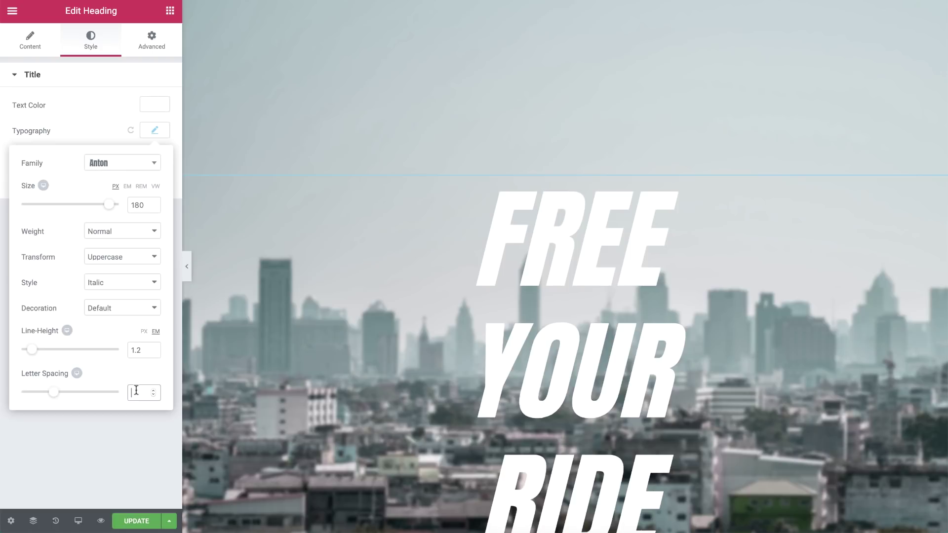
{"action": "type", "text": "80"}
{"action": "scroll", "coordinate": [240, 392], "scroll_direction": "down", "scroll_amount": 3}
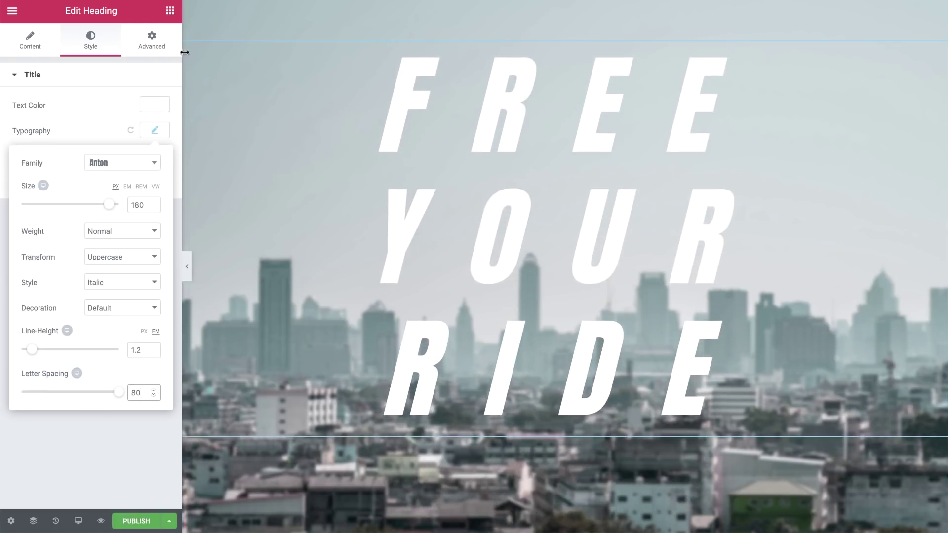
{"action": "left_click", "coordinate": [169, 12]}
{"action": "left_click_drag", "start_coordinate": [50, 185], "coordinate": [529, 414]}
- Insert the Skator-1.png skateboarder photo into the image widget
{"action": "left_click", "coordinate": [90, 154]}
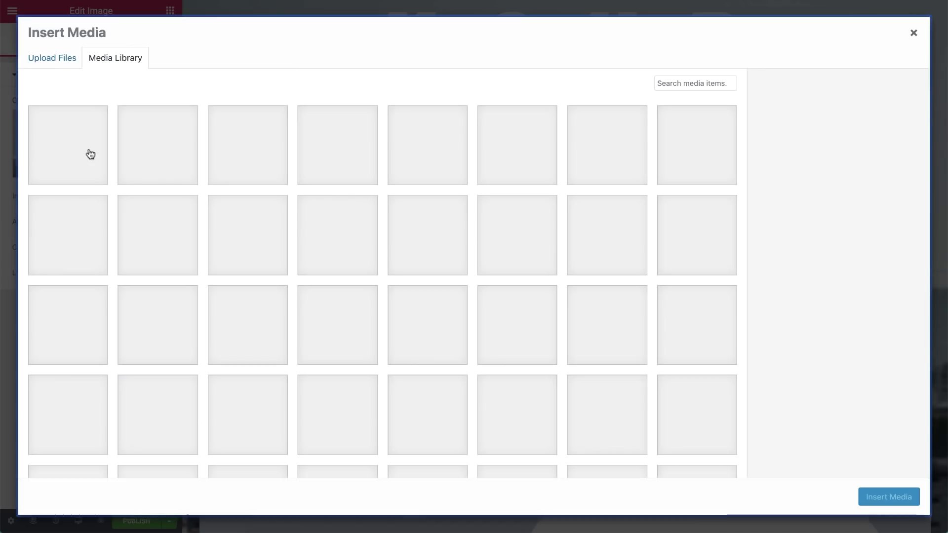
{"action": "left_click", "coordinate": [73, 390]}
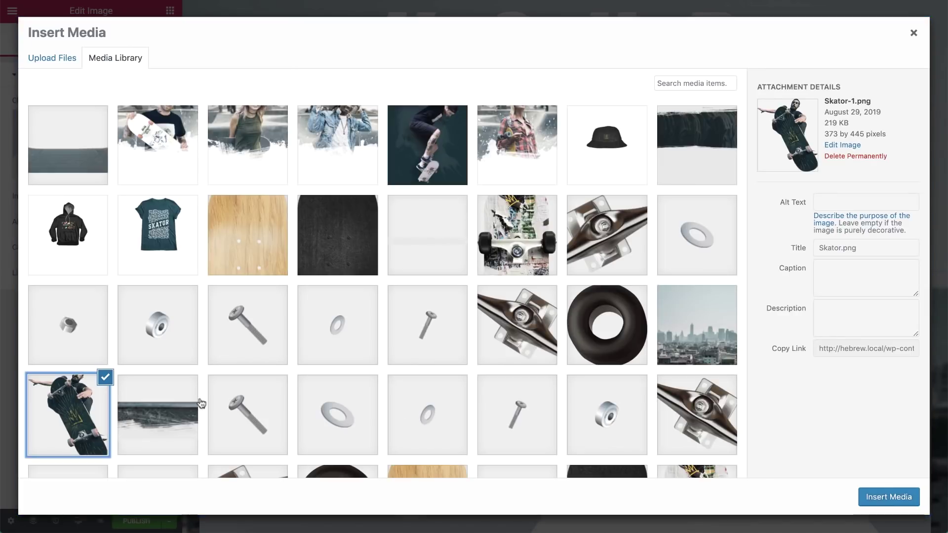
{"action": "left_click", "coordinate": [911, 489]}
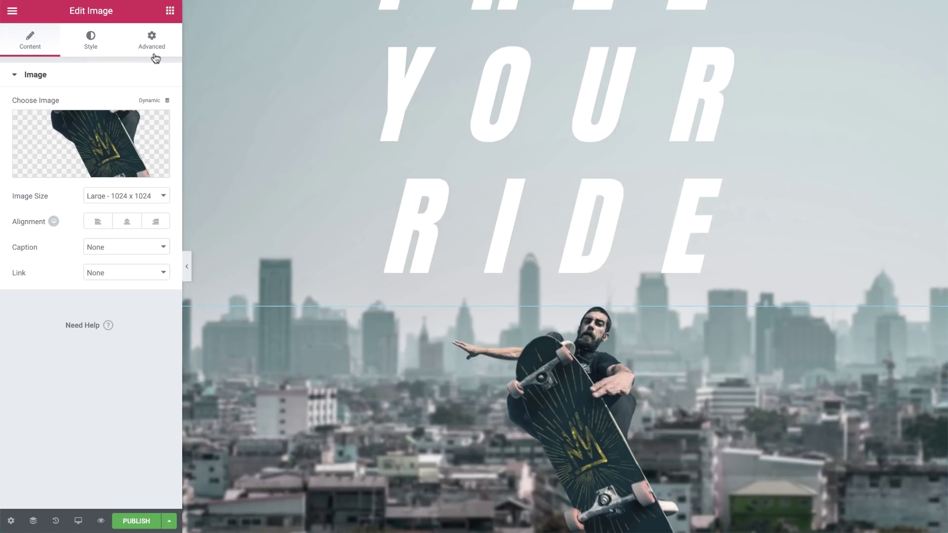
- Unlink the image margins and set top -400 and bottom -100
{"action": "left_click", "coordinate": [154, 57]}
{"action": "left_click", "coordinate": [154, 121]}
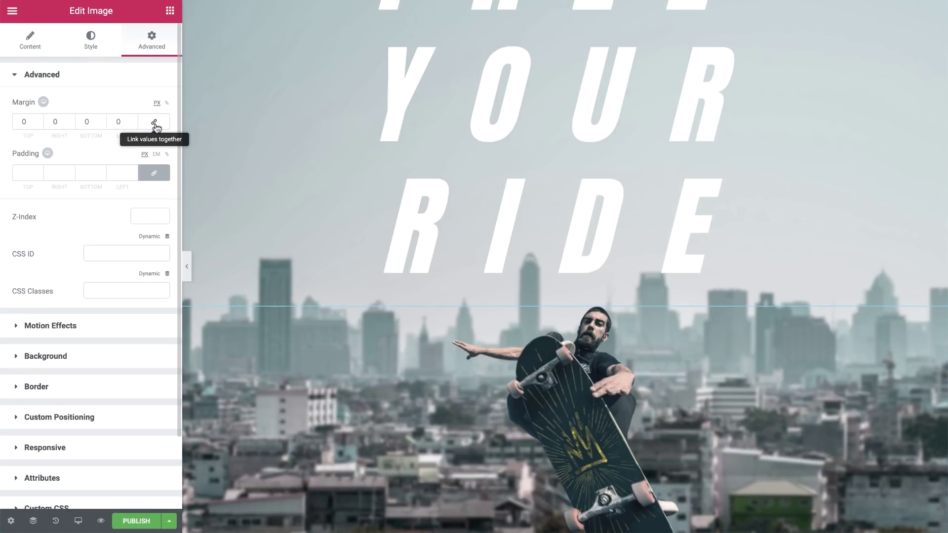
{"action": "left_click", "coordinate": [28, 122]}
{"action": "type", "text": "-1"}
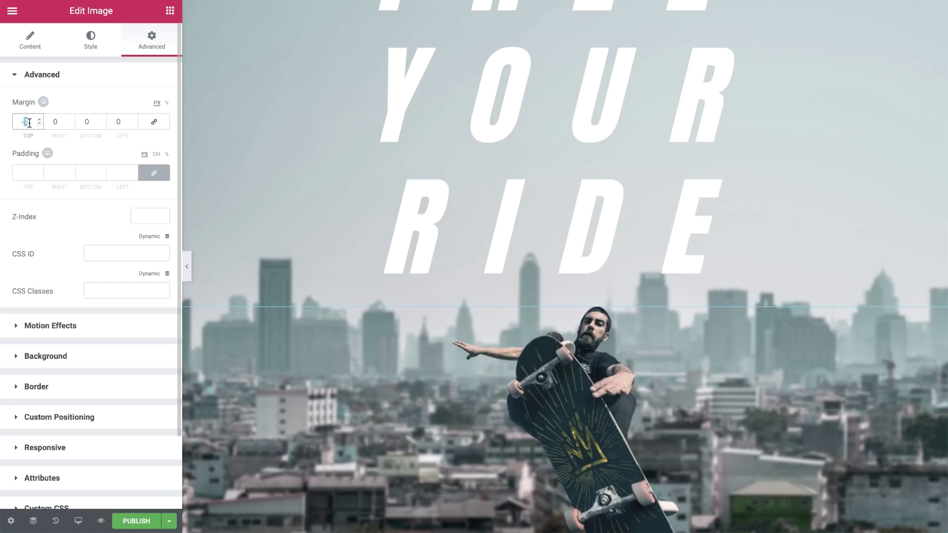
{"action": "type", "text": "00"}
{"action": "left_click", "coordinate": [91, 122]}
{"action": "type", "text": "-100"}
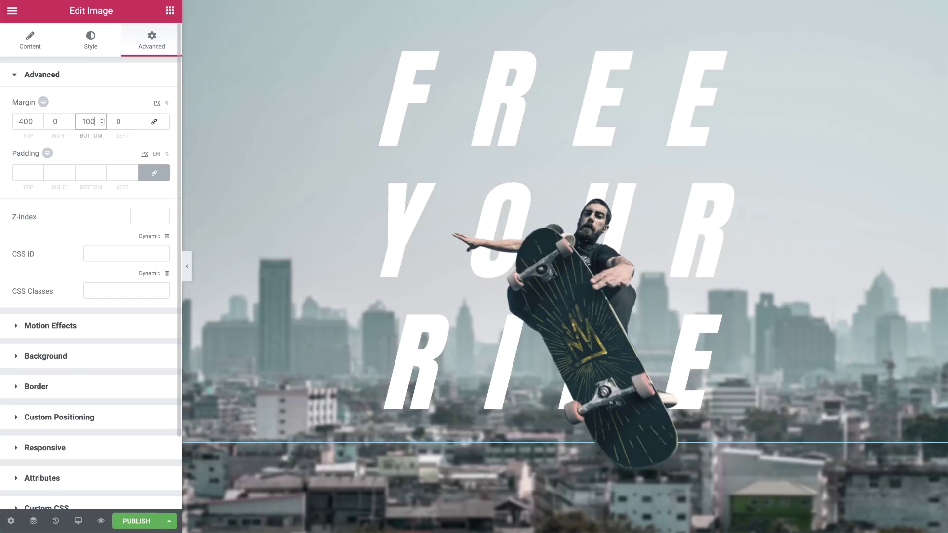
{"action": "right_click", "coordinate": [235, 131]}
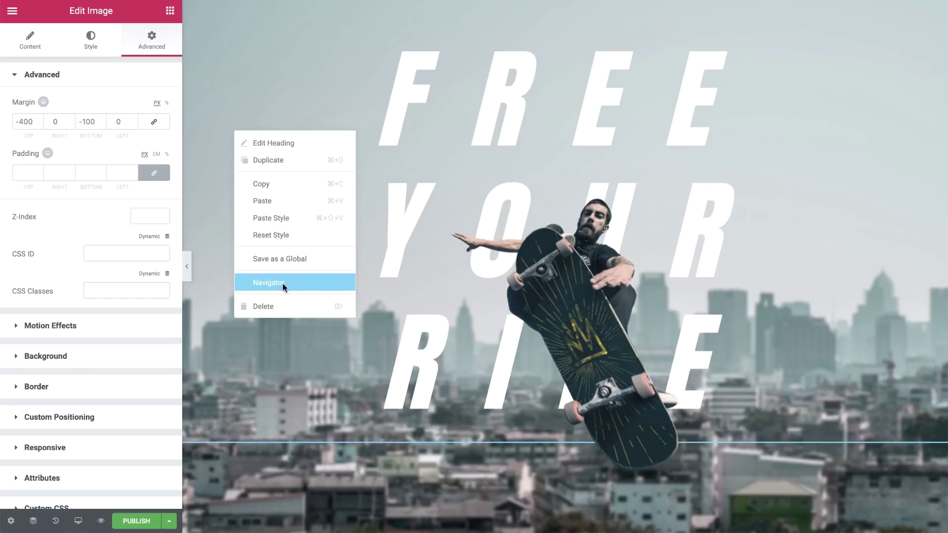
- Rename the skateboarder image element to 'Skater' in the Navigator
{"action": "left_click", "coordinate": [269, 282]}
{"action": "left_click", "coordinate": [840, 129]}
{"action": "double_click", "coordinate": [840, 130]}
{"action": "type", "text": "Skater"}
{"action": "key", "text": "Return"}
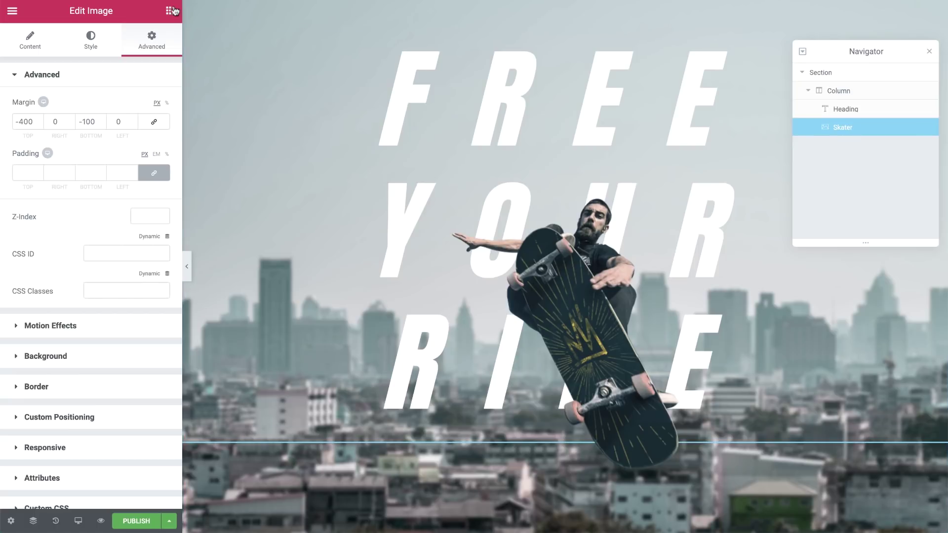
- Add a new Image widget showing the brush-stroke image to the hero column
{"action": "left_click", "coordinate": [170, 10]}
{"action": "left_click_drag", "start_coordinate": [60, 180], "coordinate": [471, 436]}
{"action": "left_click", "coordinate": [142, 137]}
{"action": "left_click", "coordinate": [176, 389]}
{"action": "left_click", "coordinate": [889, 497]}
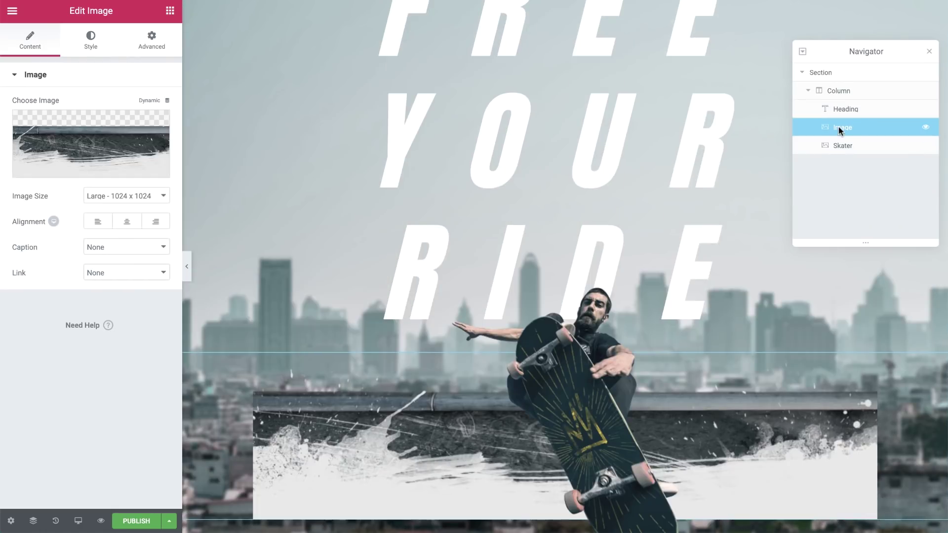
- Move the brush-stroke image below Skater, rename it 'Ramp', and set Image Size to Full
{"action": "mouse_move", "coordinate": [839, 129]}
{"action": "left_mouse_down"}
{"action": "mouse_move", "coordinate": [814, 134]}
{"action": "mouse_move", "coordinate": [813, 149]}
{"action": "mouse_move", "coordinate": [834, 146]}
{"action": "left_mouse_up"}
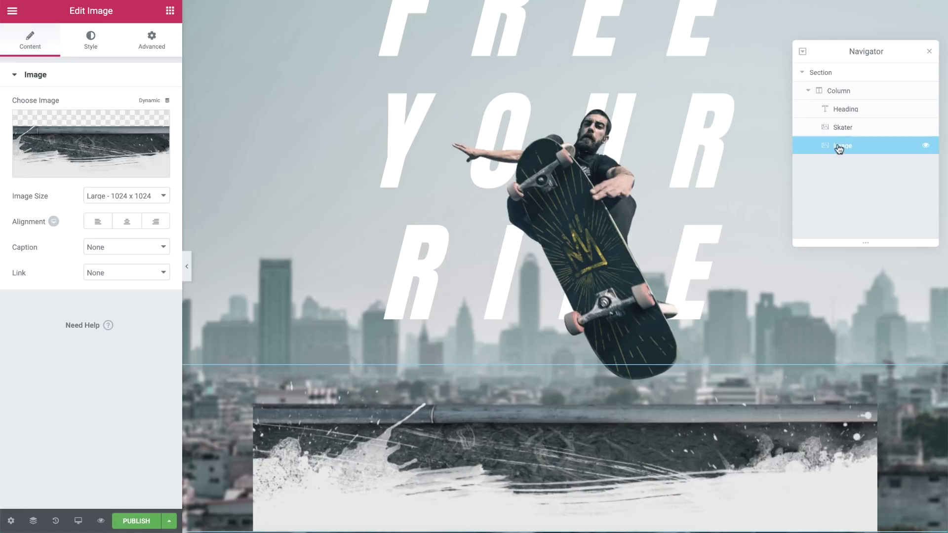
{"action": "double_click", "coordinate": [840, 146]}
{"action": "type", "text": "Ramp"}
{"action": "key", "text": "Return"}
{"action": "left_click", "coordinate": [153, 197]}
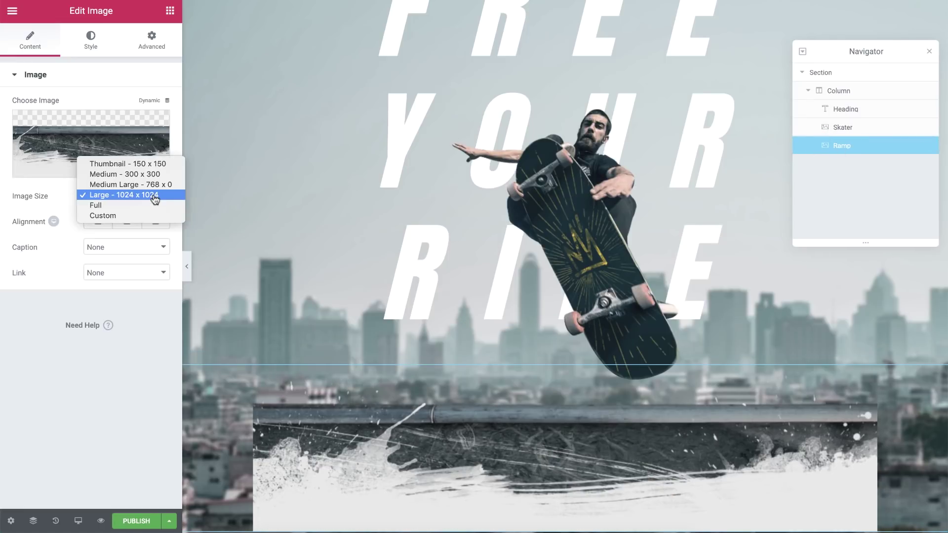
{"action": "left_click", "coordinate": [147, 206]}
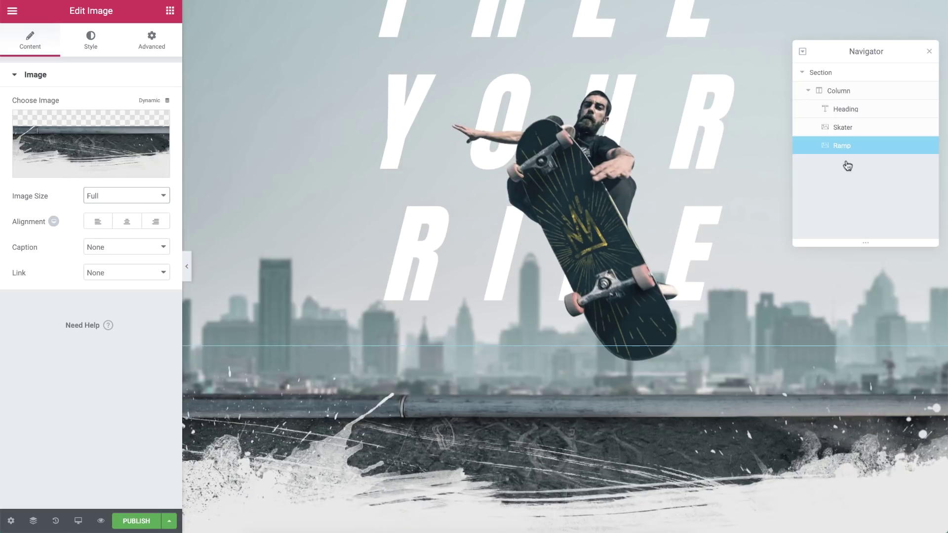
{"action": "left_click", "coordinate": [862, 74]}
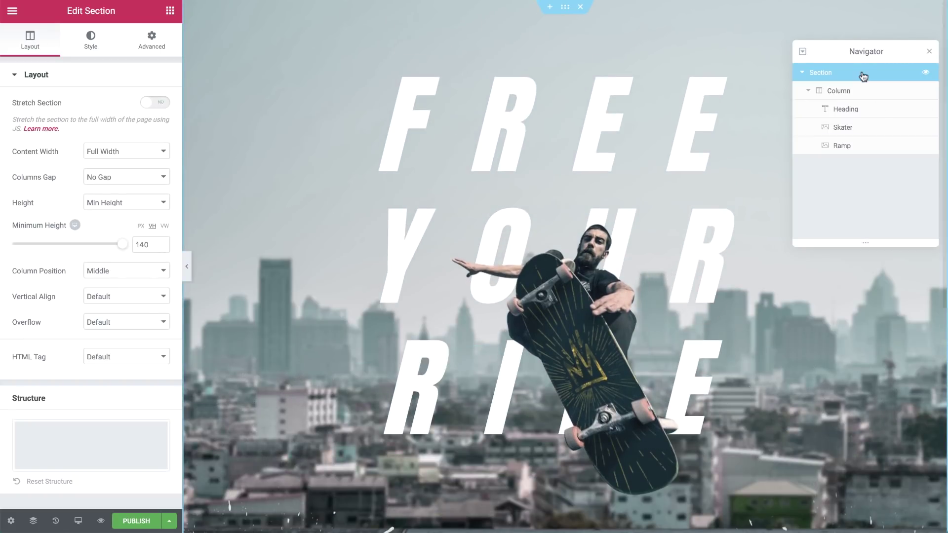
- Set the section's column position to Bottom and the column's widgets space to 0
{"action": "left_click", "coordinate": [156, 271]}
{"action": "left_click", "coordinate": [155, 280]}
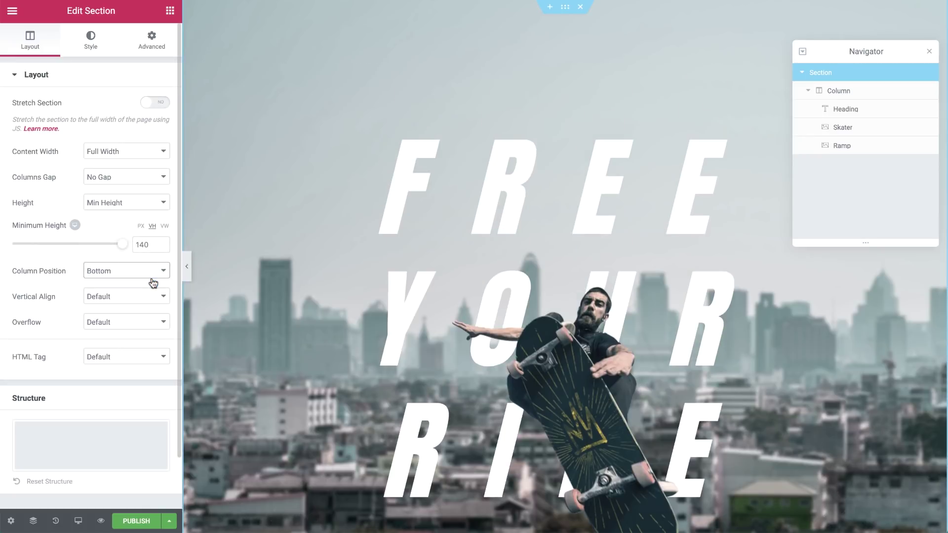
{"action": "left_click", "coordinate": [875, 95]}
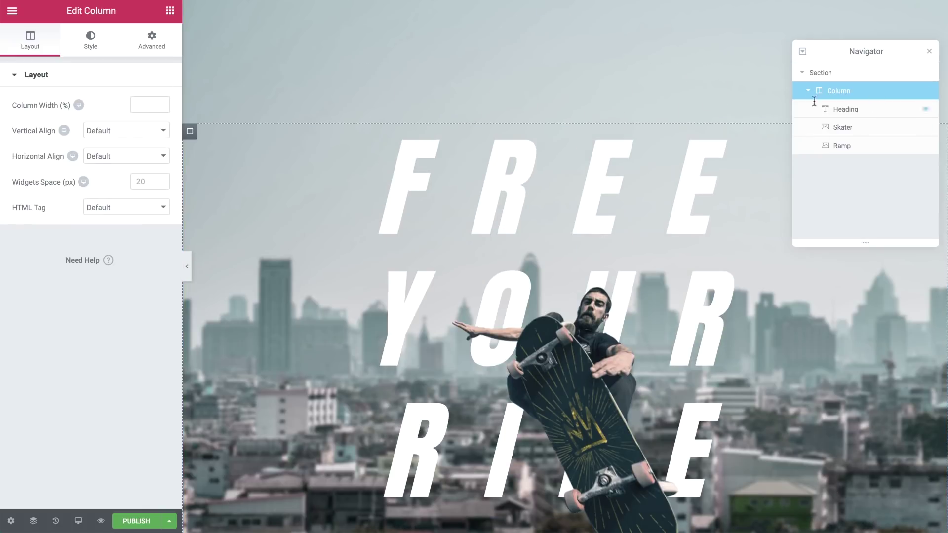
{"action": "left_click", "coordinate": [132, 184]}
{"action": "type", "text": "0"}
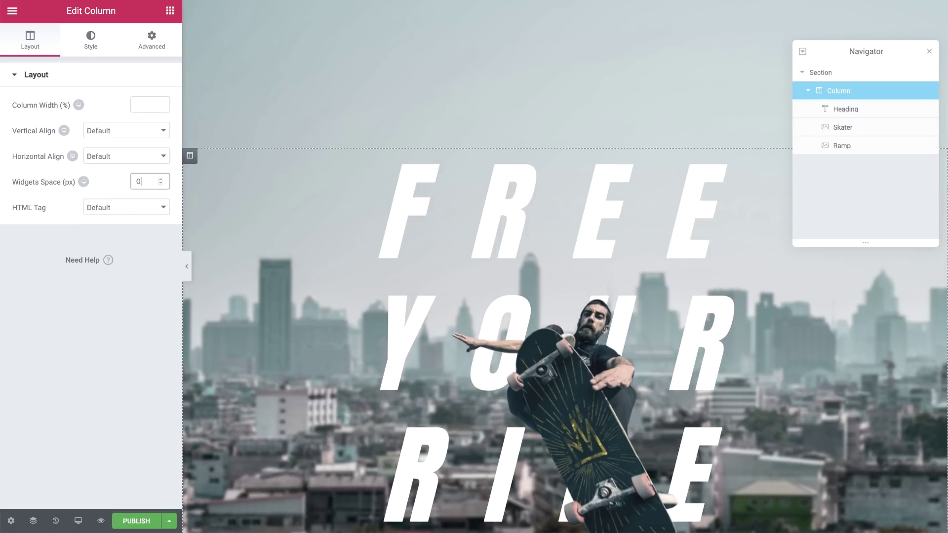
{"action": "scroll", "coordinate": [285, 168], "scroll_direction": "down", "scroll_amount": 4}
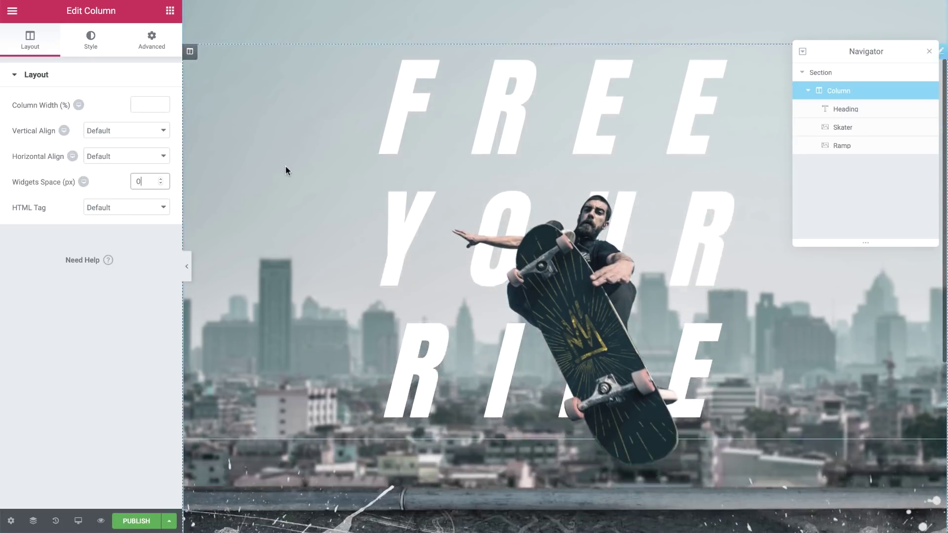
{"action": "scroll", "coordinate": [285, 171], "scroll_direction": "up", "scroll_amount": 2}
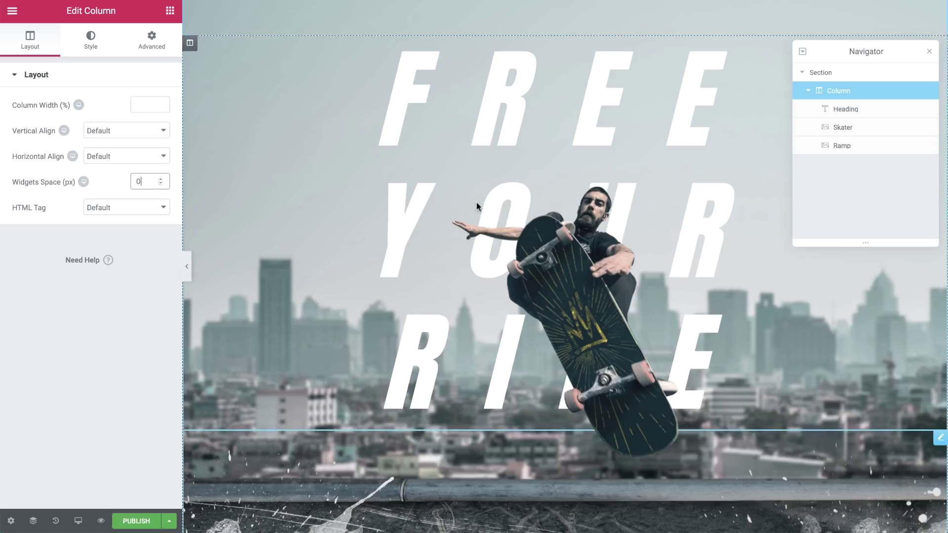
{"action": "left_click", "coordinate": [561, 251]}
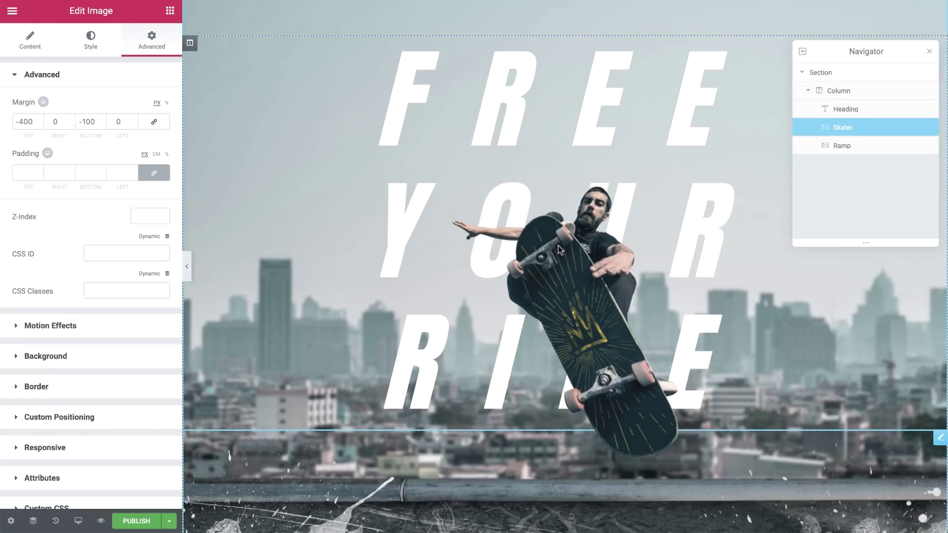
- Give the skater a vertical scrolling effect moving Down at speed 4.5
{"action": "left_click", "coordinate": [90, 329]}
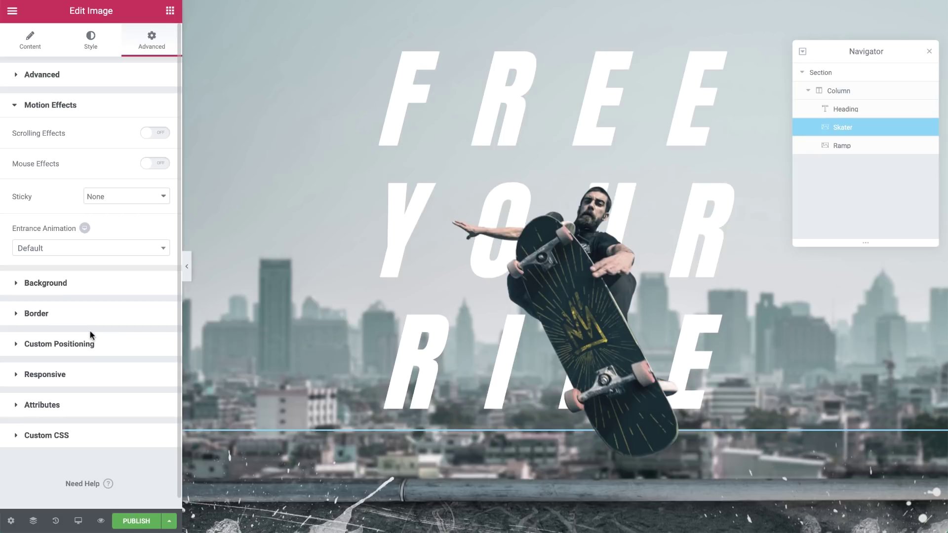
{"action": "left_click", "coordinate": [168, 138]}
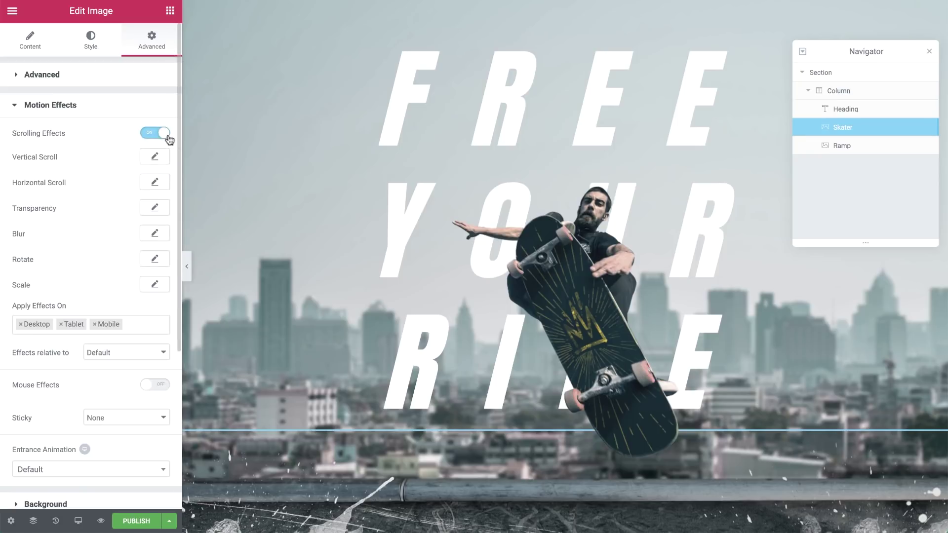
{"action": "left_click", "coordinate": [155, 157]}
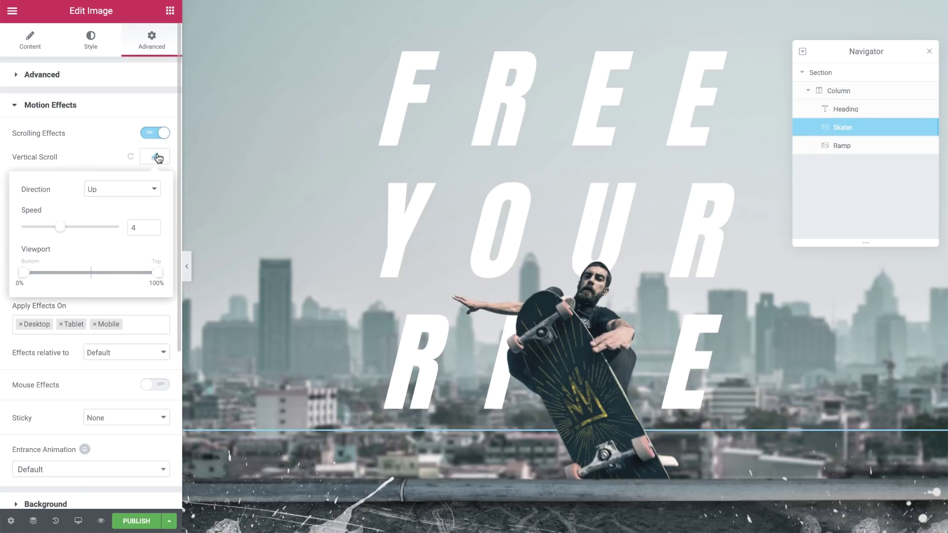
{"action": "left_click", "coordinate": [141, 190]}
{"action": "left_click", "coordinate": [135, 197]}
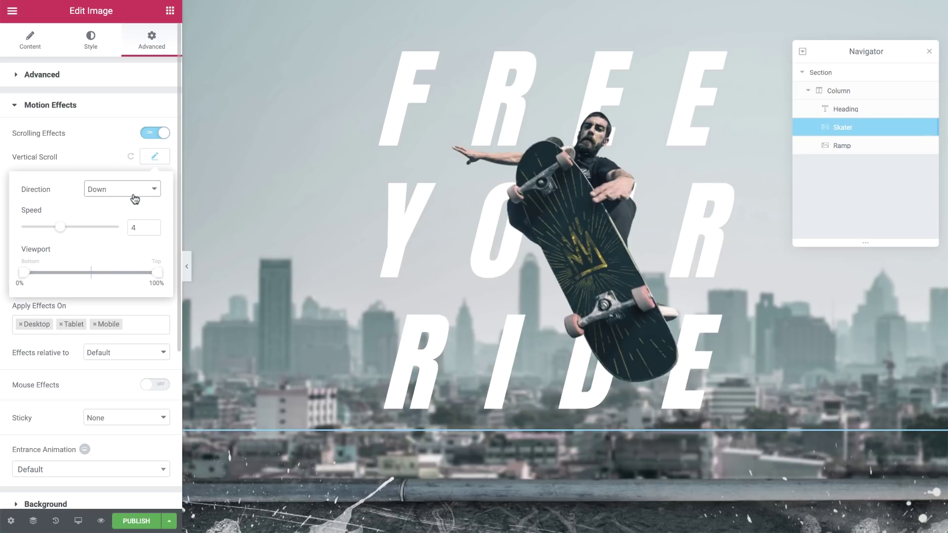
{"action": "left_click_drag", "start_coordinate": [63, 230], "coordinate": [67, 233]}
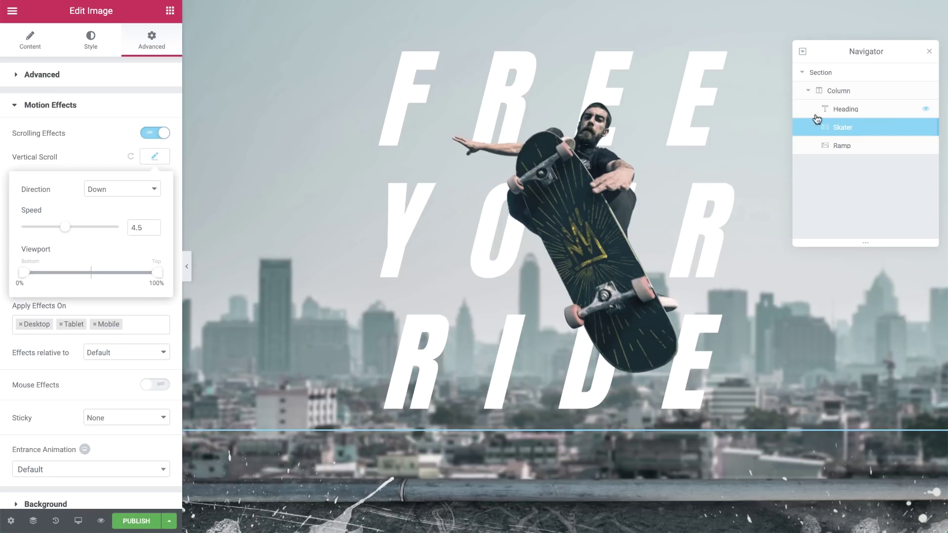
- Enable mouse effects on the FREE YOUR RIDE heading with a 3D Tilt at speed 2
{"action": "left_click", "coordinate": [839, 111]}
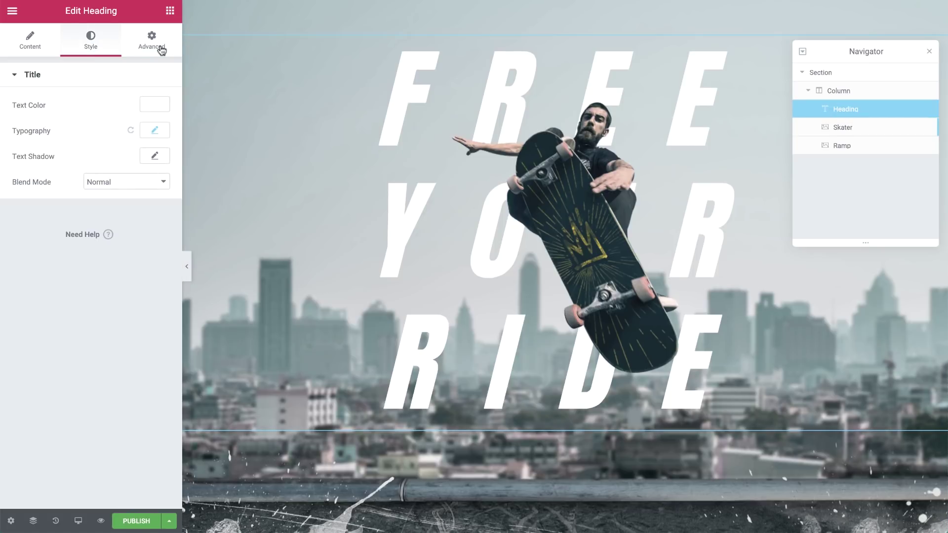
{"action": "left_click", "coordinate": [157, 47]}
{"action": "left_click", "coordinate": [115, 330]}
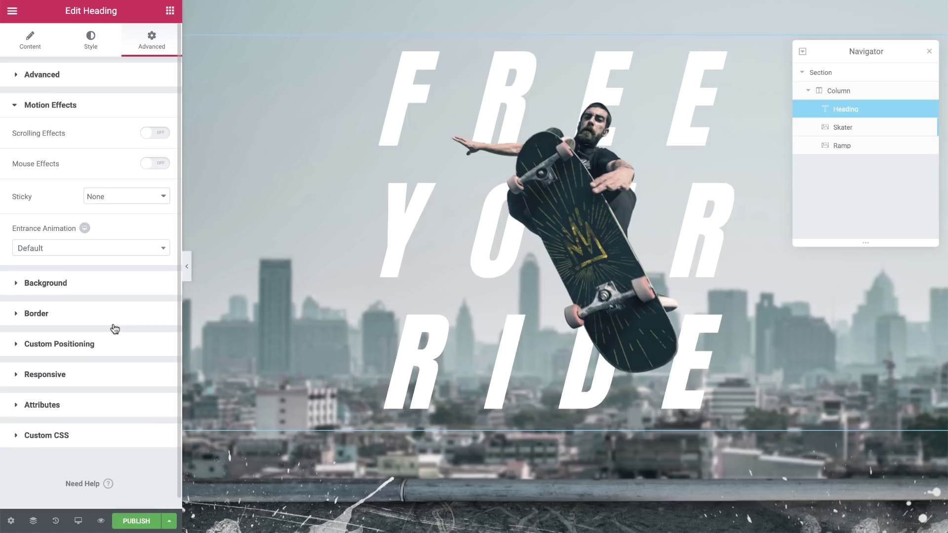
{"action": "left_click", "coordinate": [155, 163]}
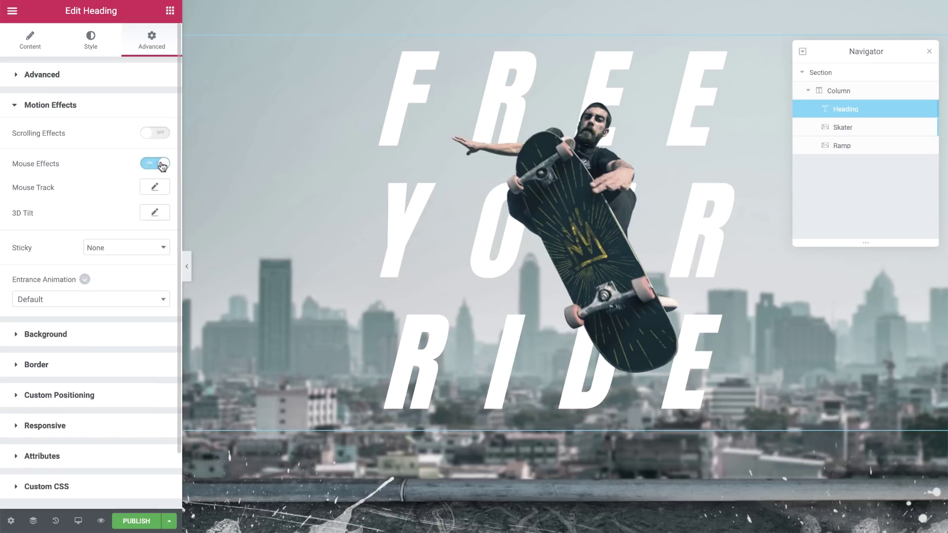
{"action": "left_click", "coordinate": [155, 212]}
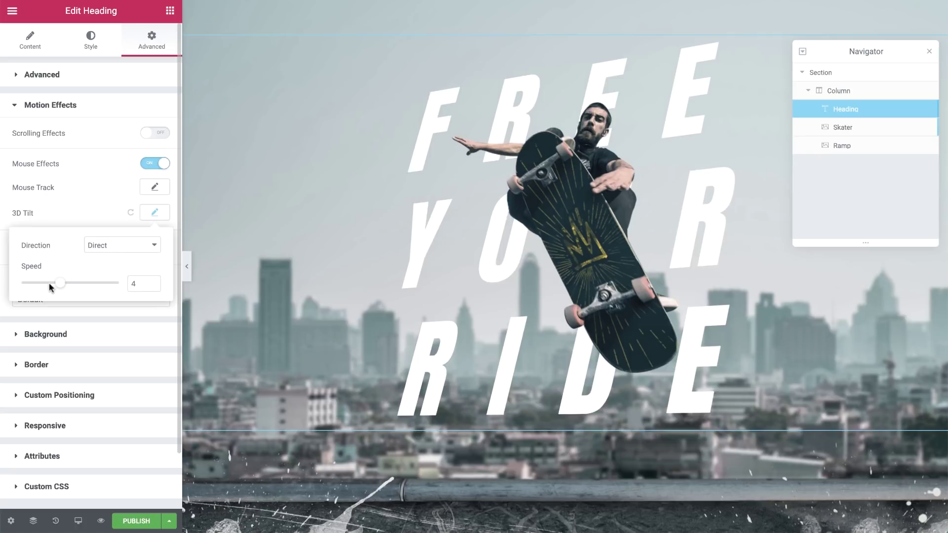
{"action": "left_click_drag", "start_coordinate": [60, 285], "coordinate": [42, 291]}
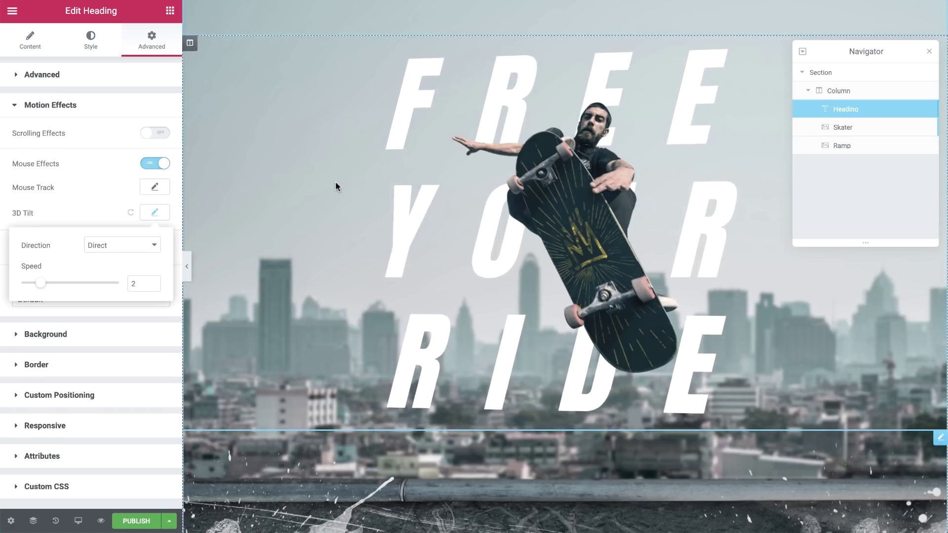
{"action": "scroll", "coordinate": [337, 186], "scroll_direction": "down", "scroll_amount": 5}
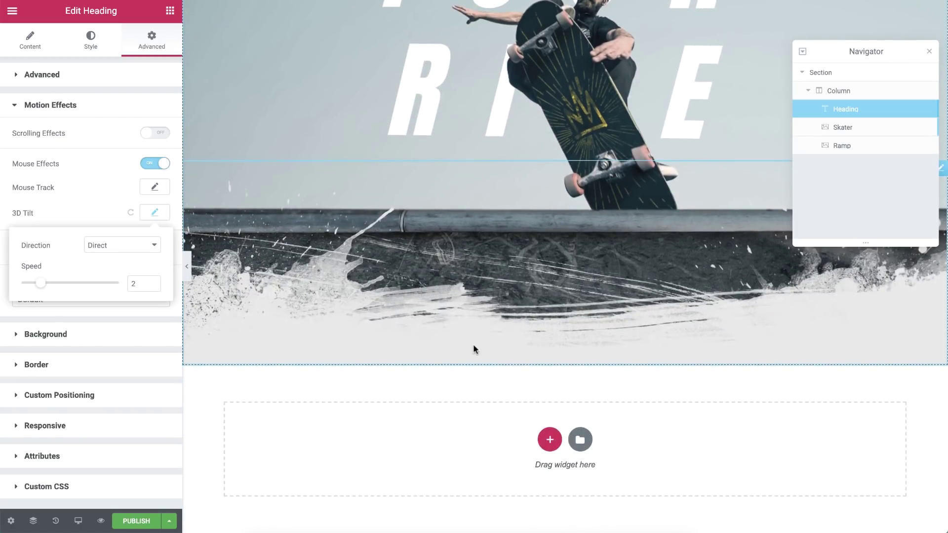
- Add a single-column Full Width section with a 150 VH minimum height below the hero
{"action": "left_click", "coordinate": [550, 439]}
{"action": "left_click", "coordinate": [419, 473]}
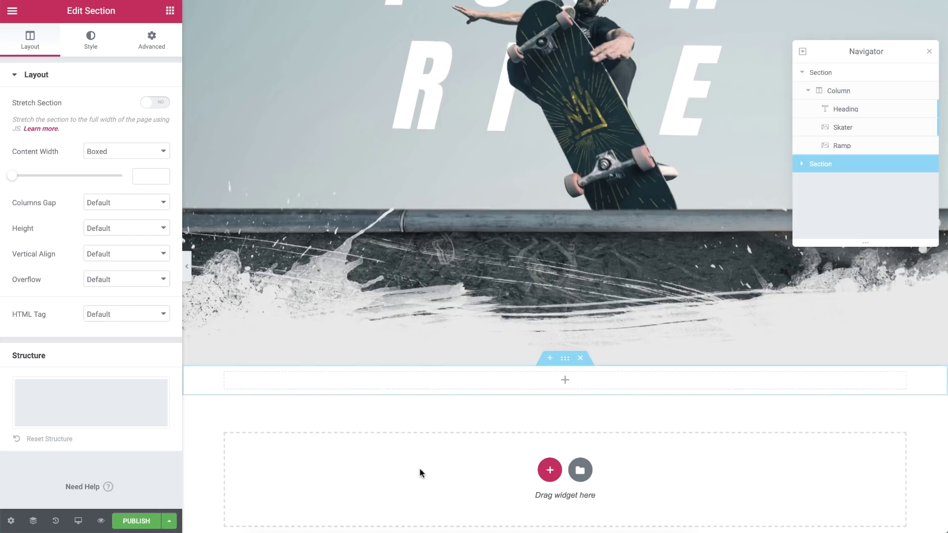
{"action": "left_click", "coordinate": [143, 153]}
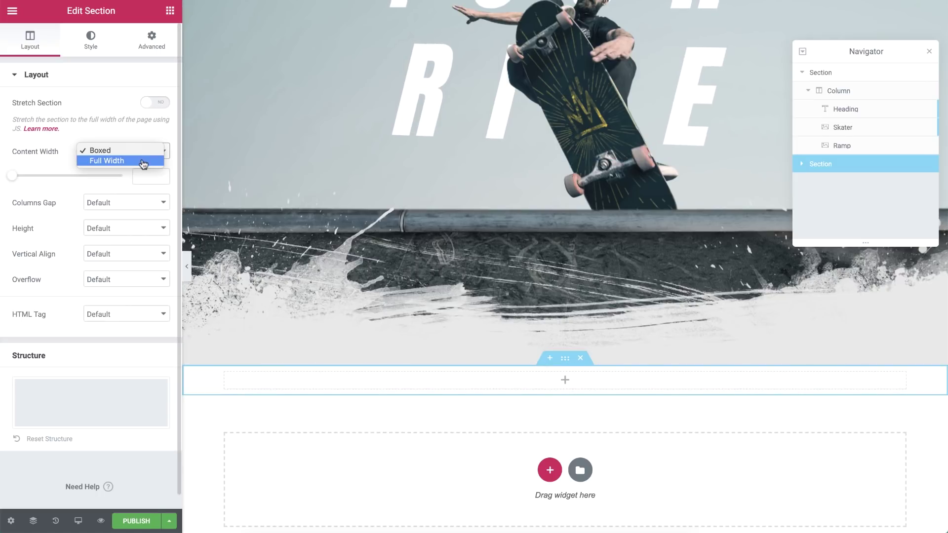
{"action": "left_click", "coordinate": [143, 162]}
{"action": "left_click", "coordinate": [142, 203]}
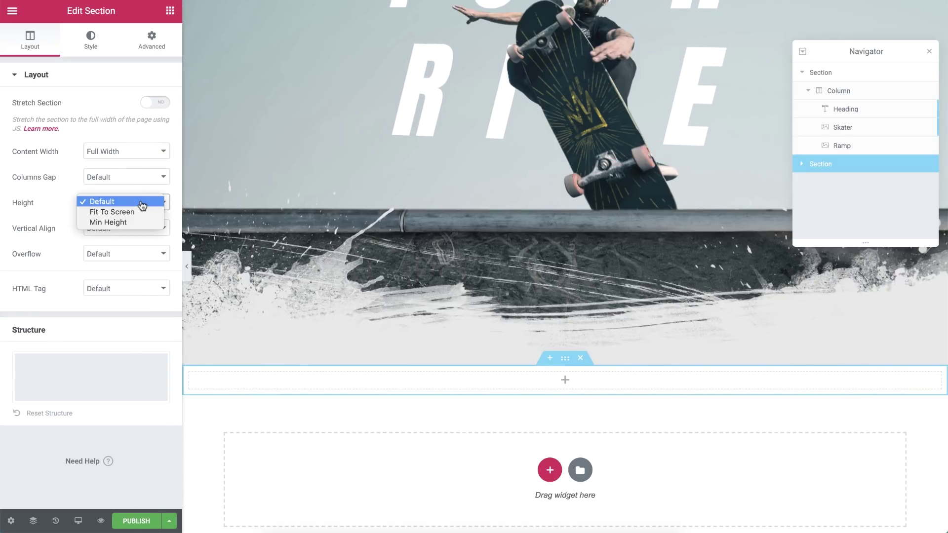
{"action": "left_click", "coordinate": [142, 222]}
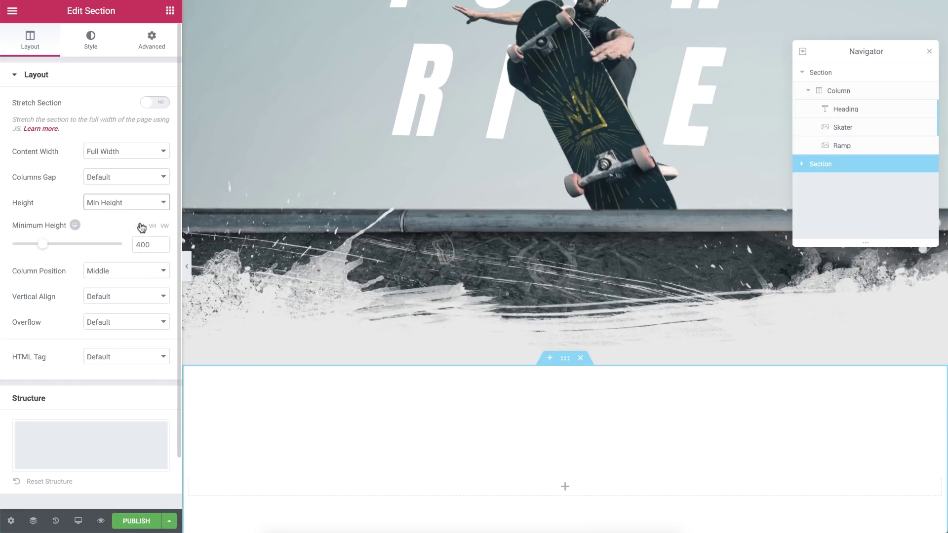
{"action": "left_click", "coordinate": [150, 226]}
{"action": "double_click", "coordinate": [146, 244]}
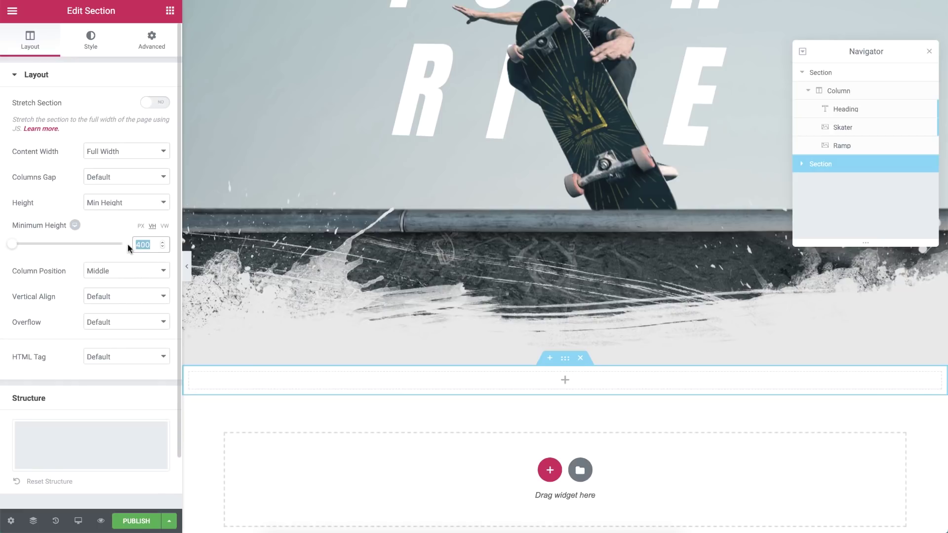
{"action": "type", "text": "150"}
- Set the section's column position to Stretch and overflow to Hidden
{"action": "left_click", "coordinate": [121, 269]}
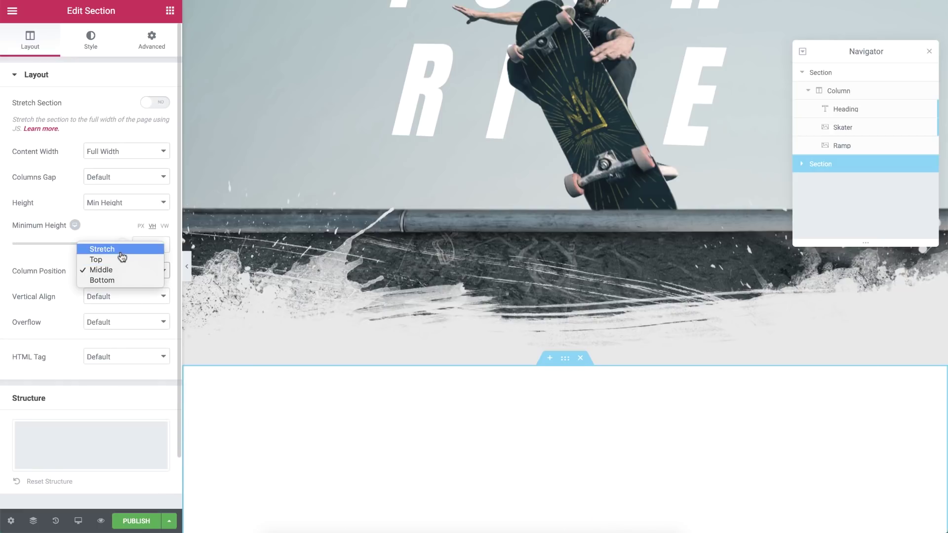
{"action": "left_click", "coordinate": [122, 252]}
{"action": "left_click", "coordinate": [144, 324]}
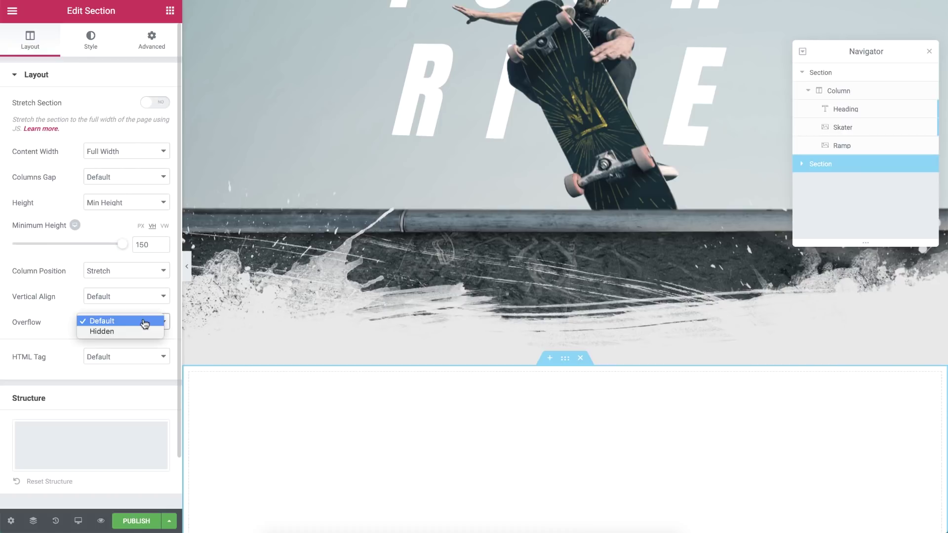
{"action": "left_click", "coordinate": [142, 331]}
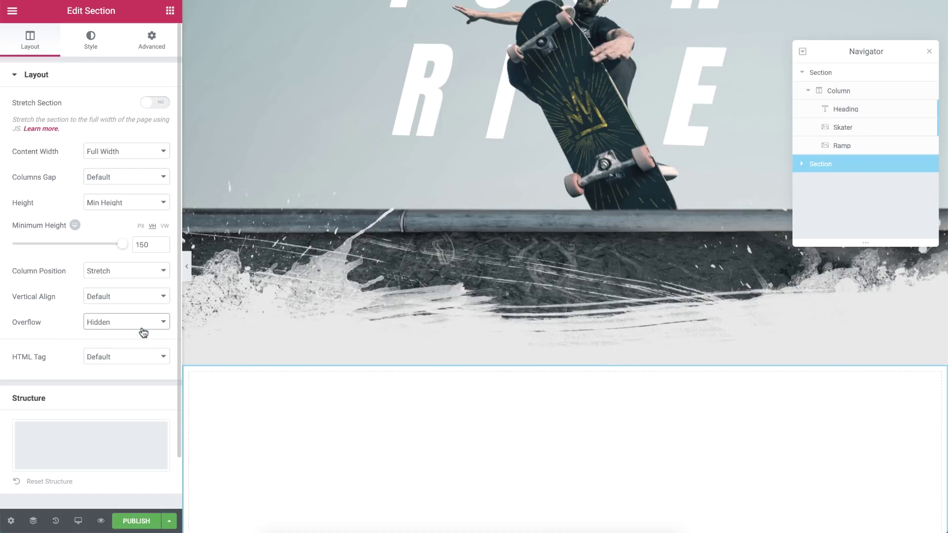
{"action": "scroll", "coordinate": [236, 423], "scroll_direction": "down", "scroll_amount": 8}
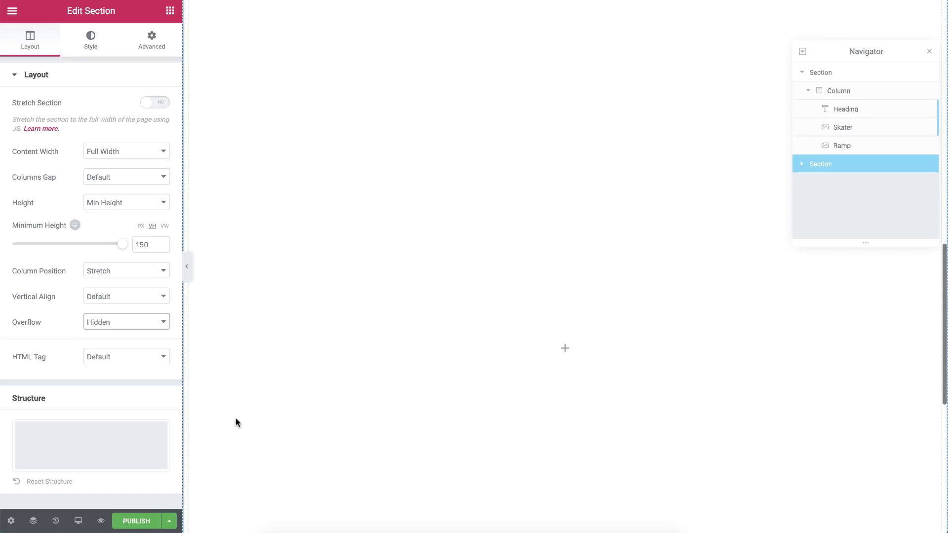
- Give the section a classic light grey #e7e7e7 background
{"action": "left_click", "coordinate": [96, 37]}
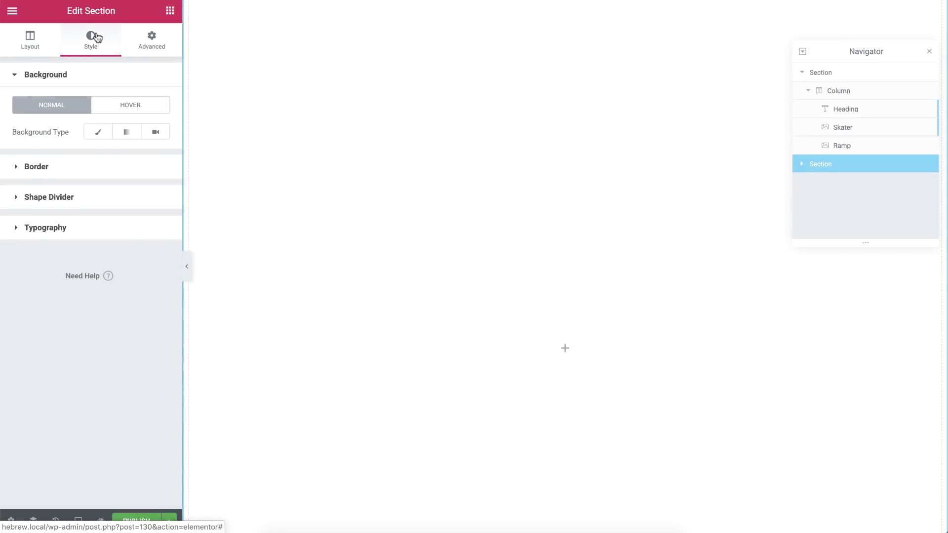
{"action": "left_click", "coordinate": [98, 131]}
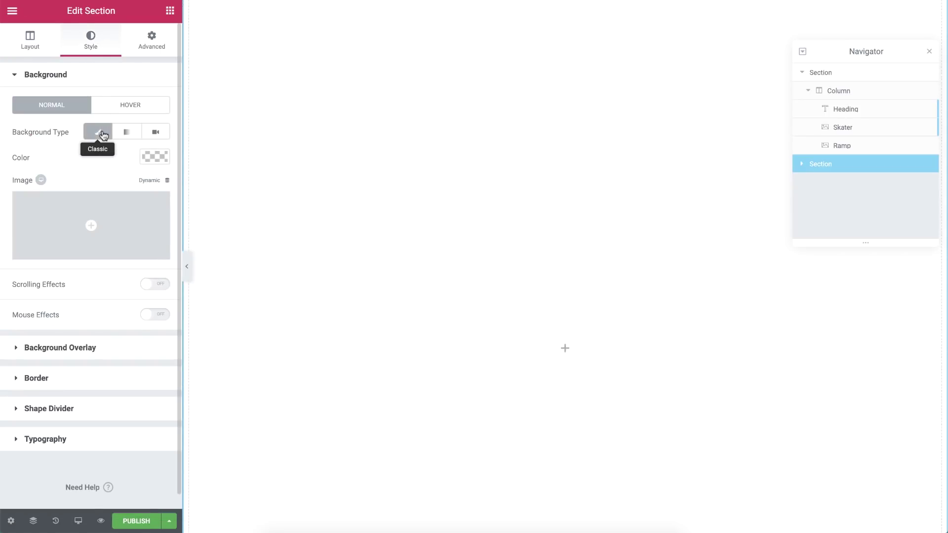
{"action": "left_click", "coordinate": [151, 158]}
{"action": "left_click", "coordinate": [43, 155]}
{"action": "type", "text": "#e8e8e8"}
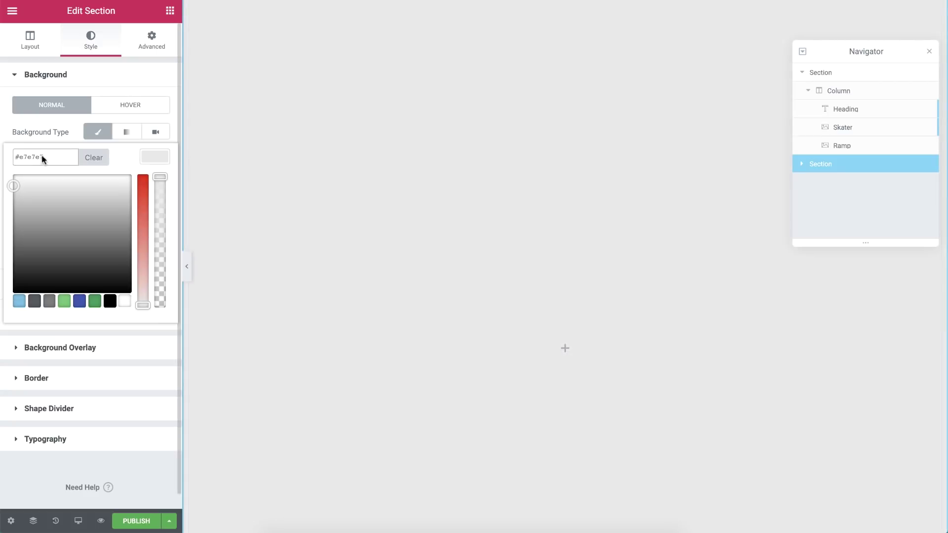
{"action": "left_click", "coordinate": [152, 22]}
- Add a centred heading reading 'BUILD YOUR BOARD' to the new section
{"action": "left_click", "coordinate": [169, 11]}
{"action": "left_click_drag", "start_coordinate": [133, 131], "coordinate": [374, 190]}
{"action": "left_click", "coordinate": [22, 121]}
{"action": "key", "text": "ctrl+a"}
{"action": "type", "text": "BUILD YOUR BOARD"}
{"action": "left_click", "coordinate": [115, 282]}
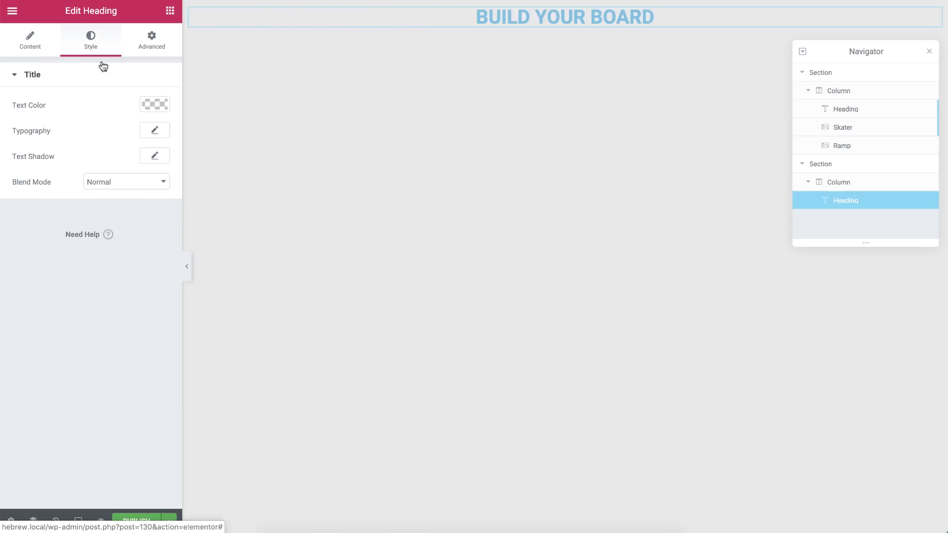
- Give the heading a dark text colour and Anton typography at 80px
{"action": "left_click", "coordinate": [155, 104]}
{"action": "left_click", "coordinate": [65, 102]}
{"action": "key", "text": "ctrl+v"}
{"action": "left_click", "coordinate": [81, 285]}
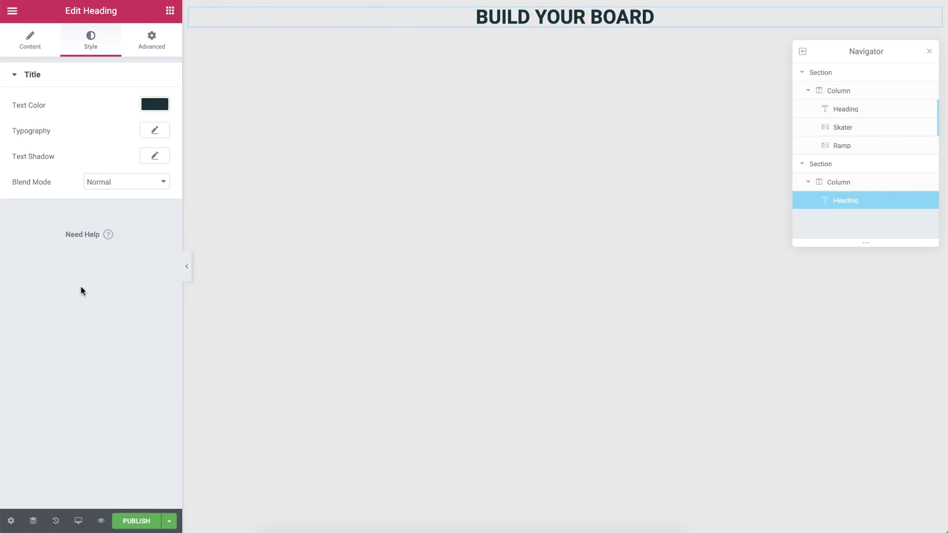
{"action": "left_click", "coordinate": [151, 131]}
{"action": "left_click", "coordinate": [129, 165]}
{"action": "type", "text": "anto"}
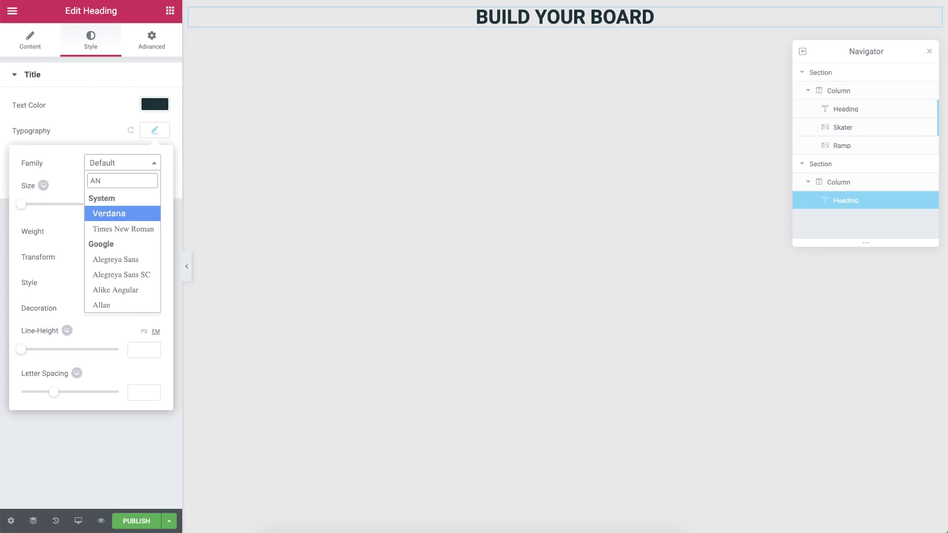
{"action": "left_click", "coordinate": [127, 213]}
{"action": "type", "text": "80"}
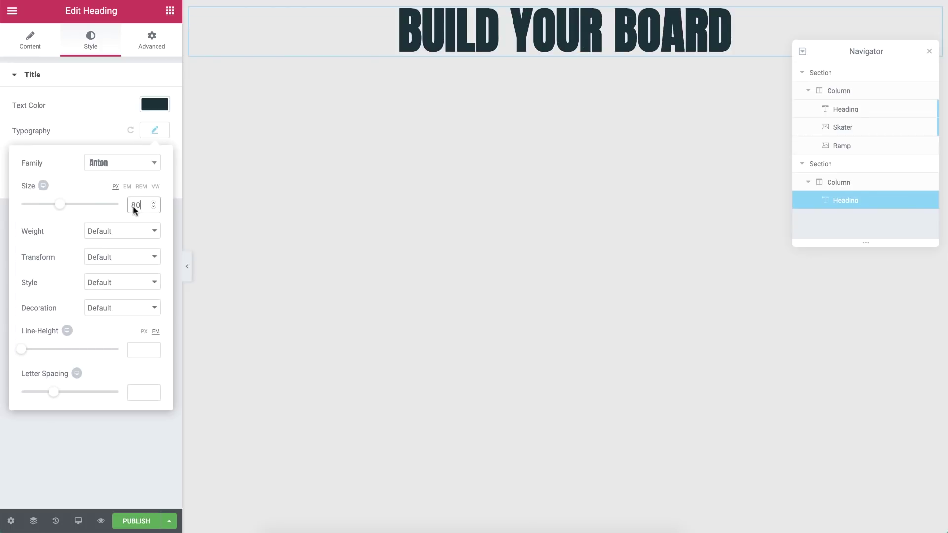
- Add a Text Editor widget under the heading and paste in the board description
{"action": "left_click", "coordinate": [170, 11]}
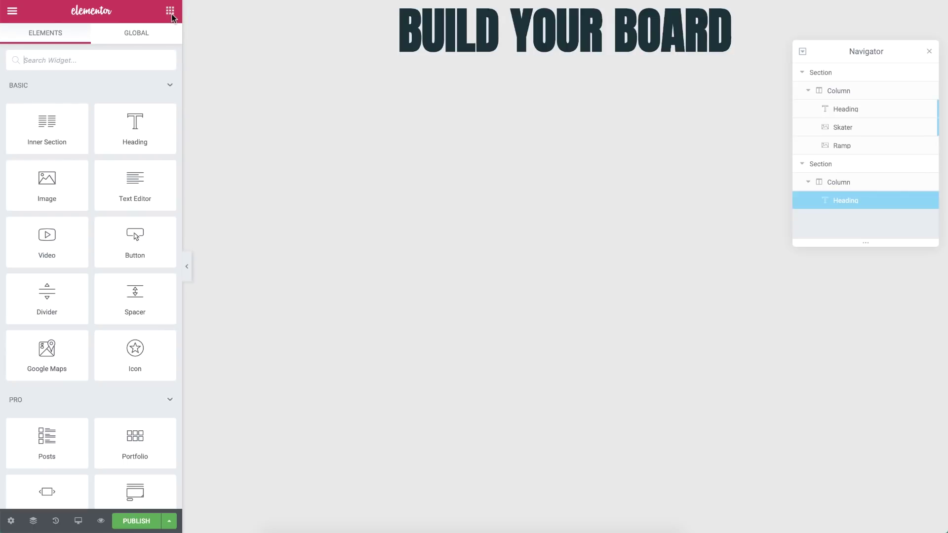
{"action": "left_click_drag", "start_coordinate": [146, 170], "coordinate": [417, 55]}
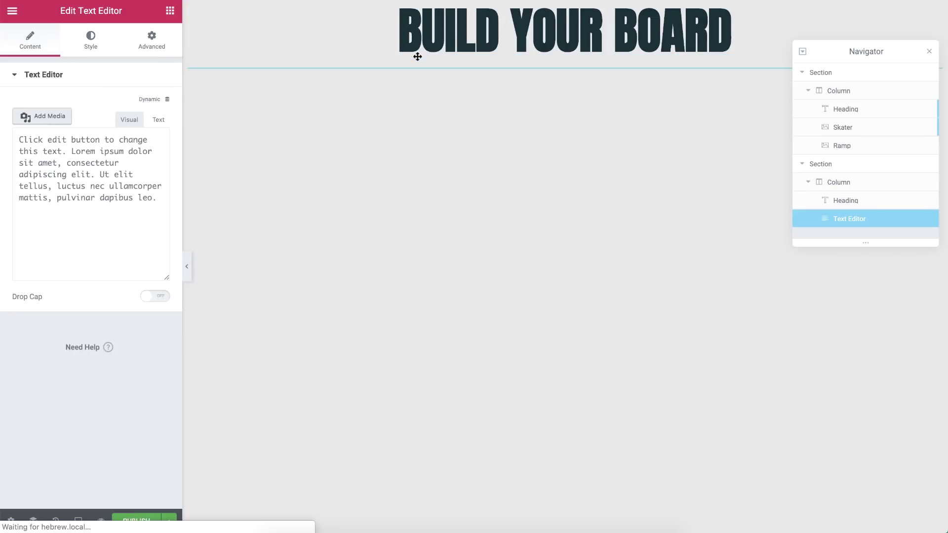
{"action": "left_click_drag", "start_coordinate": [148, 247], "coordinate": [6, 159]}
{"action": "type", "text": "Build your board with Skator Completes! All of our boards are made in the USA and are assembled for you with grip tape, wheels, trucks, and bearings. Choose from our wide selection of classic, pro, and signature series."}
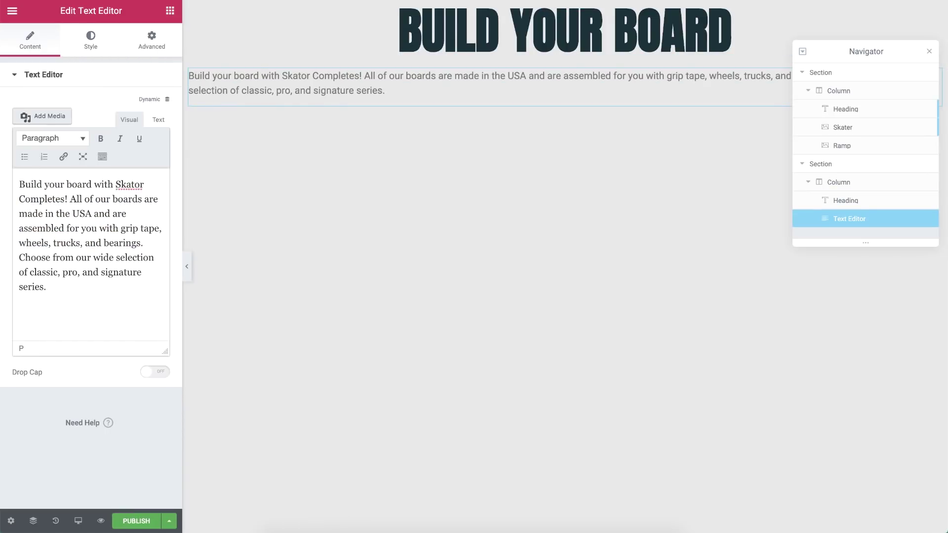
- Style the paragraph centred and dark grey: 18px size, 1.8 line height, -0.2 letter spacing
{"action": "left_click", "coordinate": [91, 42]}
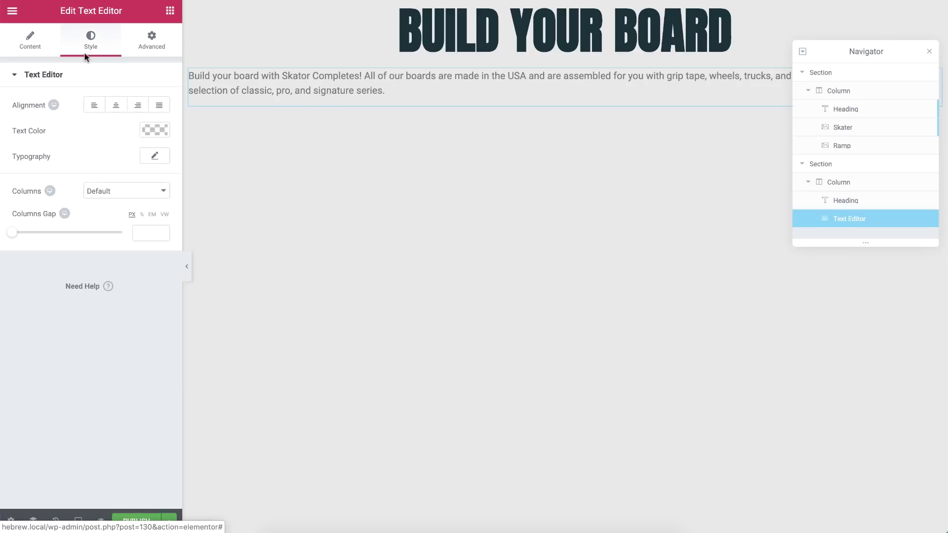
{"action": "left_click", "coordinate": [119, 108]}
{"action": "left_click", "coordinate": [145, 131]}
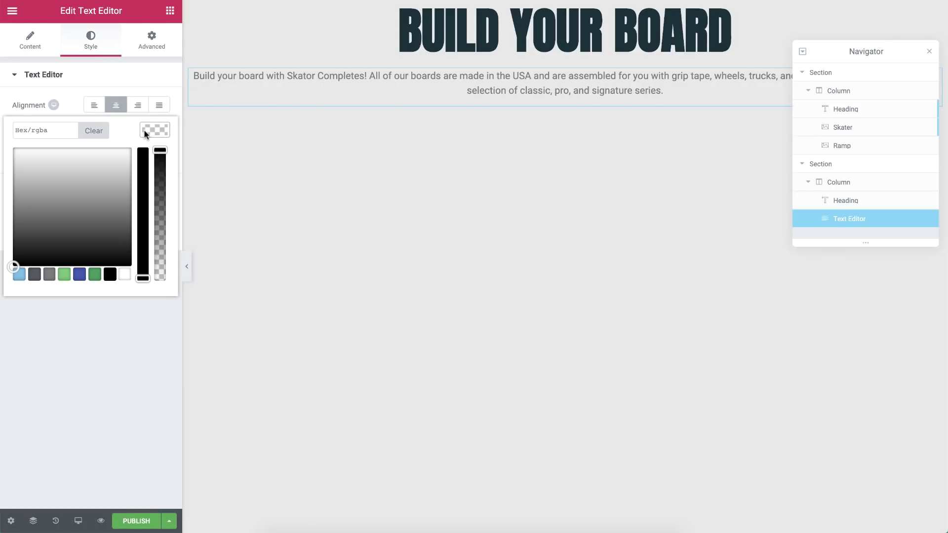
{"action": "left_click", "coordinate": [34, 275]}
{"action": "left_click", "coordinate": [6, 211]}
{"action": "left_click", "coordinate": [159, 161]}
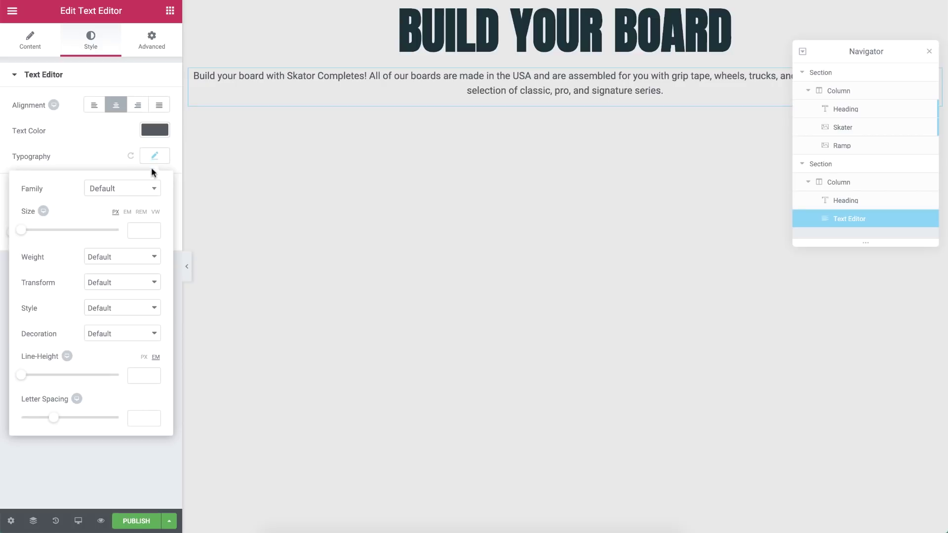
{"action": "mouse_move", "coordinate": [22, 235]}
{"action": "left_mouse_down"}
{"action": "mouse_move", "coordinate": [37, 237]}
{"action": "mouse_move", "coordinate": [31, 242]}
{"action": "left_mouse_up"}
{"action": "left_click_drag", "start_coordinate": [21, 379], "coordinate": [38, 379]}
{"action": "left_click_drag", "start_coordinate": [59, 419], "coordinate": [54, 423]}
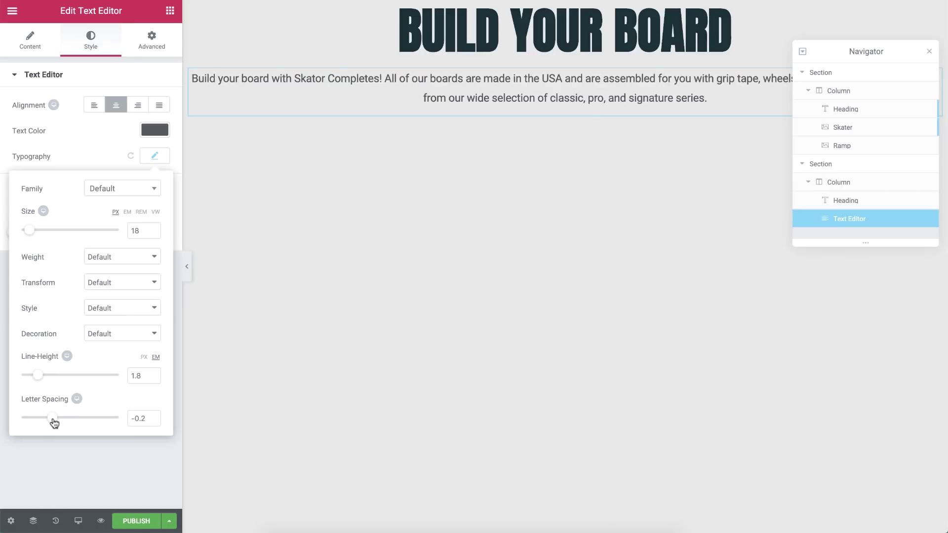
- Set the paragraph's left and right margins to 300
{"action": "left_click", "coordinate": [151, 42]}
{"action": "double_click", "coordinate": [52, 121]}
{"action": "type", "text": "300"}
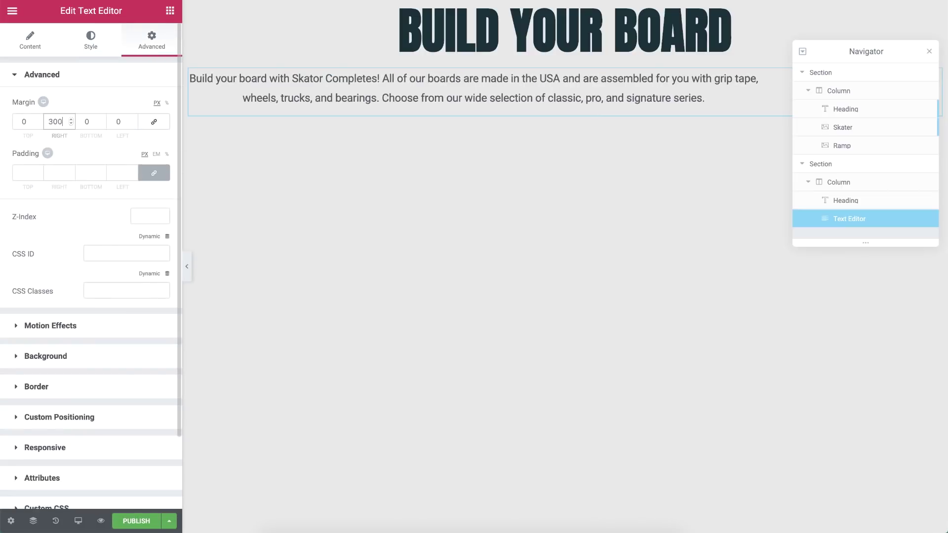
{"action": "double_click", "coordinate": [120, 121]}
{"action": "type", "text": "300"}
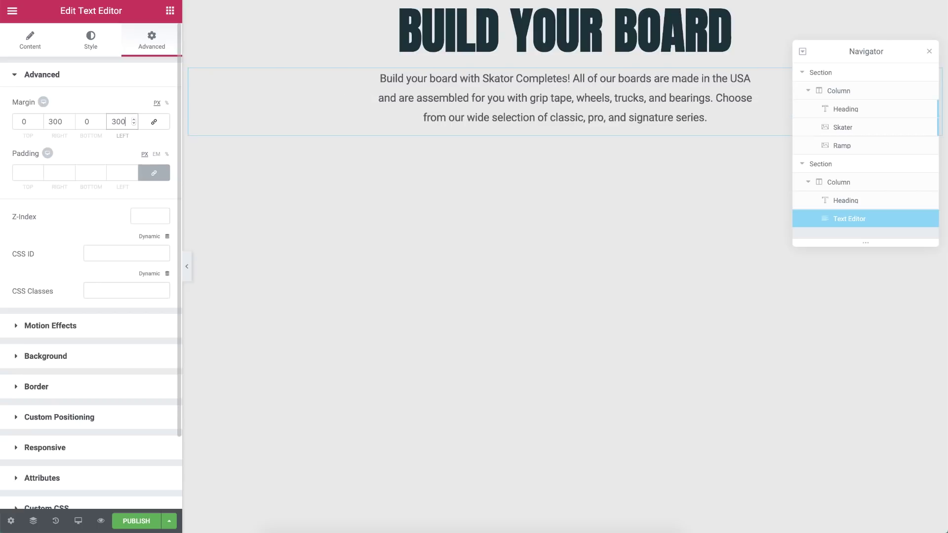
{"action": "left_click", "coordinate": [170, 11]}
- Add a large, centred button labelled 'GET STARTED!' below the paragraph
{"action": "left_click_drag", "start_coordinate": [131, 237], "coordinate": [440, 126]}
{"action": "triple_click", "coordinate": [109, 142]}
{"action": "type", "text": "GET STARTED"}
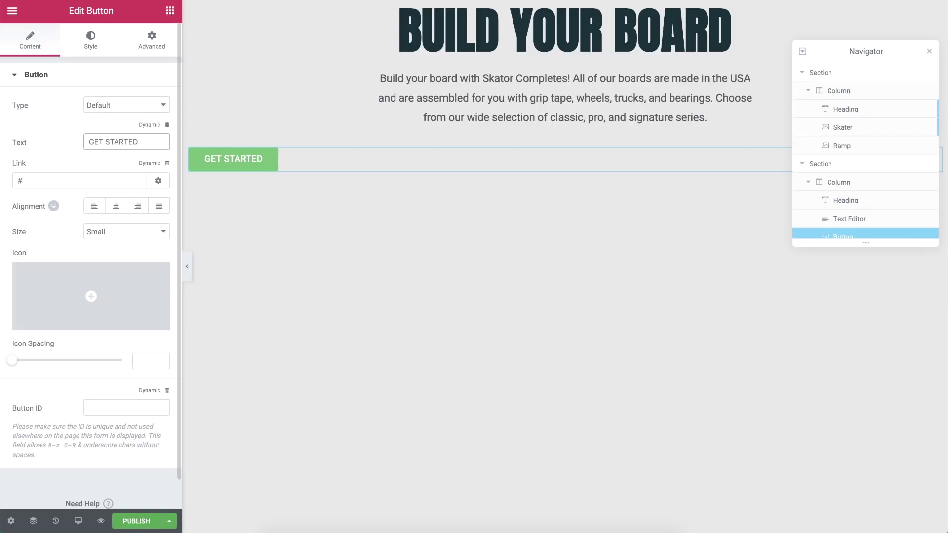
{"action": "type", "text": "!"}
{"action": "left_click", "coordinate": [118, 206]}
{"action": "left_click", "coordinate": [126, 231]}
{"action": "left_click", "coordinate": [120, 250]}
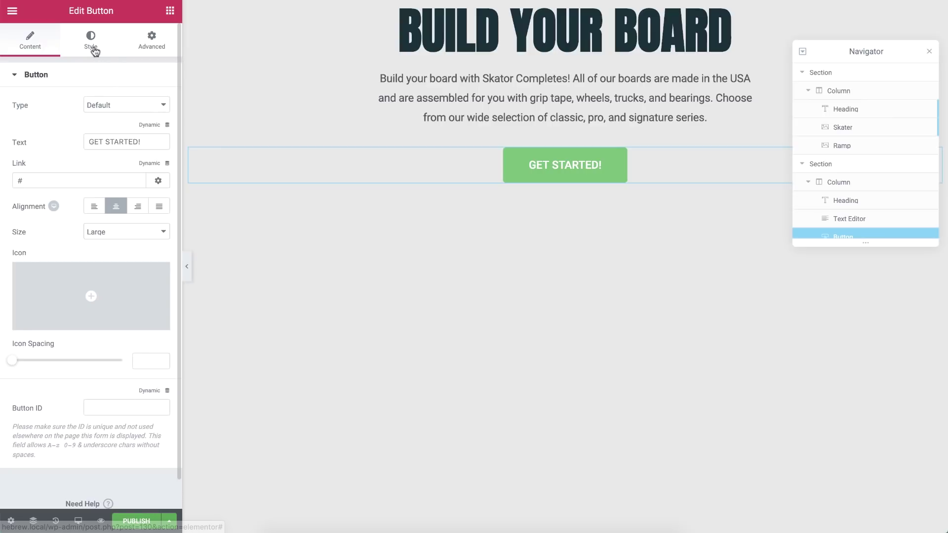
- Set the button typography to Lato bold with wider letter spacing
{"action": "left_click", "coordinate": [91, 41]}
{"action": "left_click", "coordinate": [155, 106]}
{"action": "left_click", "coordinate": [135, 137]}
{"action": "type", "text": "lato"}
{"action": "left_click", "coordinate": [120, 186]}
{"action": "left_click", "coordinate": [123, 205]}
{"action": "left_click", "coordinate": [122, 228]}
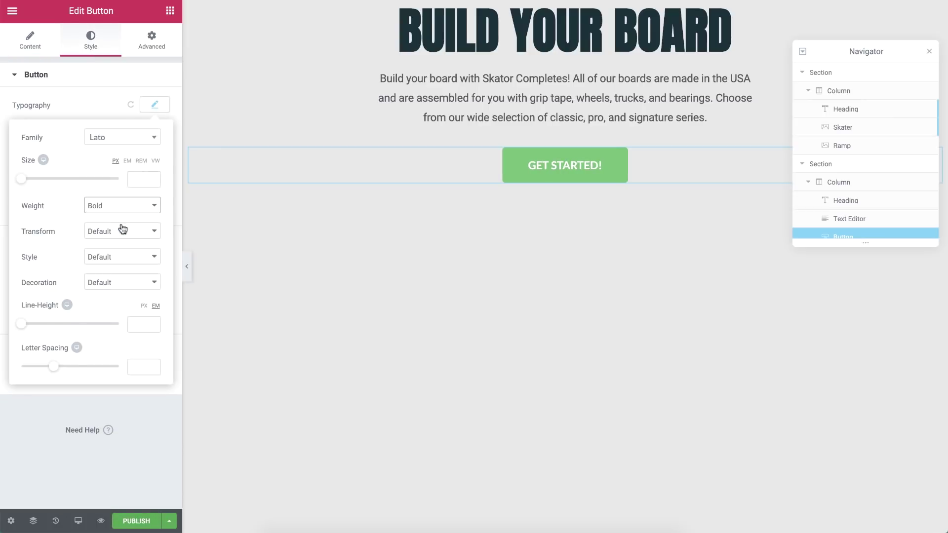
{"action": "left_click_drag", "start_coordinate": [53, 368], "coordinate": [62, 368]}
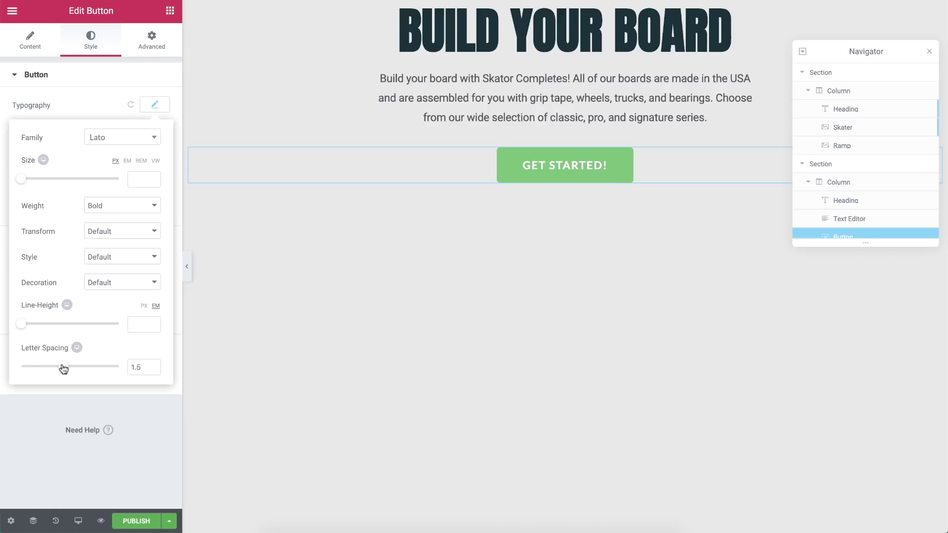
{"action": "left_click", "coordinate": [103, 398]}
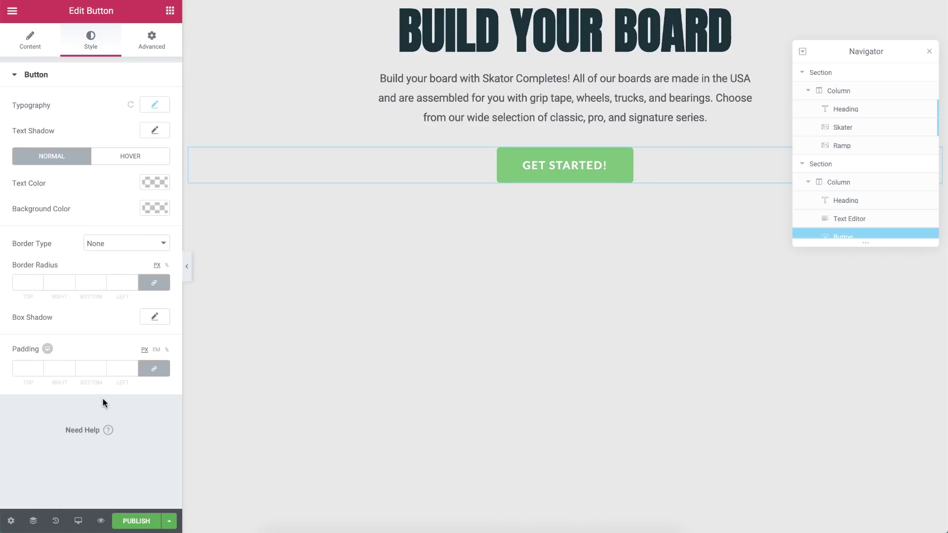
- Give the button dark text on a yellow #ffca1c background
{"action": "left_click", "coordinate": [154, 182]}
{"action": "key", "text": "ctrl+v"}
{"action": "key", "text": "Return"}
{"action": "left_click", "coordinate": [155, 208]}
{"action": "type", "text": "#ffca1c"}
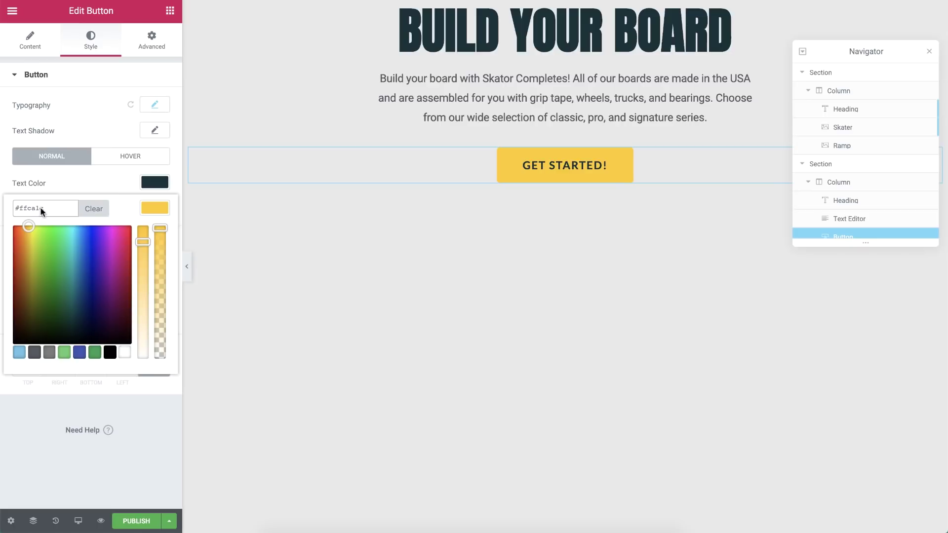
- Set hover colours to yellow #ffca1c text on a dark #163339 background
{"action": "left_click", "coordinate": [118, 157]}
{"action": "left_click", "coordinate": [153, 182]}
{"action": "left_click", "coordinate": [67, 183]}
{"action": "type", "text": "#ffca1c"}
{"action": "key", "text": "Return"}
{"action": "left_click", "coordinate": [148, 207]}
{"action": "type", "text": "#163339"}
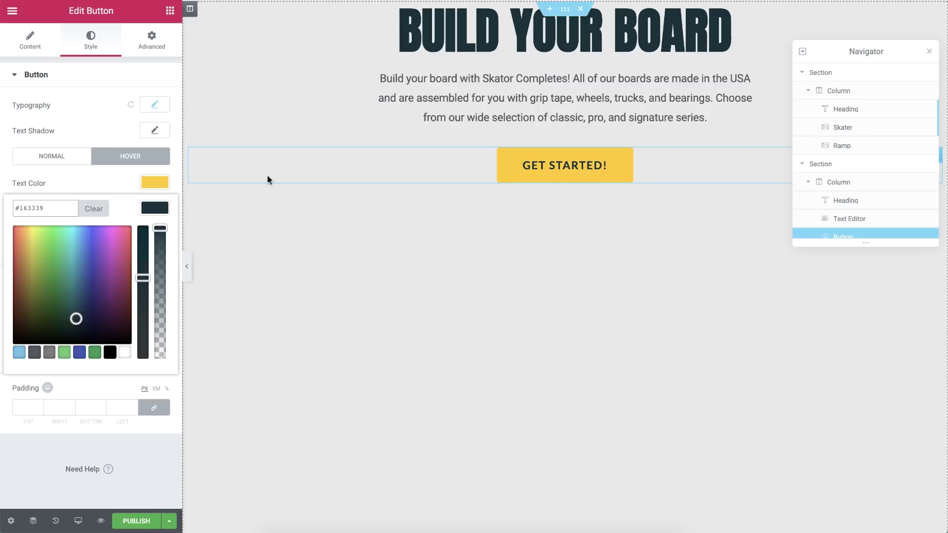
{"action": "left_click", "coordinate": [91, 188]}
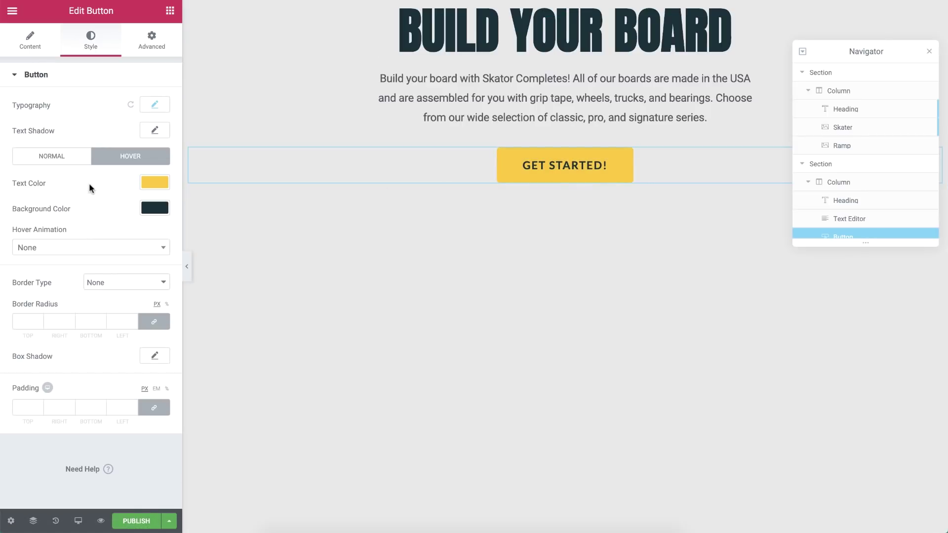
- Apply the Float hover animation and a 40 px border radius
{"action": "left_click", "coordinate": [123, 248]}
{"action": "type", "text": "FLO"}
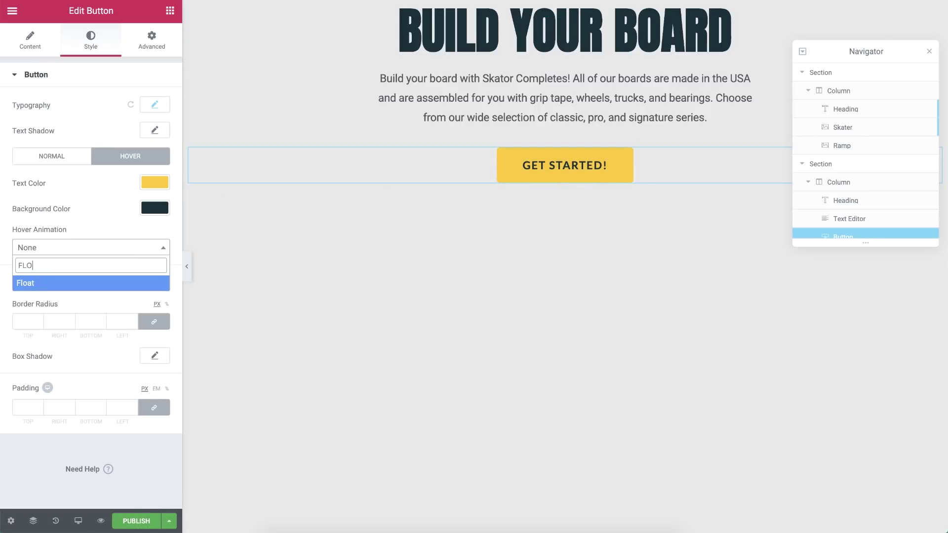
{"action": "key", "text": "Return"}
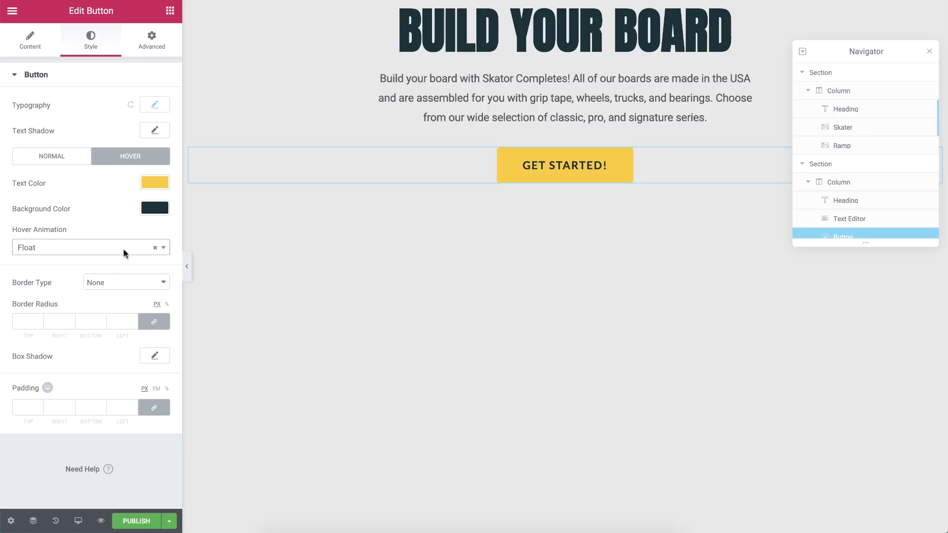
{"action": "left_click", "coordinate": [28, 324]}
{"action": "type", "text": "40"}
- Set button padding to 20 all round, then unlink and make right and left 50
{"action": "left_click", "coordinate": [24, 409]}
{"action": "type", "text": "20"}
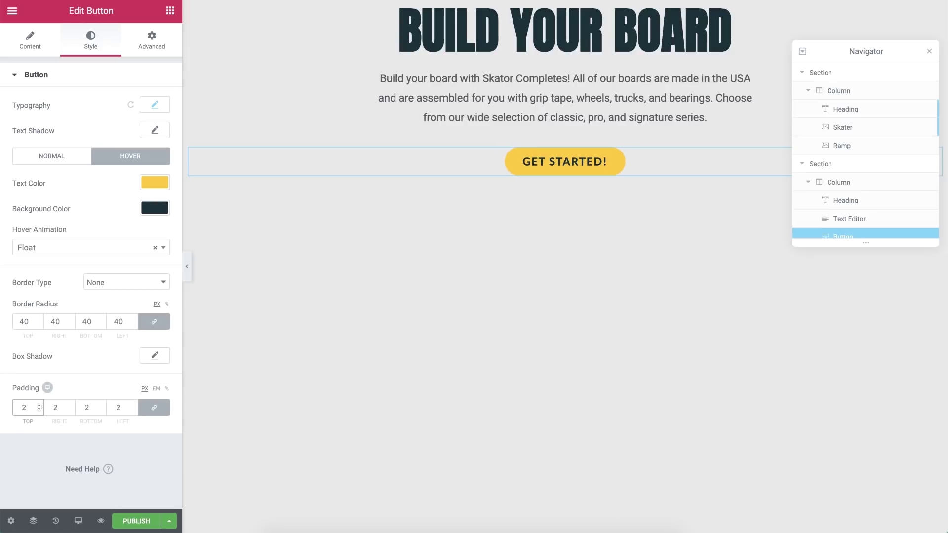
{"action": "left_click", "coordinate": [140, 408]}
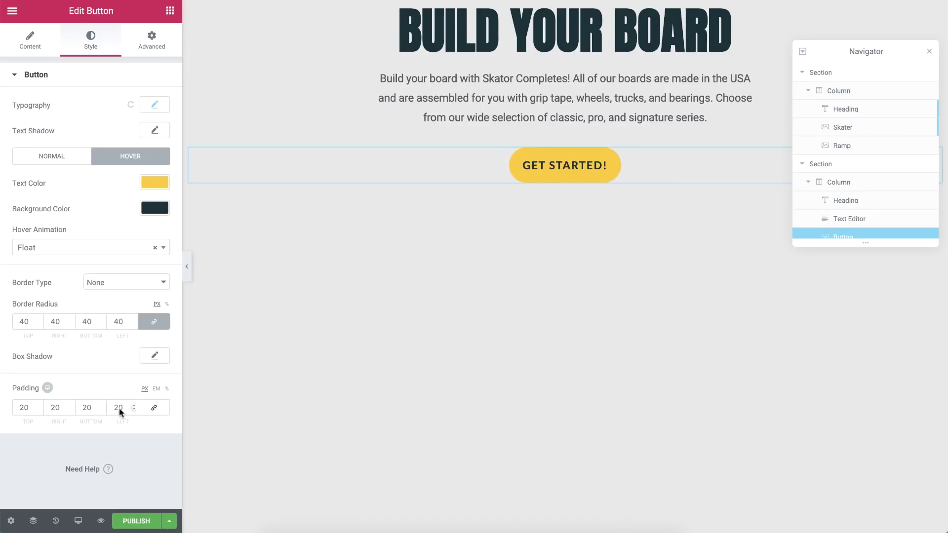
{"action": "double_click", "coordinate": [61, 409]}
{"action": "type", "text": "50"}
{"action": "double_click", "coordinate": [119, 409]}
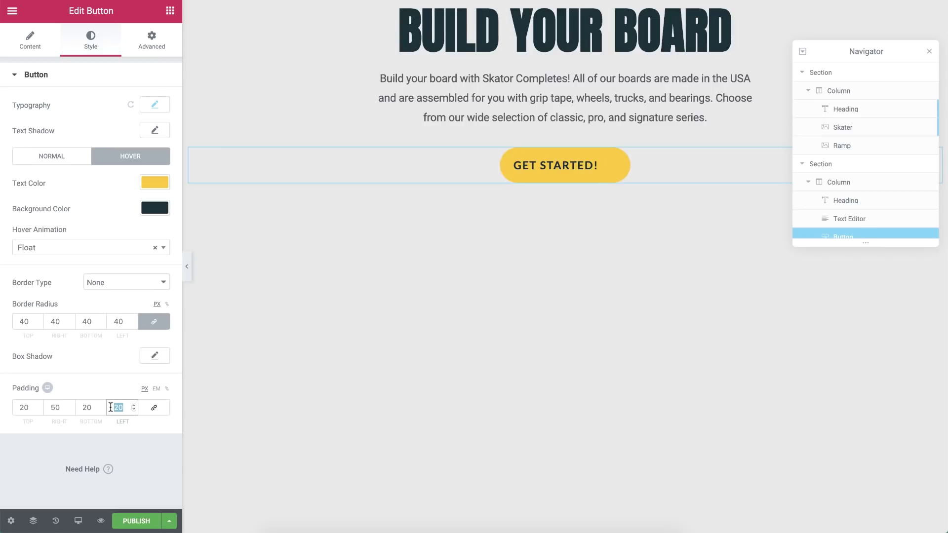
{"action": "type", "text": "50"}
{"action": "scroll", "coordinate": [451, 294], "scroll_direction": "up", "scroll_amount": 1}
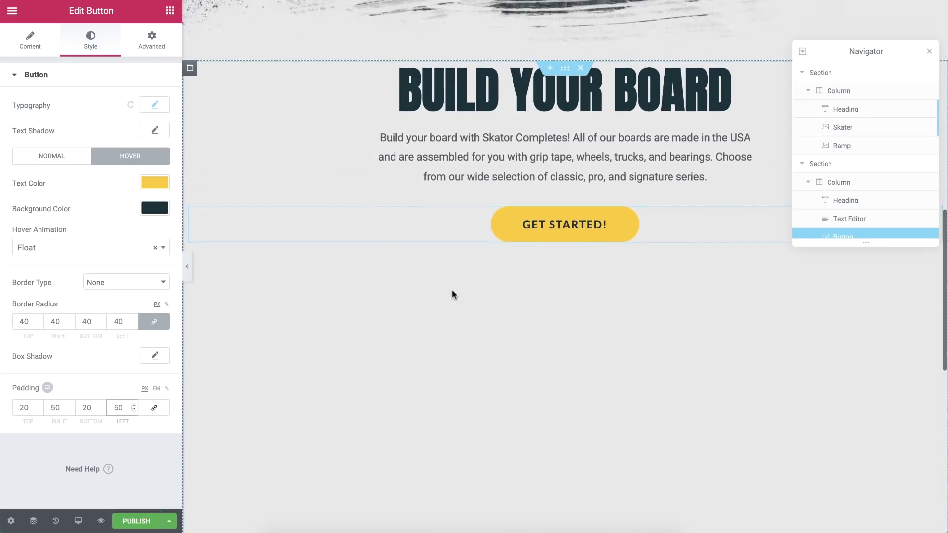
- Give the BUILD YOUR BOARD section 100 px top padding
{"action": "left_click", "coordinate": [566, 71]}
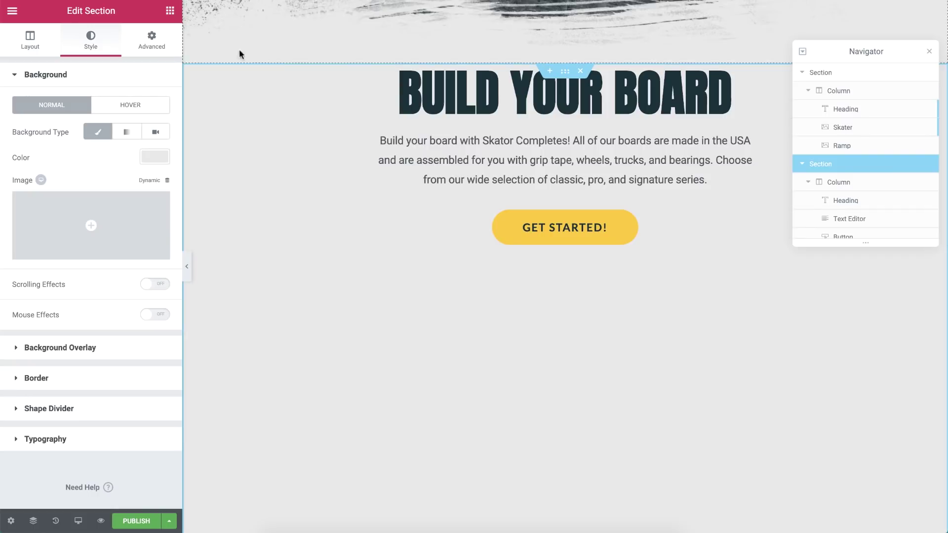
{"action": "left_click", "coordinate": [161, 47]}
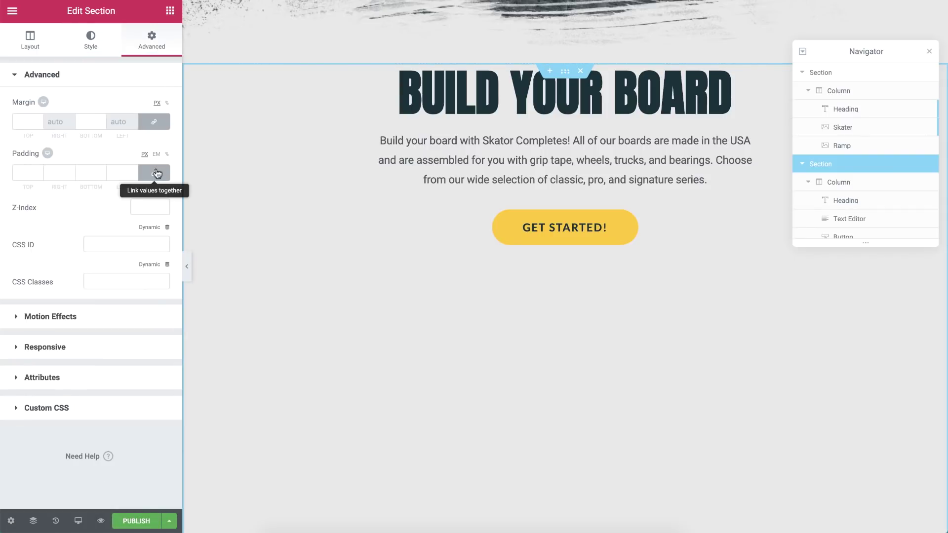
{"action": "left_click", "coordinate": [154, 173]}
{"action": "double_click", "coordinate": [21, 172]}
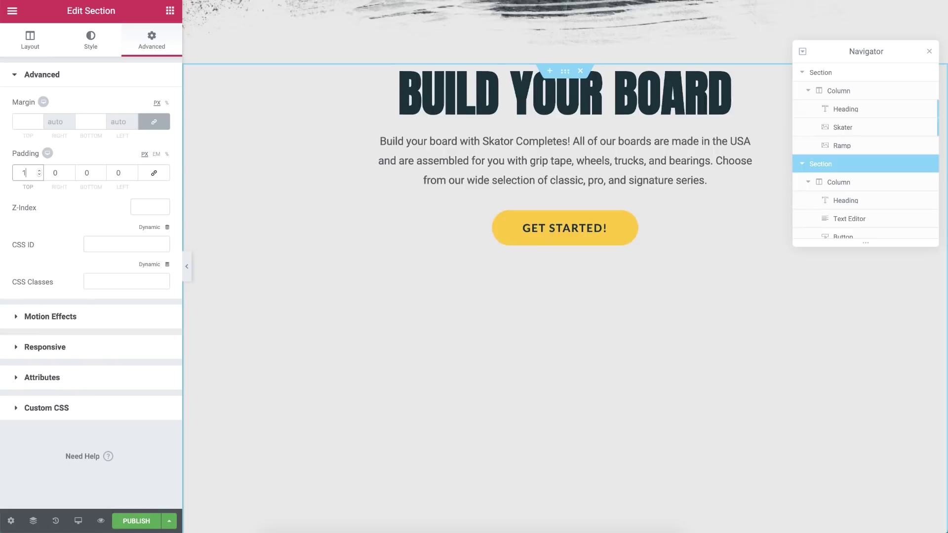
{"action": "type", "text": "100"}
- Add an image widget with the skateboard truck image, named 'Front Skate layer'
{"action": "left_click", "coordinate": [170, 11]}
{"action": "left_click_drag", "start_coordinate": [68, 191], "coordinate": [520, 303]}
{"action": "left_click", "coordinate": [72, 151]}
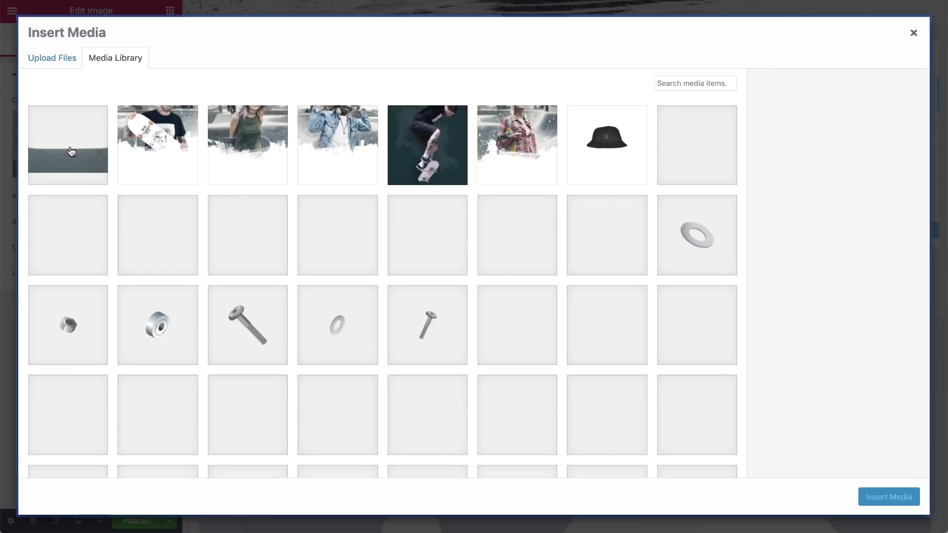
{"action": "left_click", "coordinate": [501, 228]}
{"action": "left_click", "coordinate": [874, 498]}
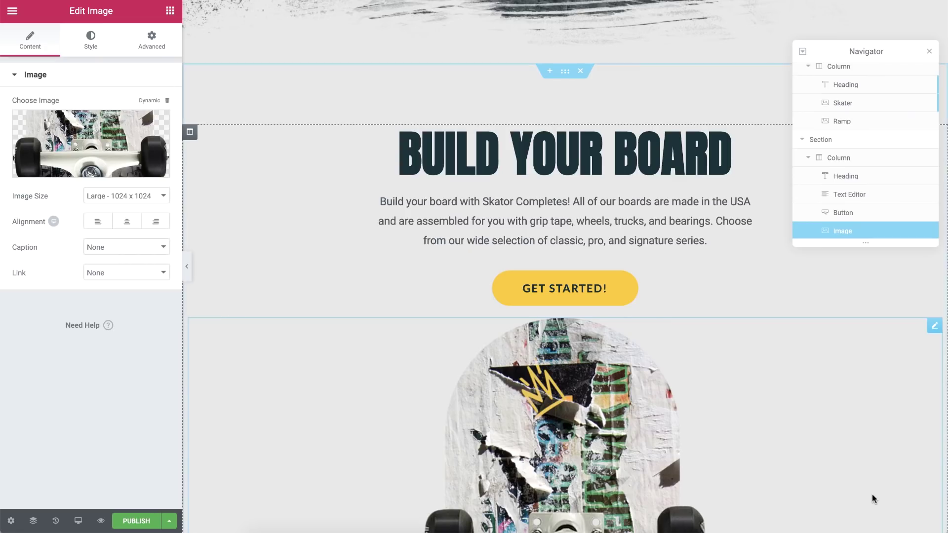
{"action": "double_click", "coordinate": [838, 231]}
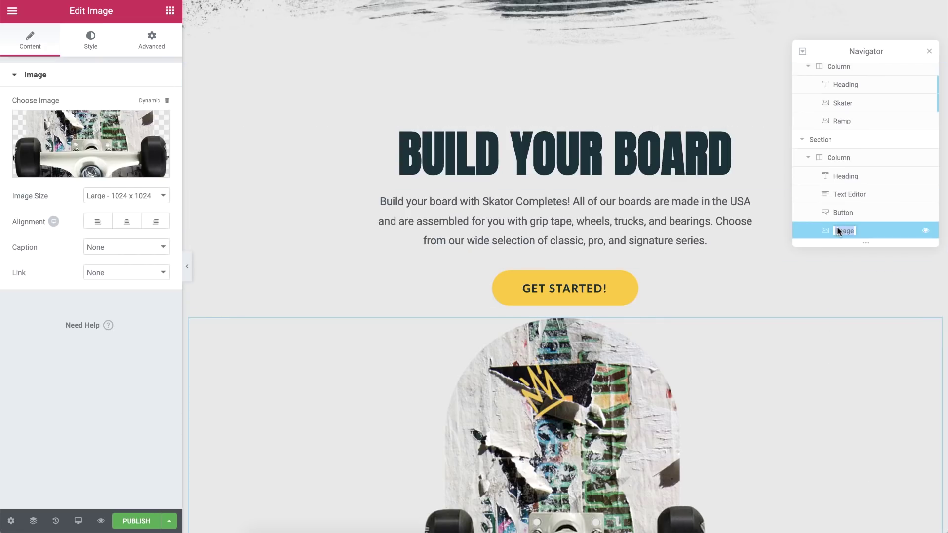
{"action": "type", "text": "Front Skate layer"}
{"action": "key", "text": "Return"}
- Add an image widget with the Wood-layer-1 image, named 'Middle Skate Layer'
{"action": "left_click", "coordinate": [169, 10]}
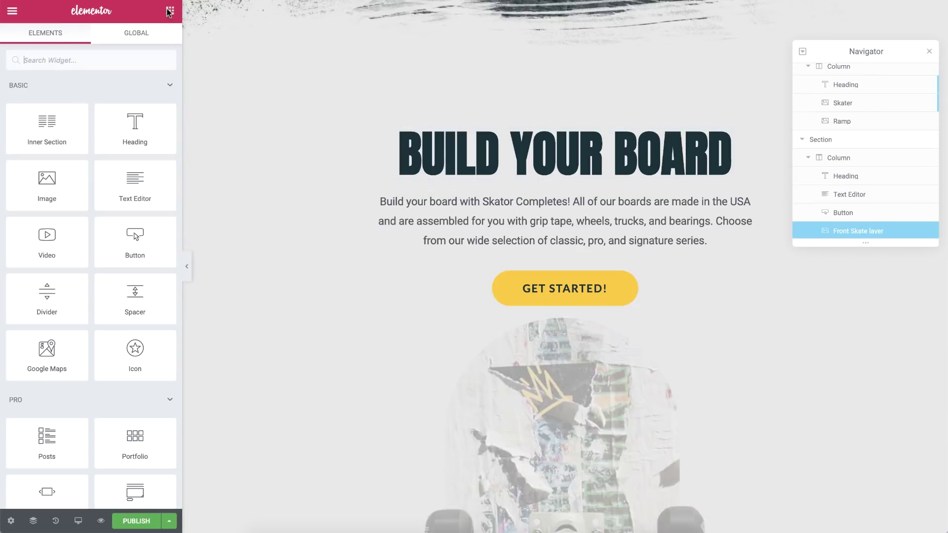
{"action": "left_click_drag", "start_coordinate": [57, 182], "coordinate": [560, 325]}
{"action": "left_click", "coordinate": [89, 148]}
{"action": "left_click", "coordinate": [248, 251]}
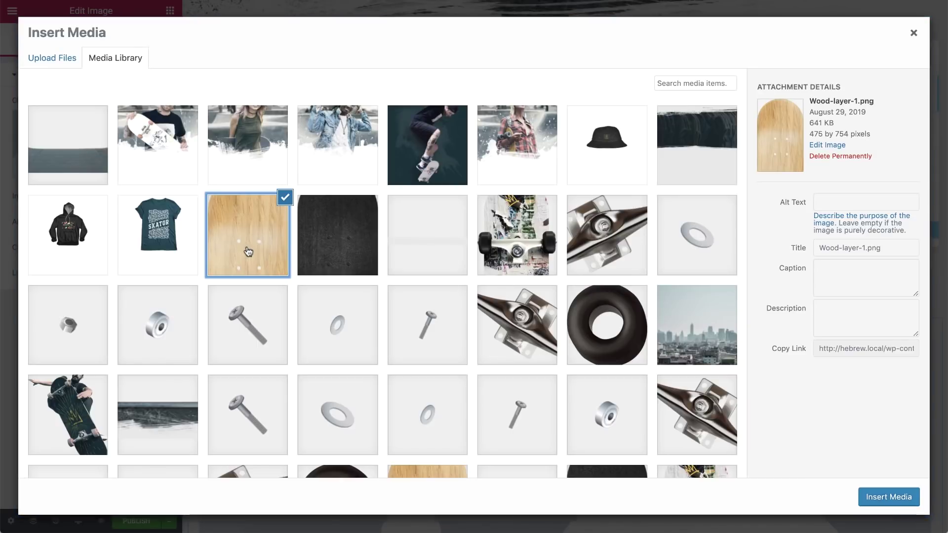
{"action": "left_click", "coordinate": [880, 496]}
{"action": "double_click", "coordinate": [845, 232]}
{"action": "type", "text": "Middle Skate Layer"}
{"action": "key", "text": "Return"}
- Add a third image widget with the black texture image, named 'Back Skate Layer'
{"action": "left_click", "coordinate": [170, 10]}
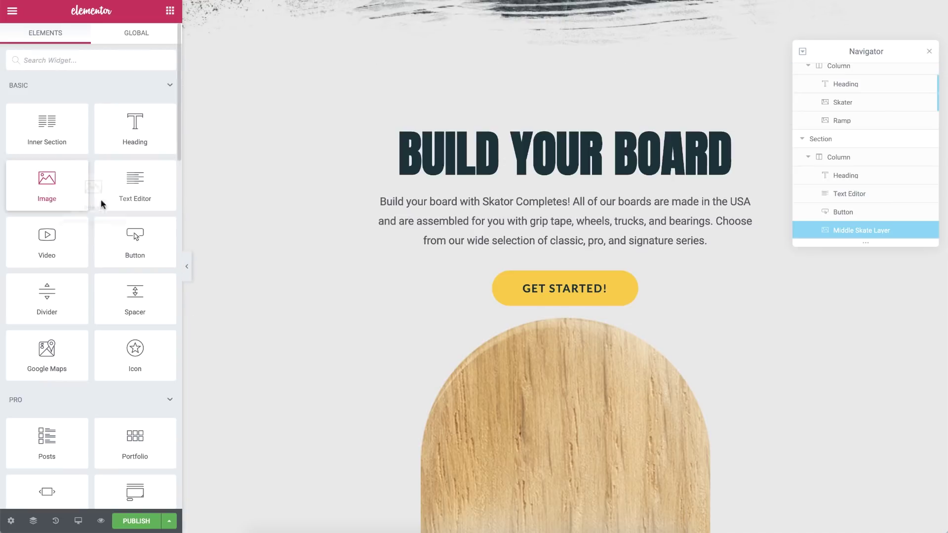
{"action": "left_click_drag", "start_coordinate": [56, 196], "coordinate": [548, 319]}
{"action": "left_click", "coordinate": [91, 144]}
{"action": "left_click", "coordinate": [317, 247]}
{"action": "left_click", "coordinate": [903, 497]}
{"action": "double_click", "coordinate": [844, 231]}
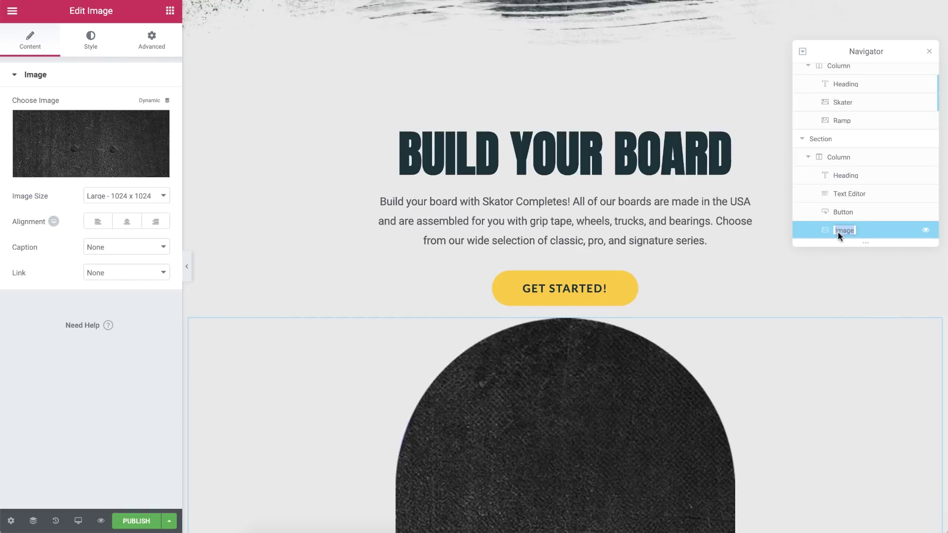
{"action": "type", "text": "Back Skate Layer"}
{"action": "key", "text": "Return"}
- Make the Back Skate Layer absolutely positioned with bottom vertical orientation
{"action": "left_click", "coordinate": [148, 50]}
{"action": "left_click", "coordinate": [129, 415]}
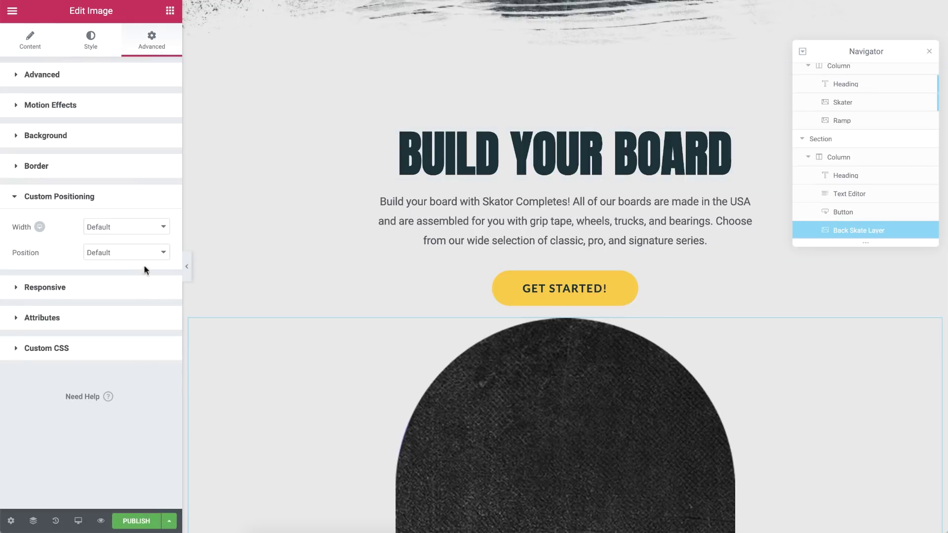
{"action": "left_click", "coordinate": [146, 258]}
{"action": "left_click", "coordinate": [145, 262]}
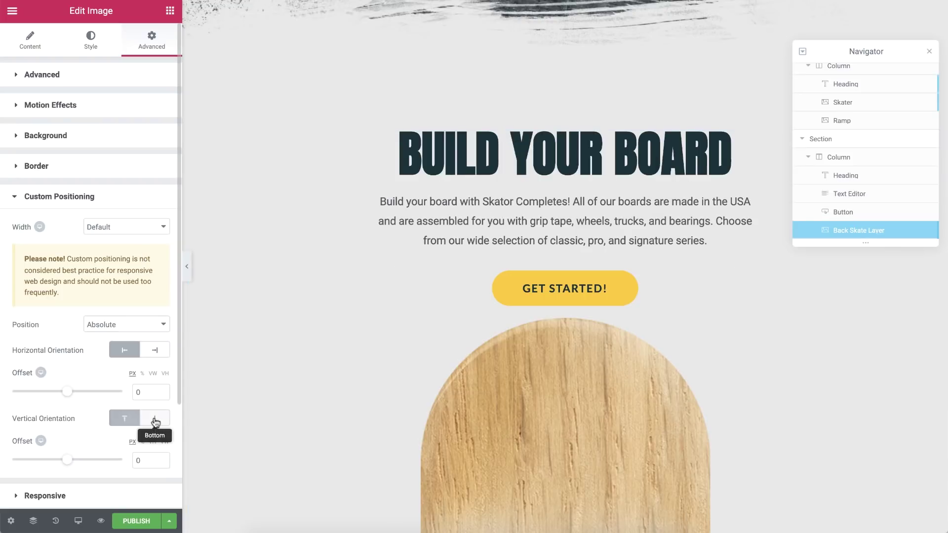
{"action": "left_click", "coordinate": [154, 418]}
{"action": "scroll", "coordinate": [868, 191], "scroll_direction": "down", "scroll_amount": 1}
{"action": "scroll", "coordinate": [868, 192], "scroll_direction": "down", "scroll_amount": 1}
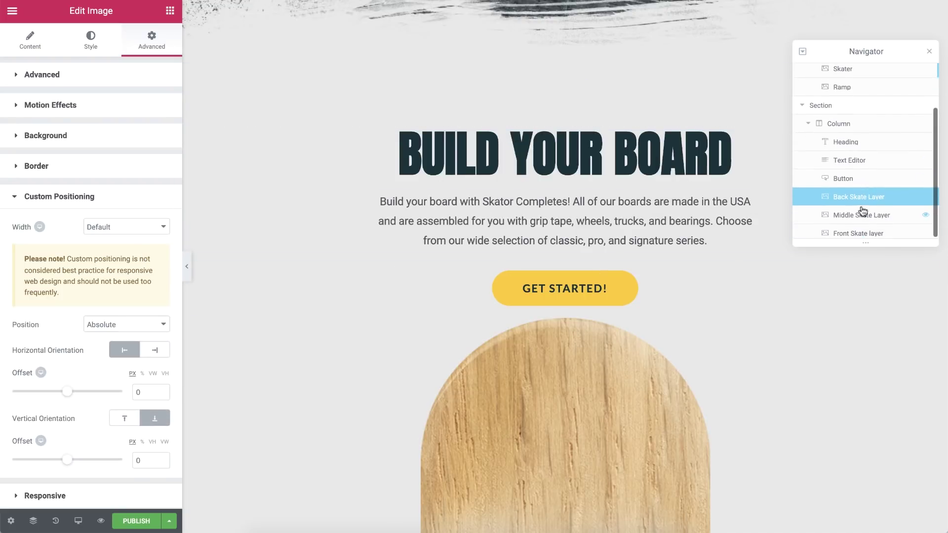
- Make the Middle Skate Layer absolutely positioned with bottom vertical orientation
{"action": "left_click", "coordinate": [860, 216]}
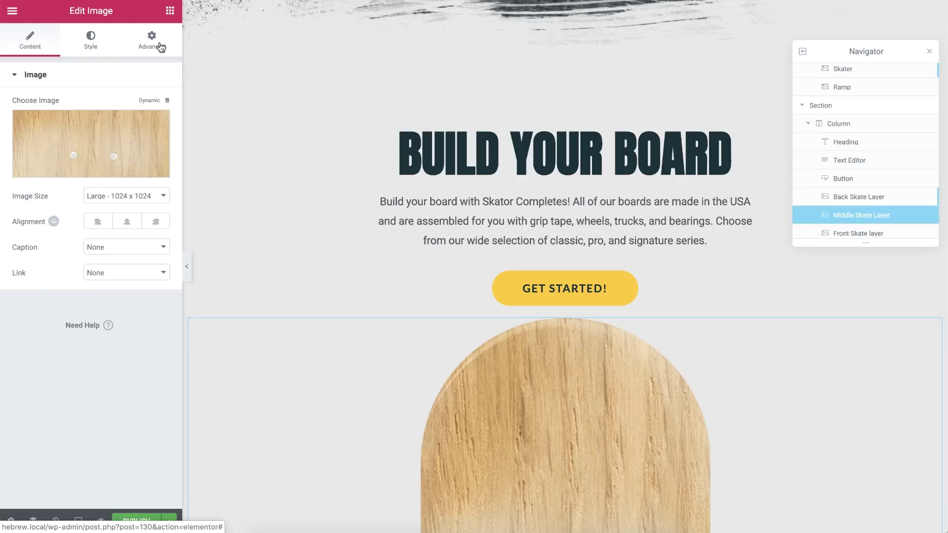
{"action": "left_click", "coordinate": [159, 45]}
{"action": "left_click", "coordinate": [90, 415]}
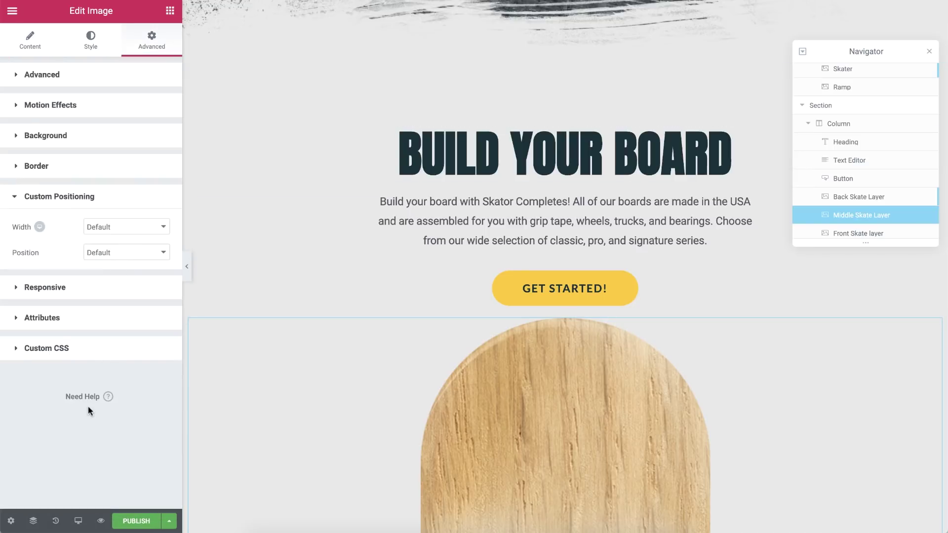
{"action": "left_click", "coordinate": [141, 253]}
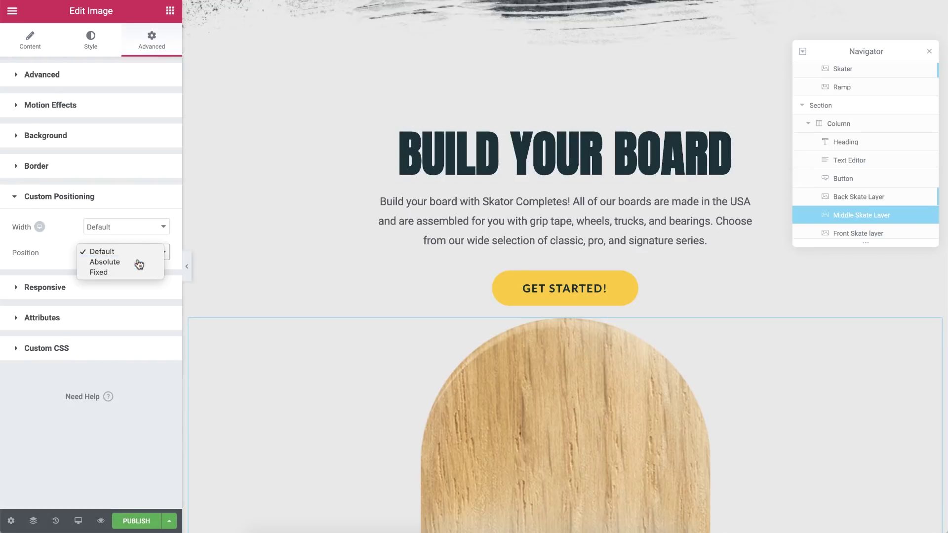
{"action": "left_click", "coordinate": [139, 263]}
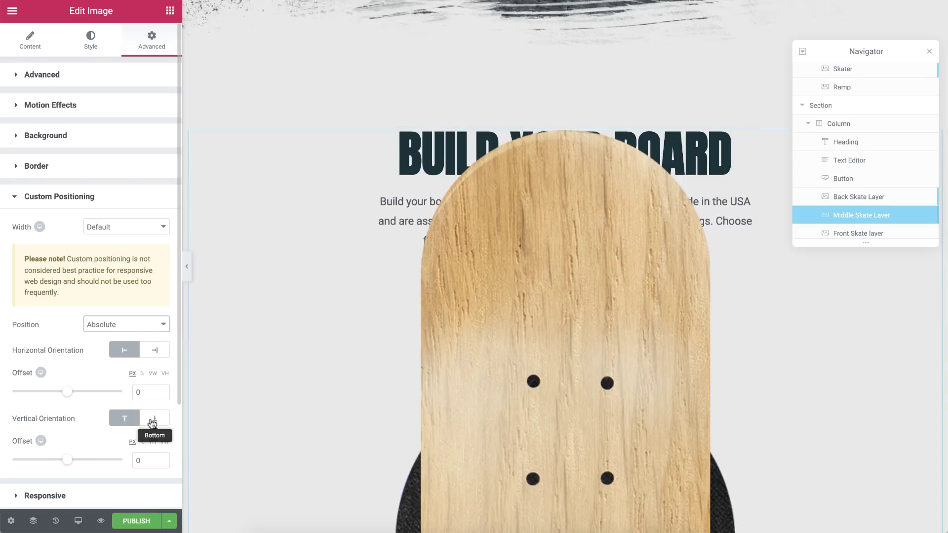
{"action": "left_click", "coordinate": [154, 419]}
{"action": "scroll", "coordinate": [321, 294], "scroll_direction": "down", "scroll_amount": 5}
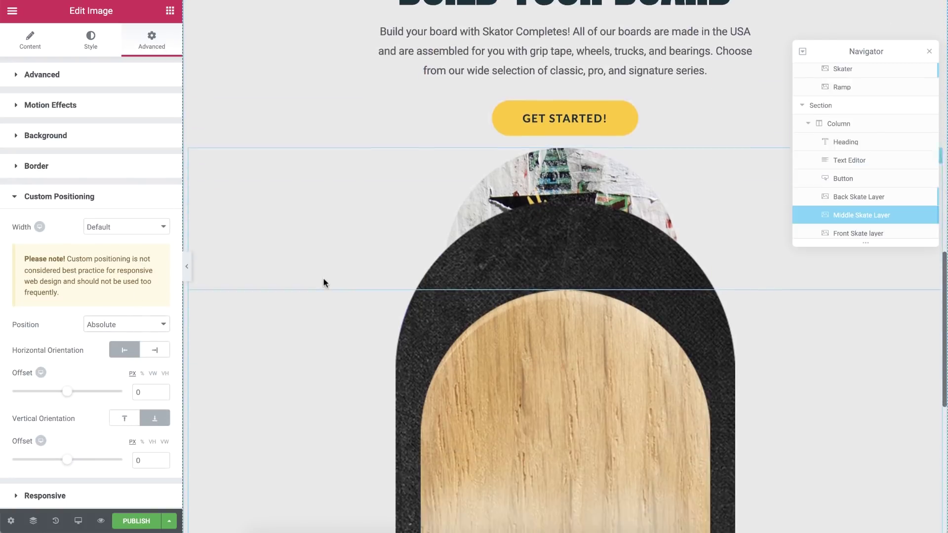
- Make the Front Skate layer absolutely positioned with bottom vertical orientation
{"action": "left_click", "coordinate": [859, 233]}
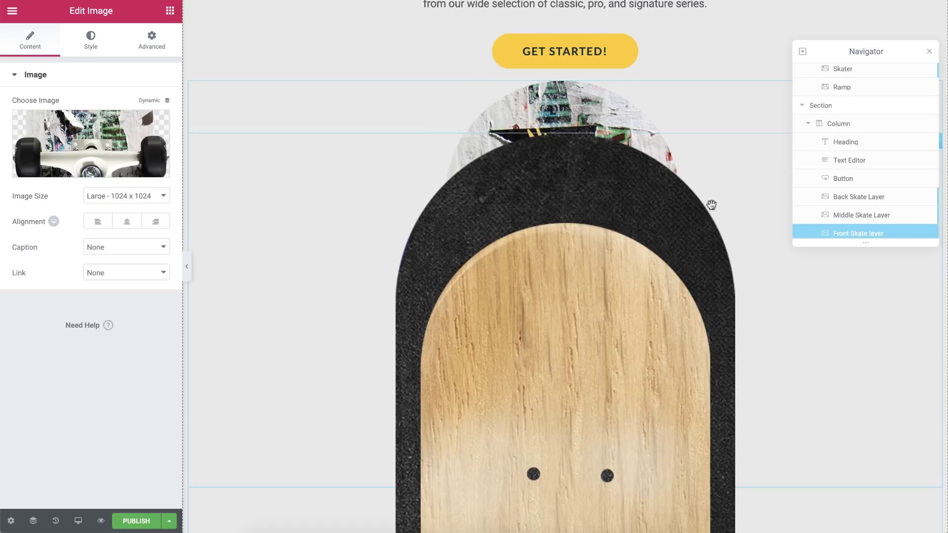
{"action": "left_click", "coordinate": [157, 44]}
{"action": "left_click", "coordinate": [131, 411]}
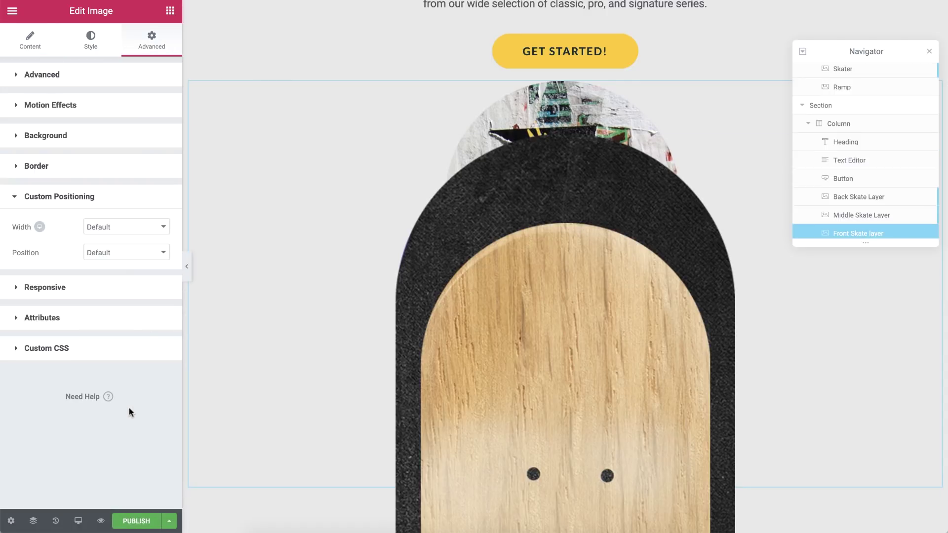
{"action": "left_click", "coordinate": [147, 256]}
{"action": "left_click", "coordinate": [148, 261]}
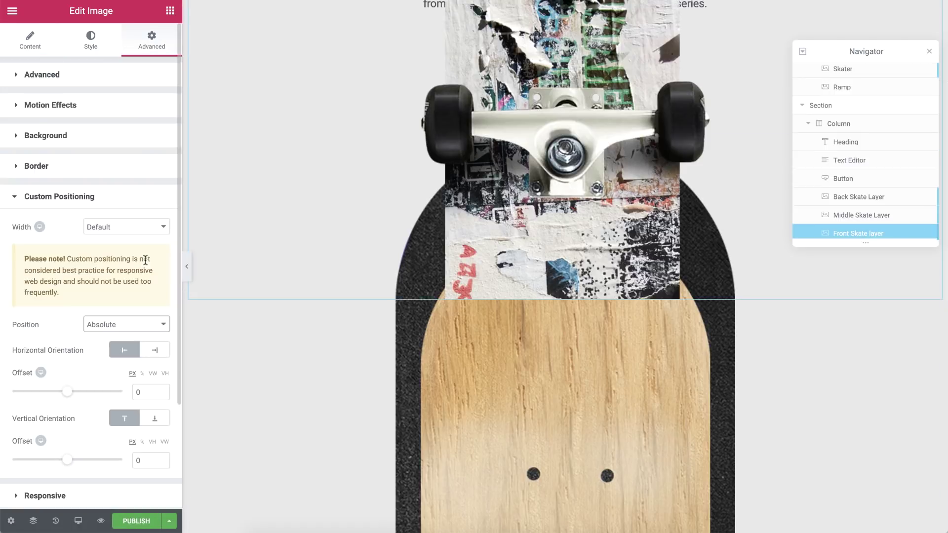
{"action": "left_click", "coordinate": [155, 418]}
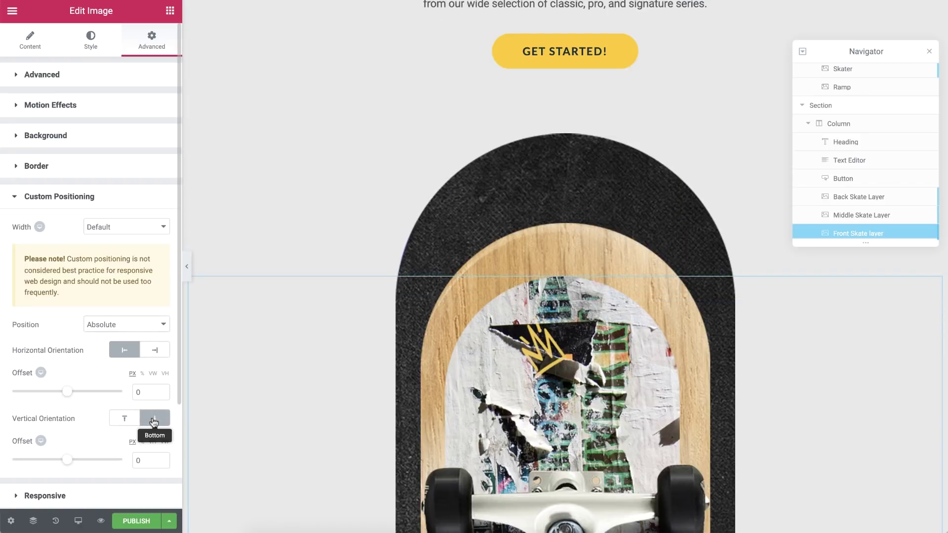
{"action": "left_click", "coordinate": [171, 10]}
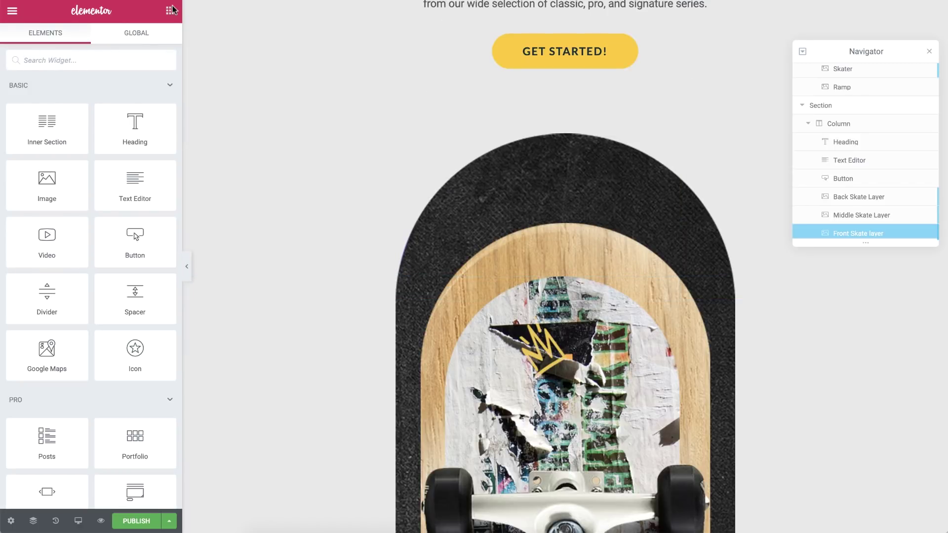
- Add an image widget showing the wheel picture
{"action": "left_click_drag", "start_coordinate": [44, 182], "coordinate": [425, 174]}
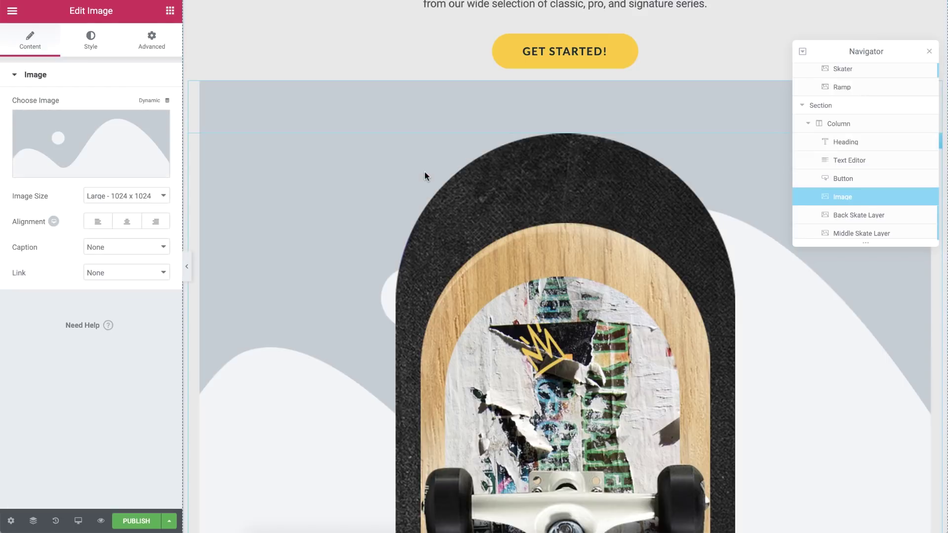
{"action": "left_click", "coordinate": [118, 151]}
{"action": "left_click", "coordinate": [578, 321]}
{"action": "left_click", "coordinate": [896, 491]}
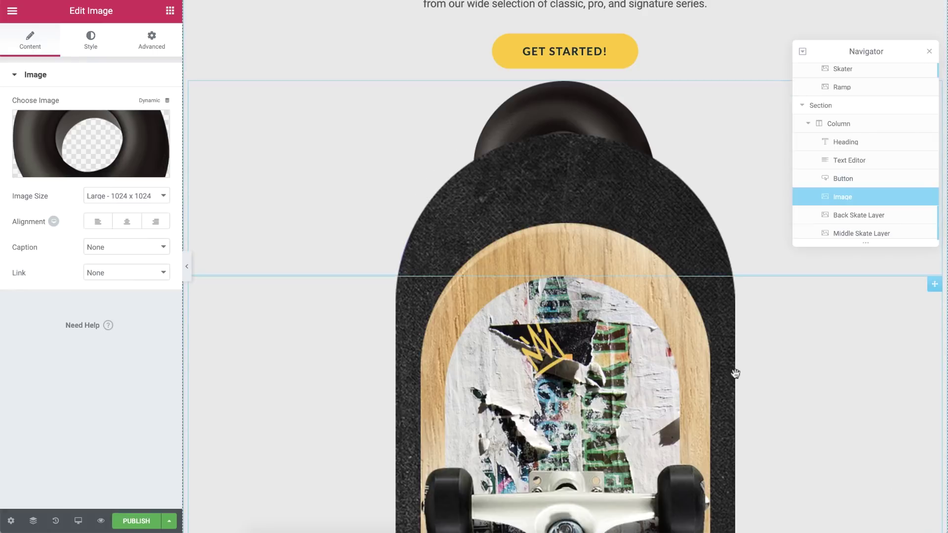
- Give the wheel a custom 180 px width, absolute position, and place it beside the paragraph
{"action": "left_click", "coordinate": [152, 36]}
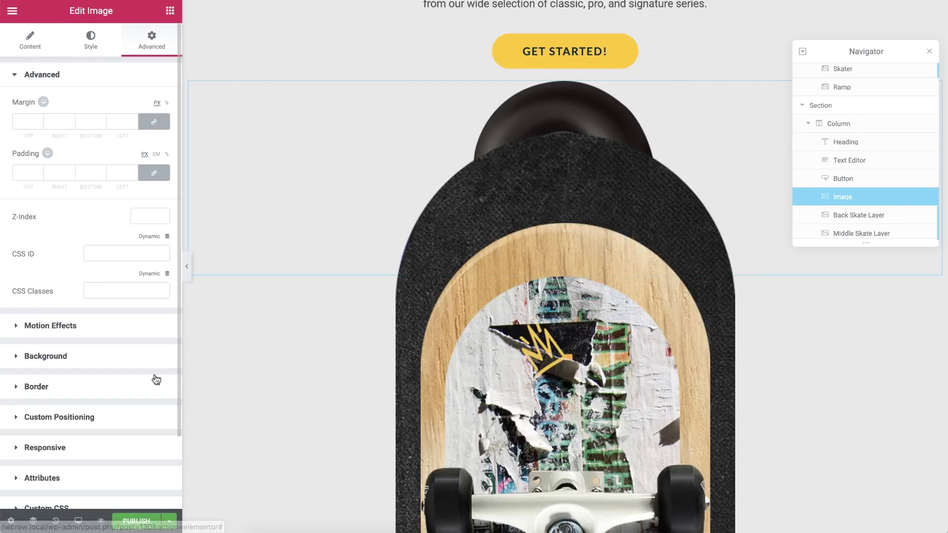
{"action": "left_click", "coordinate": [155, 419]}
{"action": "left_click", "coordinate": [152, 223]}
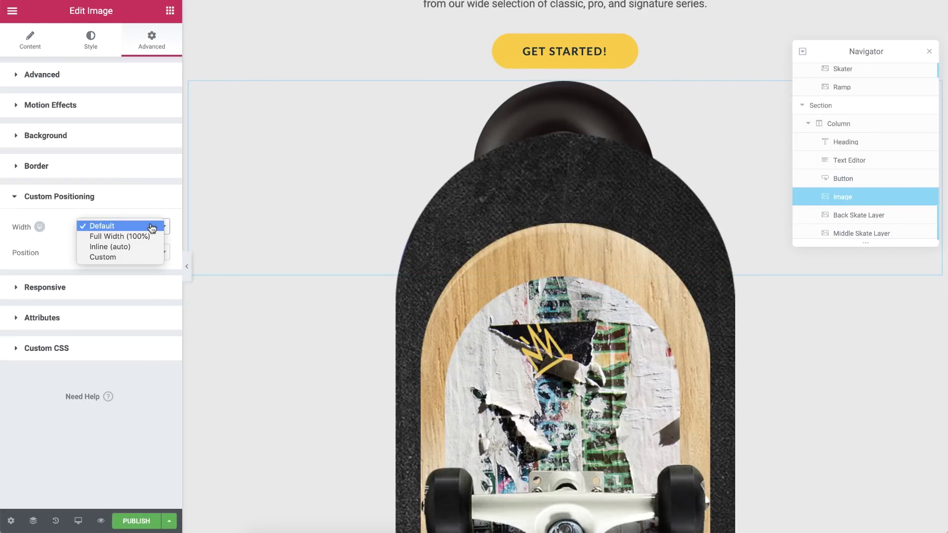
{"action": "left_click", "coordinate": [138, 256]}
{"action": "left_click_drag", "start_coordinate": [12, 268], "coordinate": [31, 268]}
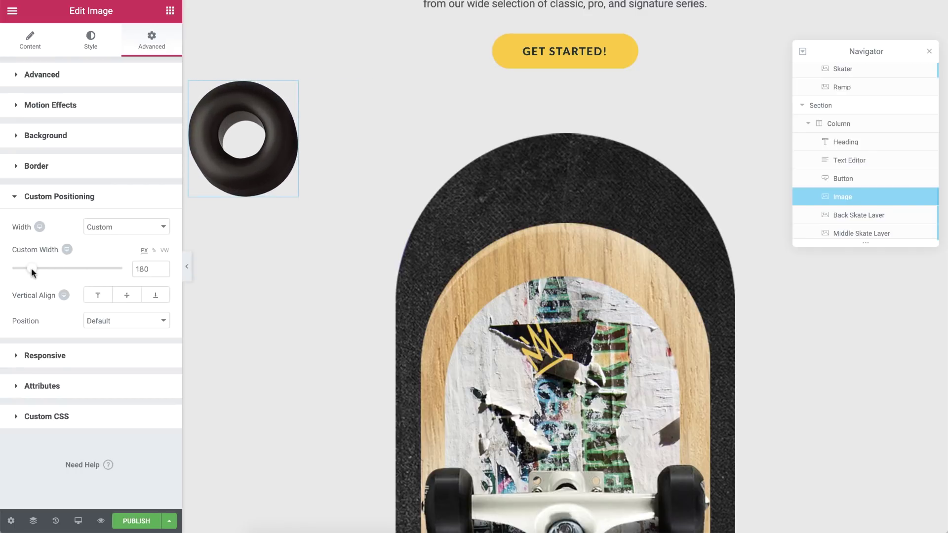
{"action": "left_click", "coordinate": [117, 321]}
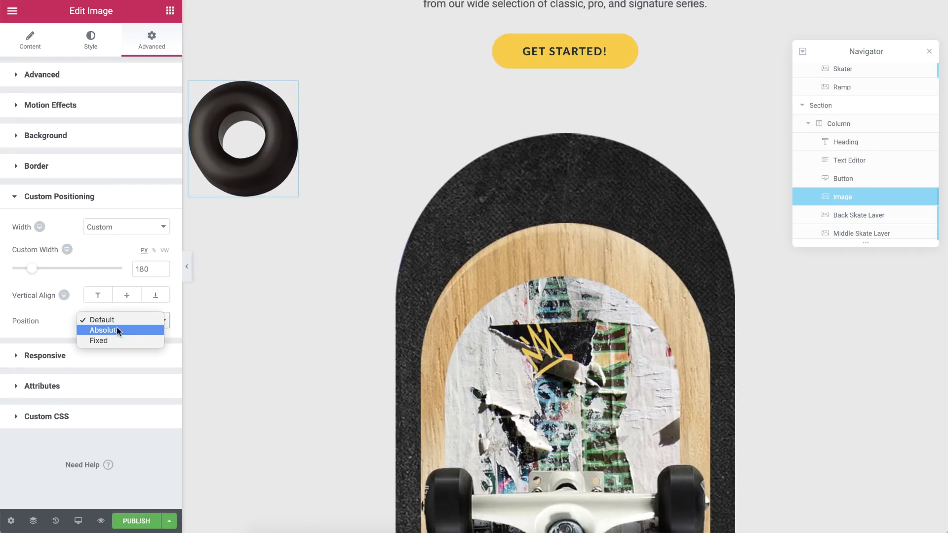
{"action": "left_click", "coordinate": [116, 329]}
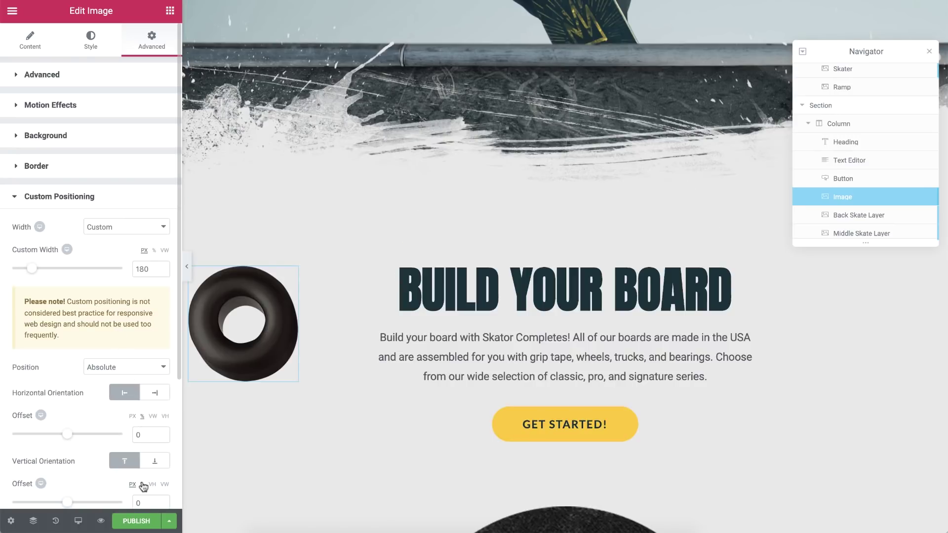
{"action": "left_click_drag", "start_coordinate": [251, 353], "coordinate": [359, 439]}
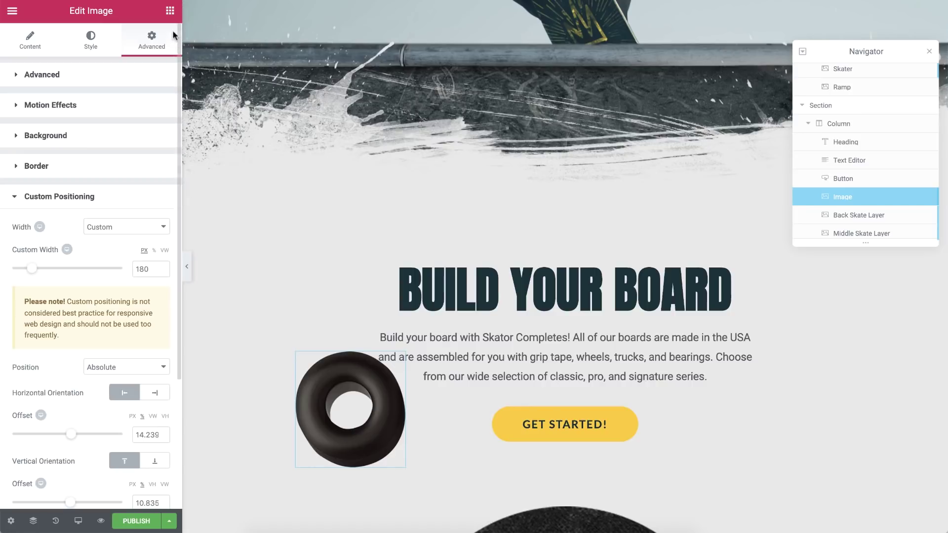
- Add an image widget with screw-1.png below the GET STARTED! button
{"action": "left_click", "coordinate": [170, 12]}
{"action": "left_click_drag", "start_coordinate": [49, 195], "coordinate": [538, 437]}
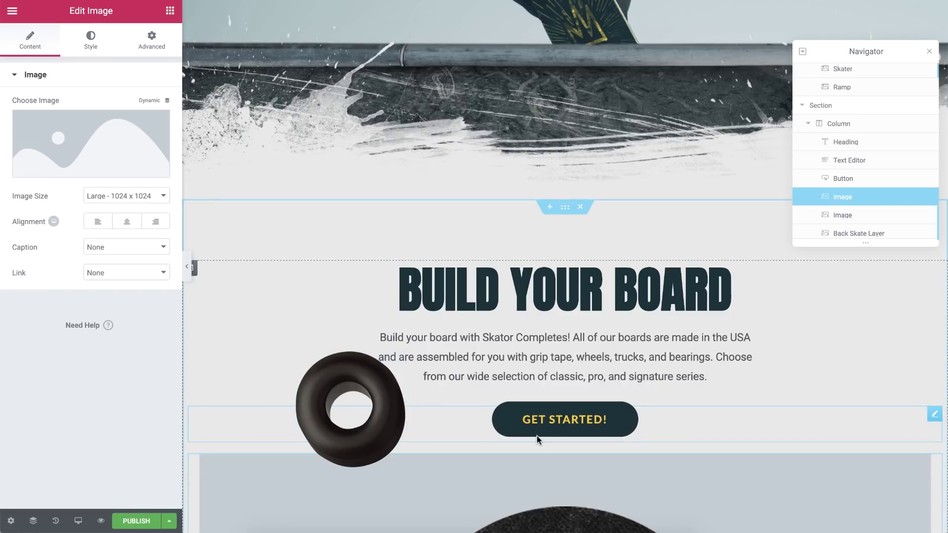
{"action": "left_click", "coordinate": [90, 149]}
{"action": "left_click", "coordinate": [245, 307]}
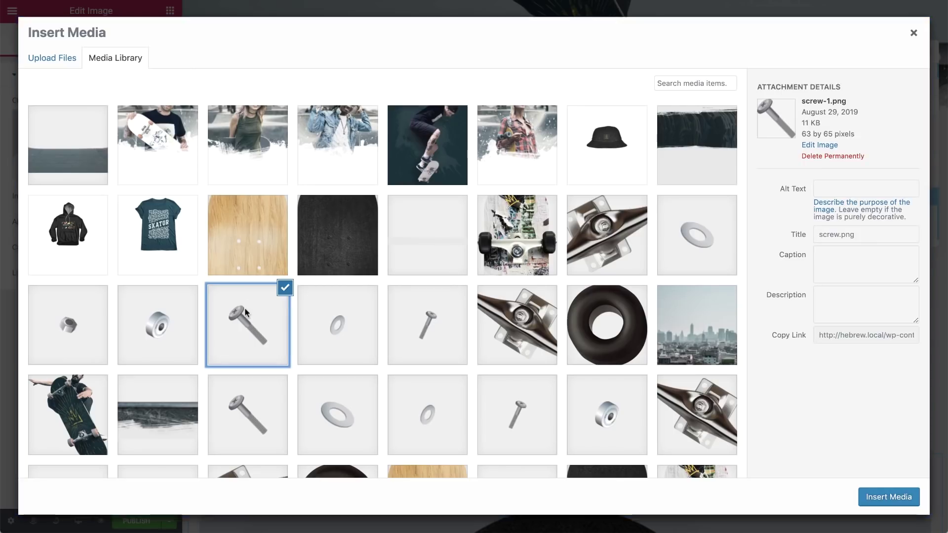
{"action": "left_click", "coordinate": [878, 499]}
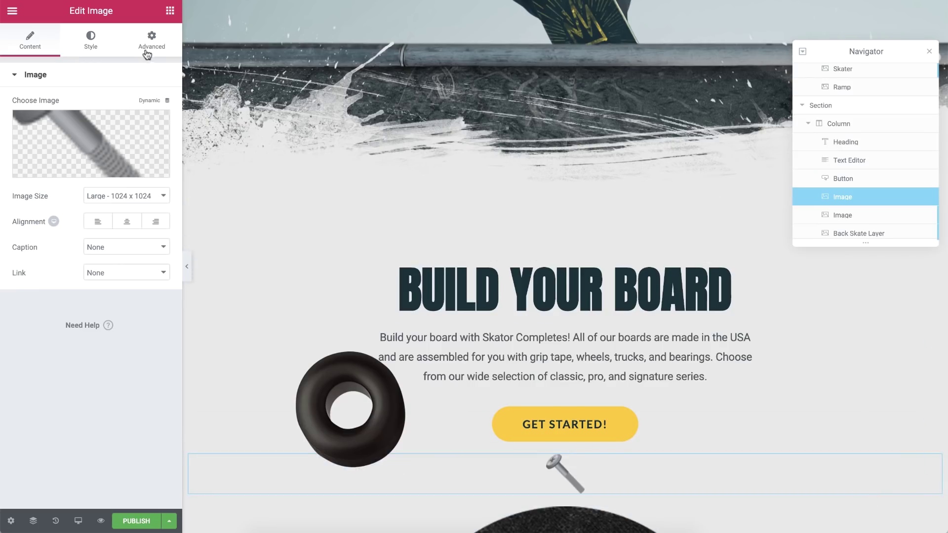
{"action": "left_click", "coordinate": [149, 51]}
- Make the screw absolutely positioned with custom width and a percent offset, placed below the wheel near the board
{"action": "left_click", "coordinate": [94, 417]}
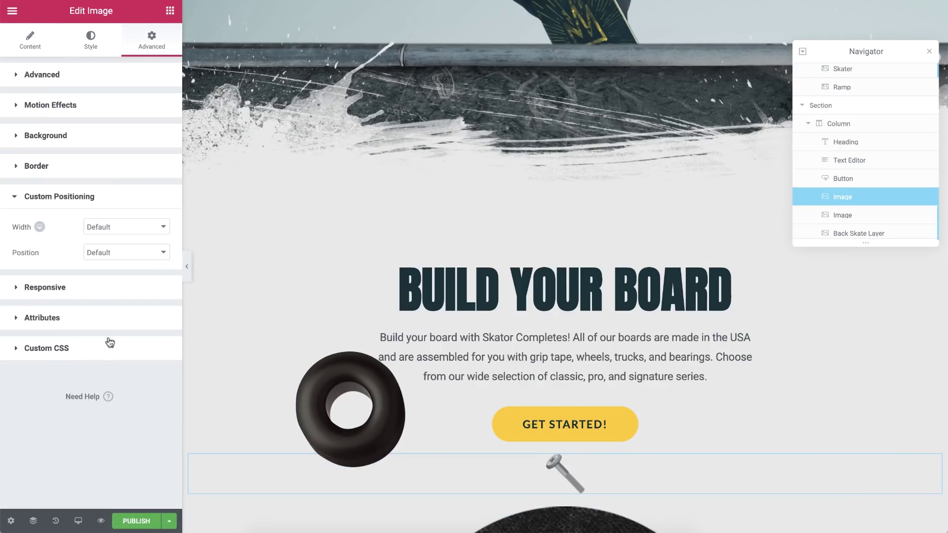
{"action": "left_click", "coordinate": [129, 227]}
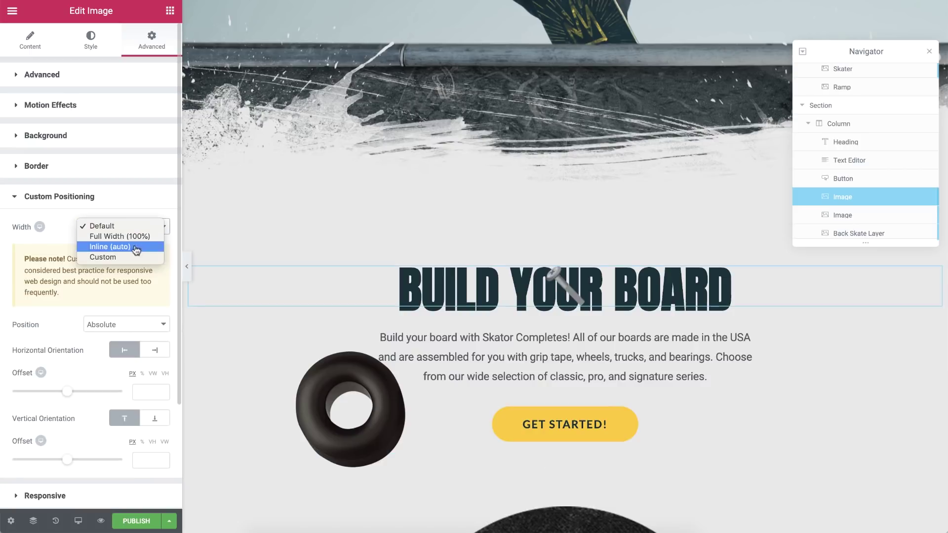
{"action": "left_click", "coordinate": [133, 257]}
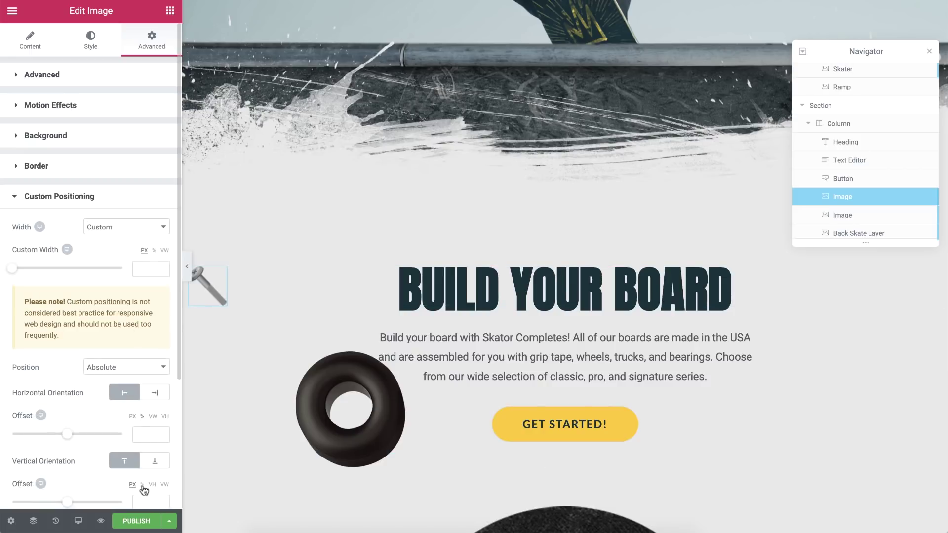
{"action": "left_click", "coordinate": [143, 485]}
{"action": "left_click_drag", "start_coordinate": [206, 284], "coordinate": [487, 486]}
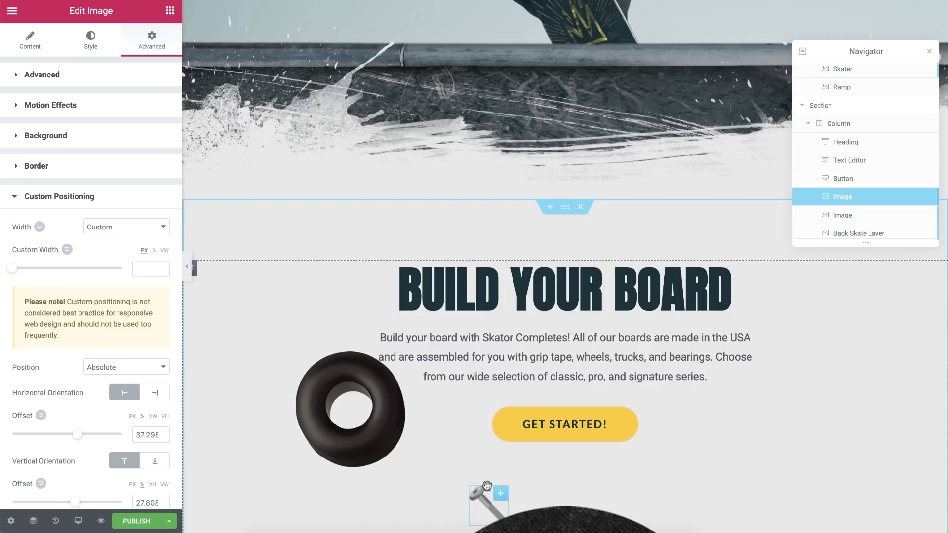
{"action": "left_click", "coordinate": [169, 11]}
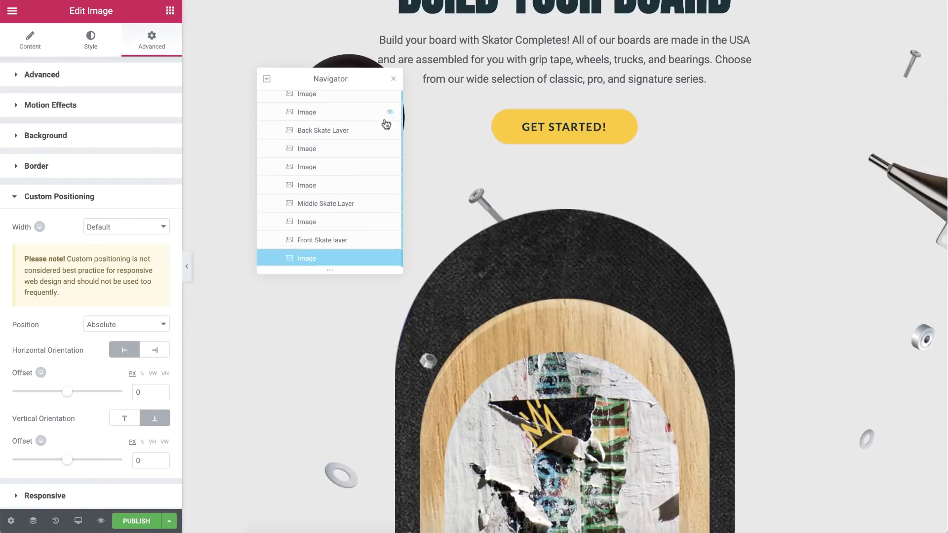
{"action": "left_click_drag", "start_coordinate": [367, 80], "coordinate": [807, 163]}
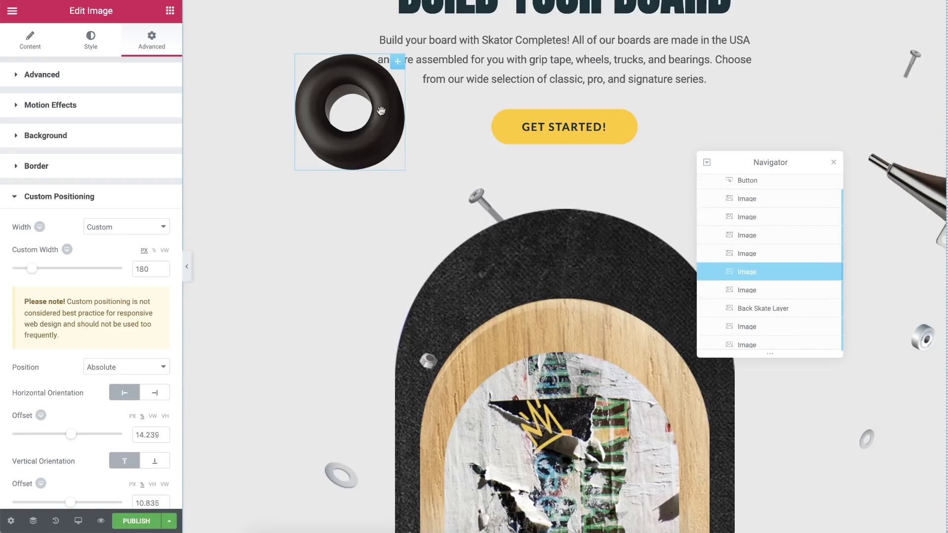
- Enable the wheel's scrolling effects with vertical scroll and horizontal scroll at speed about 2
{"action": "left_click", "coordinate": [127, 109]}
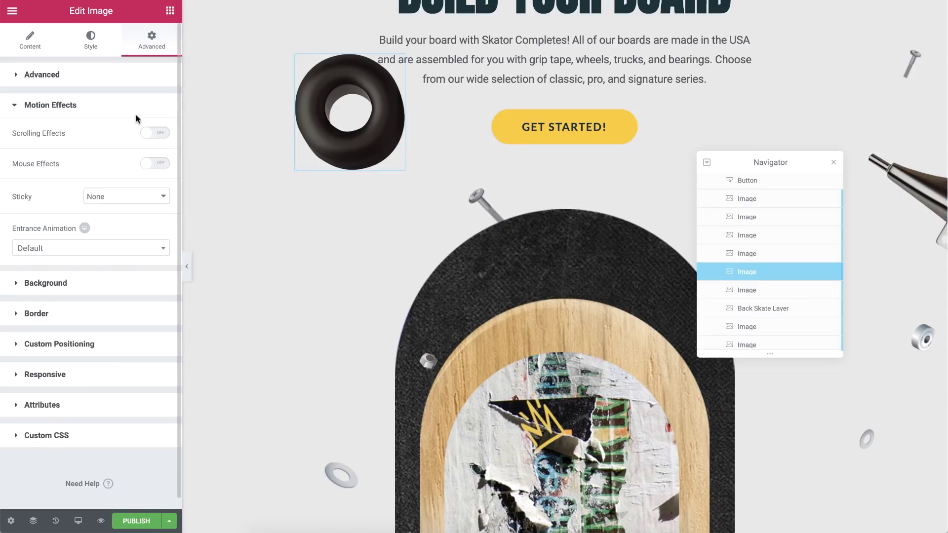
{"action": "left_click", "coordinate": [154, 133]}
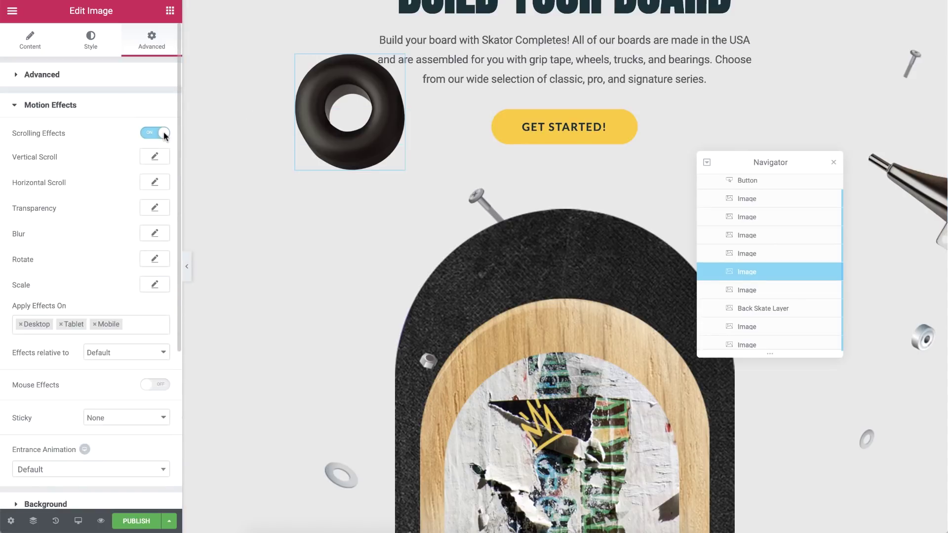
{"action": "left_click", "coordinate": [155, 157]}
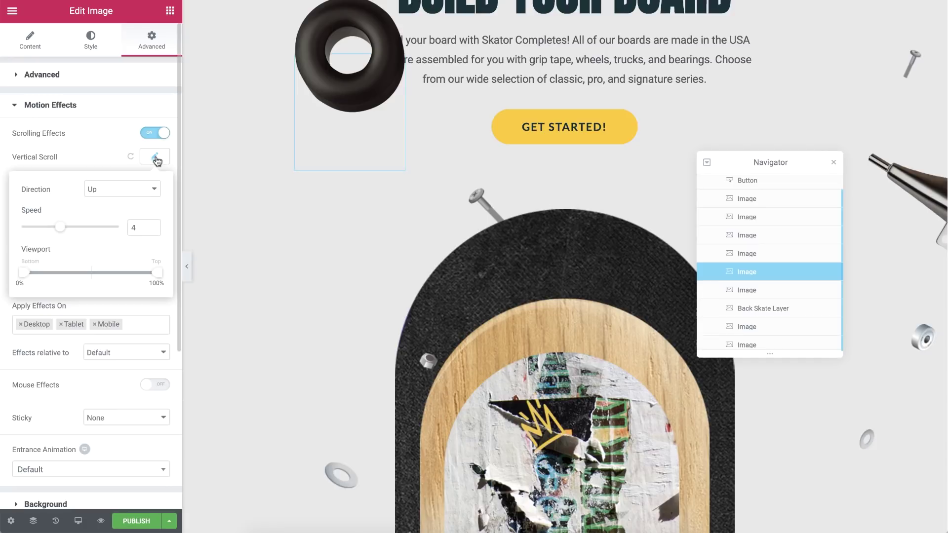
{"action": "left_click", "coordinate": [109, 158]}
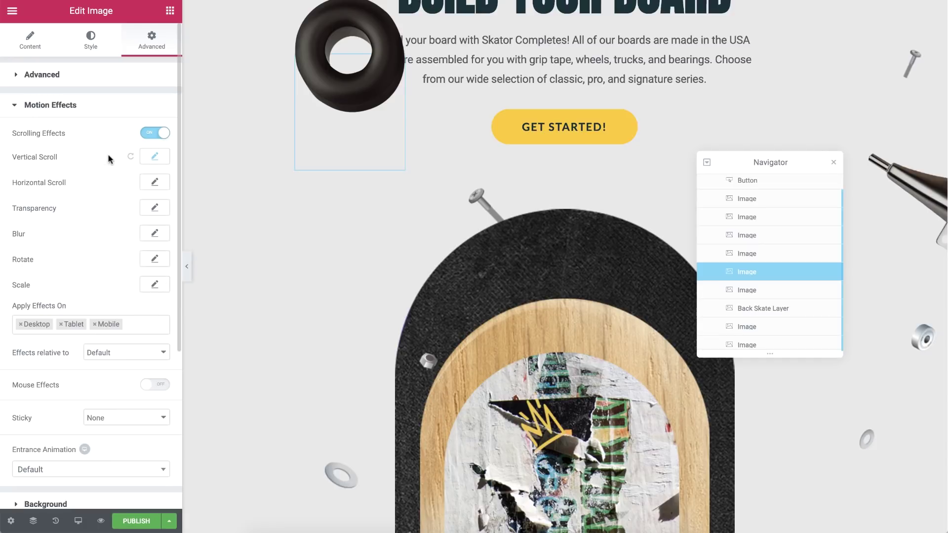
{"action": "left_click", "coordinate": [149, 181]}
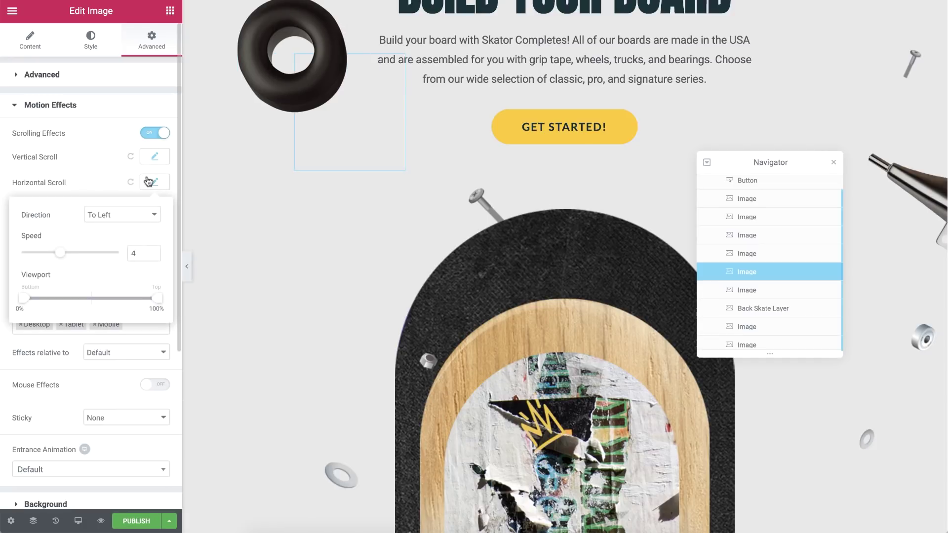
{"action": "left_click_drag", "start_coordinate": [74, 252], "coordinate": [41, 254]}
{"action": "left_click", "coordinate": [77, 184]}
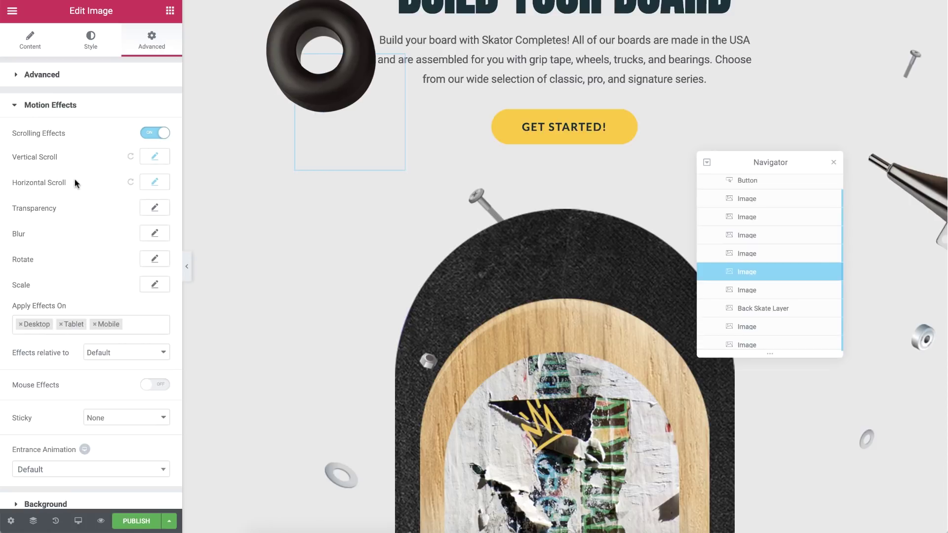
- Apply a CSS Filters blur of 5 to the wheel image
{"action": "left_click", "coordinate": [92, 47]}
{"action": "left_click", "coordinate": [156, 266]}
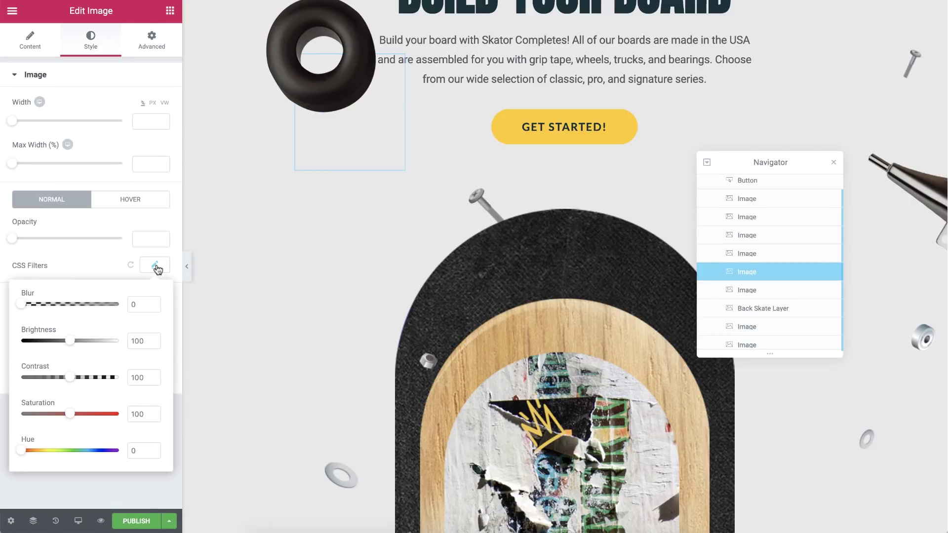
{"action": "type", "text": "5"}
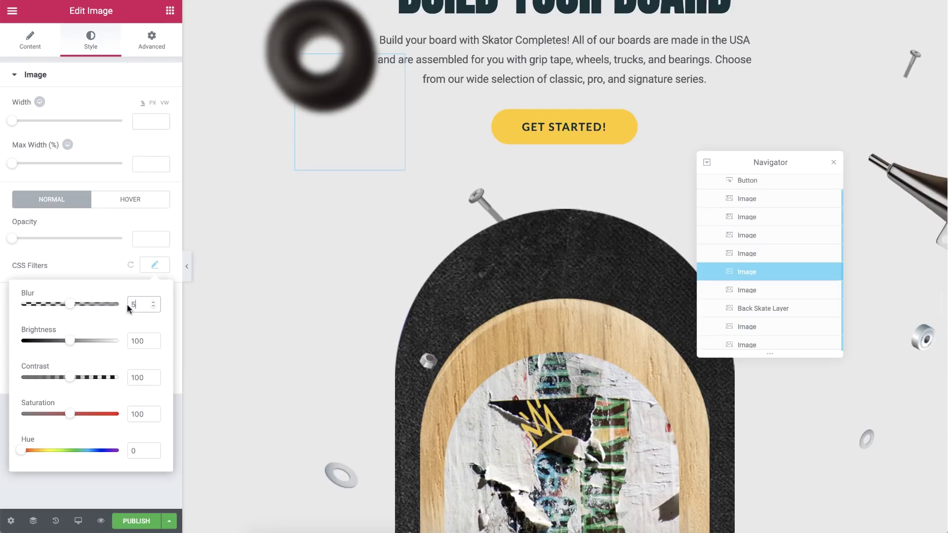
{"action": "scroll", "coordinate": [571, 218], "scroll_direction": "up", "scroll_amount": 4}
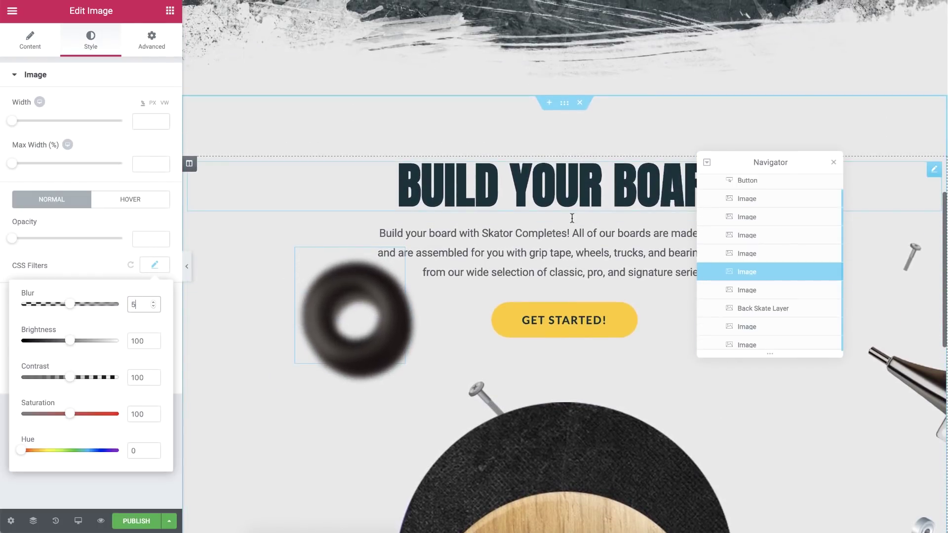
- Give the right-edge screw scrolling effects with vertical, horizontal and rotate-right-on-scroll motion
{"action": "left_click", "coordinate": [913, 253]}
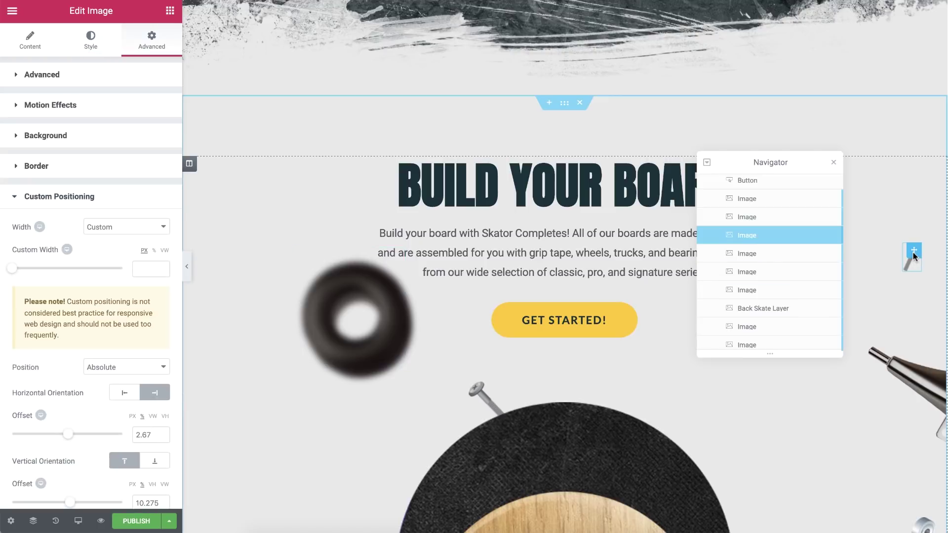
{"action": "left_click", "coordinate": [124, 114]}
{"action": "left_click", "coordinate": [161, 133]}
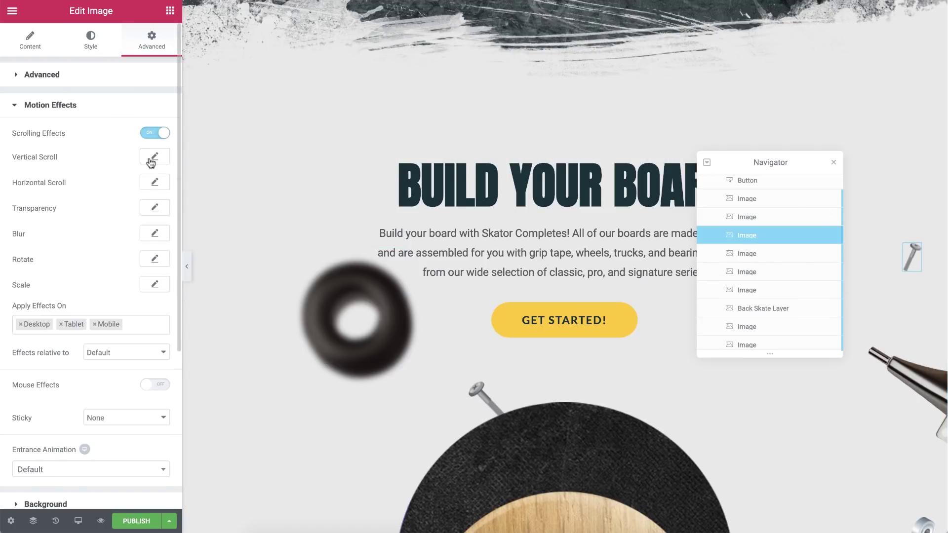
{"action": "left_click", "coordinate": [153, 157]}
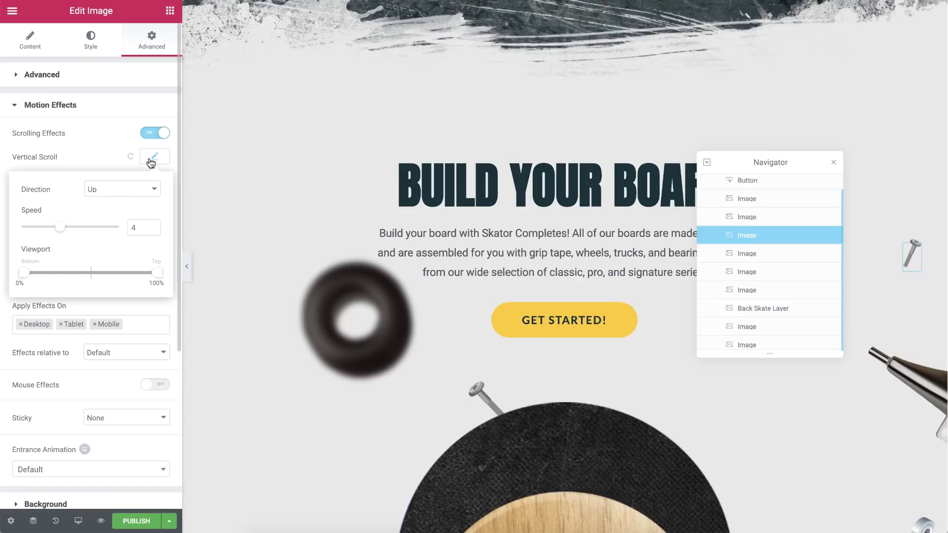
{"action": "left_click", "coordinate": [155, 157]}
{"action": "left_click", "coordinate": [154, 182]}
{"action": "left_click", "coordinate": [154, 183]}
{"action": "left_click", "coordinate": [155, 259]}
{"action": "left_click", "coordinate": [118, 291]}
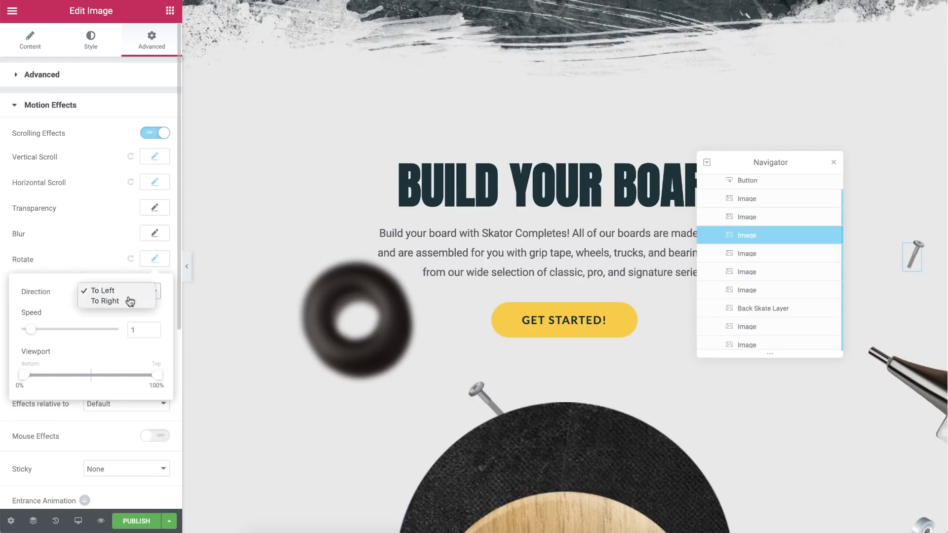
{"action": "left_click", "coordinate": [130, 302]}
- Slow the part's vertical scroll speed to 2.4
{"action": "left_click", "coordinate": [154, 132]}
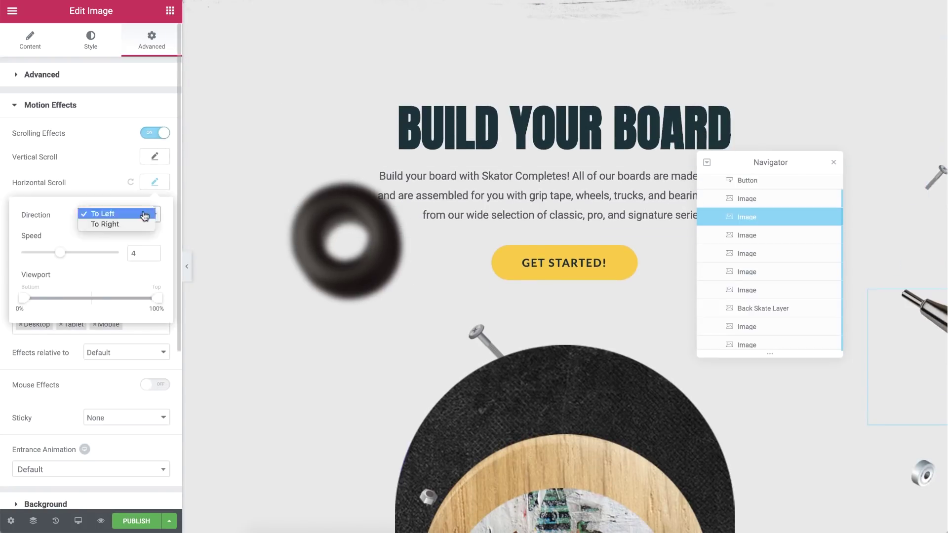
{"action": "left_click", "coordinate": [155, 132]}
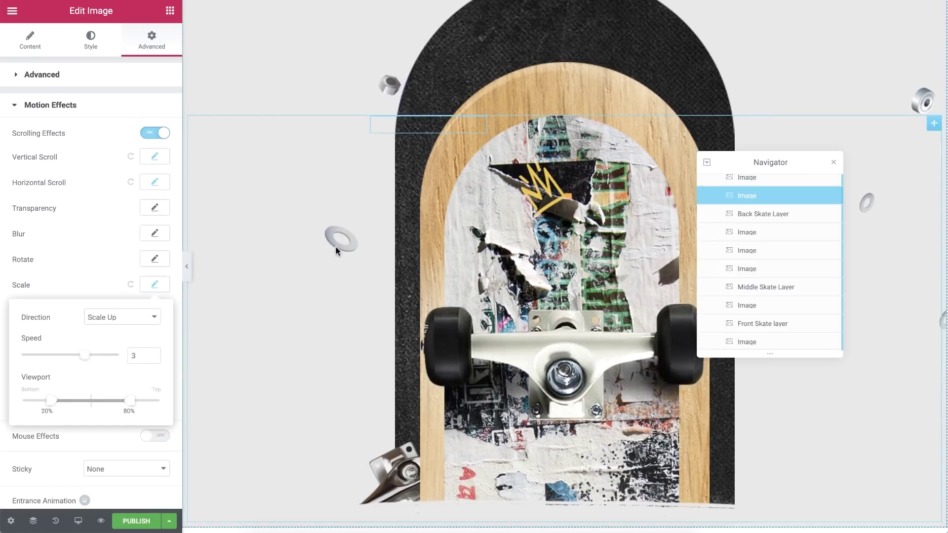
{"action": "left_click", "coordinate": [154, 157]}
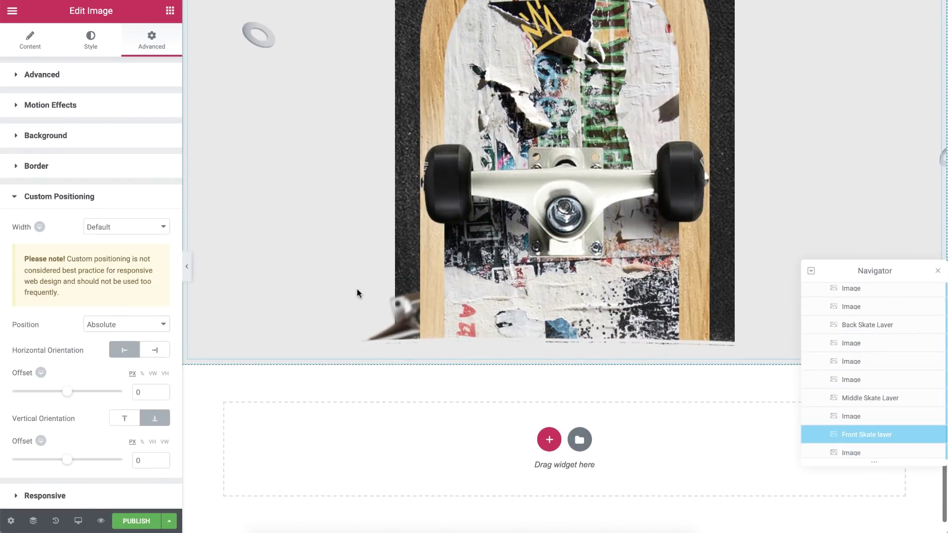
{"action": "scroll", "coordinate": [356, 293], "scroll_direction": "up", "scroll_amount": 3}
{"action": "scroll", "coordinate": [358, 292], "scroll_direction": "down", "scroll_amount": 3}
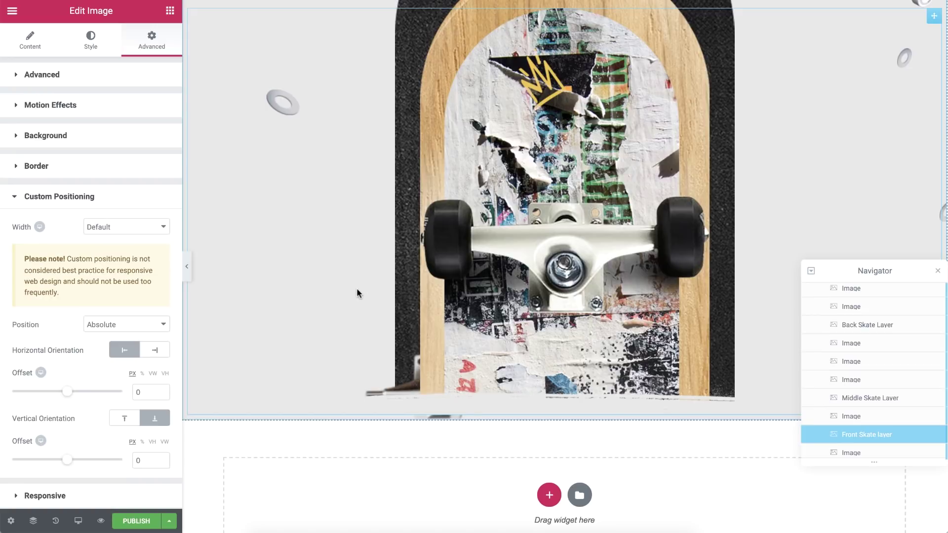
{"action": "scroll", "coordinate": [357, 288], "scroll_direction": "up", "scroll_amount": 10}
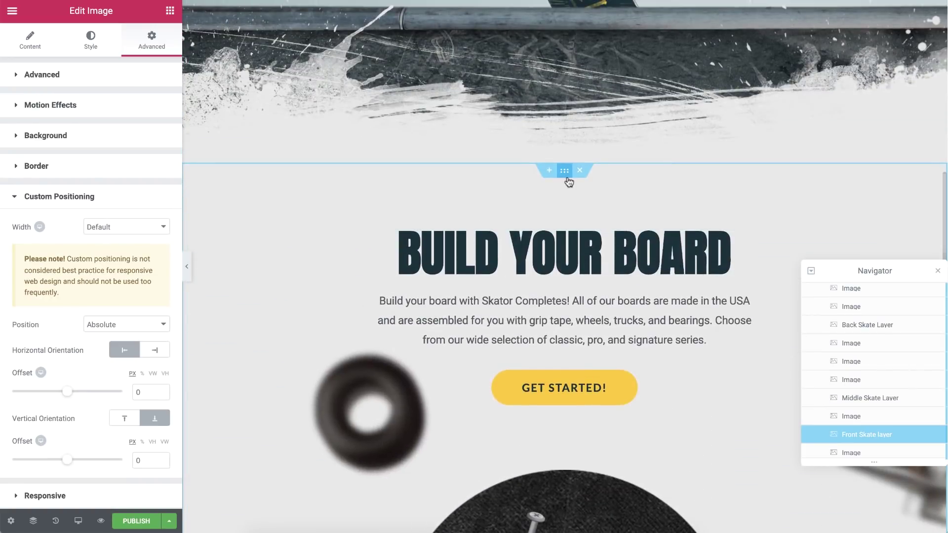
- Set the BUILD YOUR BOARD section's Columns Gap to No Gap and start a new section below
{"action": "left_click", "coordinate": [564, 171]}
{"action": "left_click", "coordinate": [30, 39]}
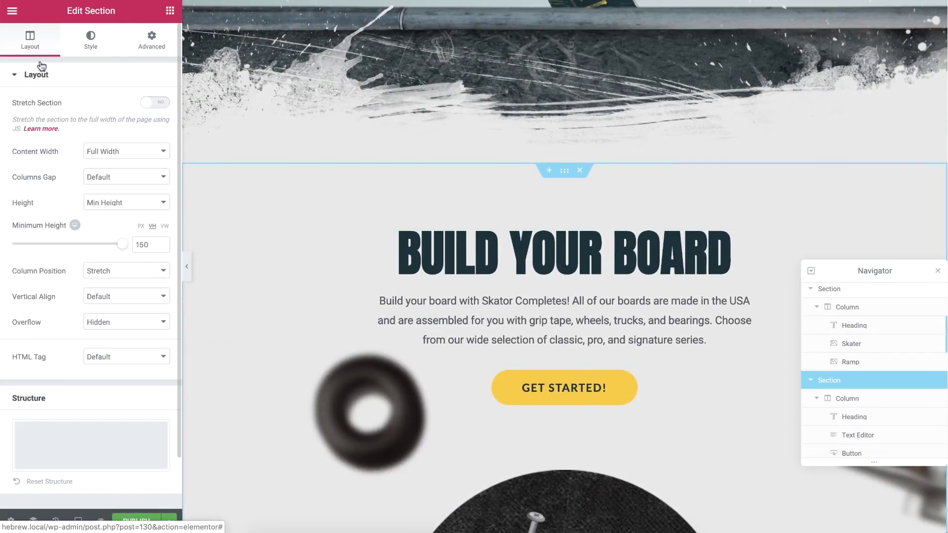
{"action": "left_click", "coordinate": [121, 176]}
{"action": "left_click", "coordinate": [120, 187]}
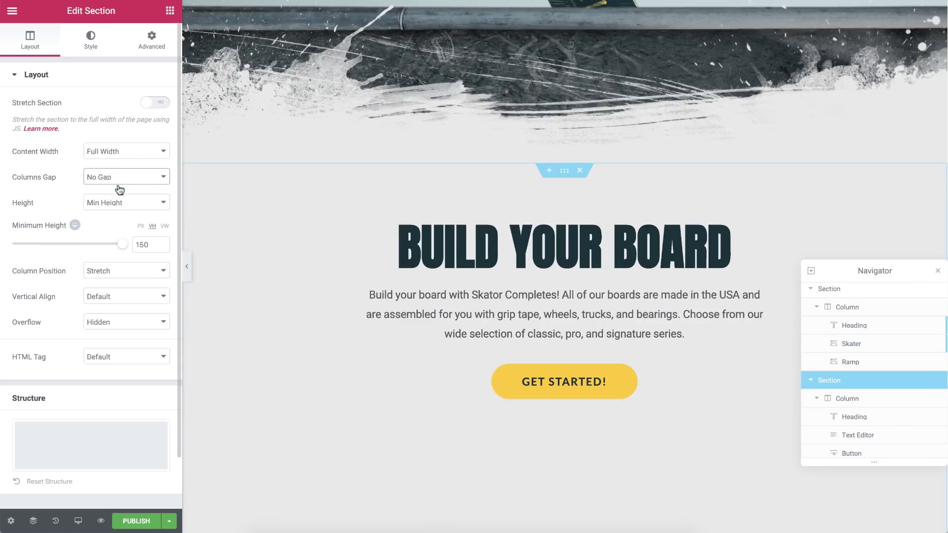
{"action": "scroll", "coordinate": [247, 231], "scroll_direction": "down", "scroll_amount": 10}
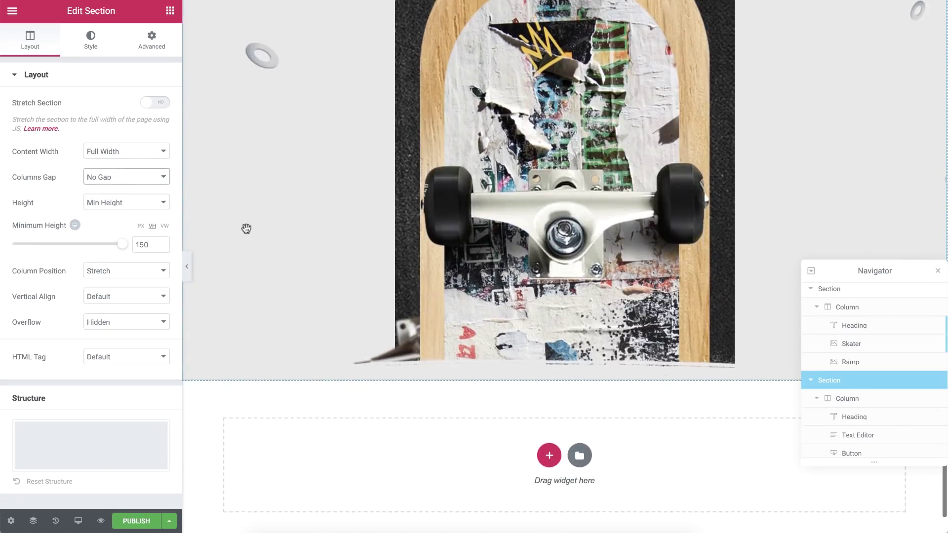
{"action": "left_click", "coordinate": [271, 269]}
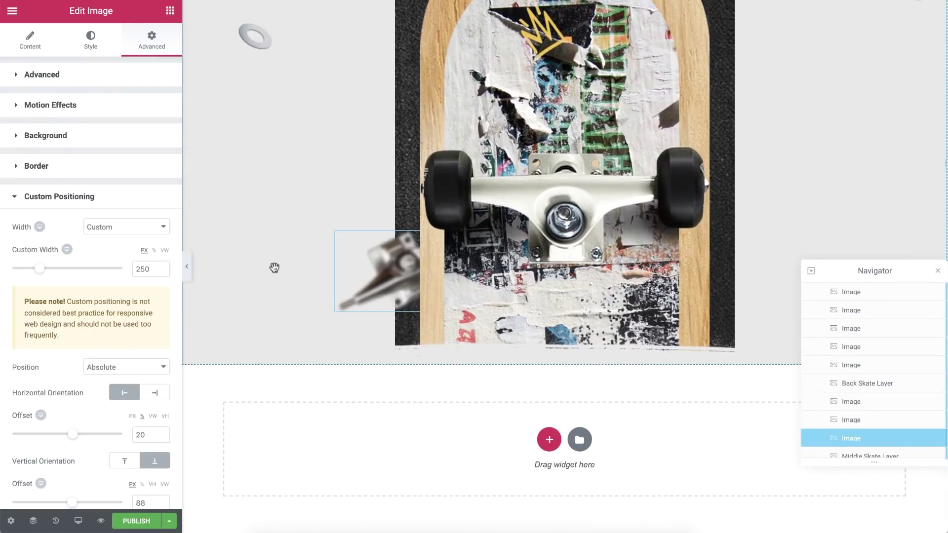
{"action": "left_click", "coordinate": [547, 440]}
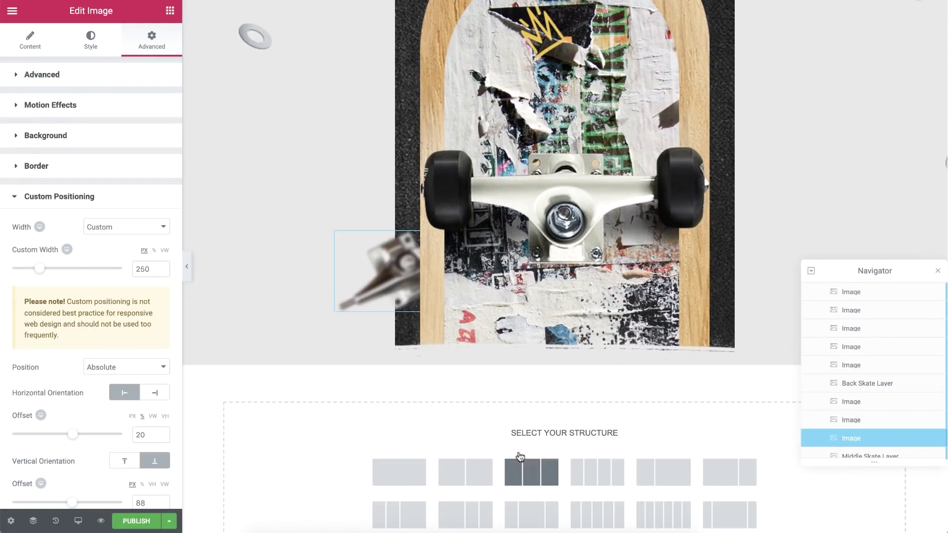
- Create a one-column section with content width 1600 and minimum height 100 VH
{"action": "left_click", "coordinate": [409, 473]}
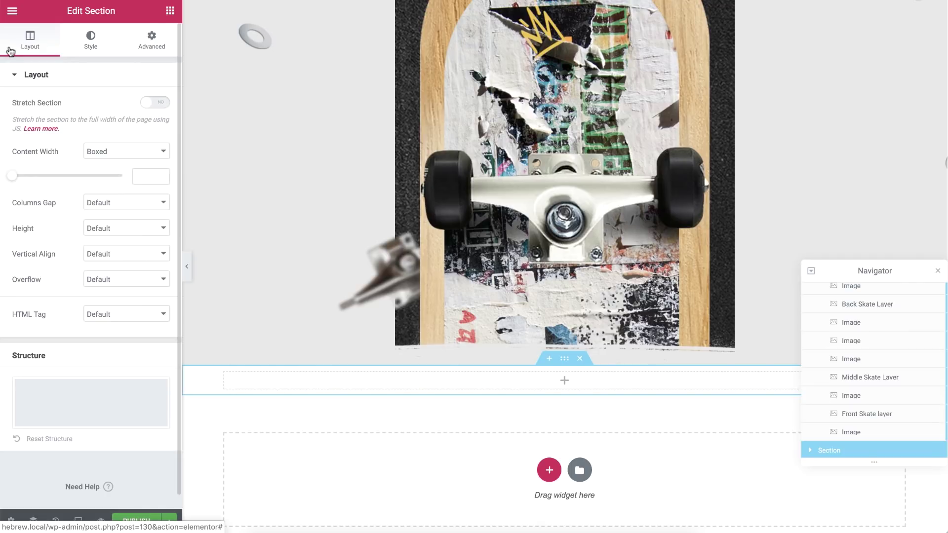
{"action": "left_click_drag", "start_coordinate": [45, 179], "coordinate": [116, 182]}
{"action": "left_click", "coordinate": [128, 220]}
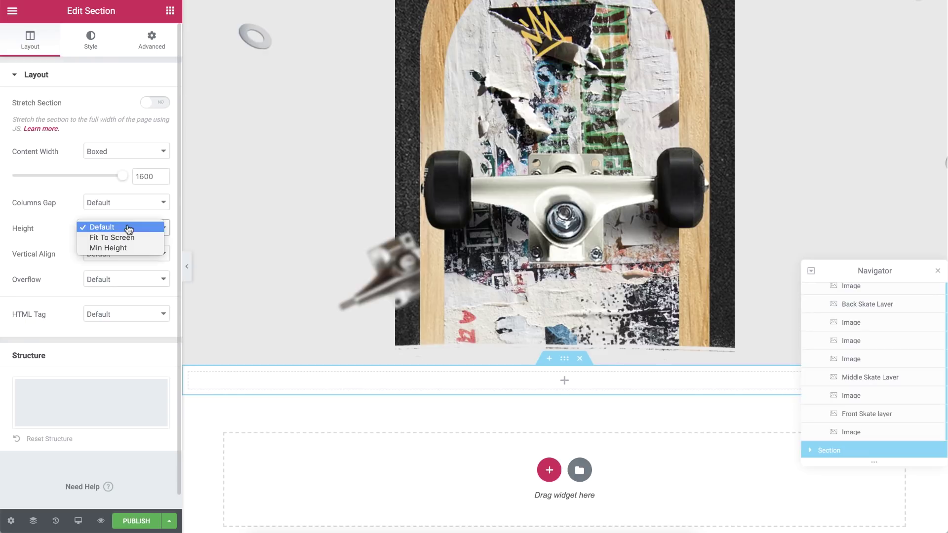
{"action": "left_click", "coordinate": [124, 245]}
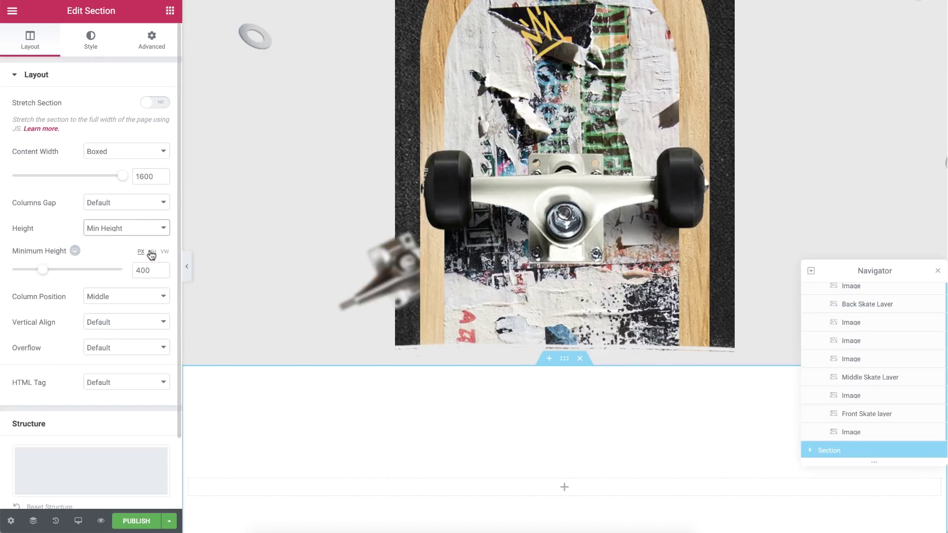
{"action": "left_click", "coordinate": [152, 252]}
{"action": "type", "text": "100"}
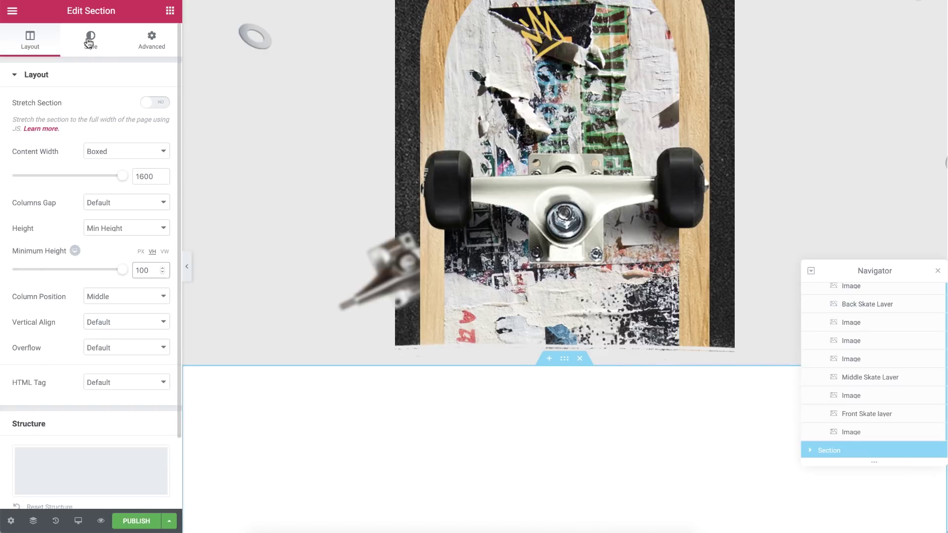
- Give the section a classic background using the brush-stroke clothing-rack image
{"action": "left_click", "coordinate": [90, 42]}
{"action": "left_click", "coordinate": [97, 132]}
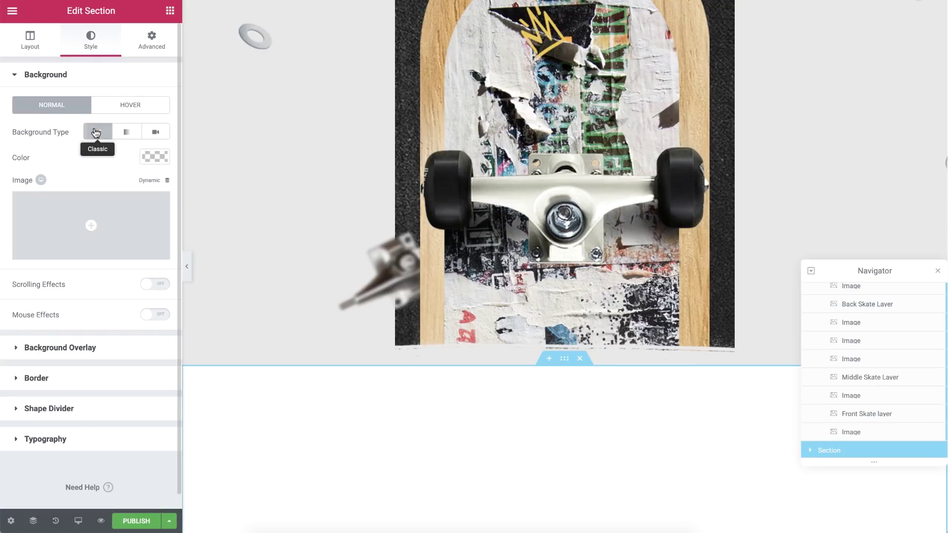
{"action": "left_click", "coordinate": [71, 207]}
{"action": "left_click", "coordinate": [697, 145]}
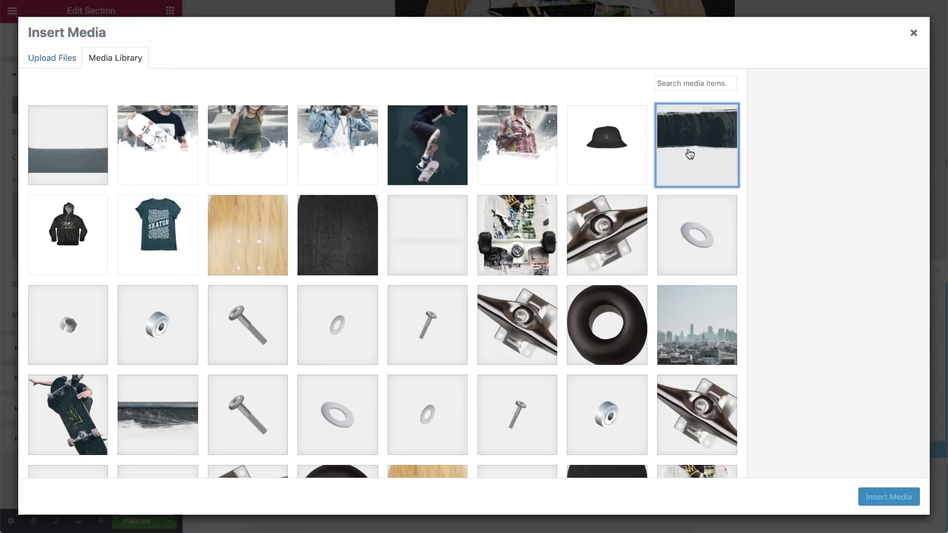
{"action": "left_click", "coordinate": [888, 496]}
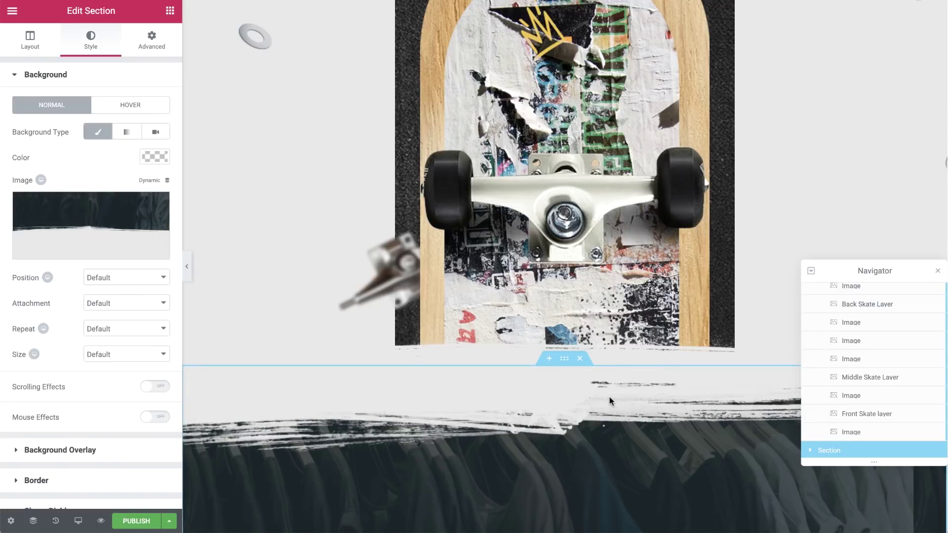
- Set the background to Top Center, No-repeat, Cover, and drop a Heading widget into the section
{"action": "scroll", "coordinate": [609, 395], "scroll_direction": "down", "scroll_amount": 6}
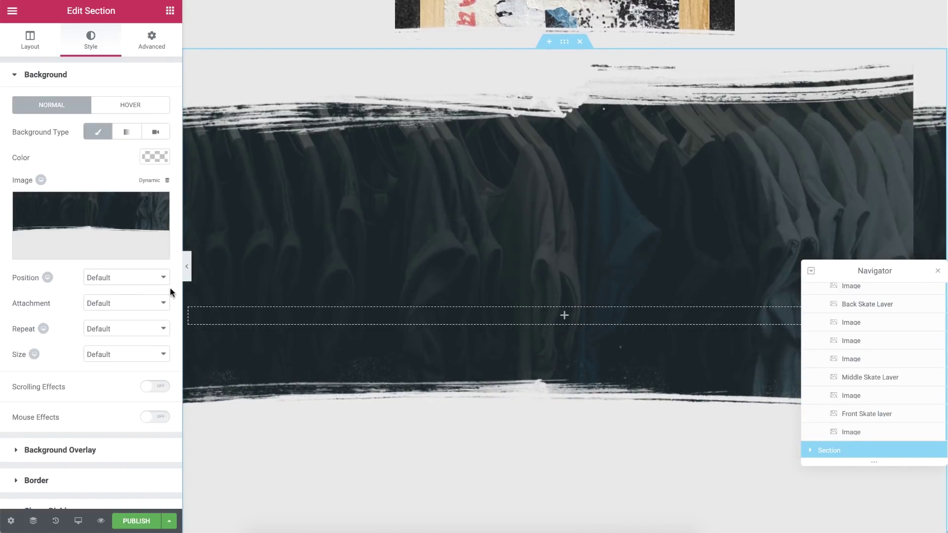
{"action": "left_click", "coordinate": [162, 277]}
{"action": "left_click", "coordinate": [142, 298]}
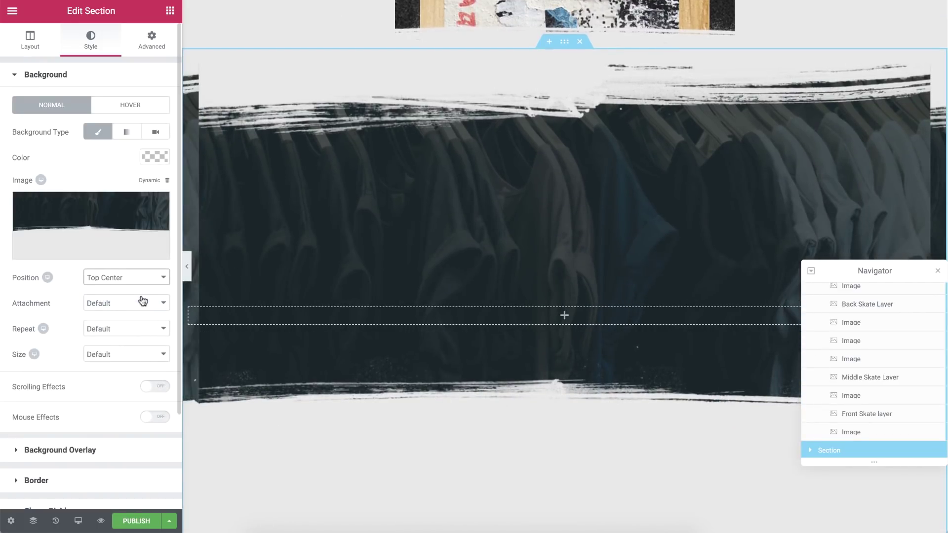
{"action": "left_click", "coordinate": [139, 338]}
{"action": "left_click", "coordinate": [136, 335]}
{"action": "left_click", "coordinate": [140, 357]}
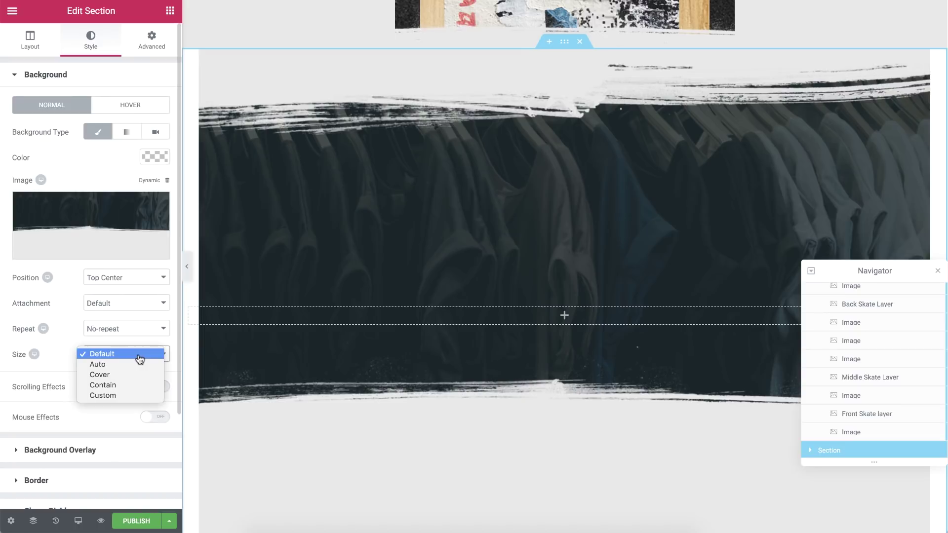
{"action": "left_click", "coordinate": [135, 375]}
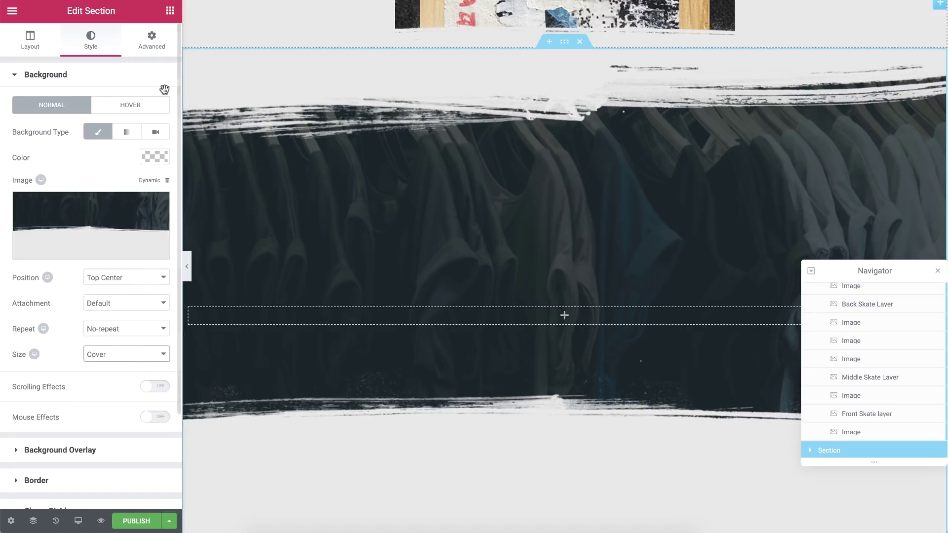
{"action": "left_click", "coordinate": [170, 10]}
{"action": "left_click_drag", "start_coordinate": [148, 105], "coordinate": [364, 317]}
- Retitle the heading 'SKATOR STYLE', centre it and colour it yellow
{"action": "triple_click", "coordinate": [132, 121]}
{"action": "type", "text": "SKATOR STYLE"}
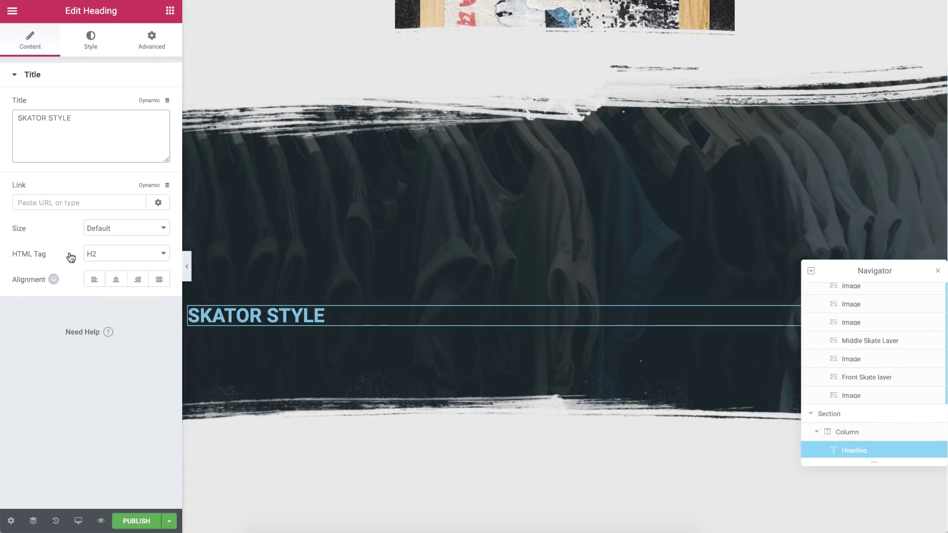
{"action": "left_click", "coordinate": [117, 279]}
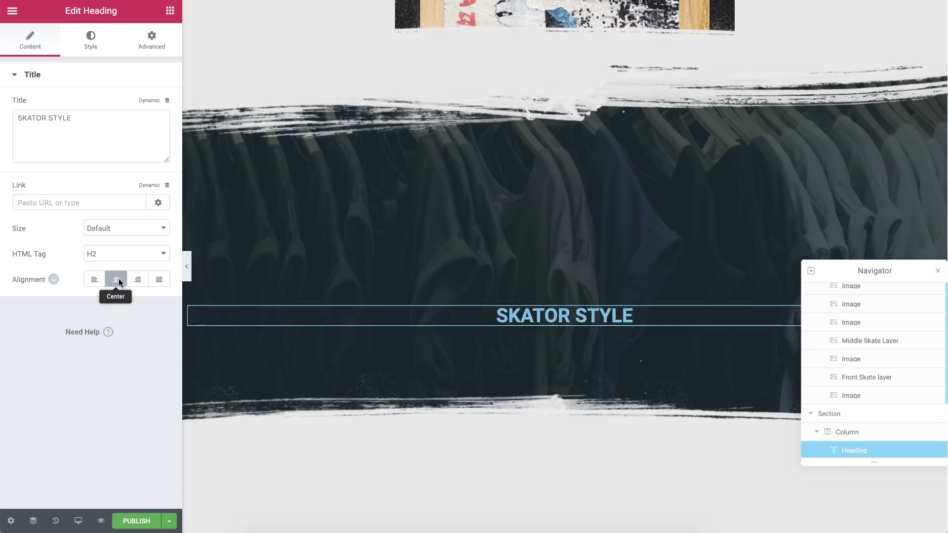
{"action": "left_click", "coordinate": [85, 44]}
{"action": "left_click", "coordinate": [148, 105]}
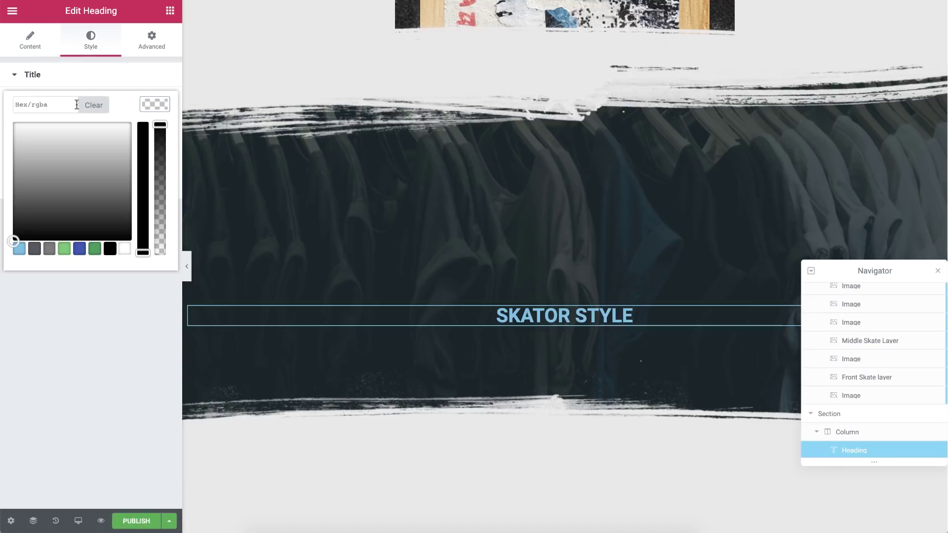
{"action": "key", "text": "ctrl+v"}
{"action": "key", "text": "Return"}
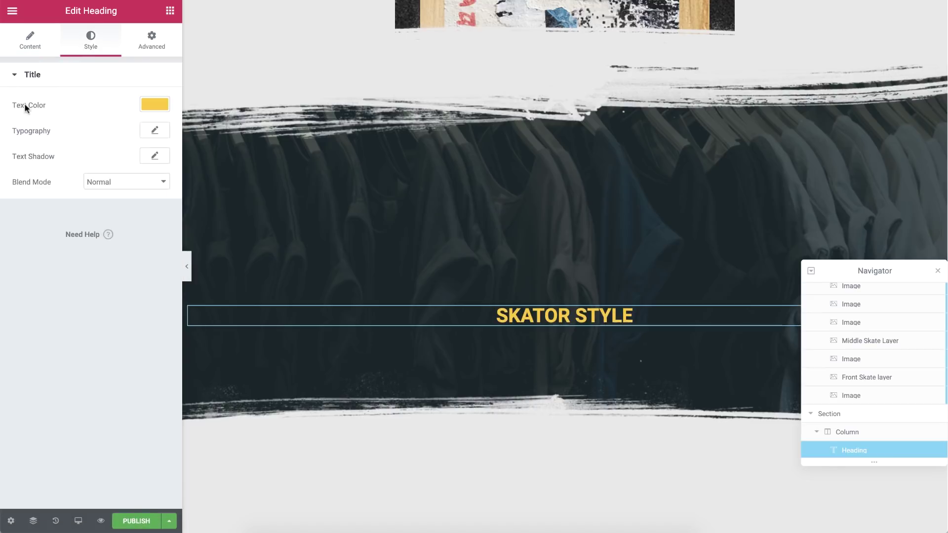
- Set the heading typography to Anton, size 80, weight Normal
{"action": "left_click", "coordinate": [148, 133]}
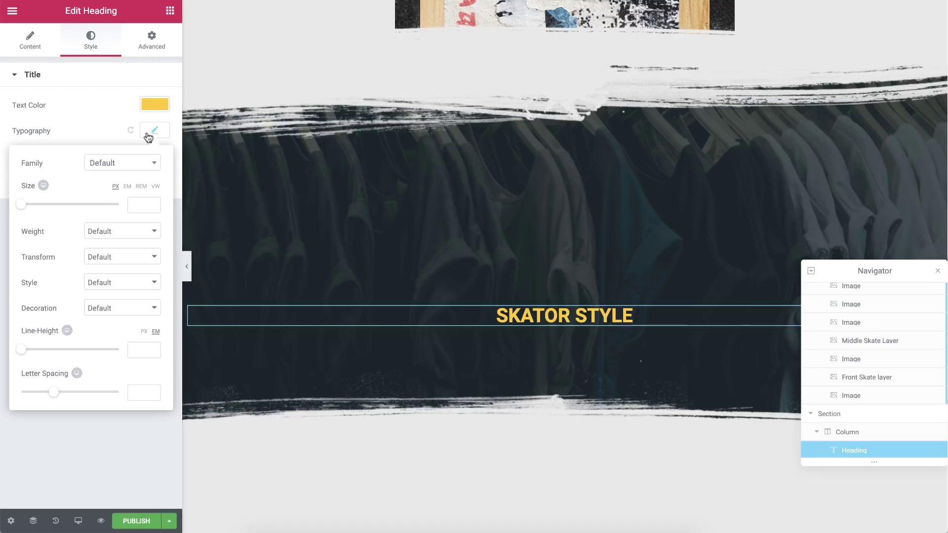
{"action": "left_click", "coordinate": [136, 165]}
{"action": "type", "text": "ANTO"}
{"action": "left_click", "coordinate": [132, 213]}
{"action": "left_click", "coordinate": [134, 208]}
{"action": "type", "text": "80"}
{"action": "left_click", "coordinate": [136, 230]}
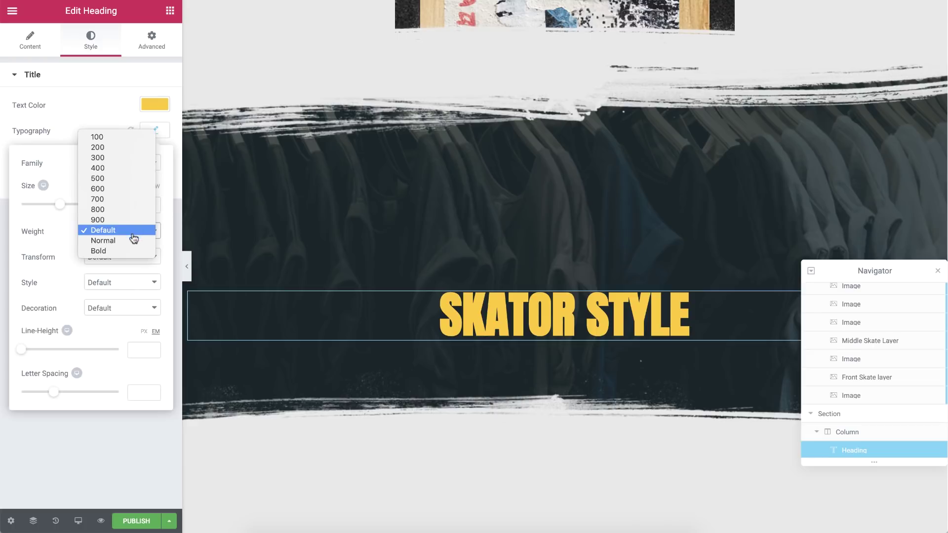
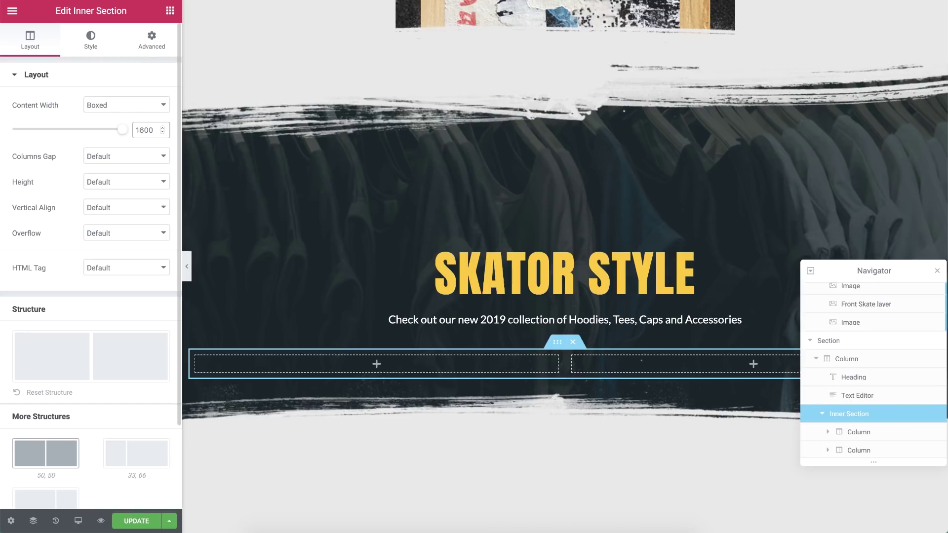
- Open the widgets panel to start adding the two-column inner section under the SKATOR STYLE text
{"action": "left_click", "coordinate": [168, 14]}
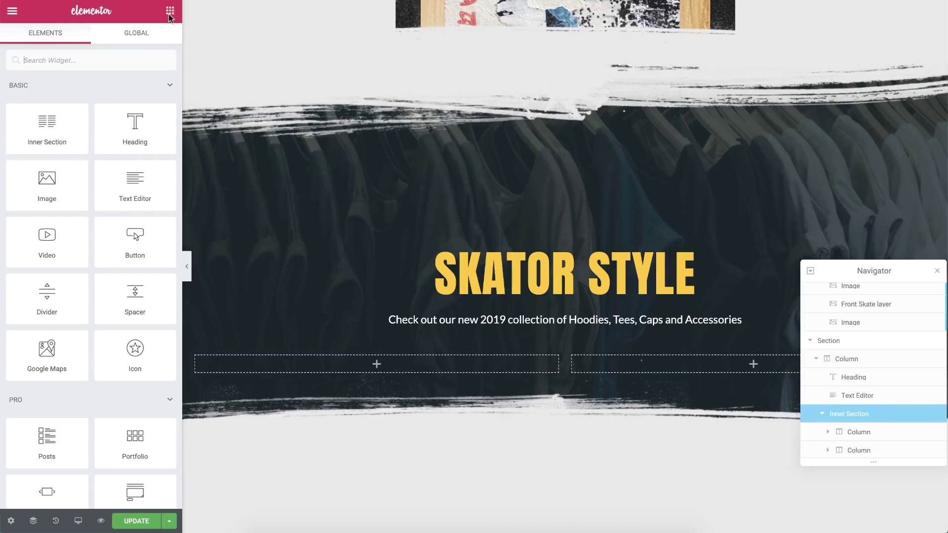
- Place a Call to Action widget in the left column with the Cover skin and T-shirt image
{"action": "type", "text": "CALL"}
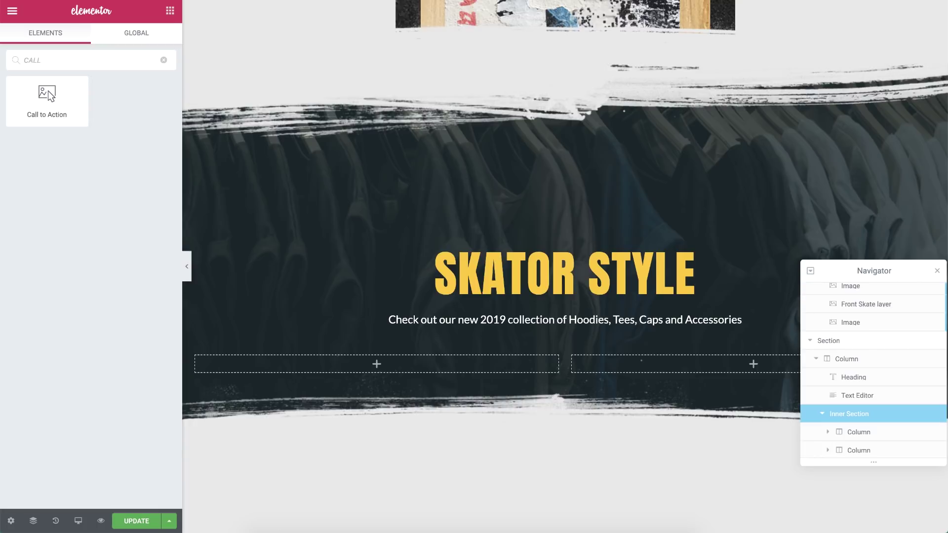
{"action": "left_click_drag", "start_coordinate": [49, 94], "coordinate": [242, 368]}
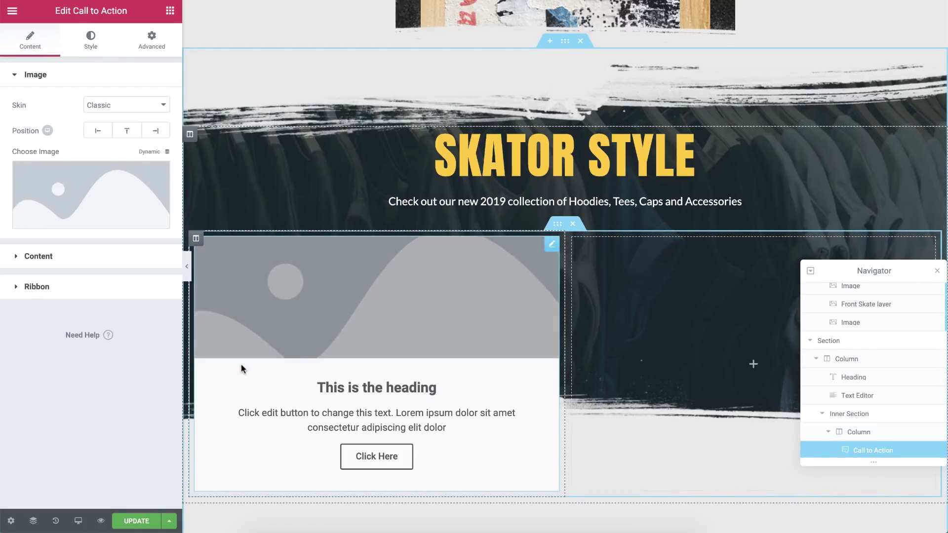
{"action": "left_click", "coordinate": [127, 106]}
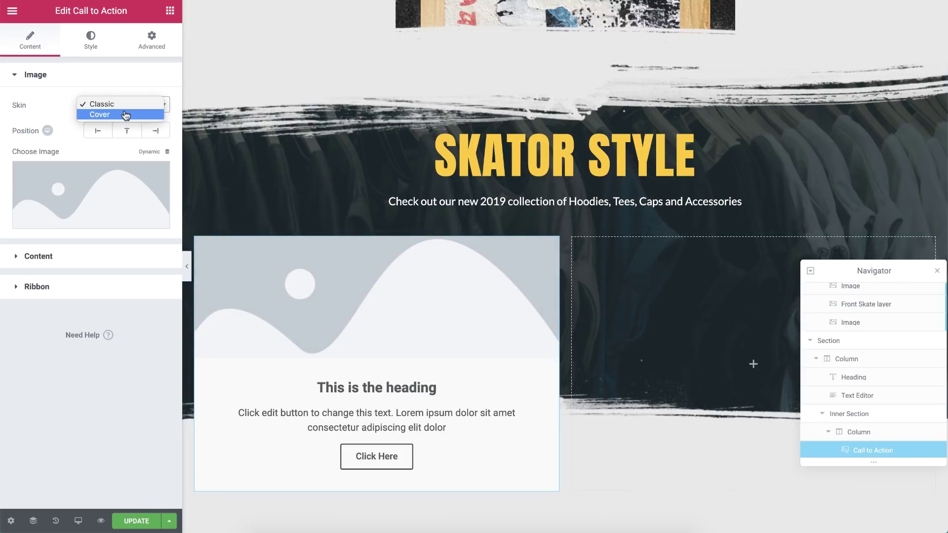
{"action": "left_click", "coordinate": [125, 118]}
{"action": "left_click", "coordinate": [117, 186]}
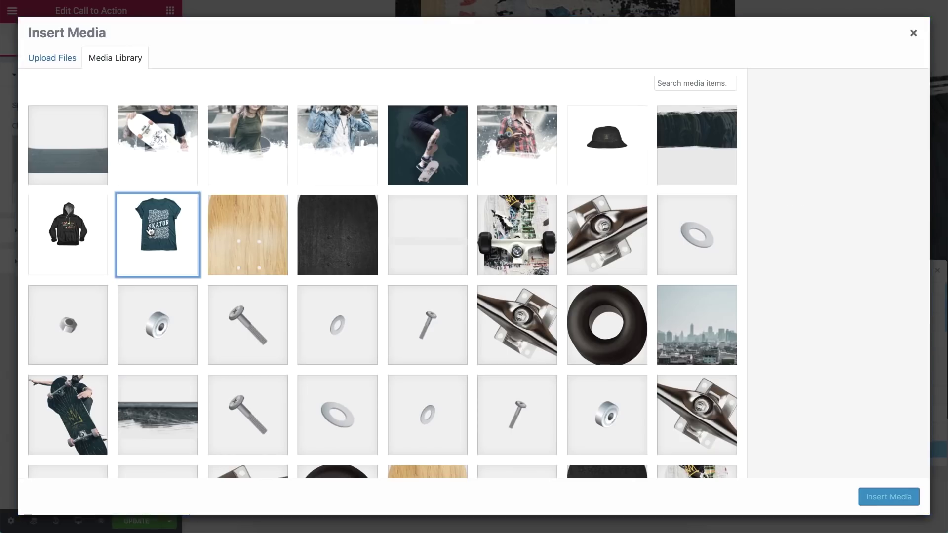
{"action": "left_click", "coordinate": [196, 247]}
{"action": "left_click", "coordinate": [871, 497]}
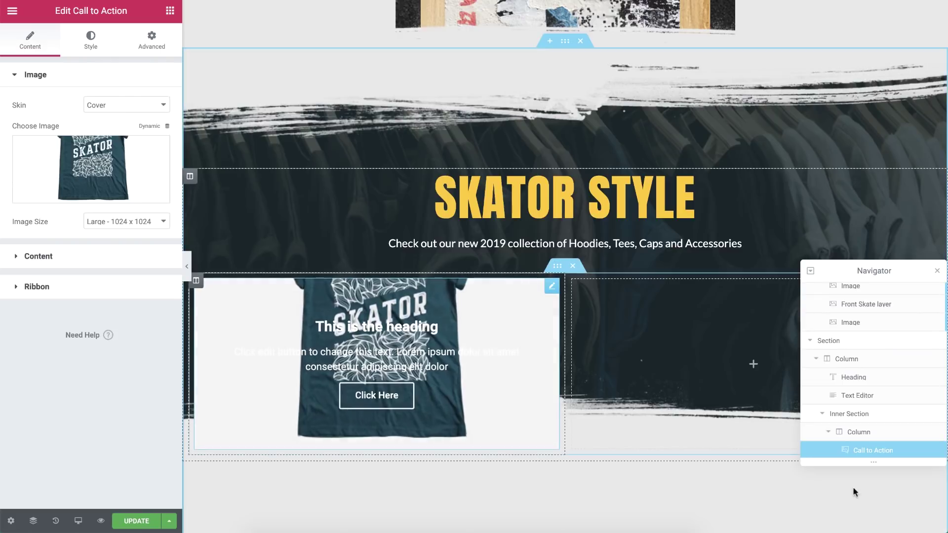
- Title the card T-SHIRT, clear its description, and label the button SEE ALL
{"action": "left_click", "coordinate": [48, 255]}
{"action": "left_click_drag", "start_coordinate": [85, 193], "coordinate": [9, 193]}
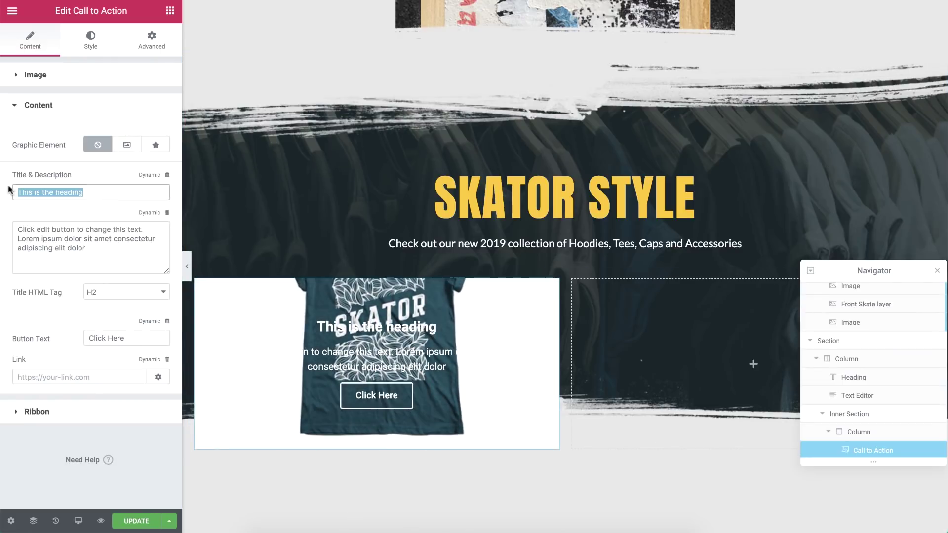
{"action": "type", "text": "T-SHIRT"}
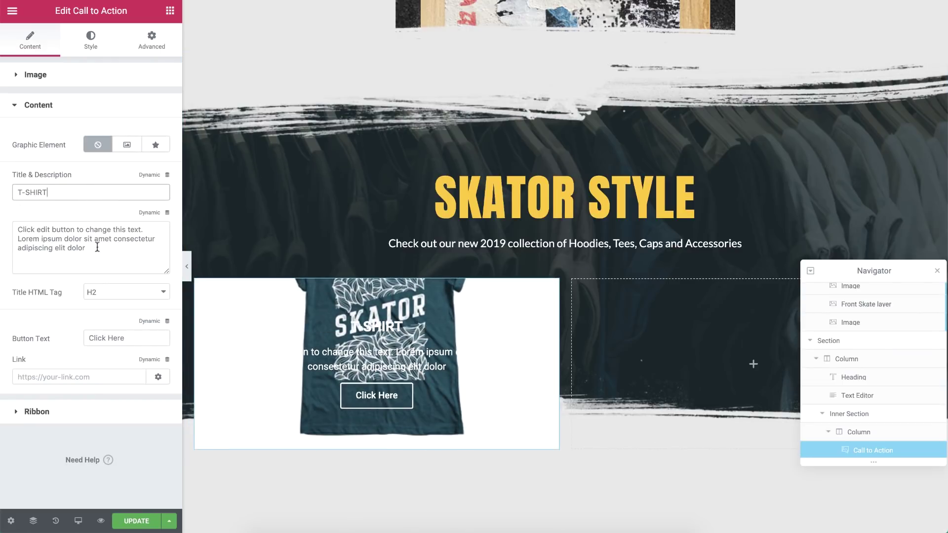
{"action": "triple_click", "coordinate": [97, 247]}
{"action": "key", "text": "BackSpace"}
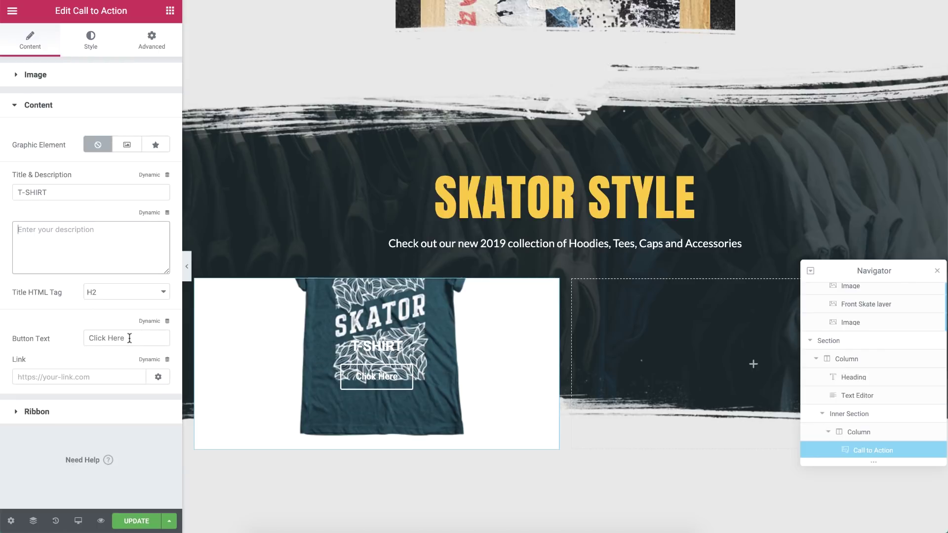
{"action": "triple_click", "coordinate": [129, 338]}
{"action": "type", "text": "SEE ALL"}
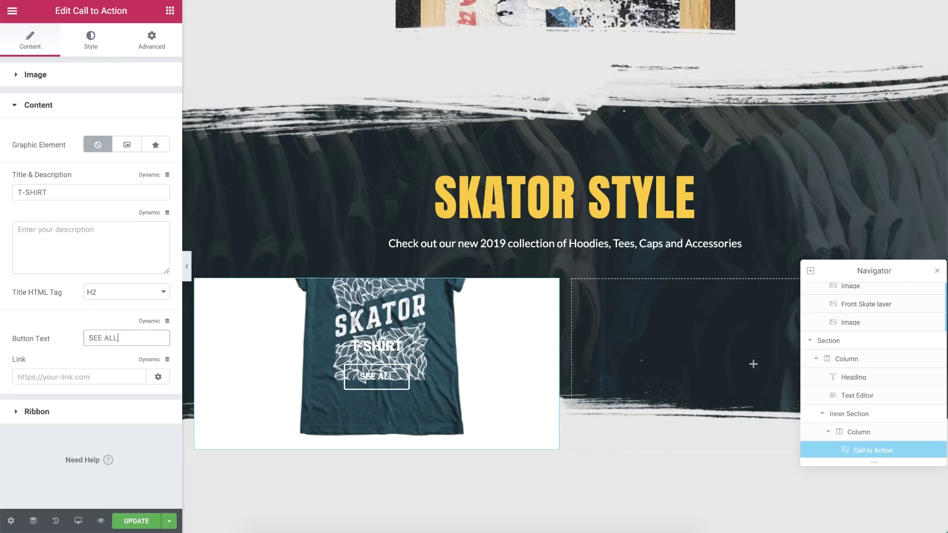
- Give the card a 500 px minimum height with content aligned to the bottom
{"action": "left_click", "coordinate": [91, 40]}
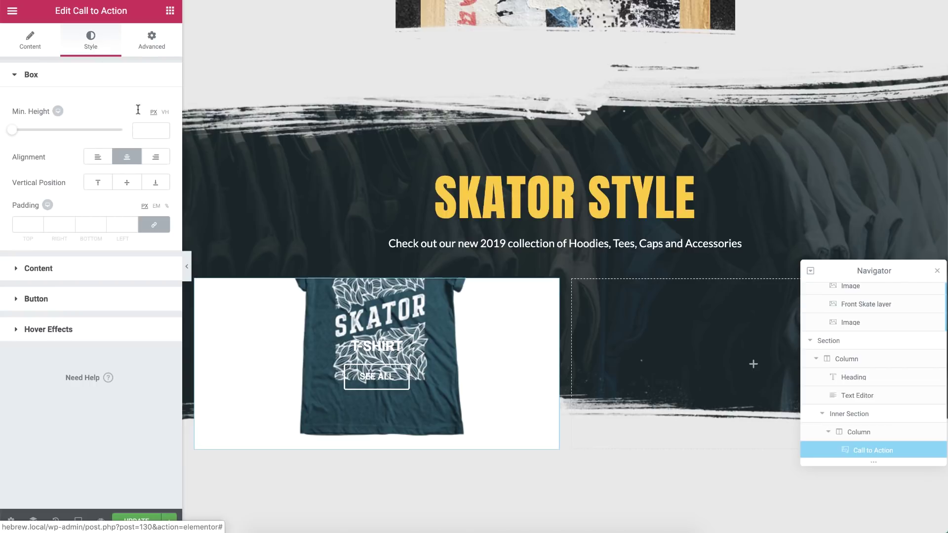
{"action": "left_click", "coordinate": [146, 130]}
{"action": "type", "text": "500"}
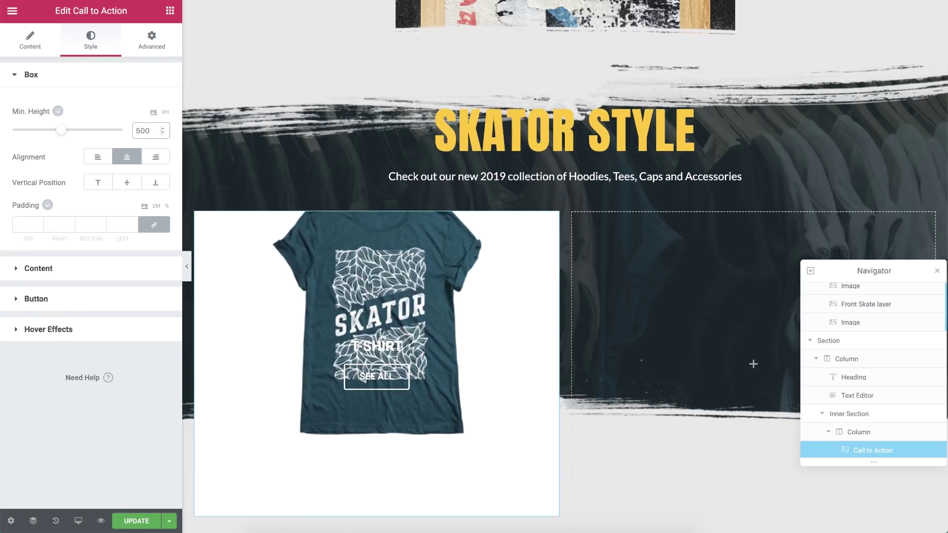
{"action": "left_click", "coordinate": [159, 188]}
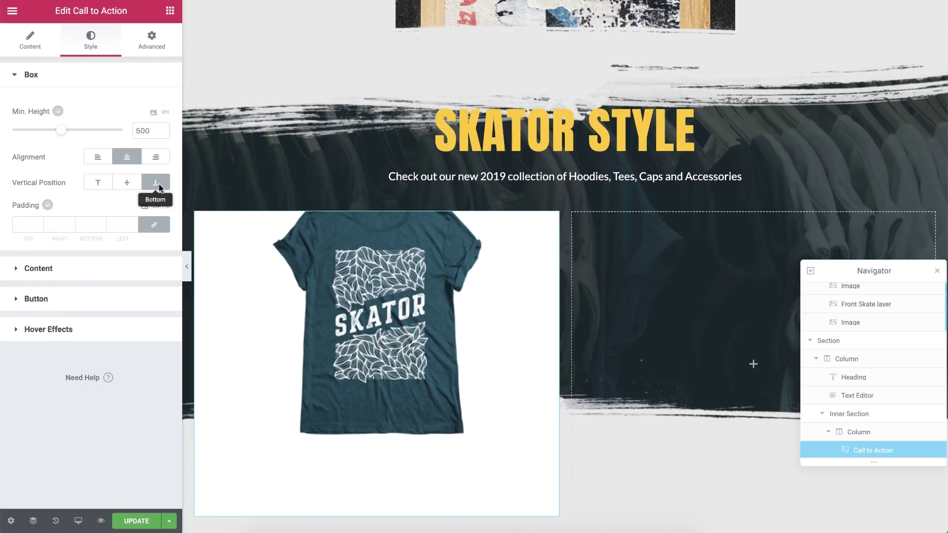
- Make the card's title and button text black
{"action": "left_click", "coordinate": [92, 268]}
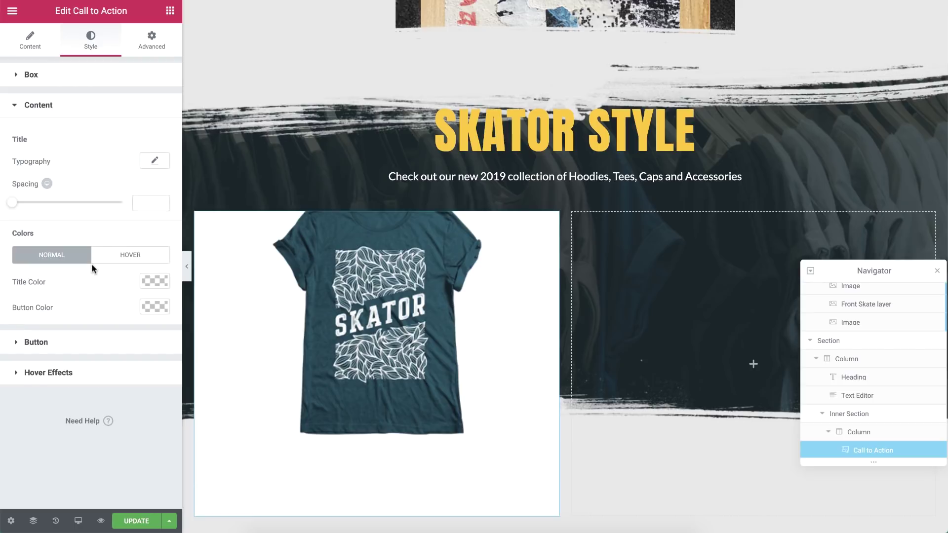
{"action": "left_click", "coordinate": [152, 282]}
{"action": "left_click", "coordinate": [110, 430]}
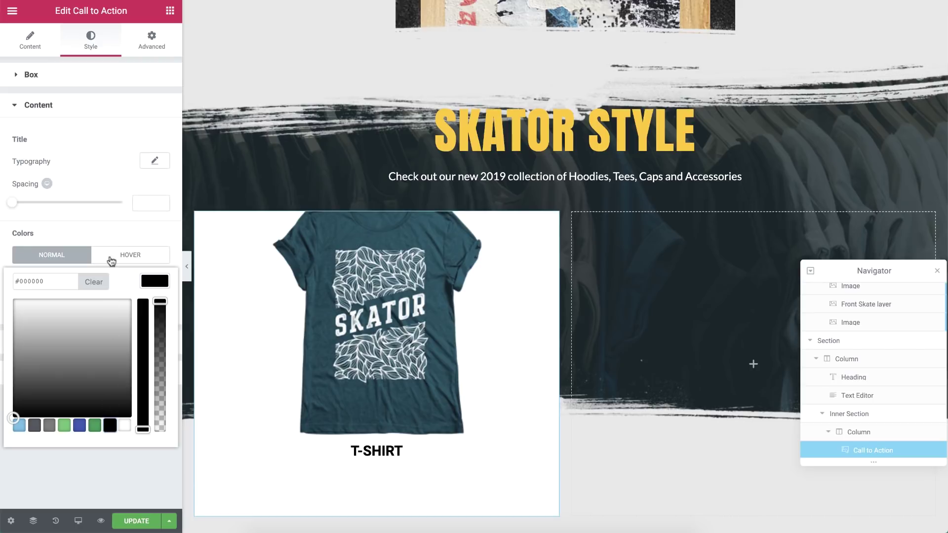
{"action": "left_click", "coordinate": [116, 239]}
{"action": "left_click", "coordinate": [148, 310]}
{"action": "left_click", "coordinate": [110, 450]}
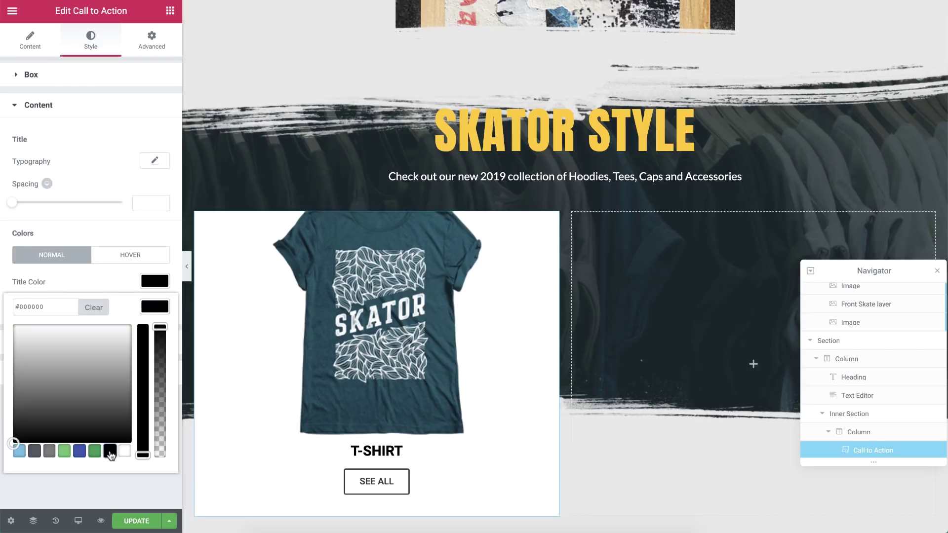
- Set the title typography to Anton 40, Normal weight, 1.4 letter spacing
{"action": "left_click", "coordinate": [153, 162]}
{"action": "left_click", "coordinate": [139, 197]}
{"action": "type", "text": "anto"}
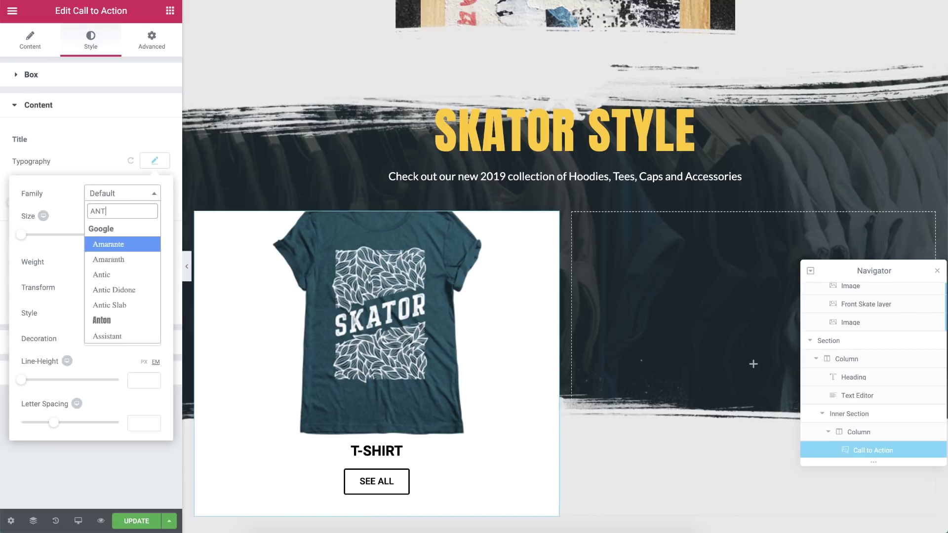
{"action": "left_click", "coordinate": [132, 243]}
{"action": "left_click", "coordinate": [136, 235]}
{"action": "type", "text": "40"}
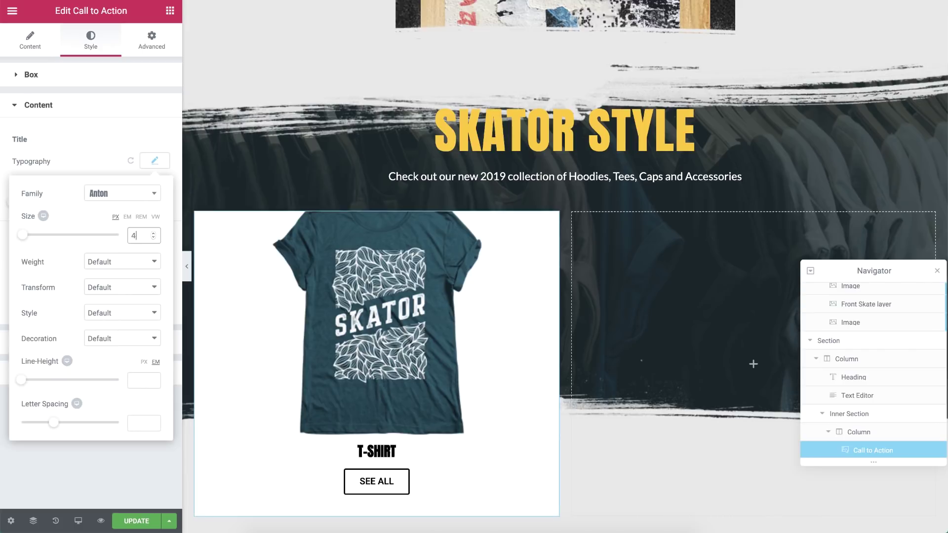
{"action": "left_click", "coordinate": [134, 263]}
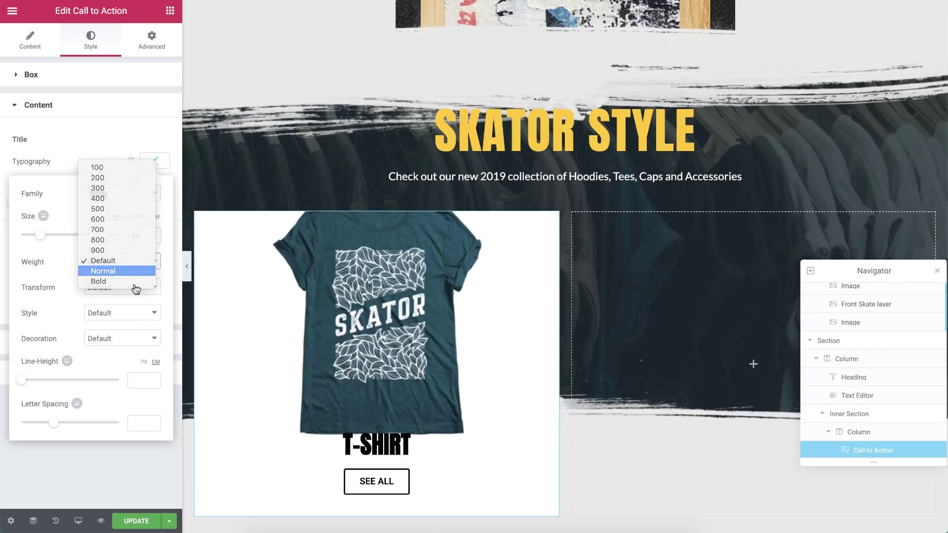
{"action": "left_click", "coordinate": [135, 272]}
{"action": "left_click", "coordinate": [142, 423]}
{"action": "type", "text": "1.4"}
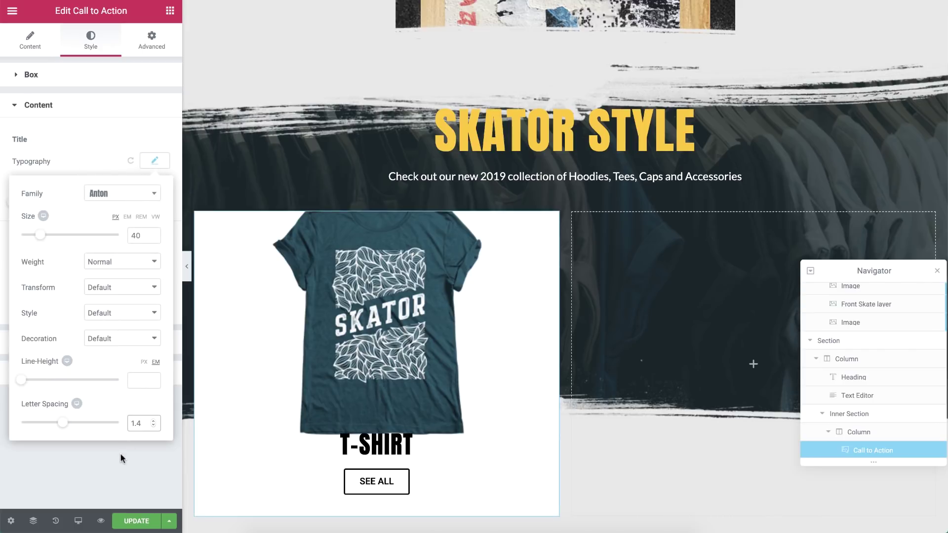
{"action": "left_click", "coordinate": [122, 459]}
- Set the SEE ALL button font to Lato with 1.8 letter spacing
{"action": "left_click", "coordinate": [135, 340]}
{"action": "left_click", "coordinate": [157, 192]}
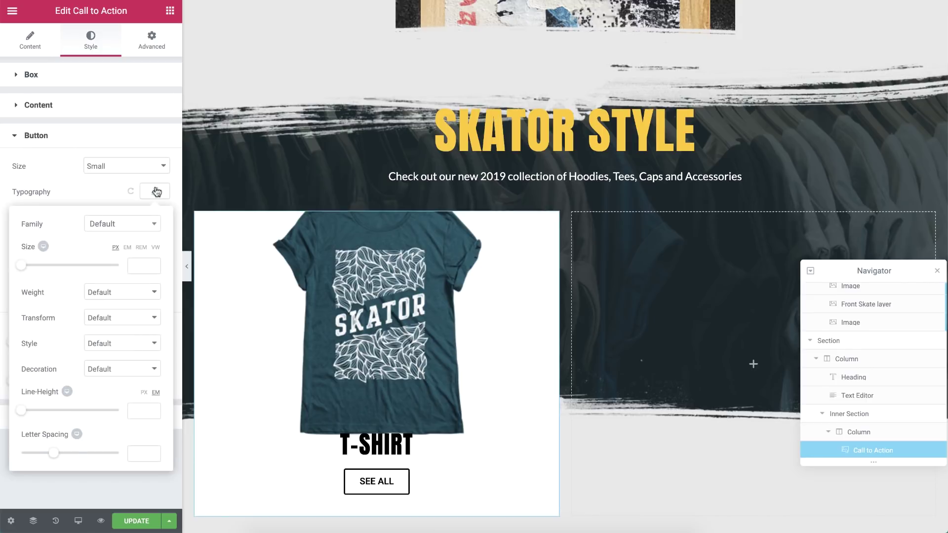
{"action": "left_click", "coordinate": [136, 223]}
{"action": "type", "text": "LATO"}
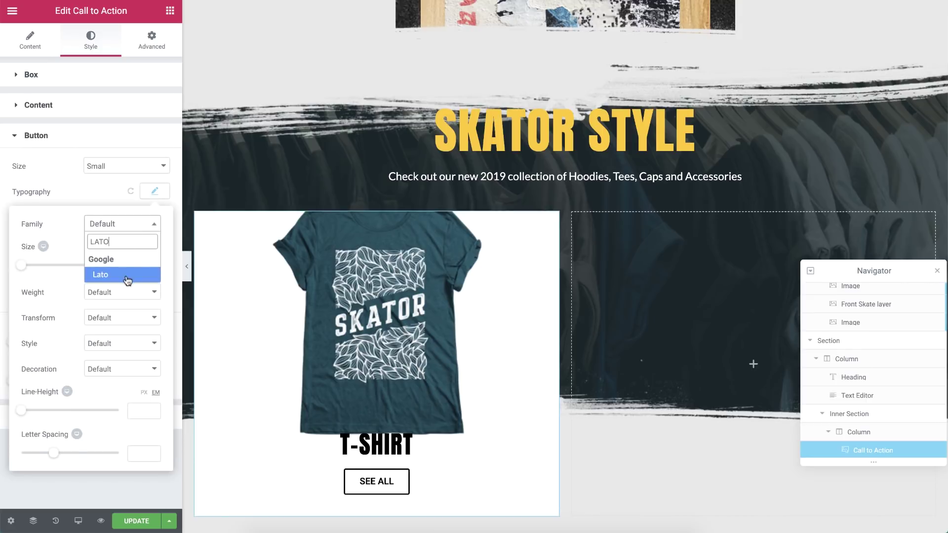
{"action": "left_click", "coordinate": [128, 280]}
{"action": "left_click", "coordinate": [140, 453]}
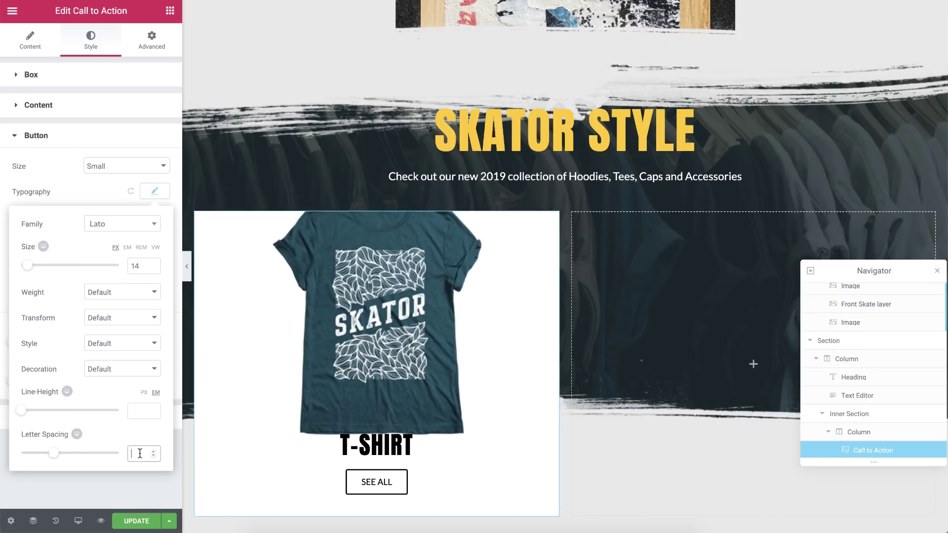
{"action": "type", "text": "1.8"}
{"action": "left_click", "coordinate": [132, 487]}
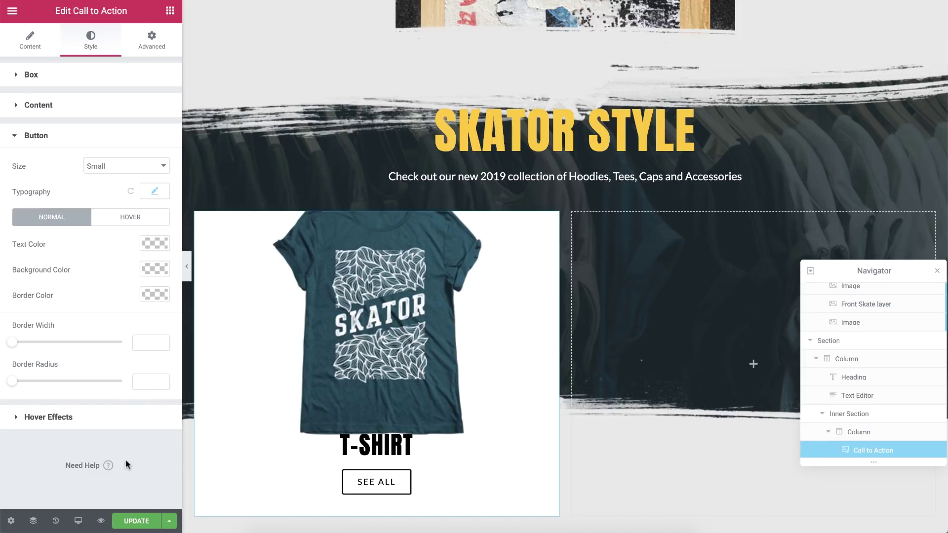
- Make the button text turn yellow on hover and set its border to 0
{"action": "left_click", "coordinate": [145, 220]}
{"action": "left_click", "coordinate": [146, 245]}
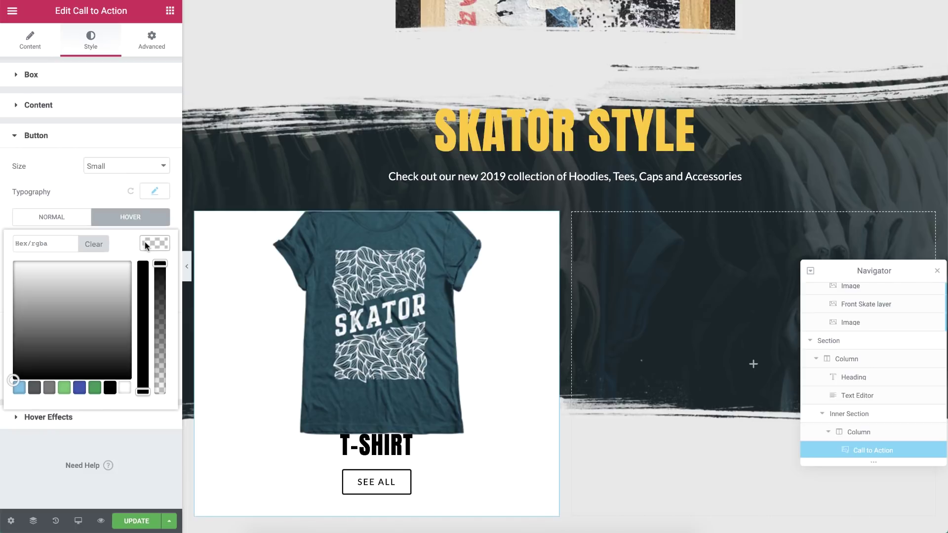
{"action": "left_click", "coordinate": [77, 246]}
{"action": "key", "text": "ctrl+v"}
{"action": "key", "text": "Escape"}
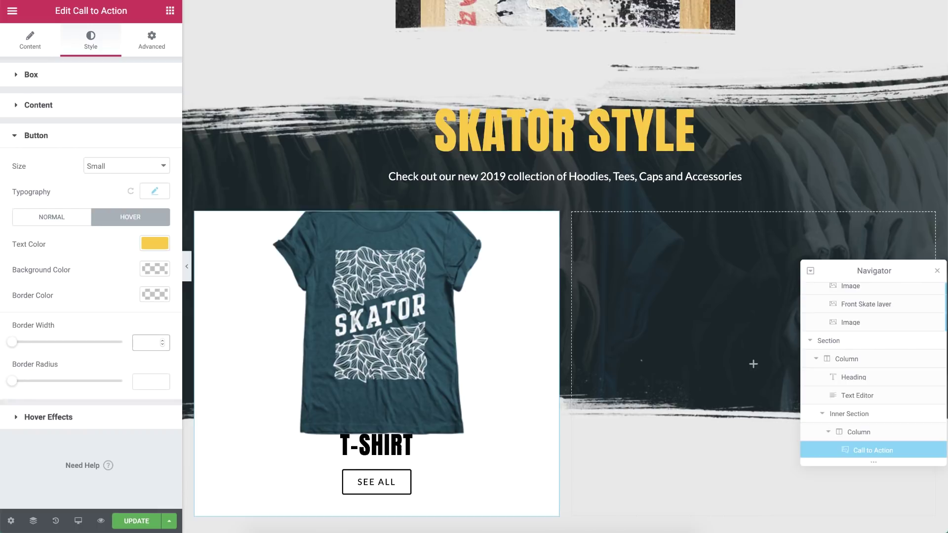
{"action": "left_click", "coordinate": [145, 342]}
{"action": "type", "text": "0"}
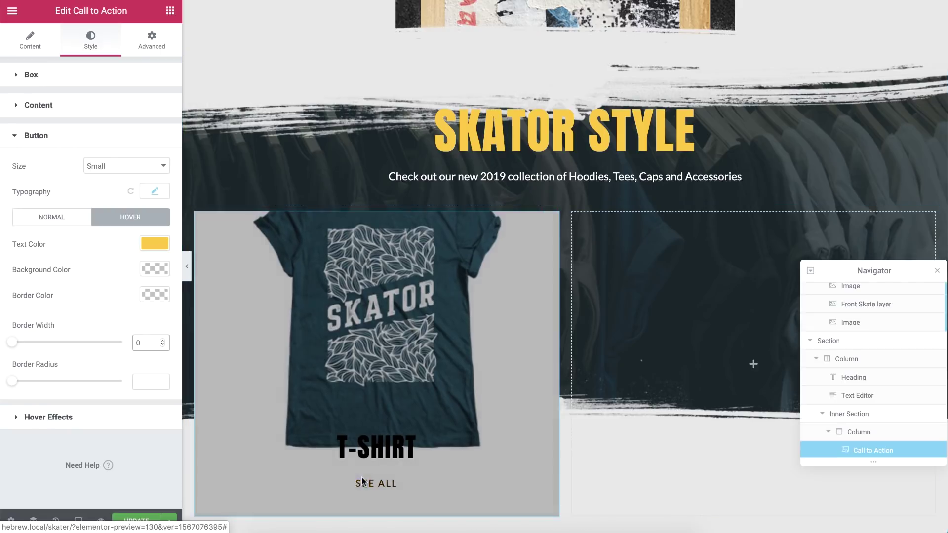
{"action": "left_click", "coordinate": [74, 417]}
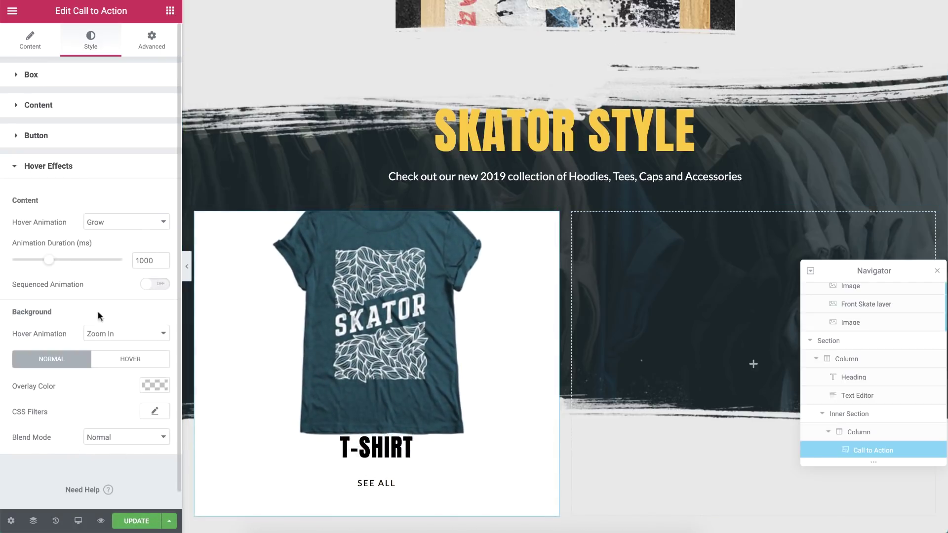
- Set the content hover animation to None and make the hover overlay colour fully transparent
{"action": "left_click", "coordinate": [123, 219]}
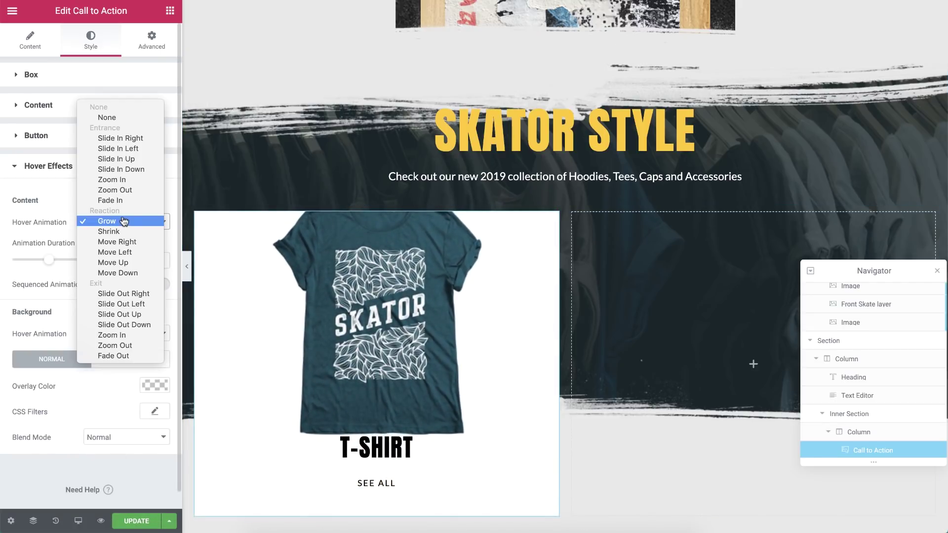
{"action": "left_click", "coordinate": [130, 119]}
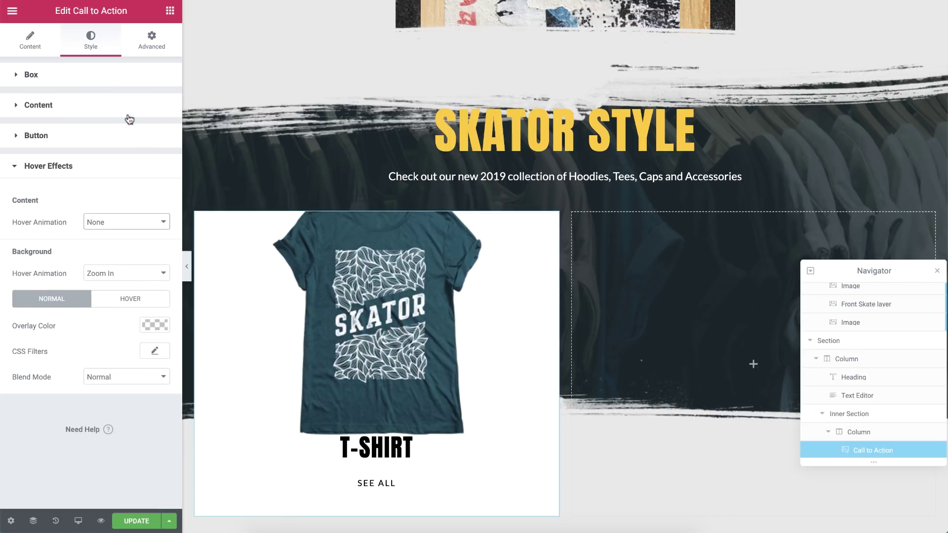
{"action": "left_click", "coordinate": [116, 299]}
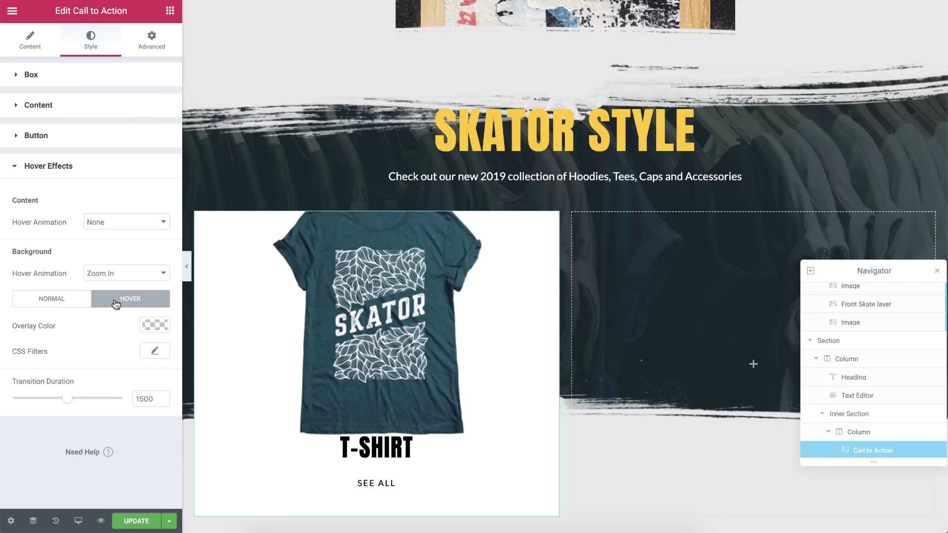
{"action": "left_click", "coordinate": [154, 324]}
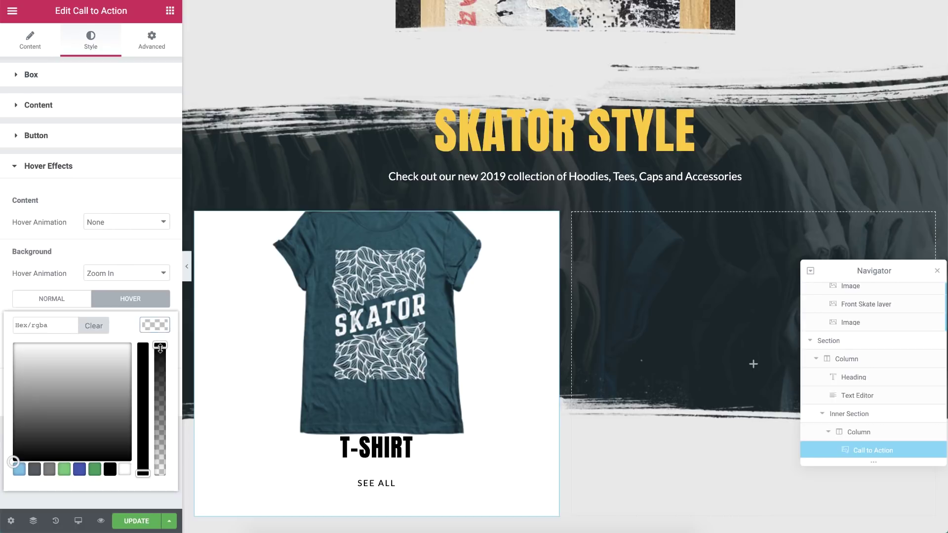
{"action": "left_click_drag", "start_coordinate": [160, 348], "coordinate": [143, 493]}
{"action": "left_click", "coordinate": [144, 496]}
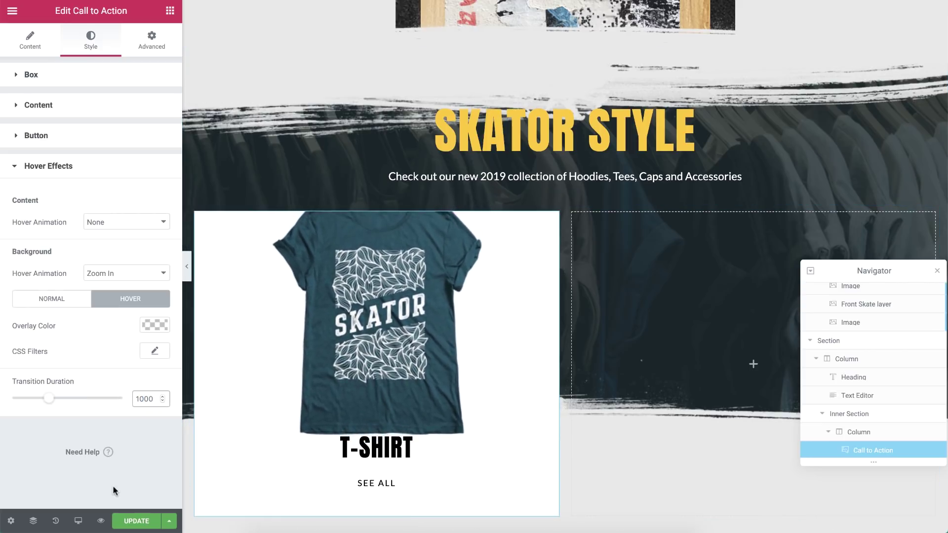
- Give the card 40 px right and left margins
{"action": "left_click", "coordinate": [163, 53]}
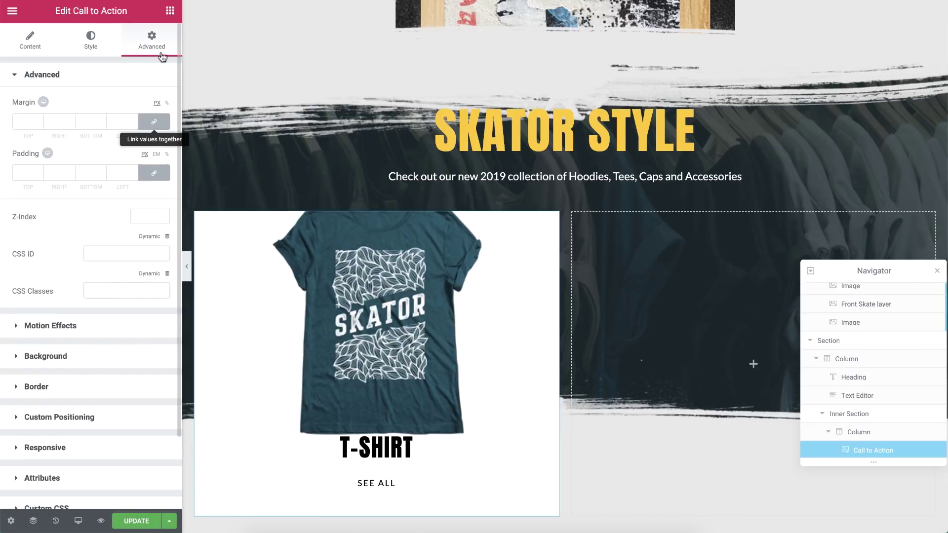
{"action": "double_click", "coordinate": [63, 123]}
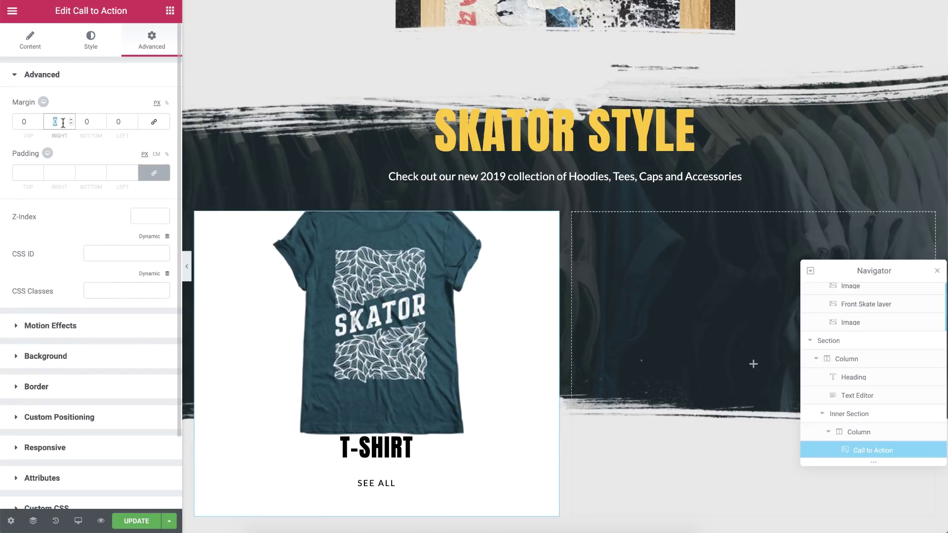
{"action": "type", "text": "40"}
{"action": "double_click", "coordinate": [114, 122]}
{"action": "type", "text": "40"}
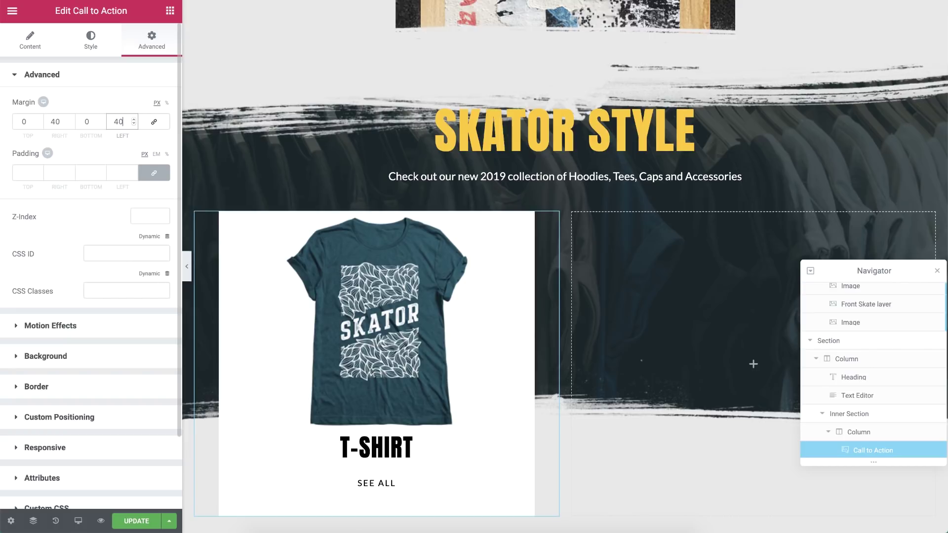
- Duplicate the T-shirt card's column twice and delete the empty fourth column
{"action": "right_click", "coordinate": [198, 214]}
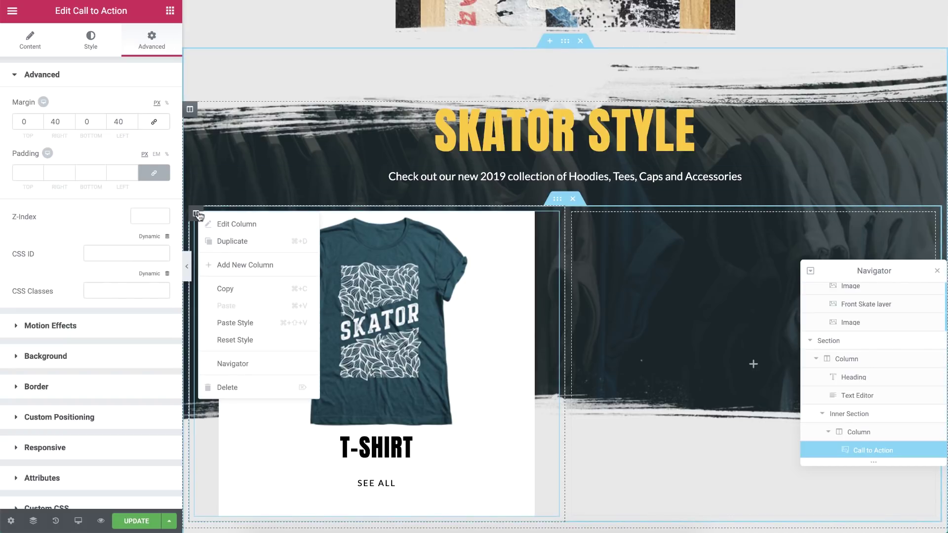
{"action": "left_click", "coordinate": [229, 242]}
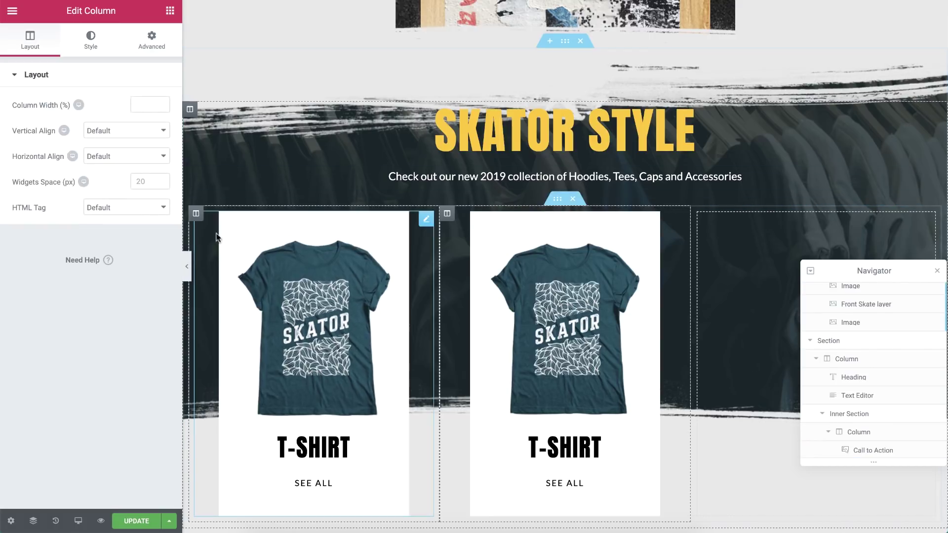
{"action": "right_click", "coordinate": [196, 215]}
{"action": "left_click", "coordinate": [221, 243]}
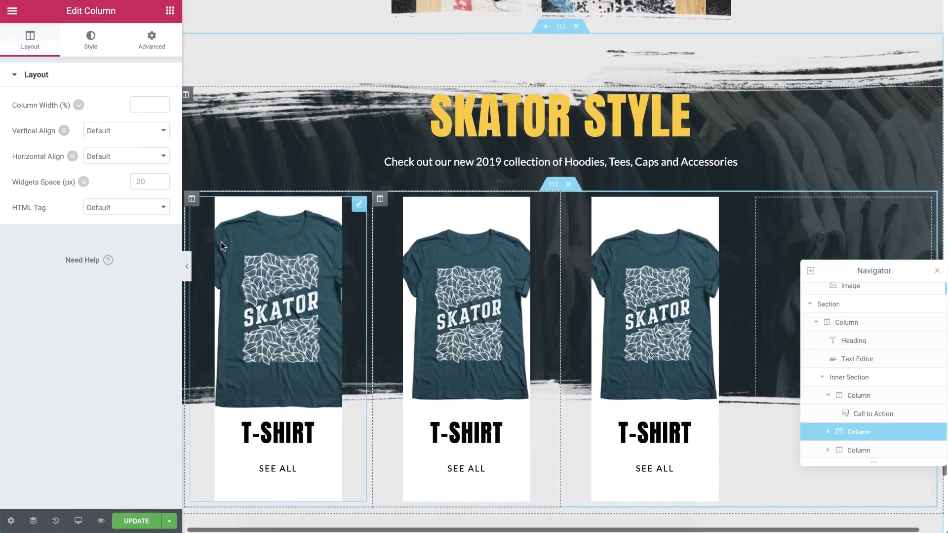
{"action": "right_click", "coordinate": [766, 204]}
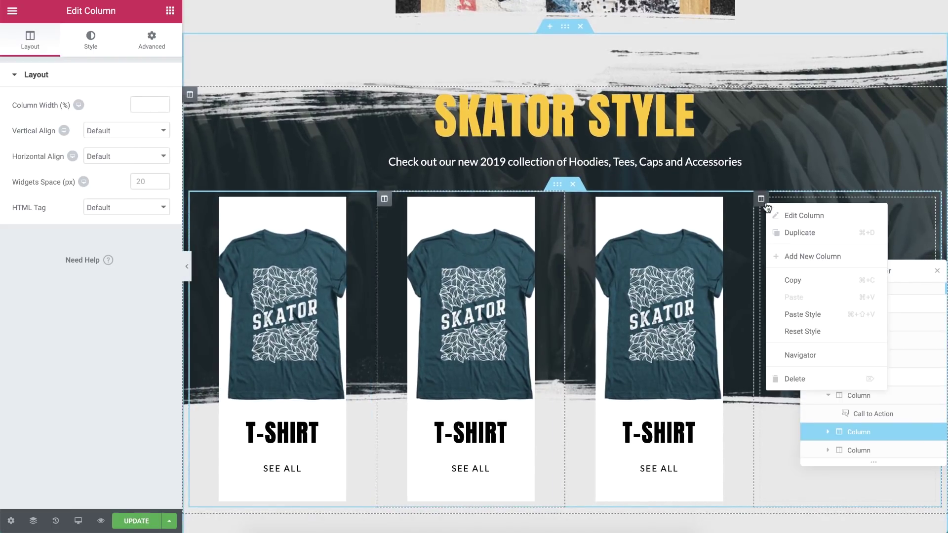
{"action": "left_click", "coordinate": [805, 380]}
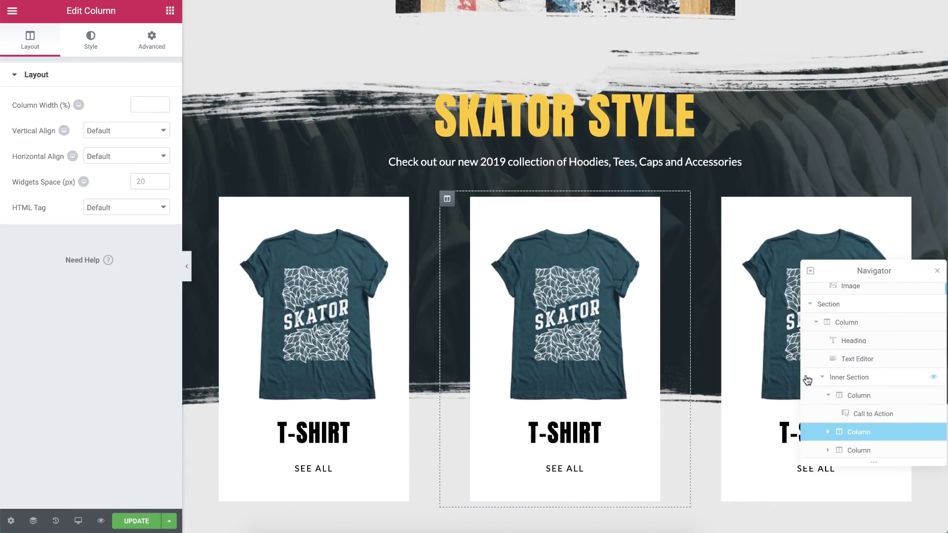
- Change the middle card to the hoodie image with the title HOODIES
{"action": "left_click", "coordinate": [594, 267]}
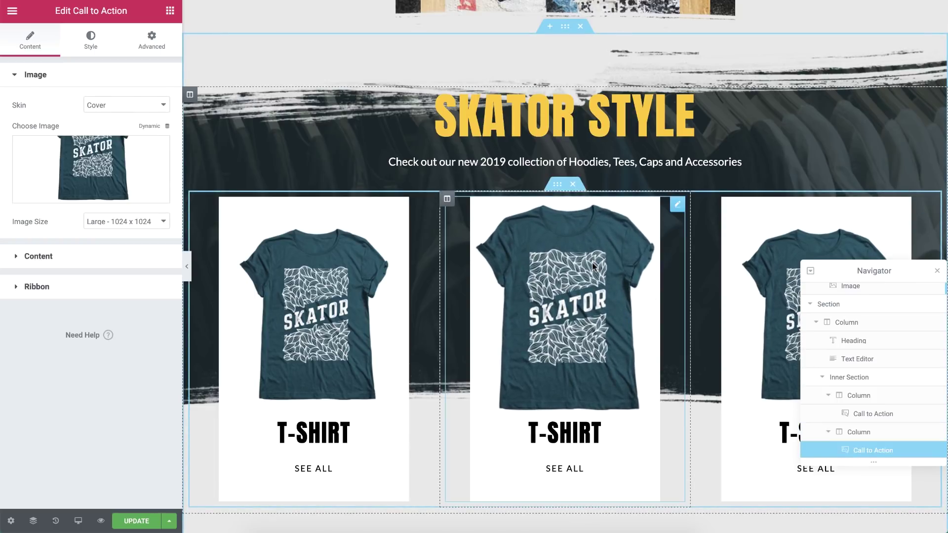
{"action": "left_click", "coordinate": [133, 178]}
{"action": "left_click", "coordinate": [69, 245]}
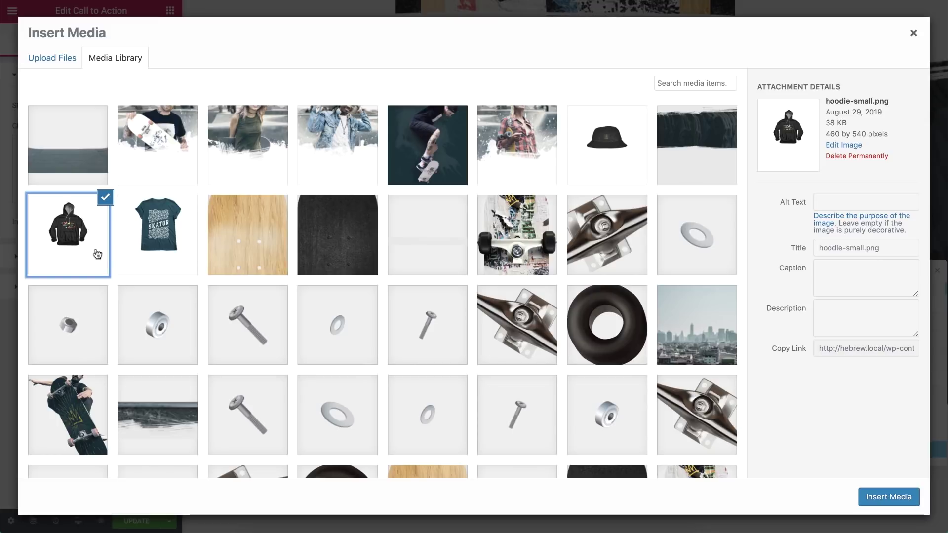
{"action": "left_click", "coordinate": [882, 498]}
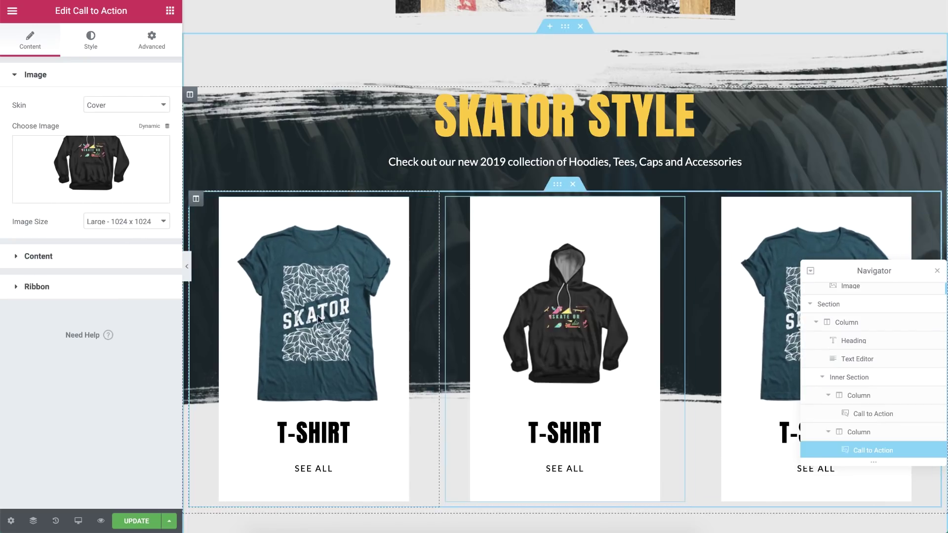
{"action": "left_click", "coordinate": [126, 260]}
{"action": "triple_click", "coordinate": [81, 192]}
{"action": "type", "text": "HOODI"}
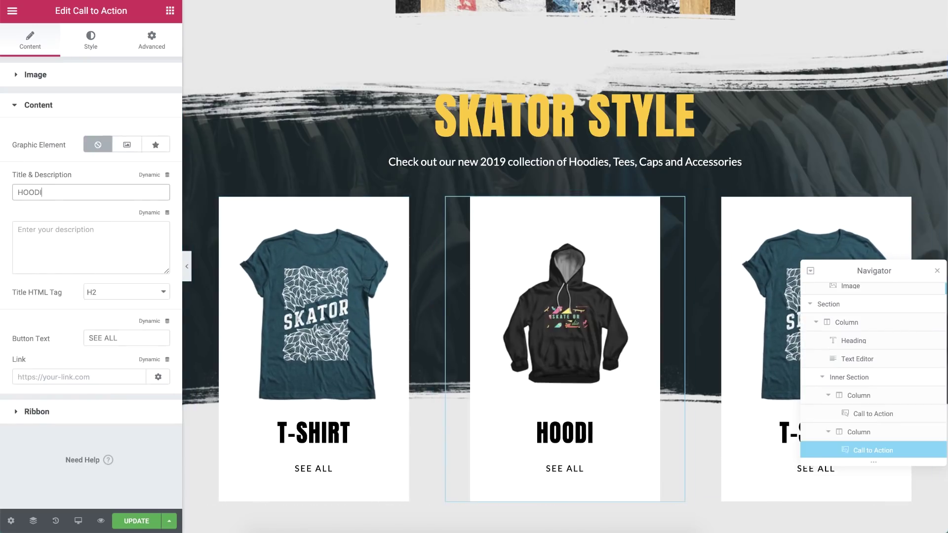
{"action": "type", "text": "ES"}
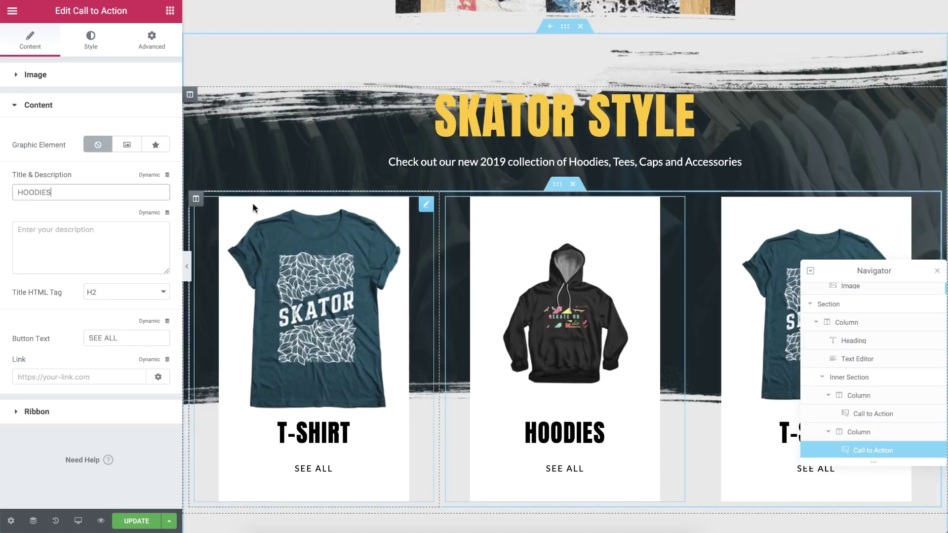
- Change the third card to the hat image with the title ACCESSORIES
{"action": "left_click", "coordinate": [739, 250]}
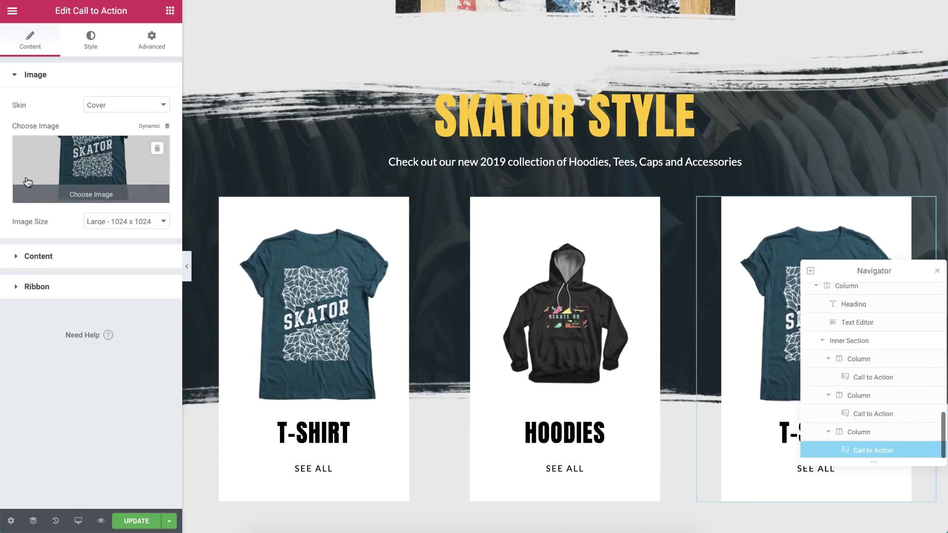
{"action": "left_click", "coordinate": [26, 181]}
{"action": "left_click", "coordinate": [607, 145]}
{"action": "left_click", "coordinate": [889, 497]}
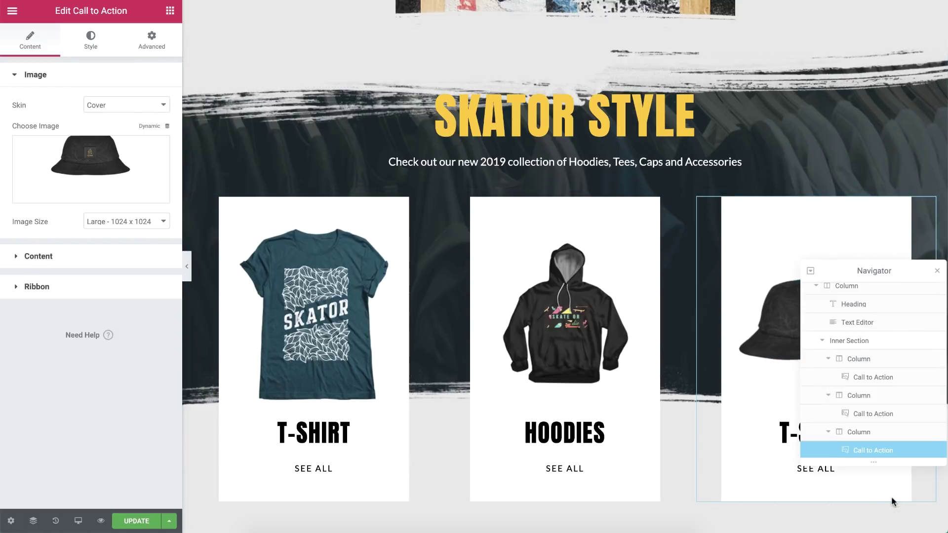
{"action": "left_click", "coordinate": [61, 254]}
{"action": "triple_click", "coordinate": [74, 192]}
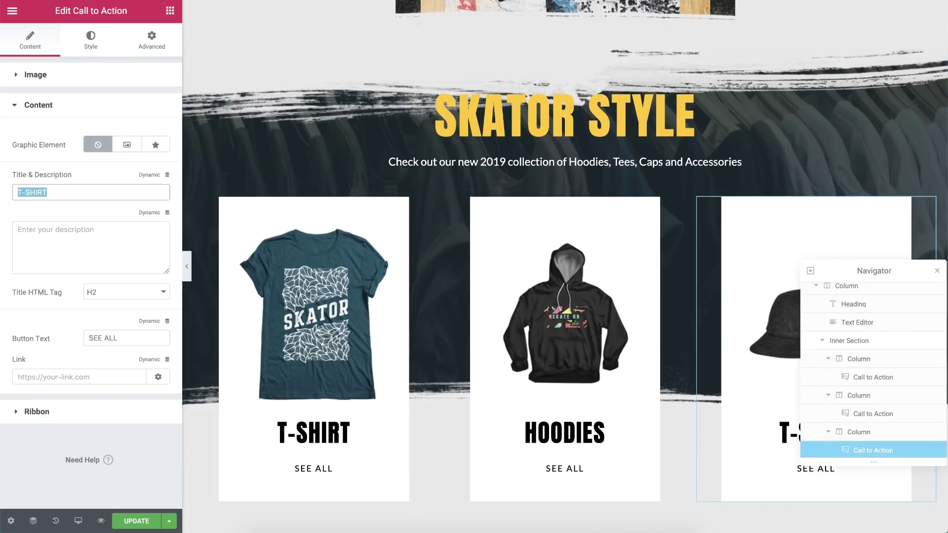
{"action": "type", "text": "ACCESSORIES"}
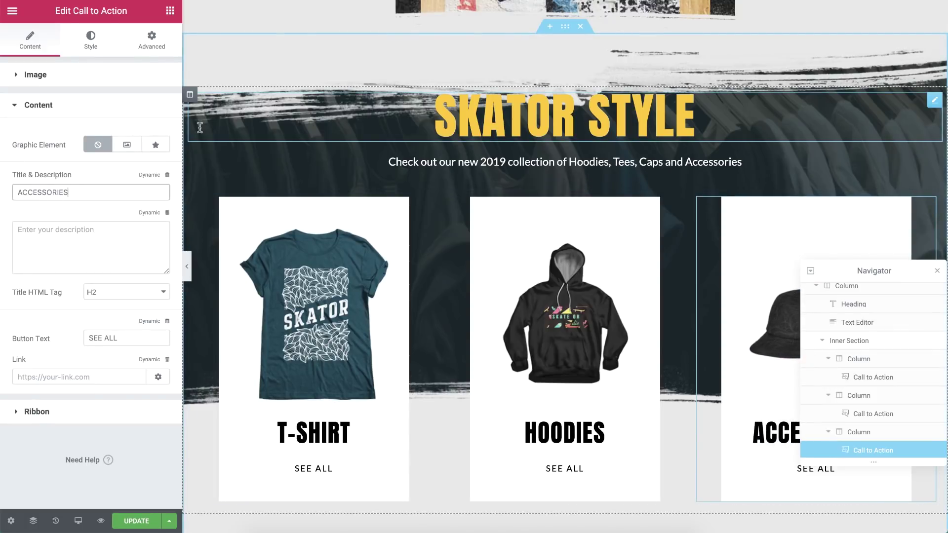
{"action": "left_click", "coordinate": [568, 29]}
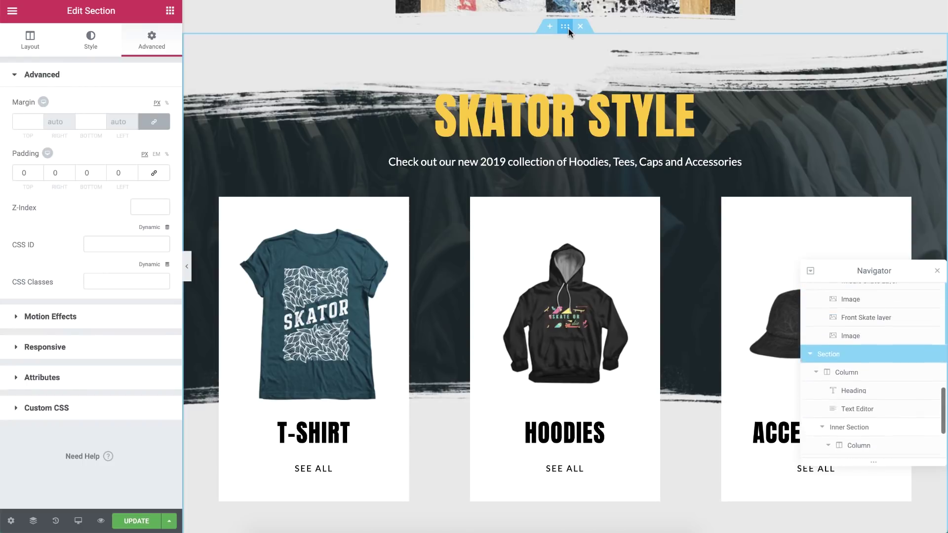
- Pad the section 100 px on top, animate the card row Fade In Up, and add a section below
{"action": "left_click", "coordinate": [25, 172]}
{"action": "type", "text": "100"}
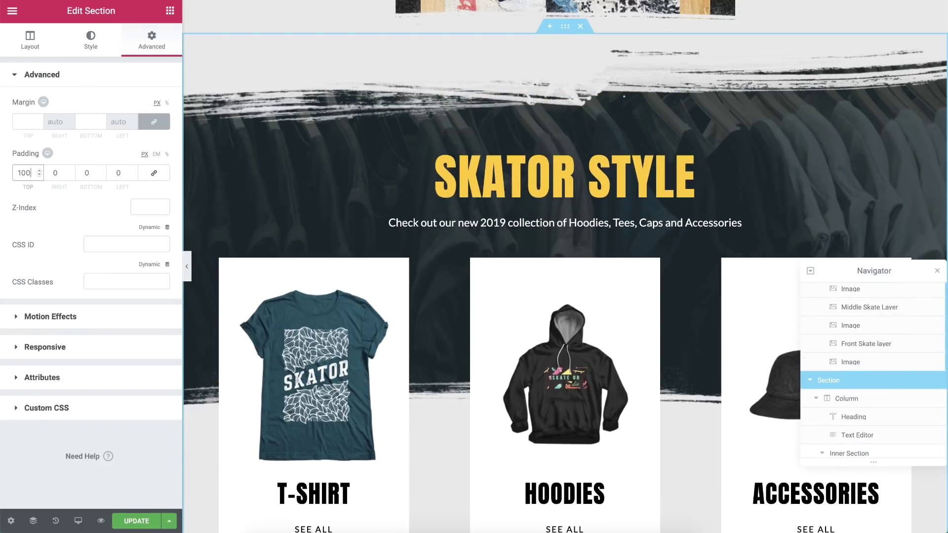
{"action": "left_click", "coordinate": [558, 245]}
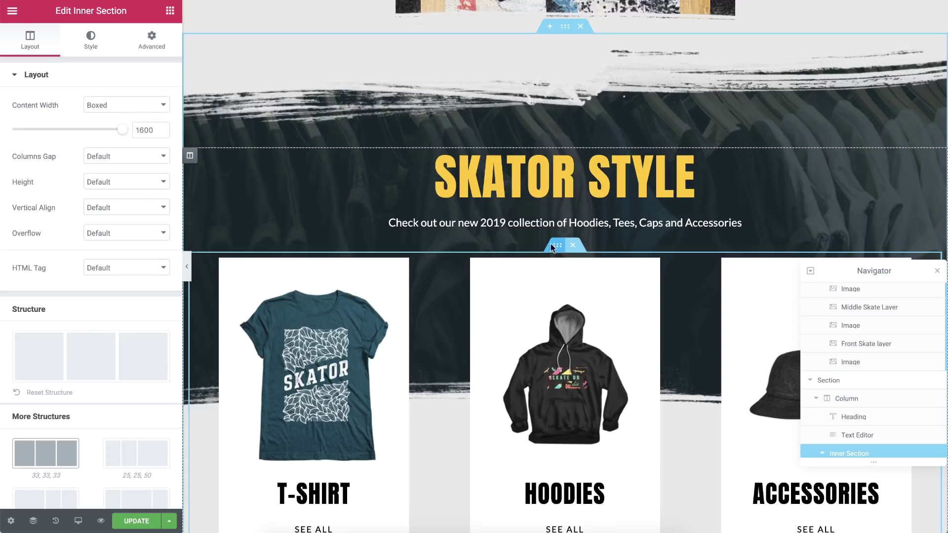
{"action": "left_click", "coordinate": [153, 36]}
{"action": "left_click", "coordinate": [134, 313]}
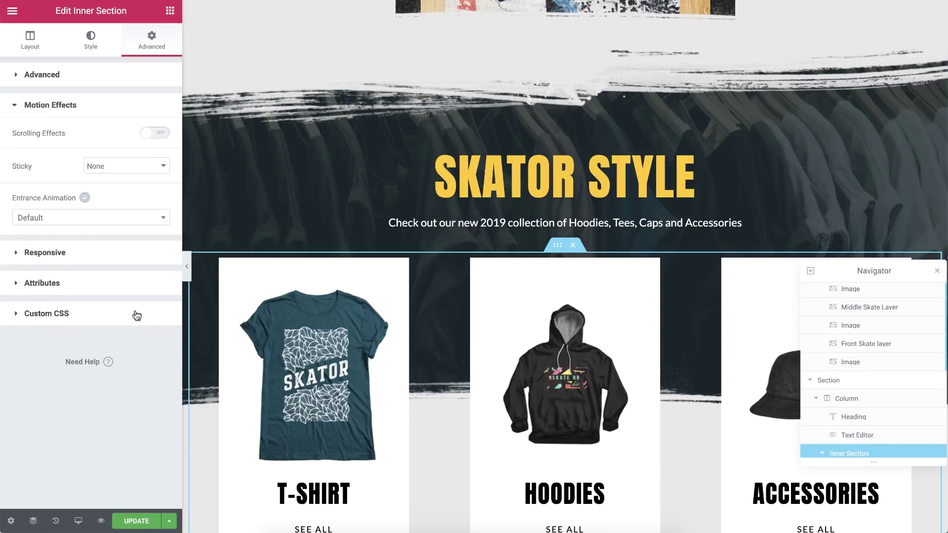
{"action": "left_click", "coordinate": [154, 226]}
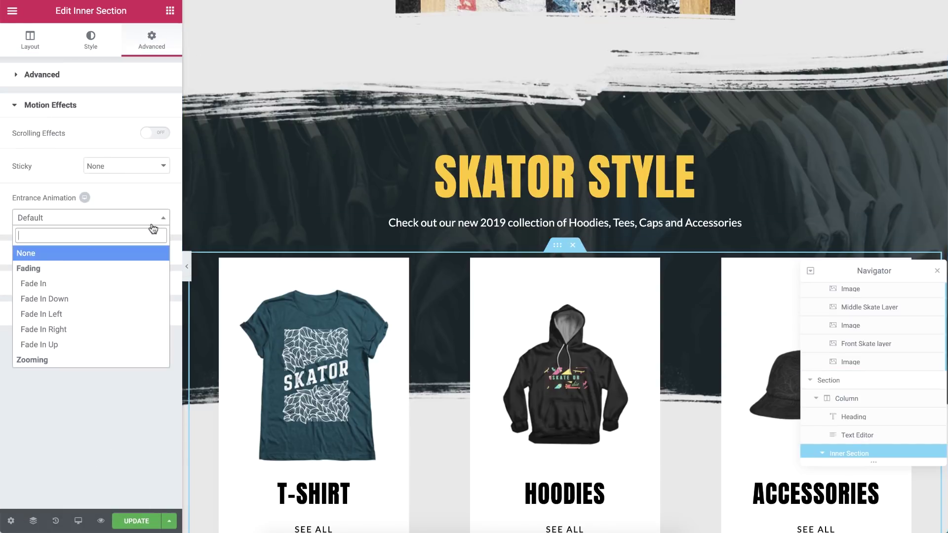
{"action": "left_click", "coordinate": [107, 345]}
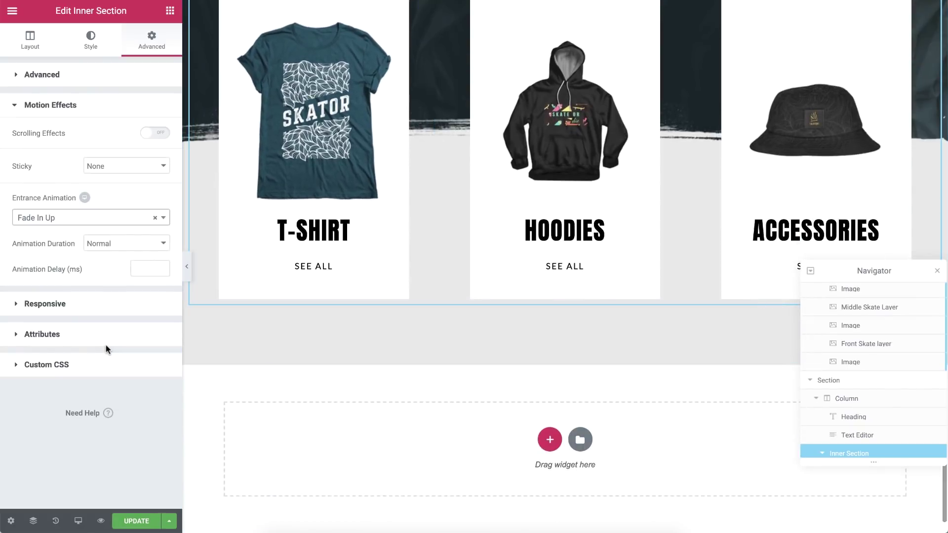
{"action": "left_click", "coordinate": [549, 439]}
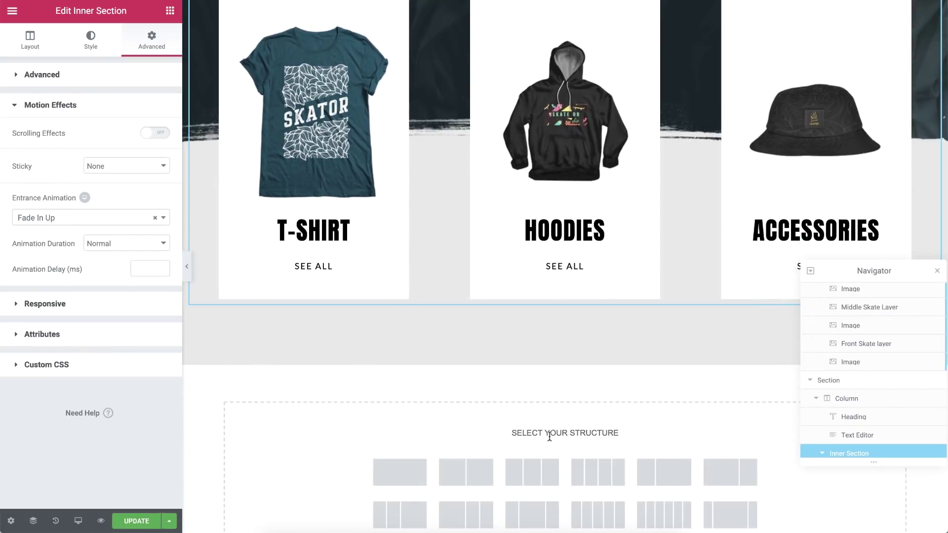
- Create a one-column, full-width section with a 100 vh minimum height
{"action": "left_click", "coordinate": [390, 475]}
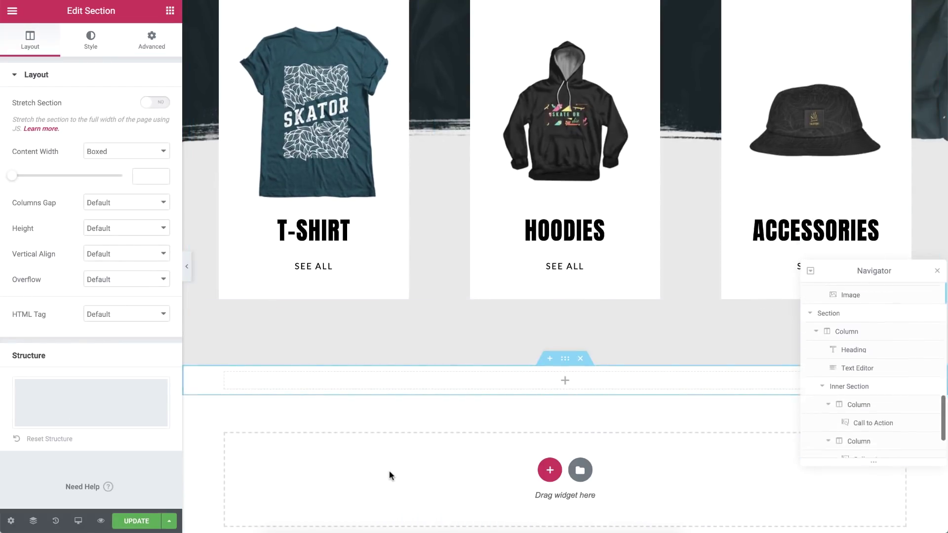
{"action": "left_click", "coordinate": [157, 154]}
{"action": "left_click", "coordinate": [154, 162]}
{"action": "left_click", "coordinate": [148, 202]}
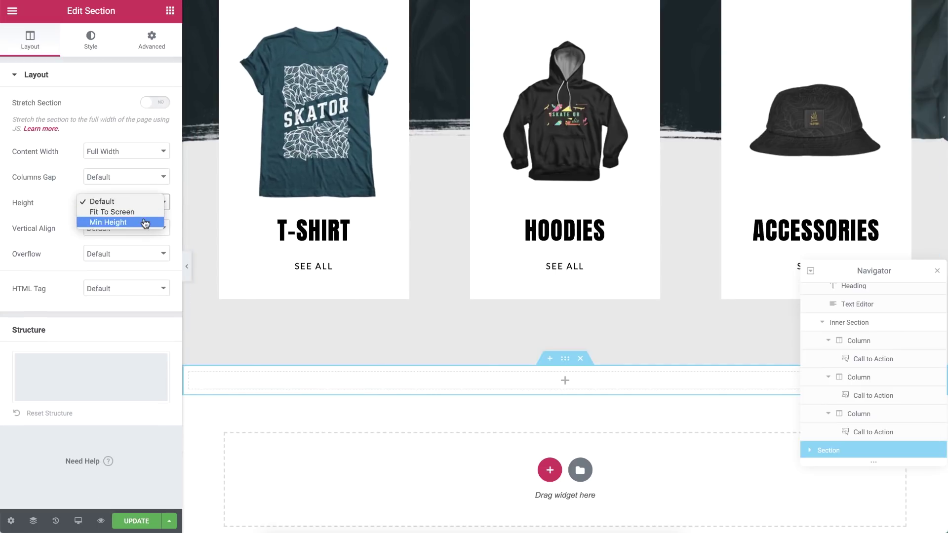
{"action": "left_click", "coordinate": [153, 221]}
{"action": "left_click", "coordinate": [153, 226]}
{"action": "double_click", "coordinate": [142, 245]}
{"action": "type", "text": "100"}
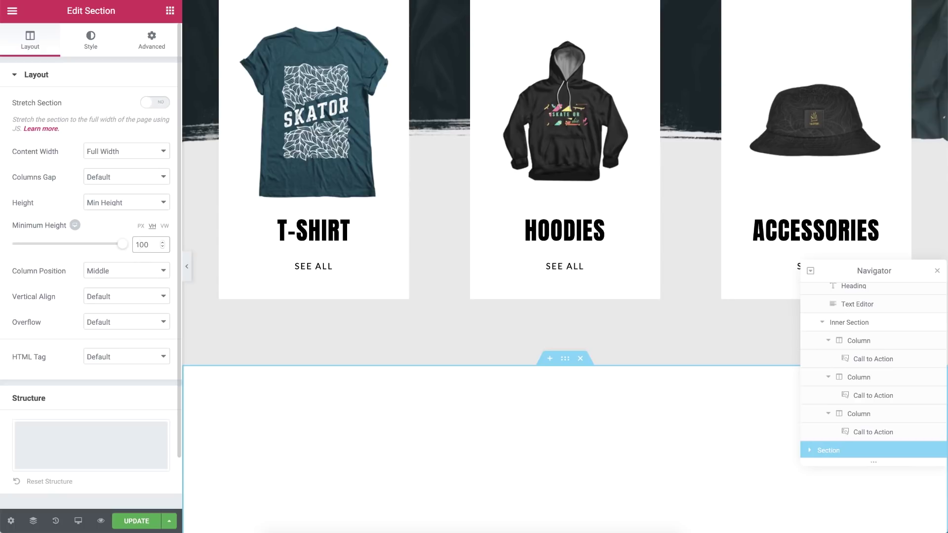
- Give the section a light grey #e7e7e7 background
{"action": "left_click", "coordinate": [100, 49]}
{"action": "left_click", "coordinate": [97, 131]}
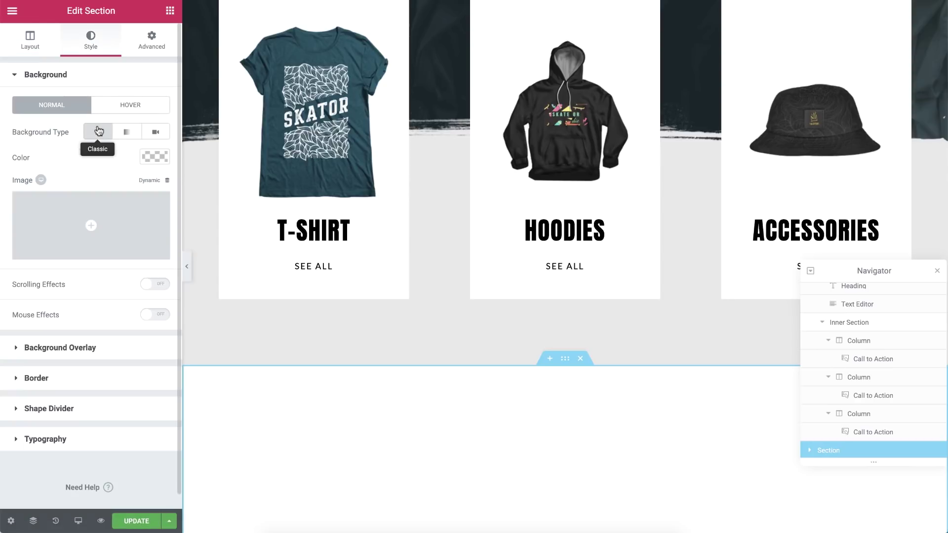
{"action": "left_click", "coordinate": [153, 156]}
{"action": "left_click", "coordinate": [60, 154]}
{"action": "type", "text": "#e7e7e7"}
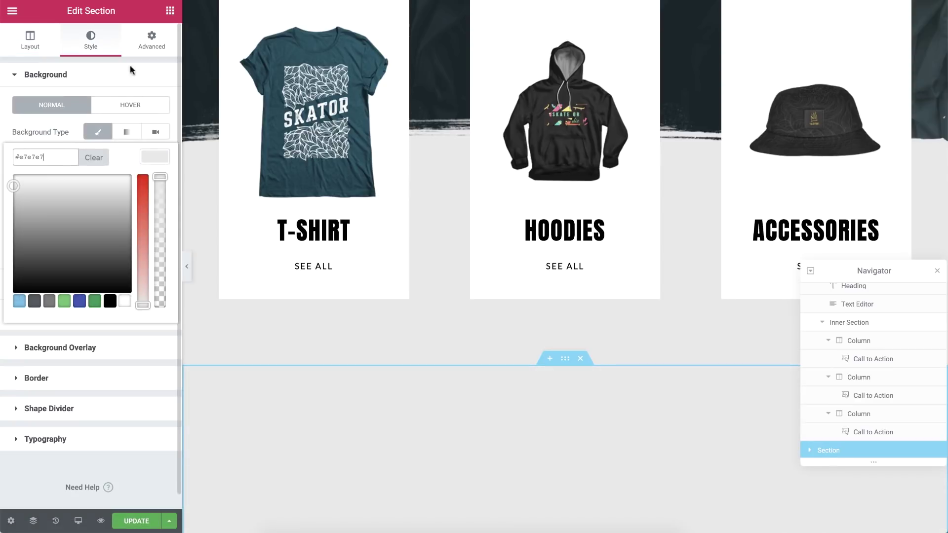
- Add a centred heading reading MEET OUR TEAM
{"action": "left_click", "coordinate": [169, 10]}
{"action": "scroll", "coordinate": [251, 187], "scroll_direction": "down", "scroll_amount": 5}
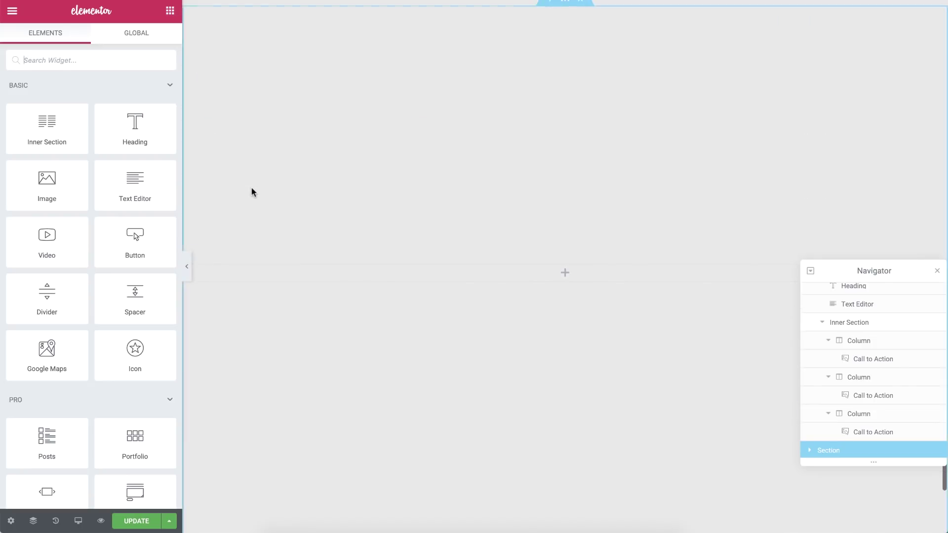
{"action": "left_click_drag", "start_coordinate": [182, 154], "coordinate": [345, 271]}
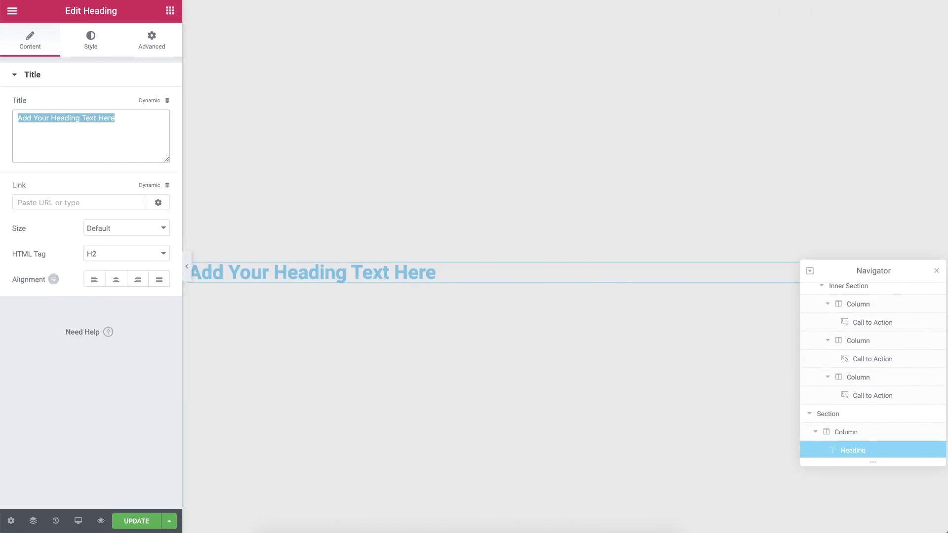
{"action": "type", "text": "MEET OUR TEAM"}
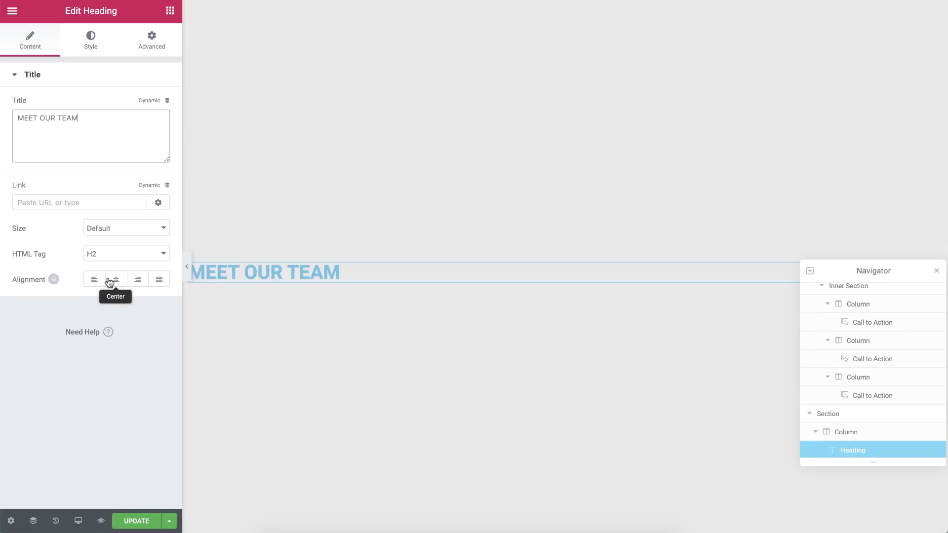
{"action": "left_click", "coordinate": [114, 280]}
- Make the MEET OUR TEAM heading text dark
{"action": "left_click", "coordinate": [96, 50]}
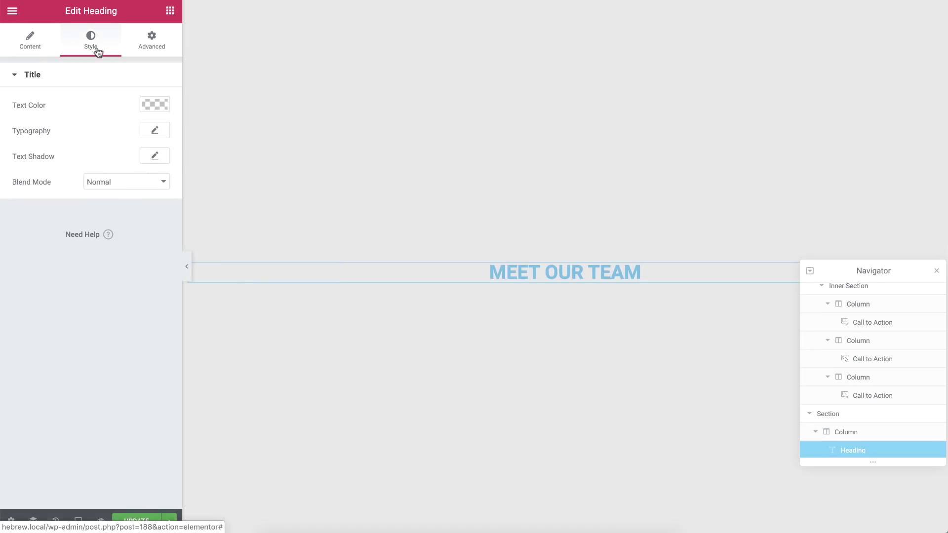
{"action": "left_click", "coordinate": [149, 107]}
{"action": "left_click", "coordinate": [22, 105]}
{"action": "key", "text": "ctrl+v"}
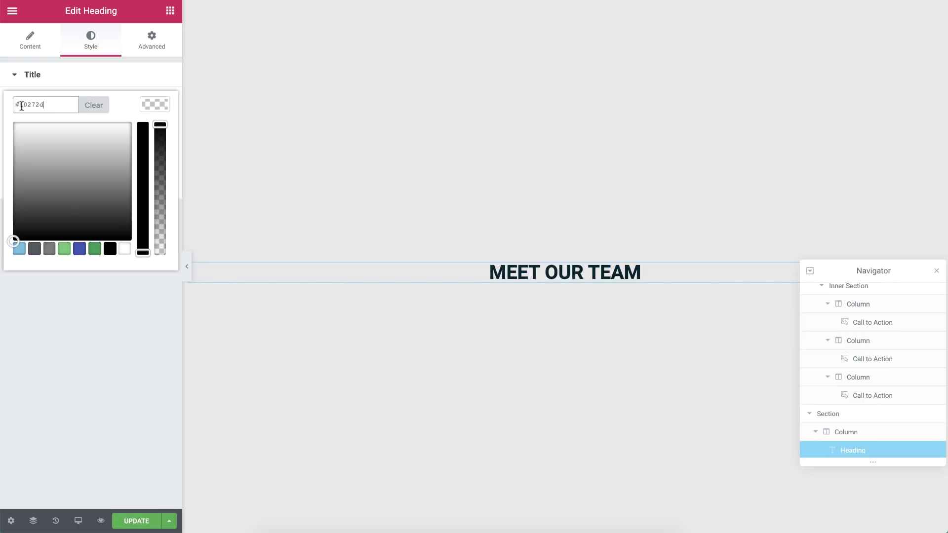
{"action": "left_click", "coordinate": [64, 286]}
- Set the heading to Anton 80, Normal weight, 1.5 spacing, and add a two-column inner section below
{"action": "left_click", "coordinate": [159, 134]}
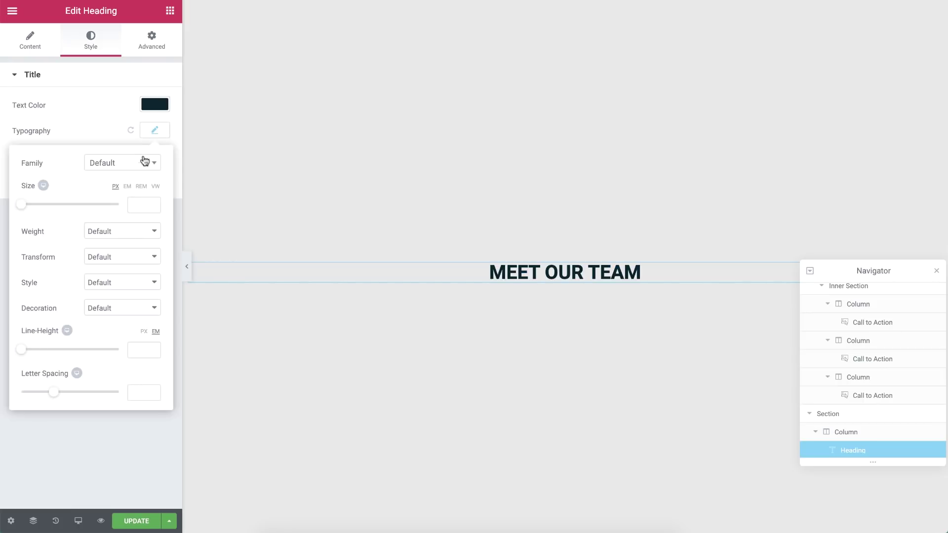
{"action": "left_click", "coordinate": [143, 163]}
{"action": "type", "text": "anton"}
{"action": "left_click", "coordinate": [129, 213]}
{"action": "left_click", "coordinate": [139, 205]}
{"action": "type", "text": "80"}
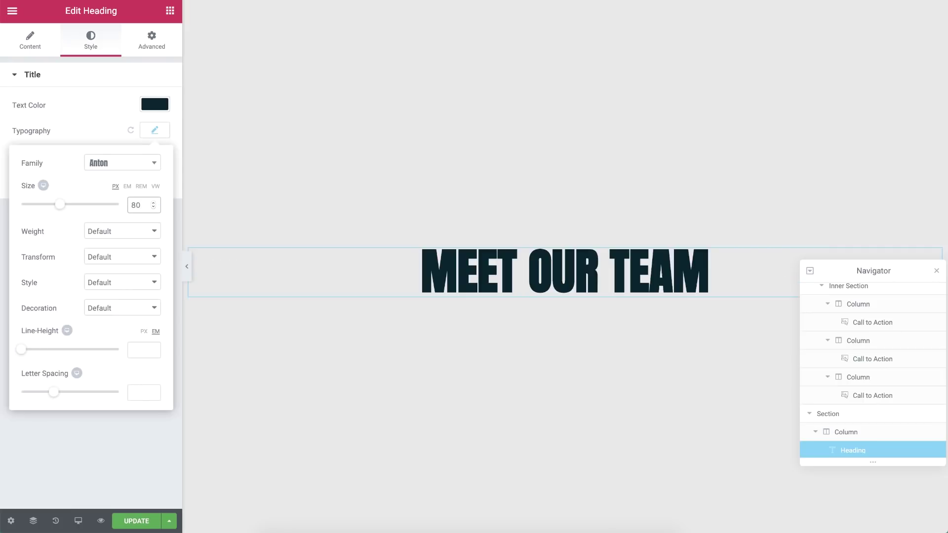
{"action": "left_click", "coordinate": [129, 231]}
{"action": "left_click", "coordinate": [132, 243]}
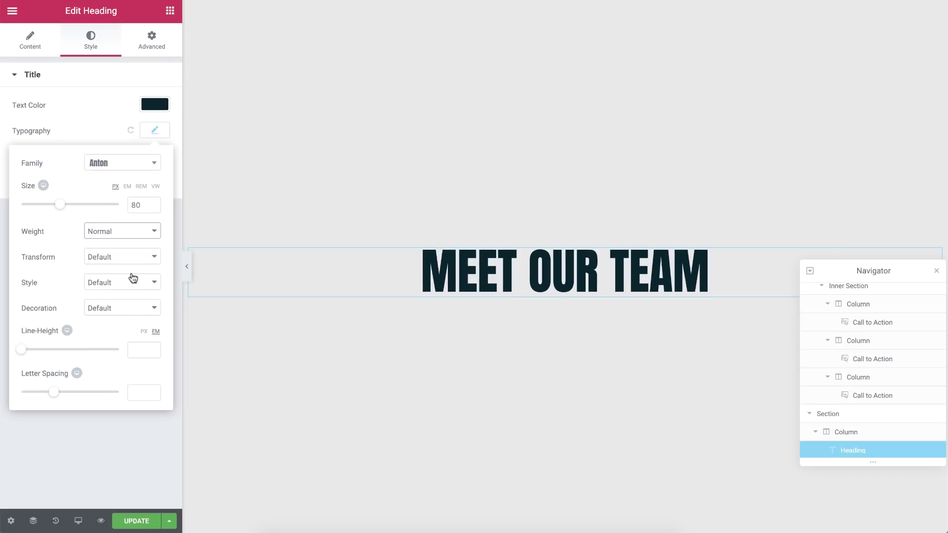
{"action": "left_click", "coordinate": [141, 393]}
{"action": "type", "text": "1.5"}
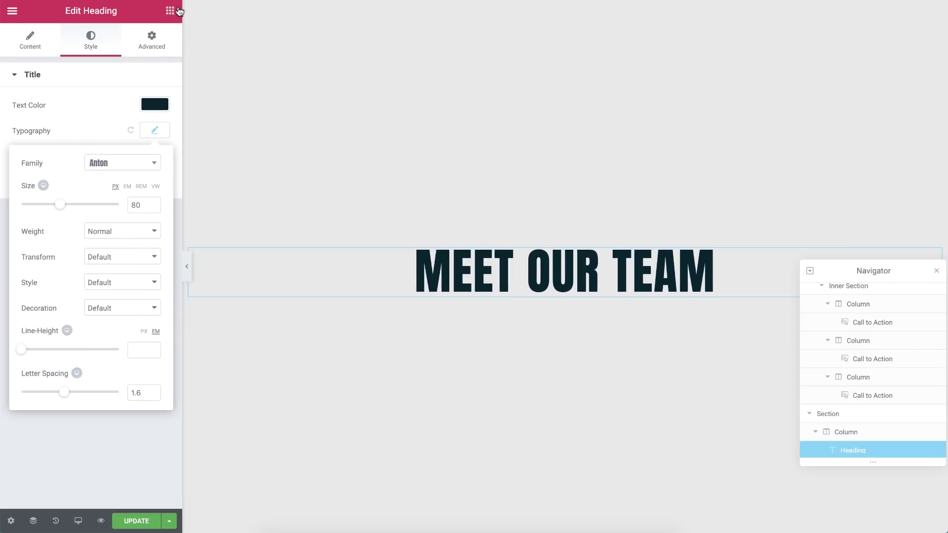
{"action": "left_click", "coordinate": [170, 11]}
{"action": "left_click_drag", "start_coordinate": [49, 140], "coordinate": [440, 296]}
- Make the inner section full width and duplicate its column into four columns
{"action": "left_click", "coordinate": [149, 104]}
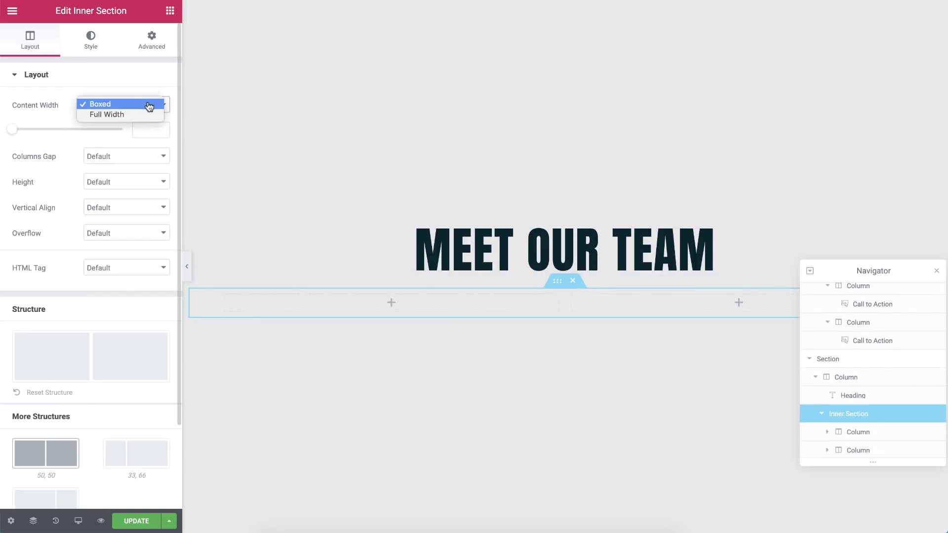
{"action": "left_click", "coordinate": [146, 116]}
{"action": "right_click", "coordinate": [192, 295]}
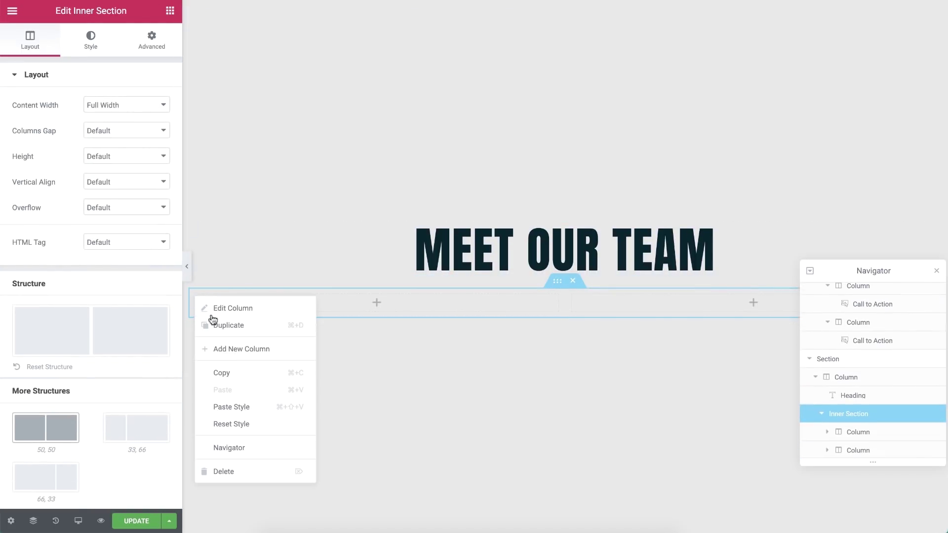
{"action": "left_click", "coordinate": [216, 322]}
{"action": "right_click", "coordinate": [197, 297]}
{"action": "left_click", "coordinate": [218, 322]}
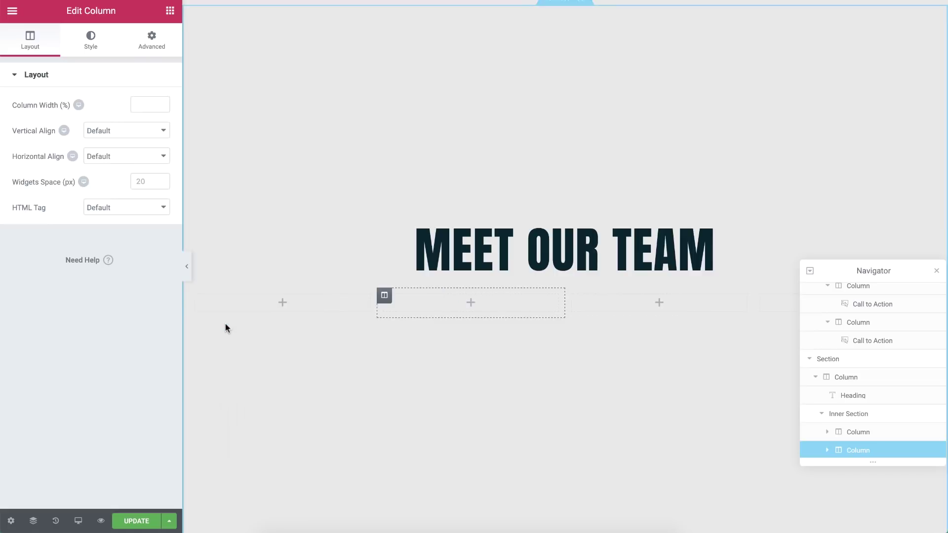
{"action": "left_click", "coordinate": [938, 271]}
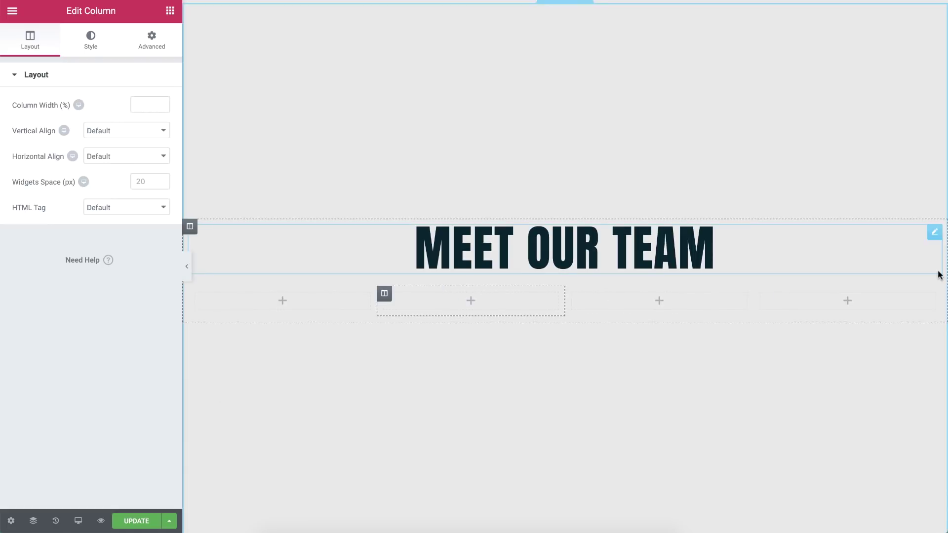
- Add a Flip Box to the first column with no graphic, using the member's name and bio
{"action": "left_click", "coordinate": [168, 11]}
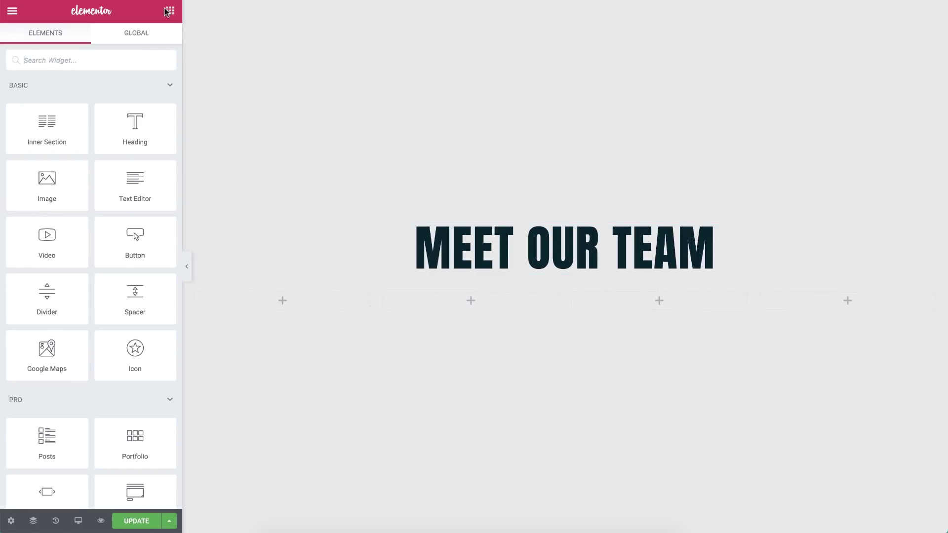
{"action": "type", "text": "FLIP"}
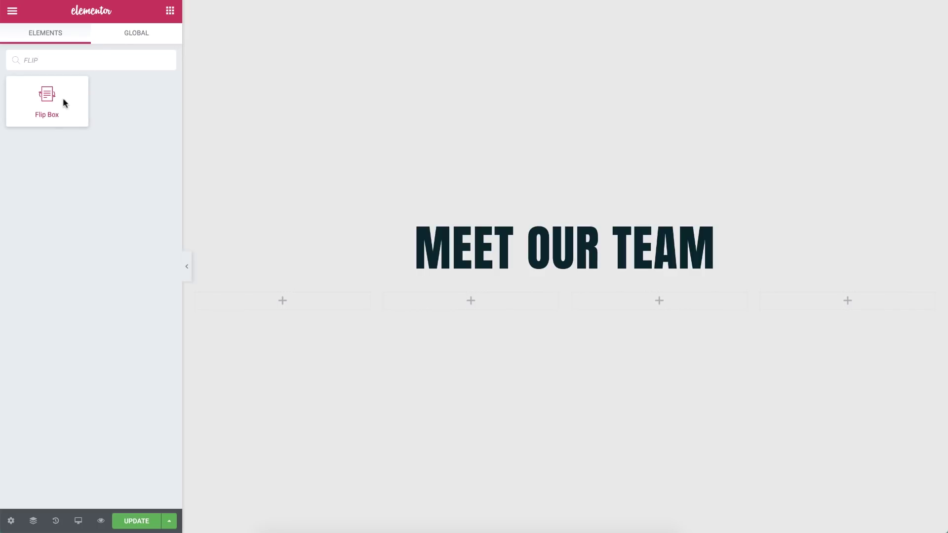
{"action": "left_click_drag", "start_coordinate": [64, 99], "coordinate": [264, 302]}
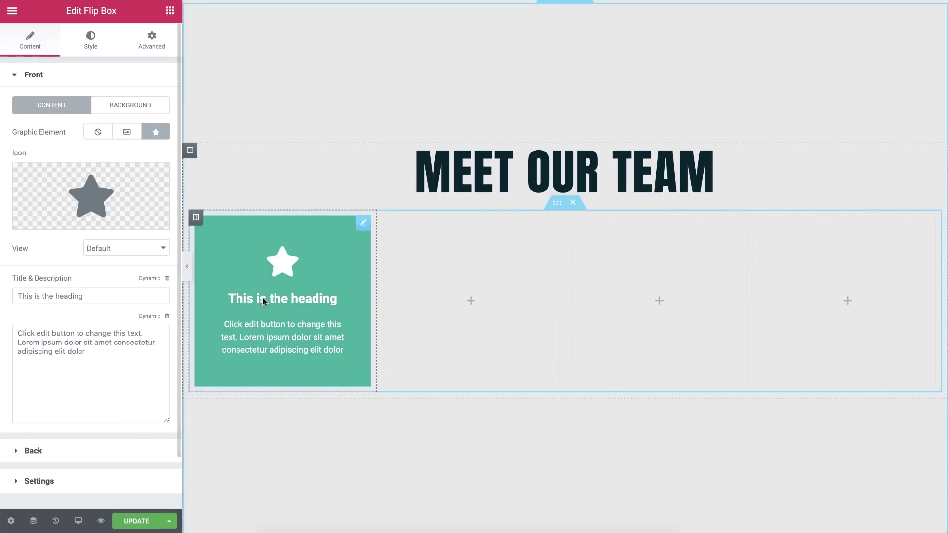
{"action": "left_click", "coordinate": [96, 133]}
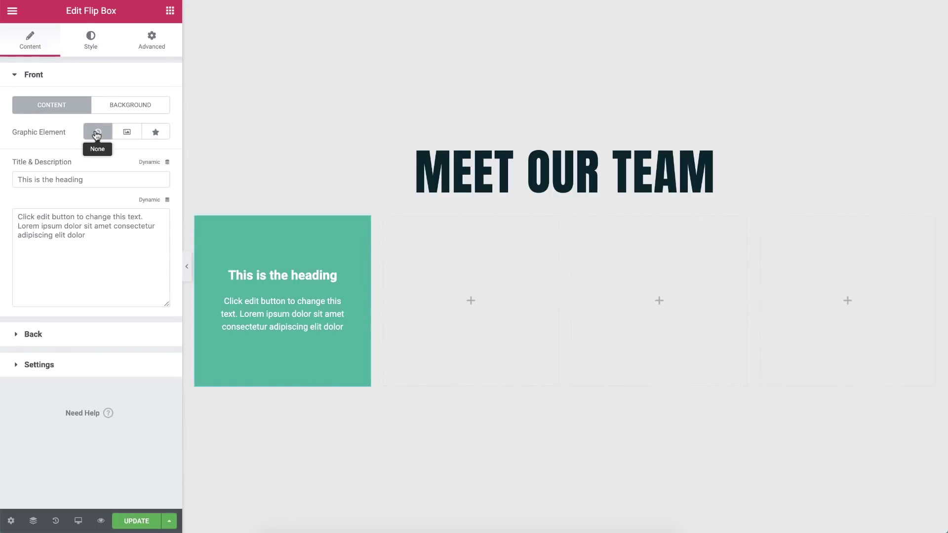
{"action": "key", "text": "Tab"}
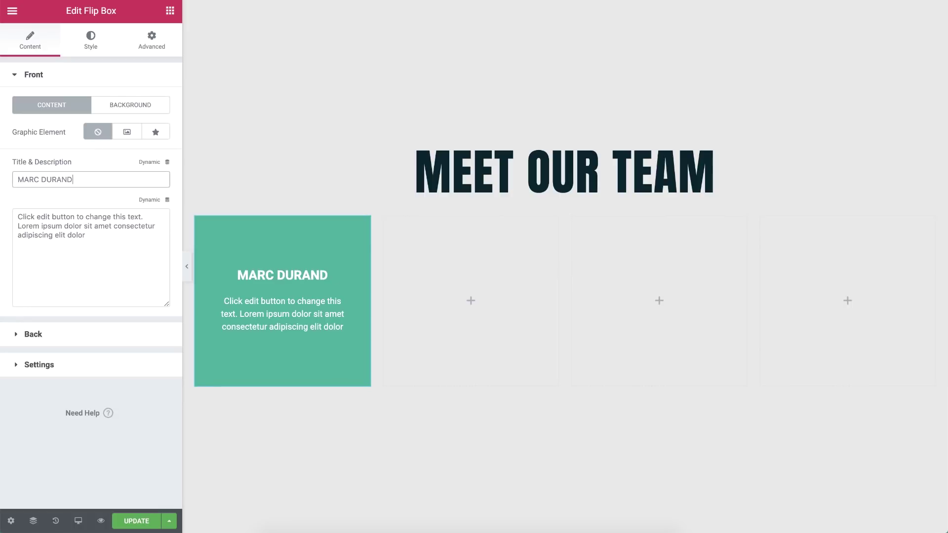
{"action": "key", "text": "Tab"}
{"action": "type", "text": "An Orange county living legend, Freeman's raw power and innovation are second to none."}
- Set the team member's photo as the front background, positioned Center Center with Cover size
{"action": "left_click", "coordinate": [117, 112]}
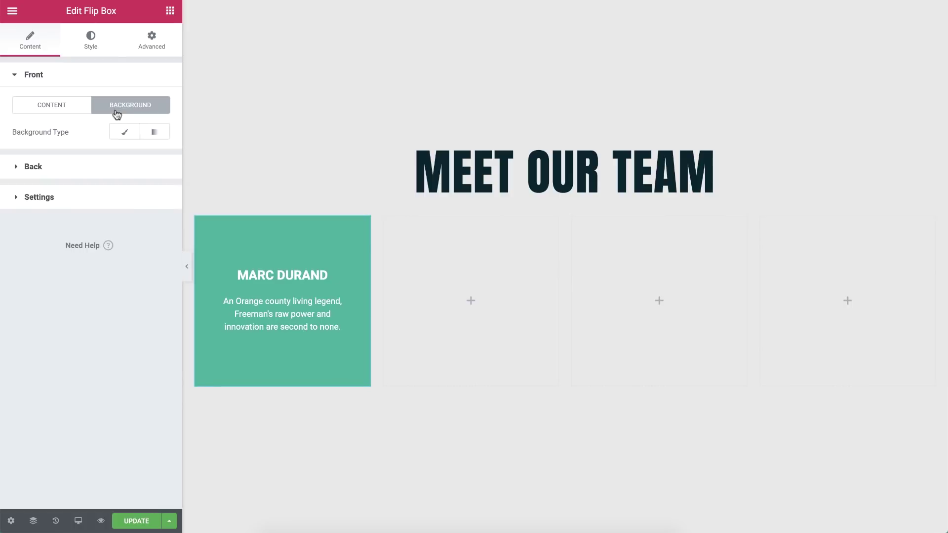
{"action": "left_click", "coordinate": [125, 131]}
{"action": "left_click", "coordinate": [86, 201]}
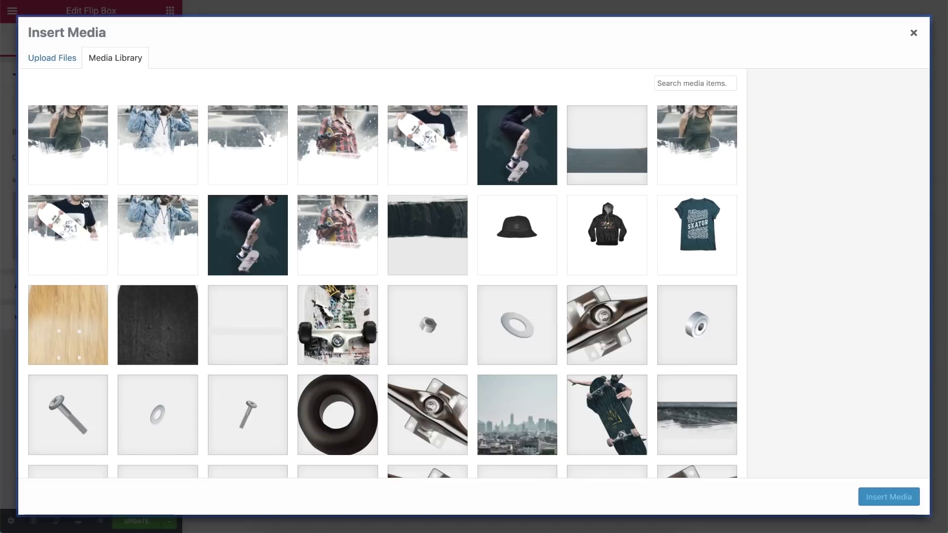
{"action": "left_click", "coordinate": [132, 164]}
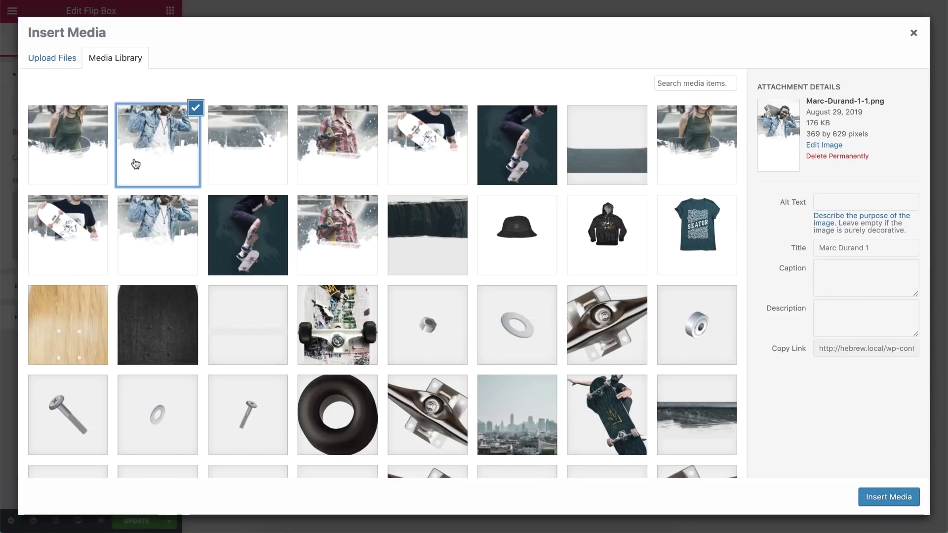
{"action": "left_click", "coordinate": [906, 507]}
{"action": "left_click", "coordinate": [158, 284]}
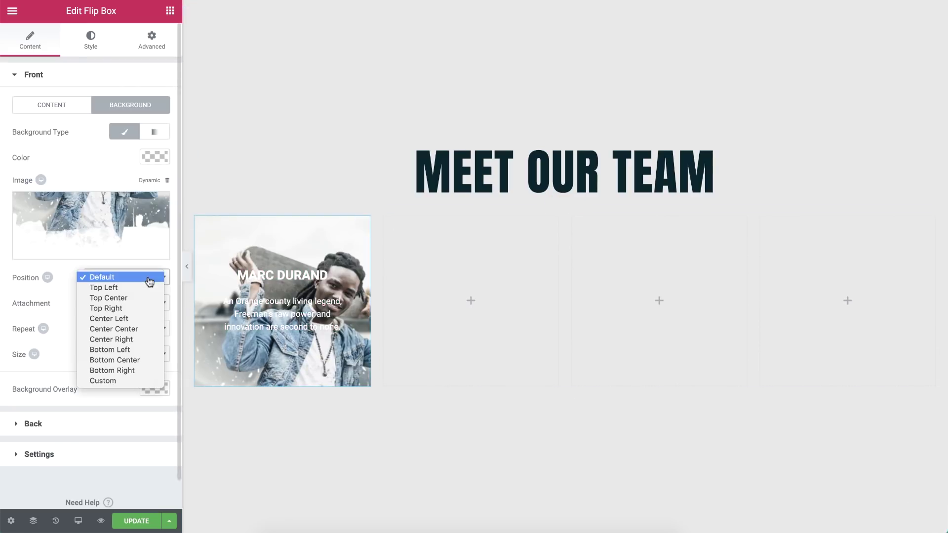
{"action": "left_click", "coordinate": [137, 328]}
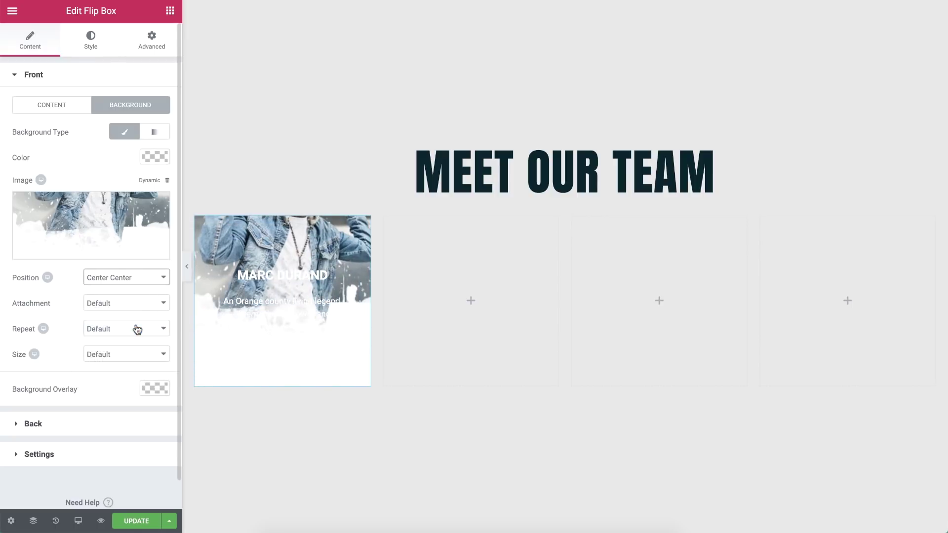
{"action": "left_click", "coordinate": [132, 354]}
{"action": "left_click", "coordinate": [132, 375]}
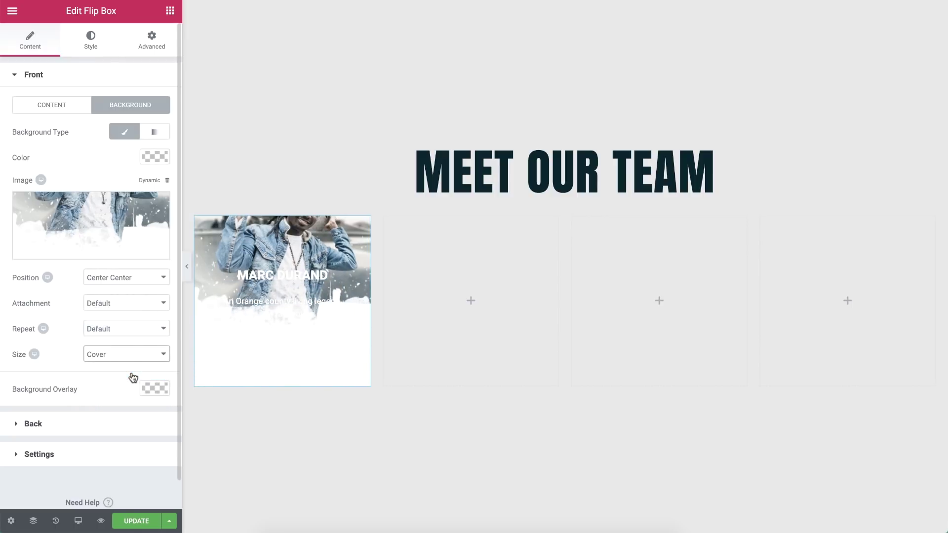
{"action": "left_click", "coordinate": [92, 423]}
- Clear the back title and description and set the button text to READ MORE
{"action": "left_click_drag", "start_coordinate": [88, 176], "coordinate": [20, 176]}
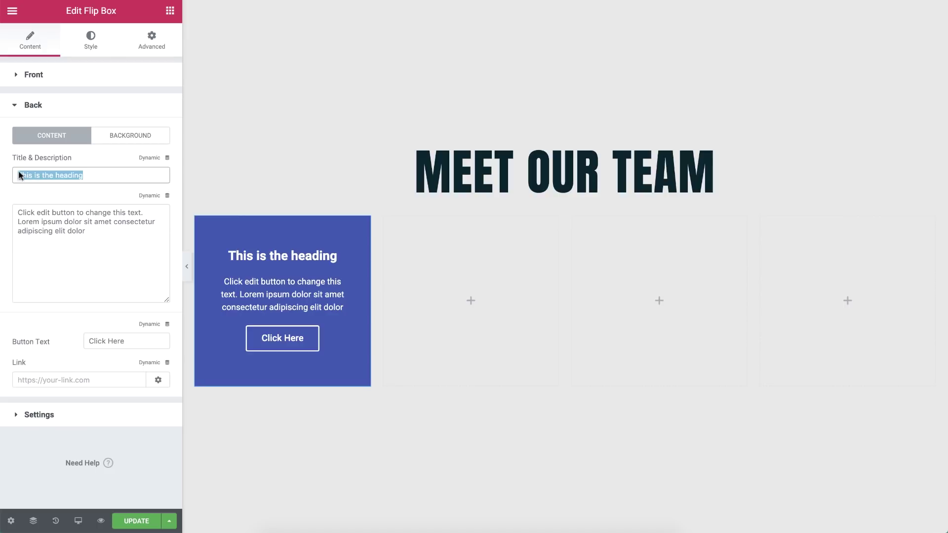
{"action": "key", "text": "BackSpace"}
{"action": "left_click", "coordinate": [52, 219]}
{"action": "key", "text": "ctrl+a"}
{"action": "key", "text": "BackSpace"}
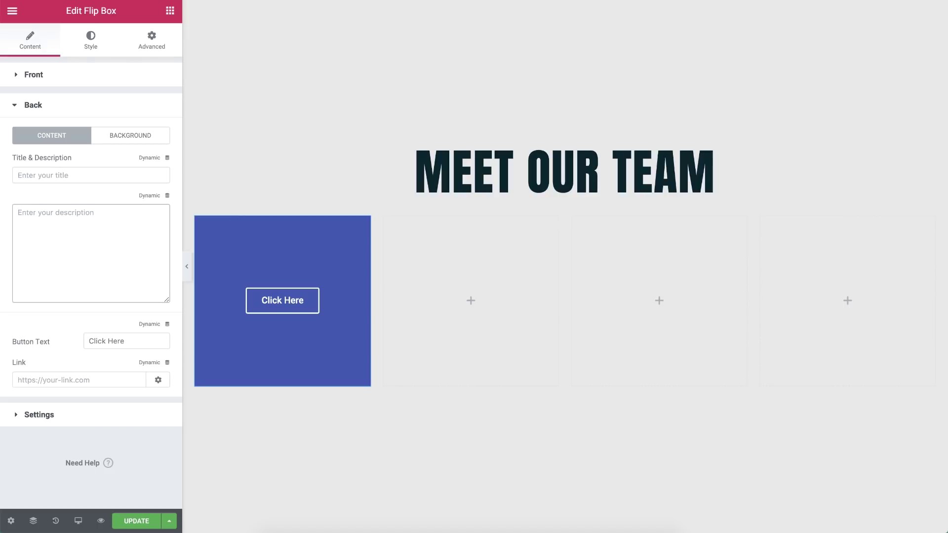
{"action": "left_click_drag", "start_coordinate": [136, 338], "coordinate": [3, 336]}
{"action": "type", "text": "READ "}
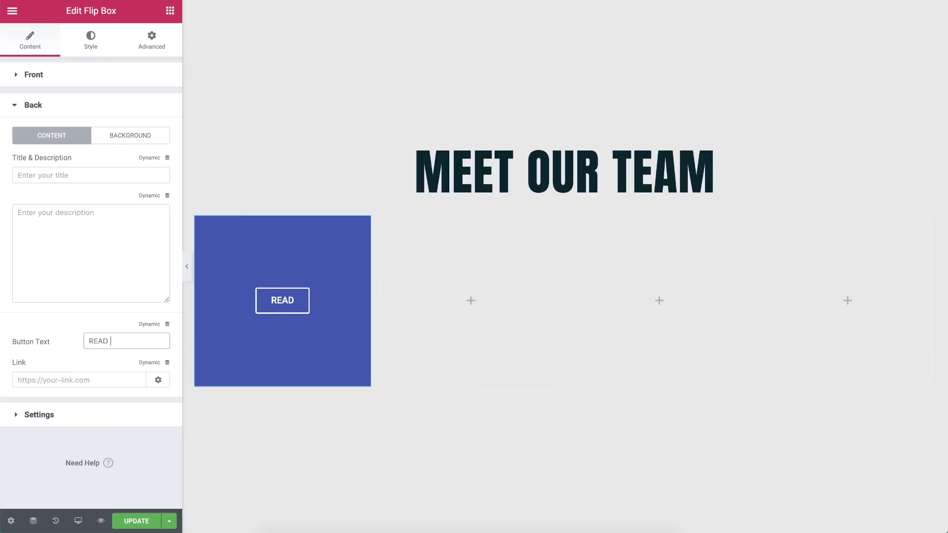
{"action": "type", "text": "MORE"}
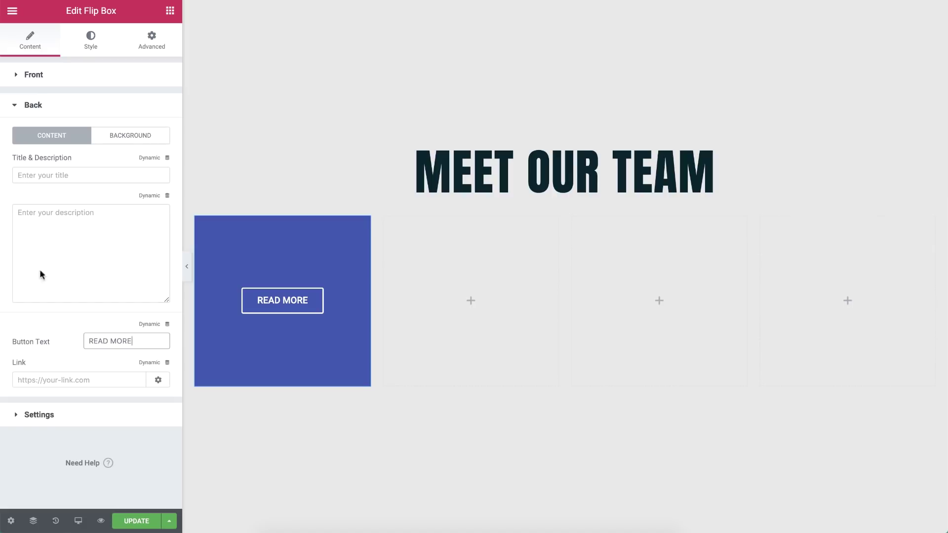
- Set the skater photo as the back background, positioned Center Center with Cover size
{"action": "left_click", "coordinate": [122, 138]}
{"action": "left_click", "coordinate": [124, 158]}
{"action": "left_click", "coordinate": [93, 248]}
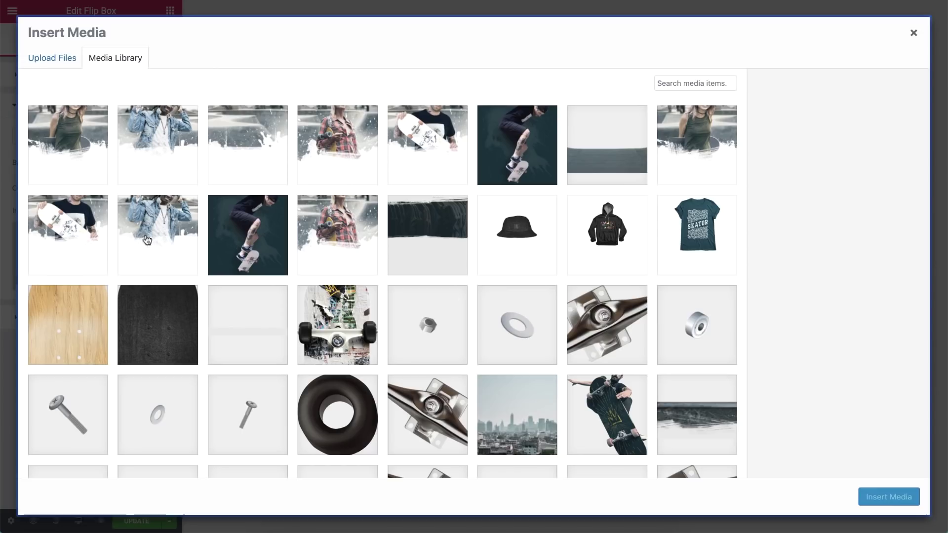
{"action": "left_click", "coordinate": [245, 232]}
{"action": "left_click", "coordinate": [872, 493]}
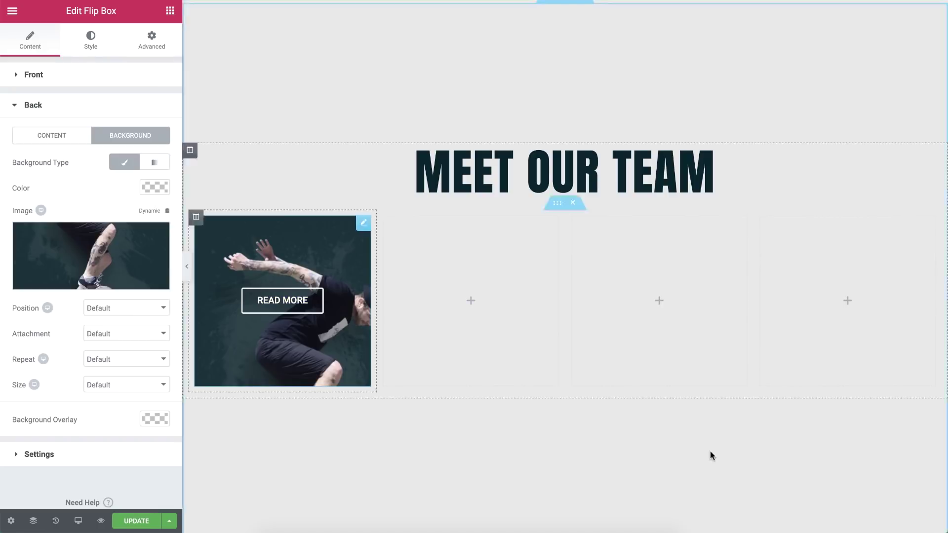
{"action": "left_click", "coordinate": [126, 309]}
{"action": "left_click", "coordinate": [130, 360]}
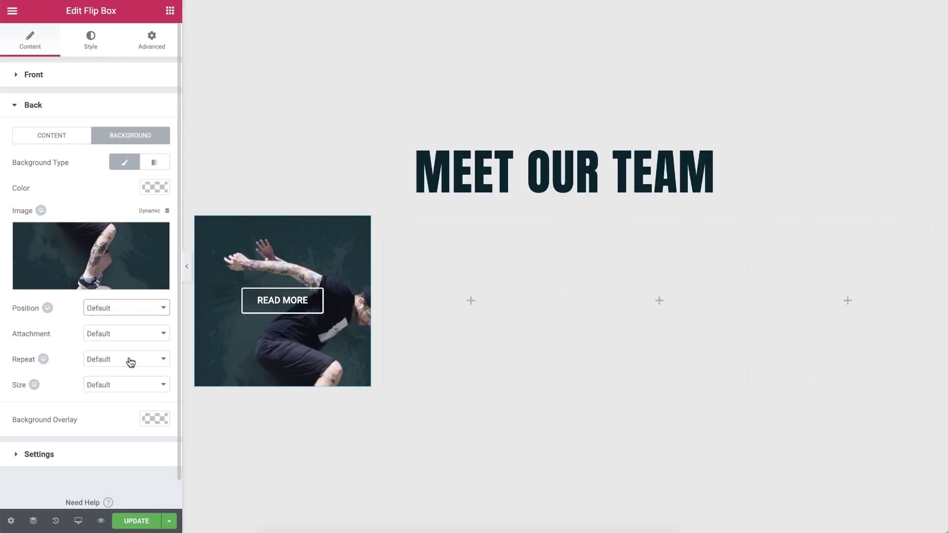
{"action": "left_click", "coordinate": [131, 385]}
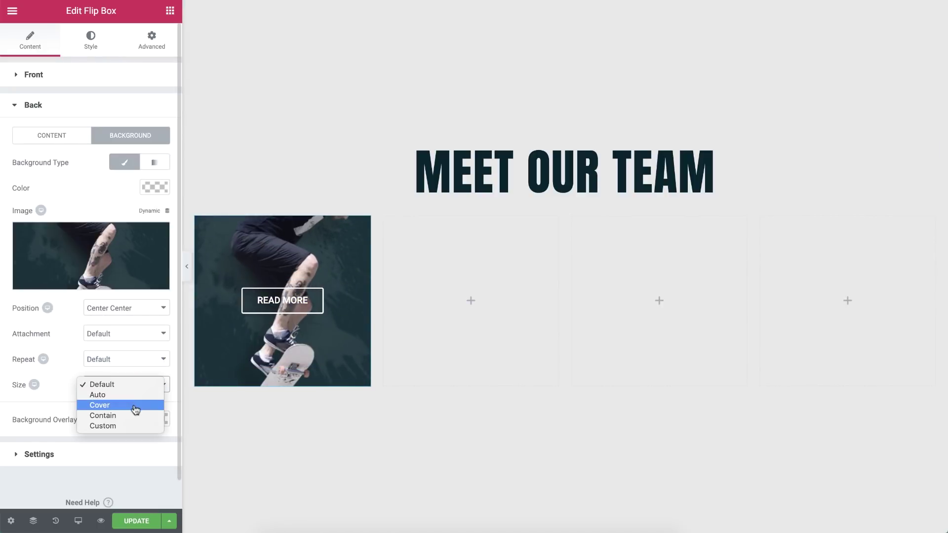
{"action": "left_click", "coordinate": [135, 403]}
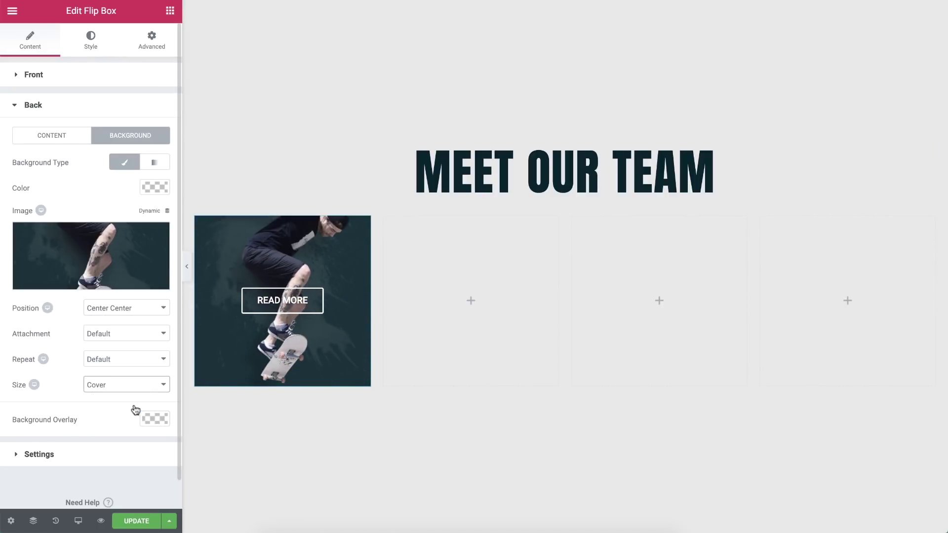
{"action": "left_click", "coordinate": [122, 447]}
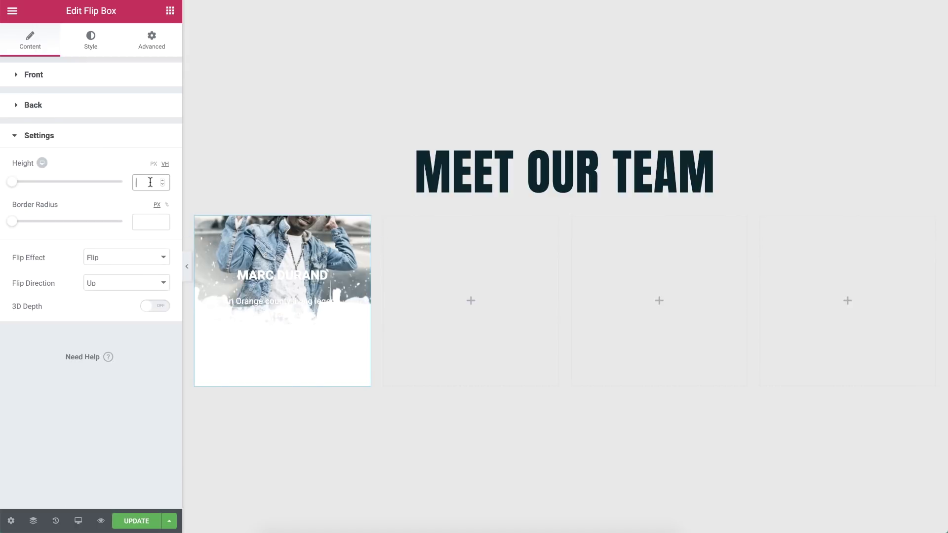
- Set the flip box height to 70 VH, flip direction Right, and enable 3D Depth
{"action": "type", "text": "70"}
{"action": "left_click", "coordinate": [144, 280]}
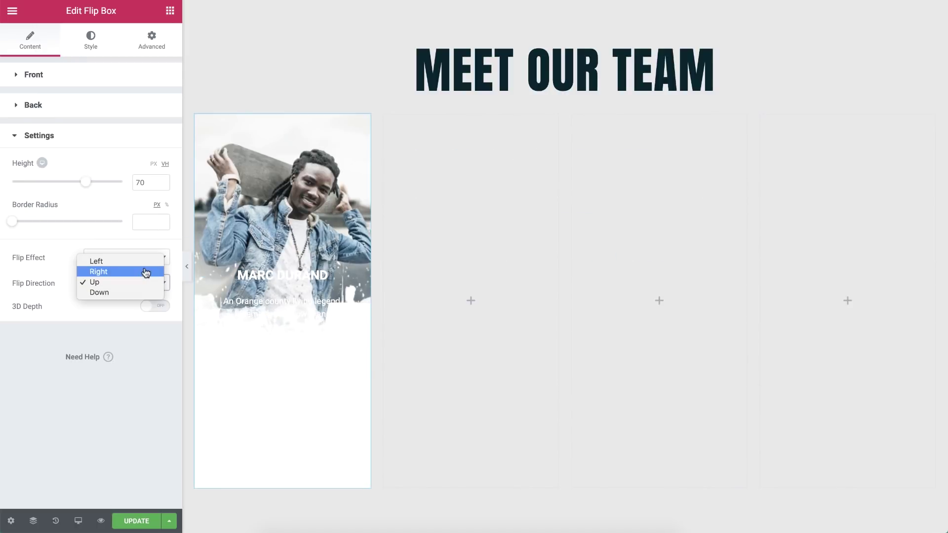
{"action": "key", "text": "Escape"}
{"action": "mouse_move", "coordinate": [219, 268]}
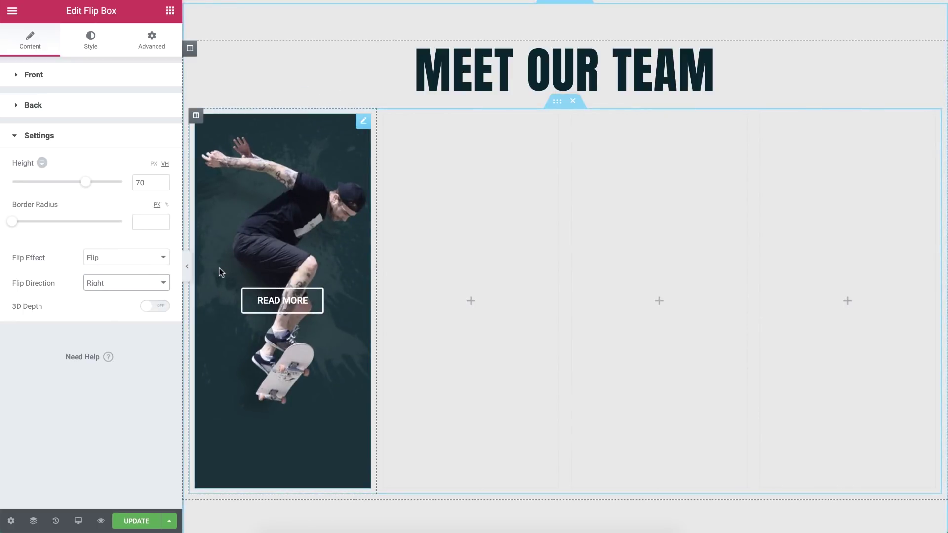
{"action": "left_click", "coordinate": [162, 307]}
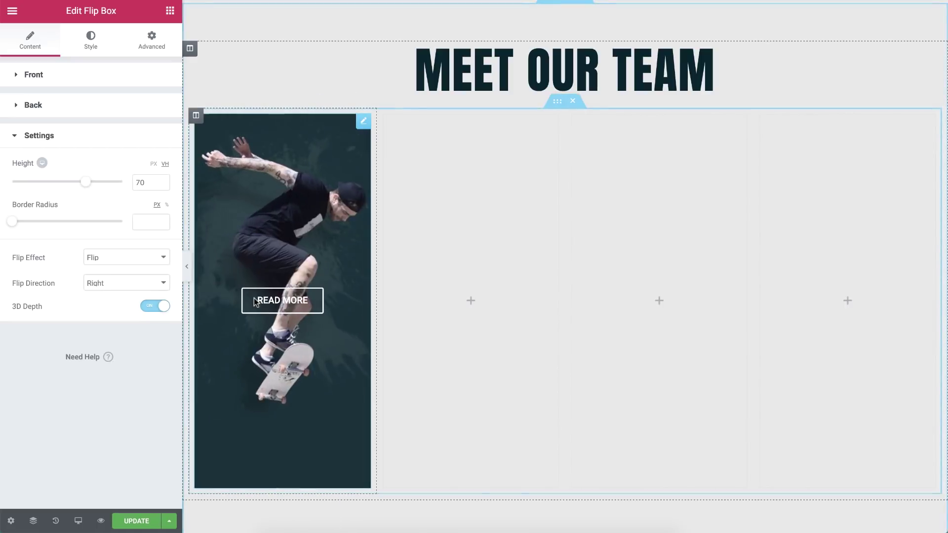
{"action": "mouse_move", "coordinate": [306, 302]}
{"action": "left_click", "coordinate": [88, 44]}
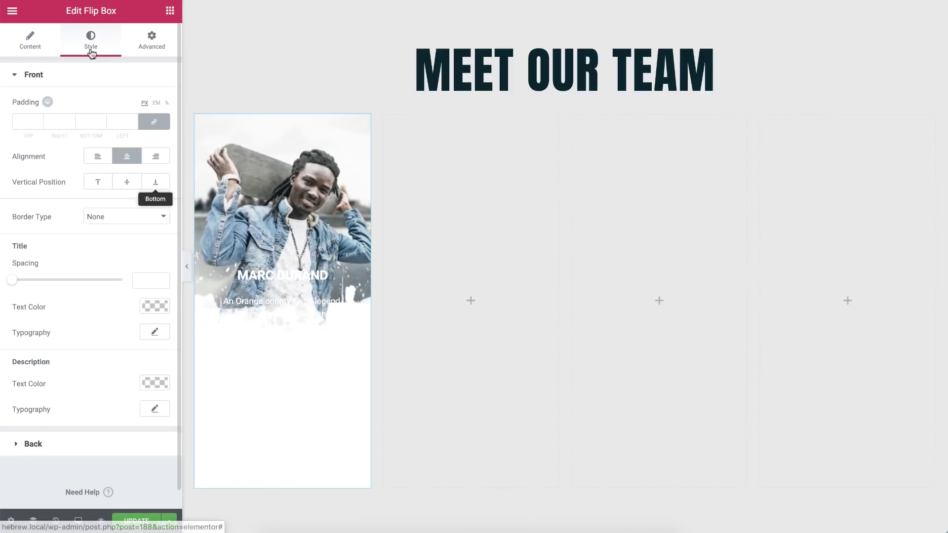
- Align the front content to the bottom, colour the title #00272d and the description black
{"action": "left_click", "coordinate": [163, 187]}
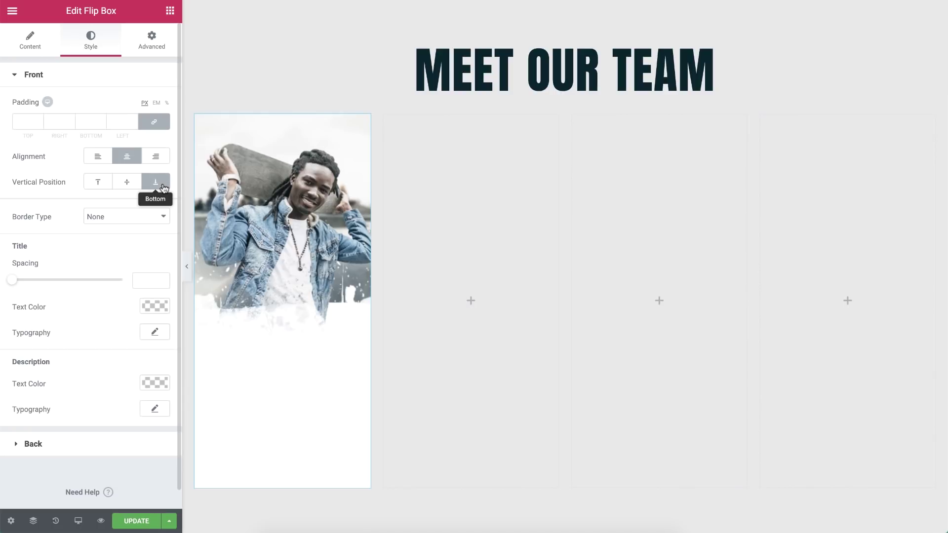
{"action": "left_click", "coordinate": [148, 307]}
{"action": "left_click", "coordinate": [39, 306]}
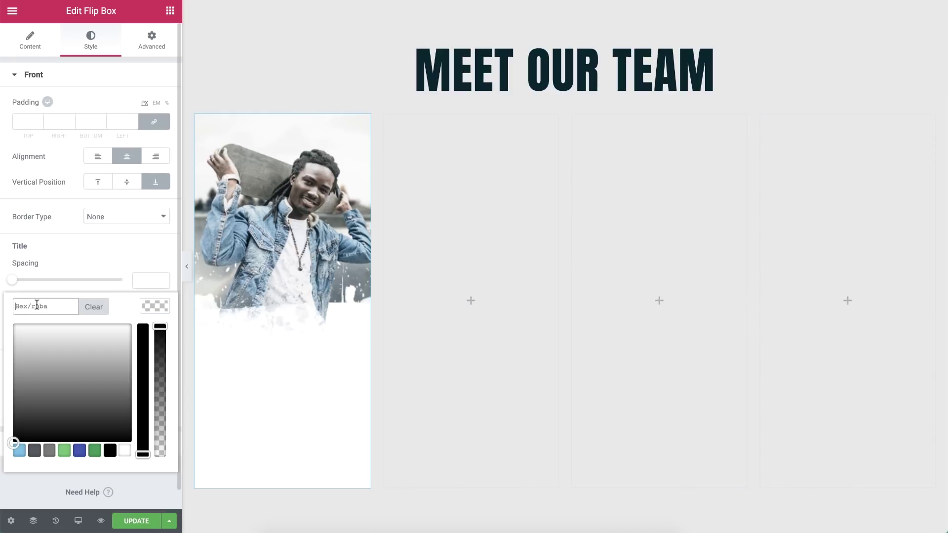
{"action": "type", "text": "#00272d"}
{"action": "left_click", "coordinate": [64, 276]}
{"action": "left_click", "coordinate": [154, 383]}
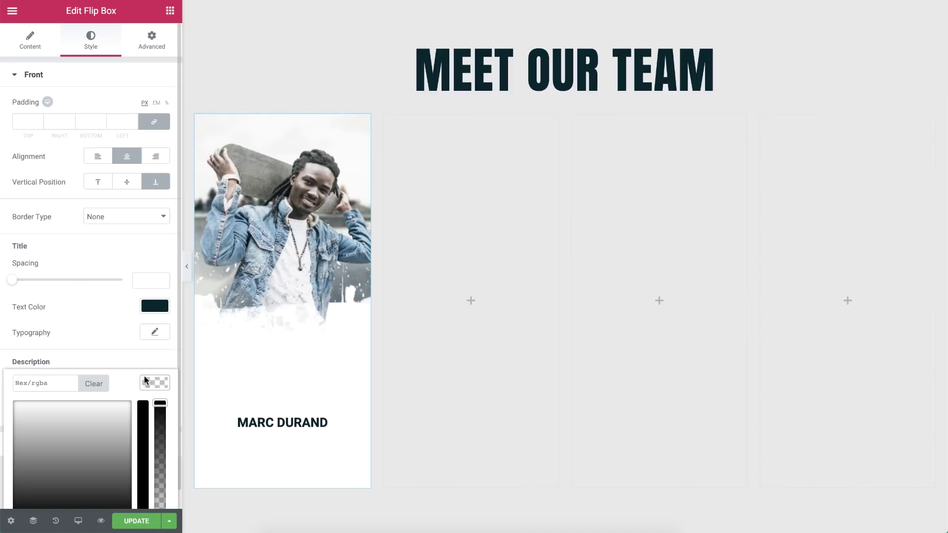
{"action": "scroll", "coordinate": [113, 445], "scroll_direction": "down", "scroll_amount": 1}
{"action": "left_click", "coordinate": [108, 486]}
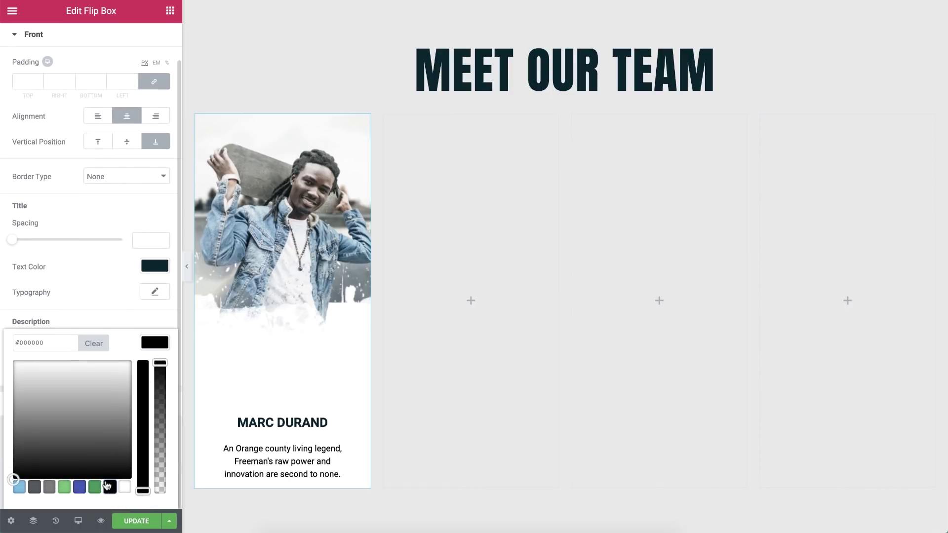
- Set the front title typography to Anton, size 30, weight Normal
{"action": "left_click", "coordinate": [151, 292]}
{"action": "left_click", "coordinate": [134, 346]}
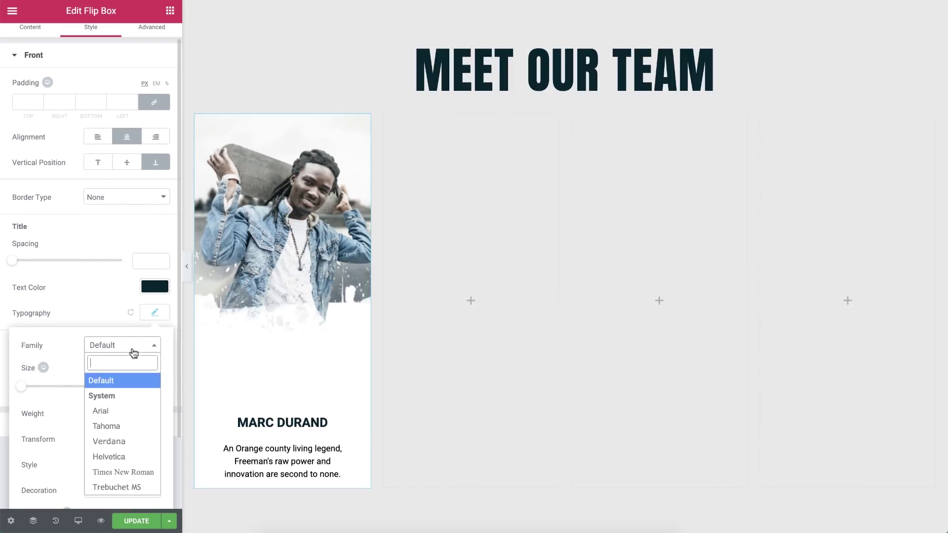
{"action": "type", "text": "anton"}
{"action": "left_click", "coordinate": [124, 395]}
{"action": "left_click", "coordinate": [143, 384]}
{"action": "type", "text": "30"}
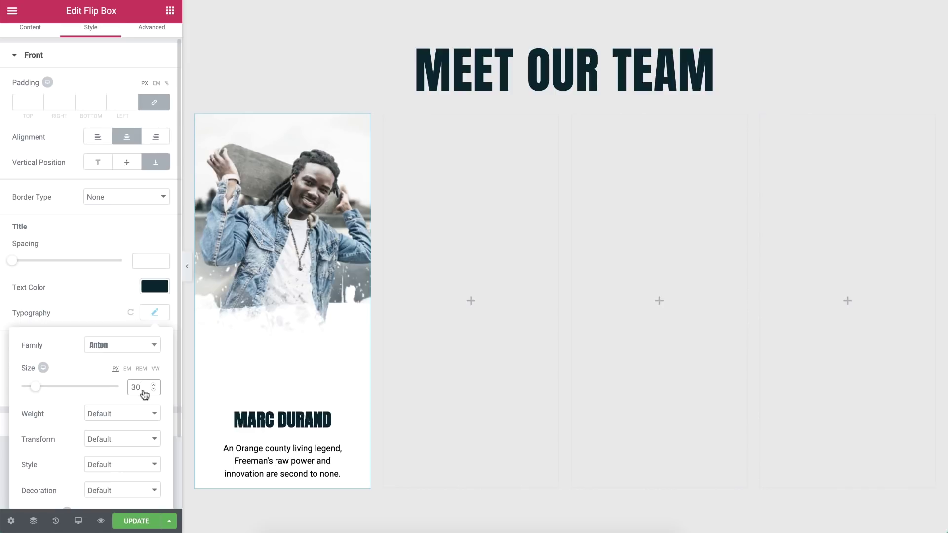
{"action": "left_click", "coordinate": [132, 414]}
{"action": "left_click", "coordinate": [137, 423]}
{"action": "left_click", "coordinate": [106, 315]}
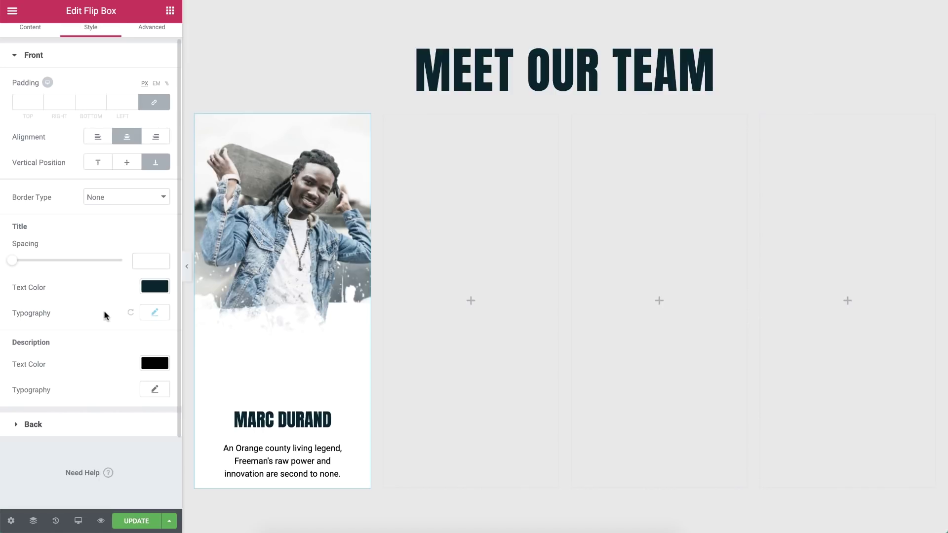
- Set the front description font to Lato
{"action": "left_click", "coordinate": [146, 392]}
{"action": "scroll", "coordinate": [140, 419], "scroll_direction": "down", "scroll_amount": 3}
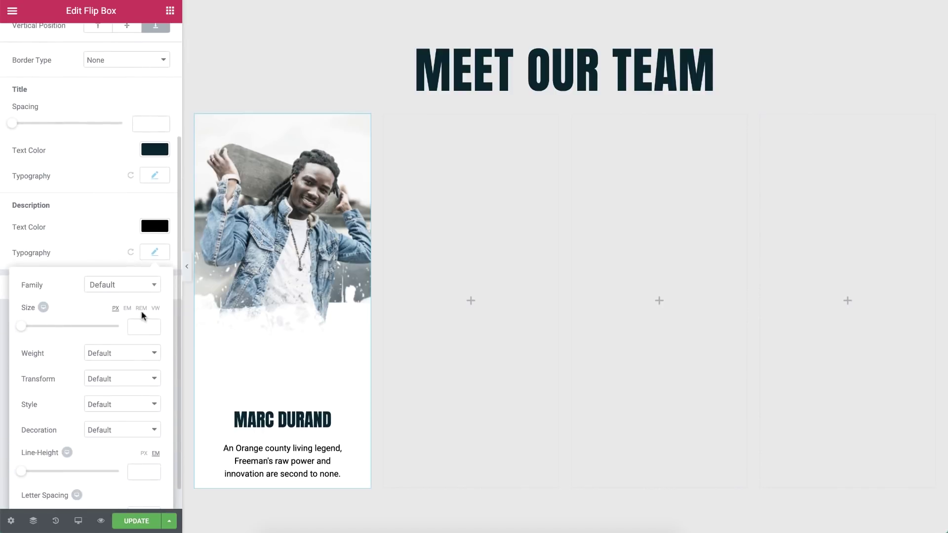
{"action": "left_click", "coordinate": [143, 285]}
{"action": "type", "text": "lato"}
{"action": "key", "text": "Return"}
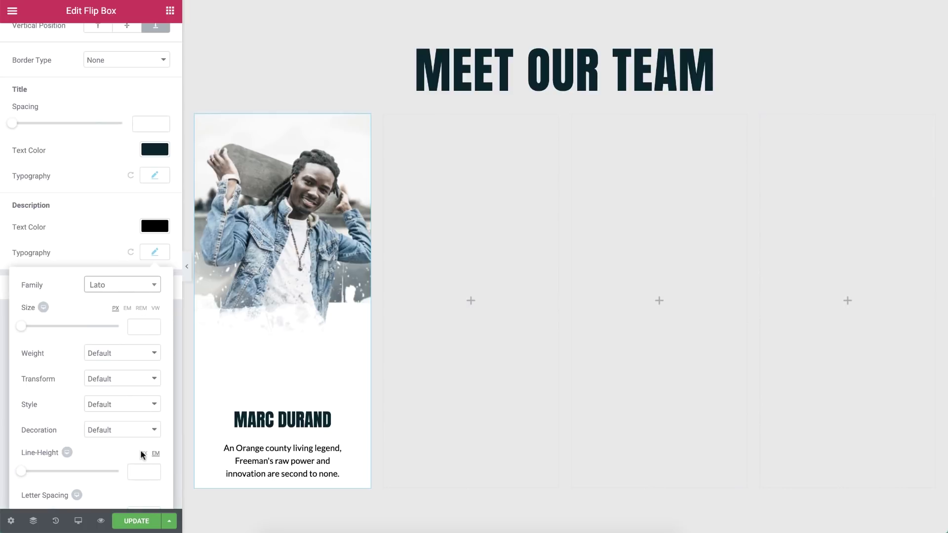
{"action": "left_click", "coordinate": [99, 251]}
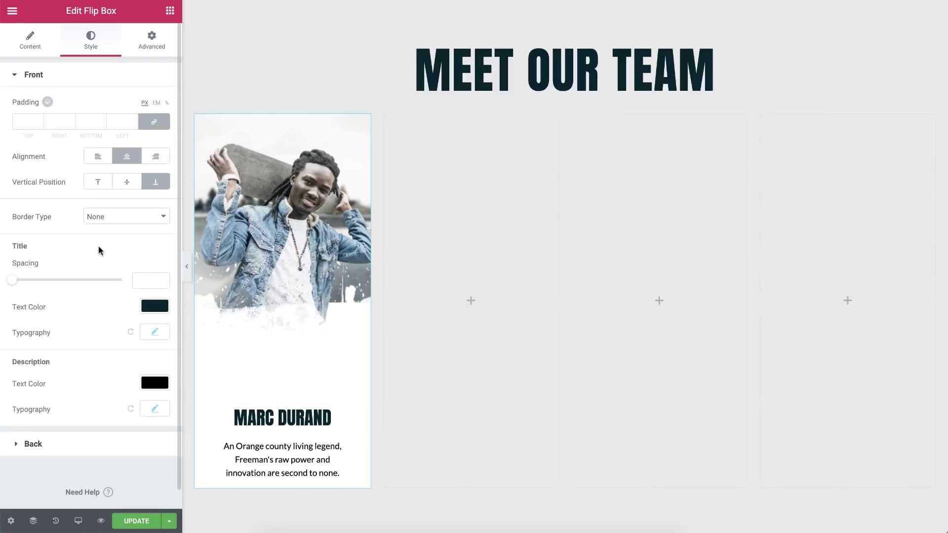
- Unlink the front padding and set it to 0, 50, 80, 50
{"action": "left_click", "coordinate": [154, 121]}
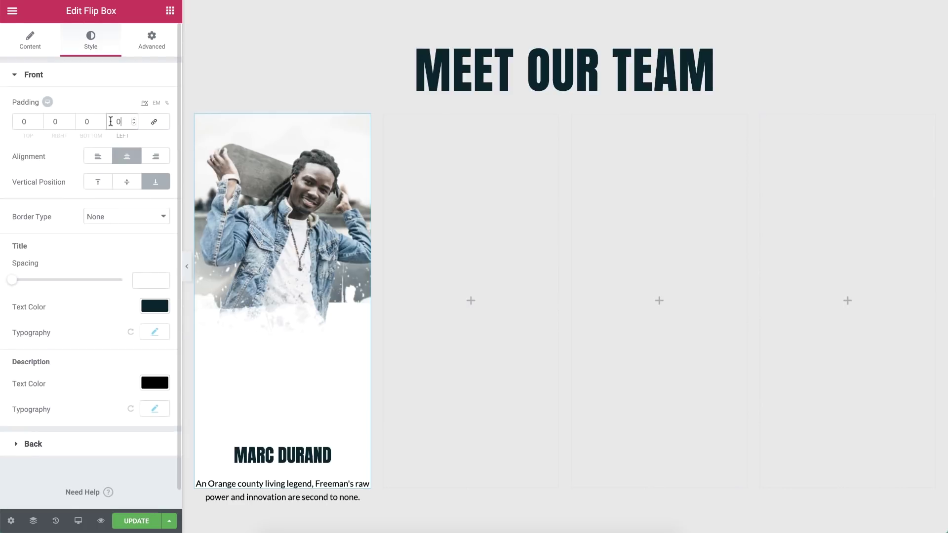
{"action": "type", "text": "50"}
{"action": "double_click", "coordinate": [59, 123]}
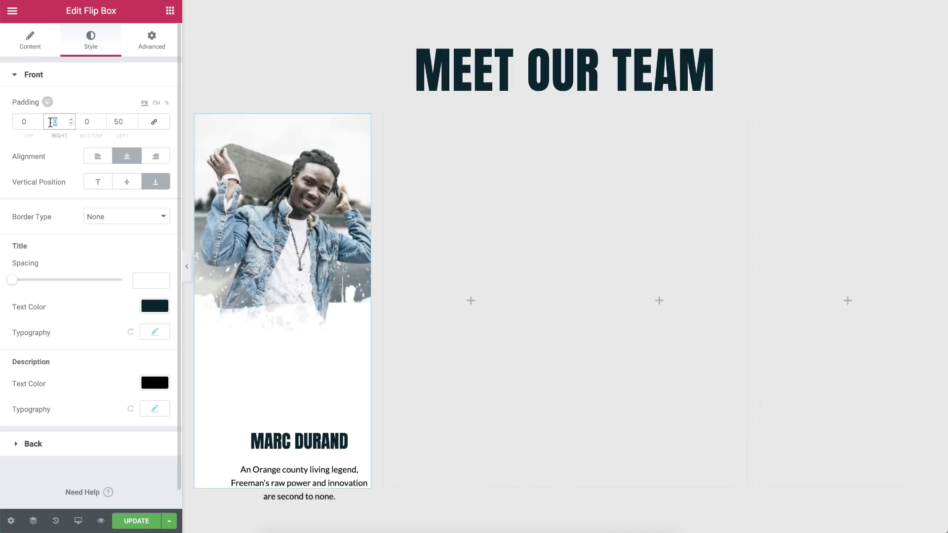
{"action": "type", "text": "50"}
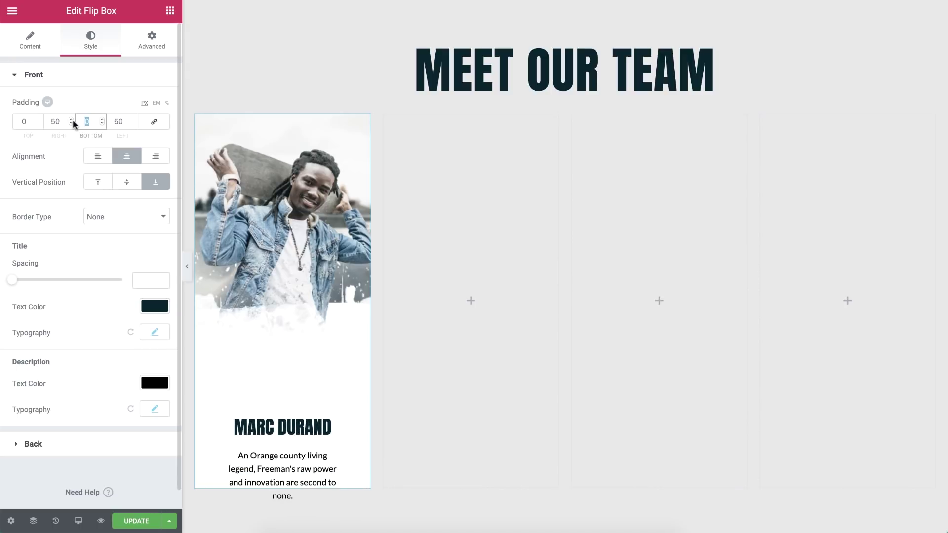
{"action": "type", "text": "80"}
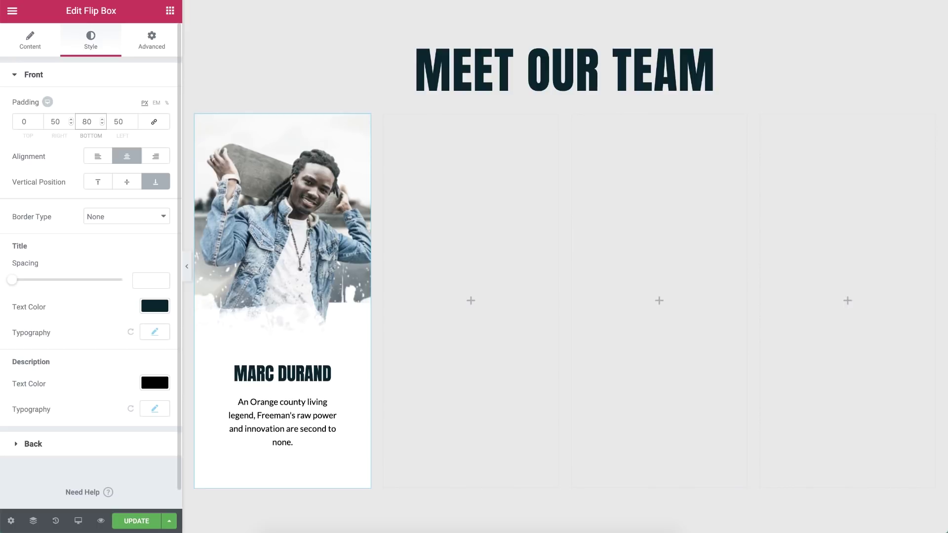
{"action": "left_click", "coordinate": [66, 450]}
- Align the back content to the bottom and make the READ MORE button Medium size
{"action": "left_click", "coordinate": [155, 213]}
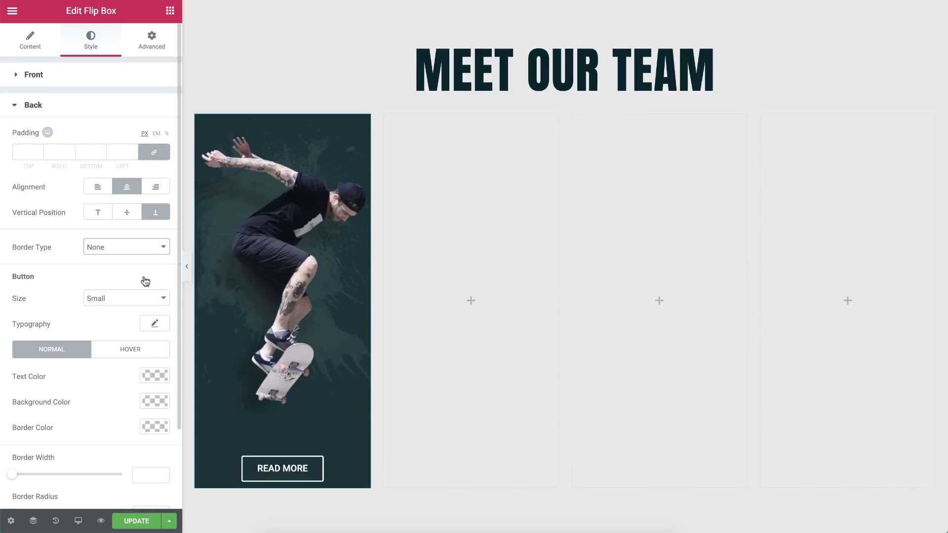
{"action": "left_click", "coordinate": [142, 298]}
{"action": "left_click", "coordinate": [148, 308]}
- Set the button typography to Lato Bold with 1.6 letter spacing
{"action": "left_click", "coordinate": [150, 323]}
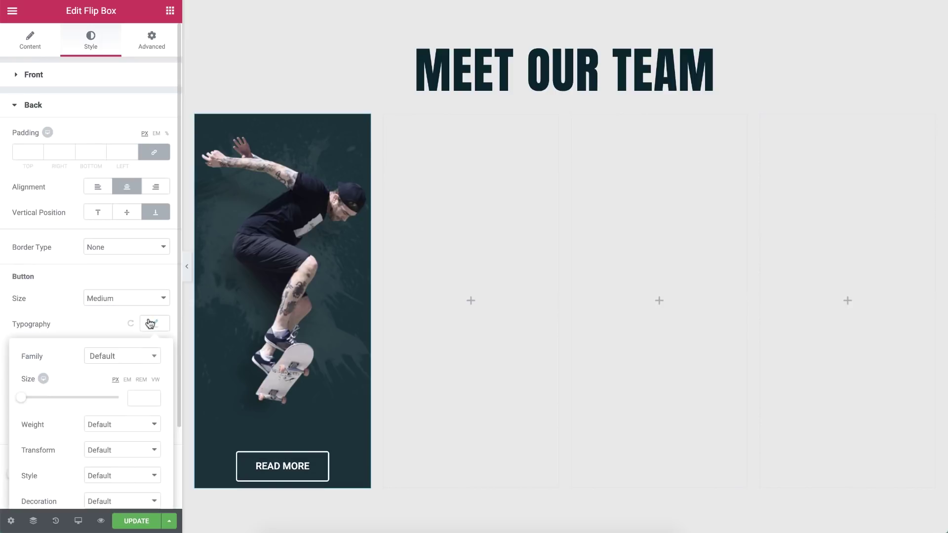
{"action": "left_click", "coordinate": [111, 361]}
{"action": "type", "text": "lato"}
{"action": "key", "text": "Return"}
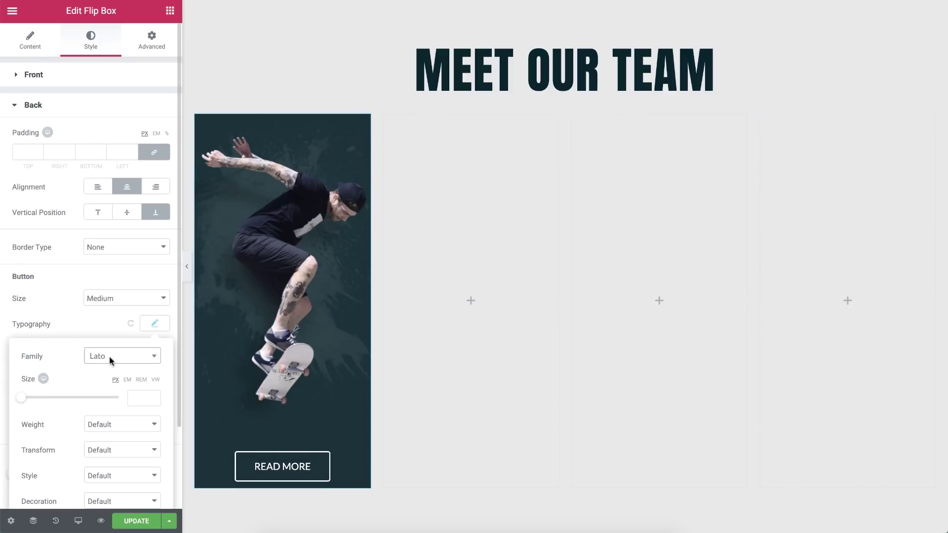
{"action": "left_click", "coordinate": [113, 424]}
{"action": "left_click", "coordinate": [113, 445]}
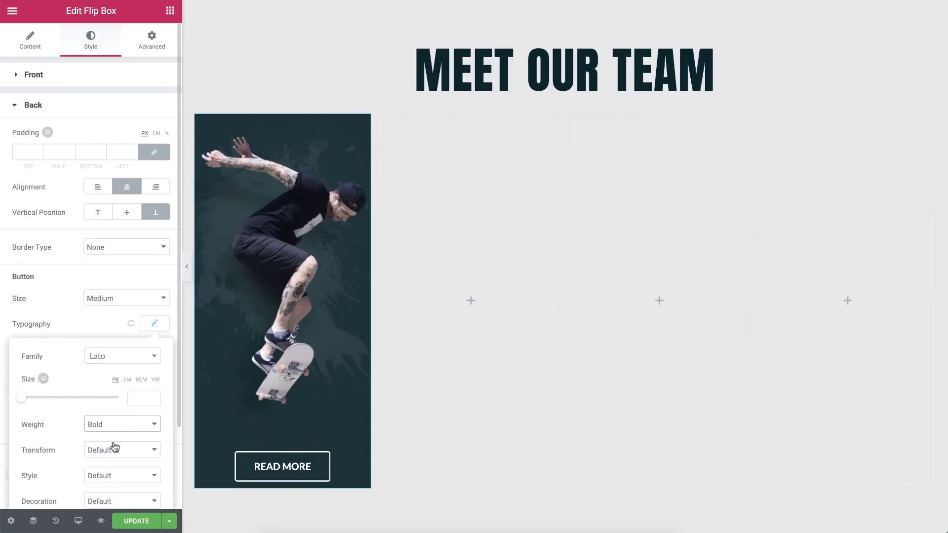
{"action": "scroll", "coordinate": [114, 446], "scroll_direction": "down", "scroll_amount": 2}
{"action": "left_click", "coordinate": [143, 488]}
{"action": "type", "text": "1.6"}
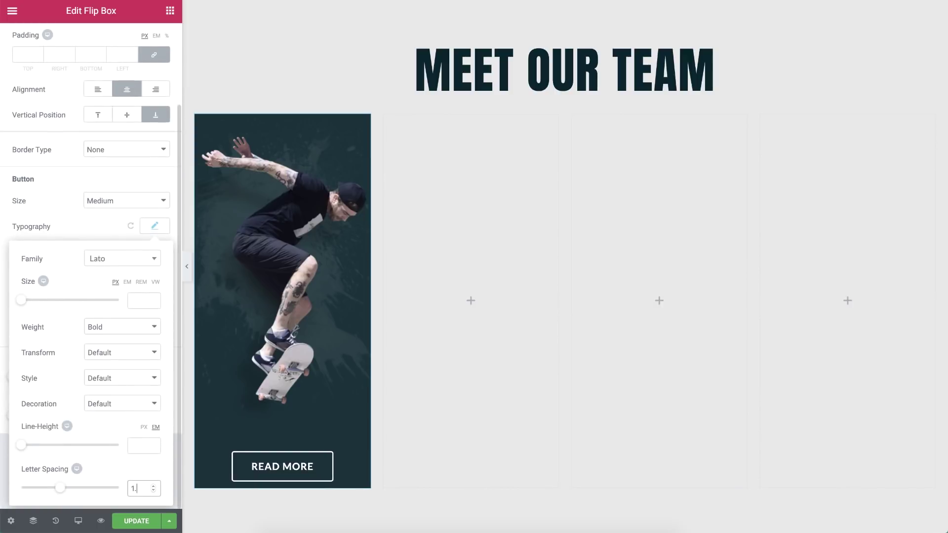
{"action": "left_click", "coordinate": [104, 231]}
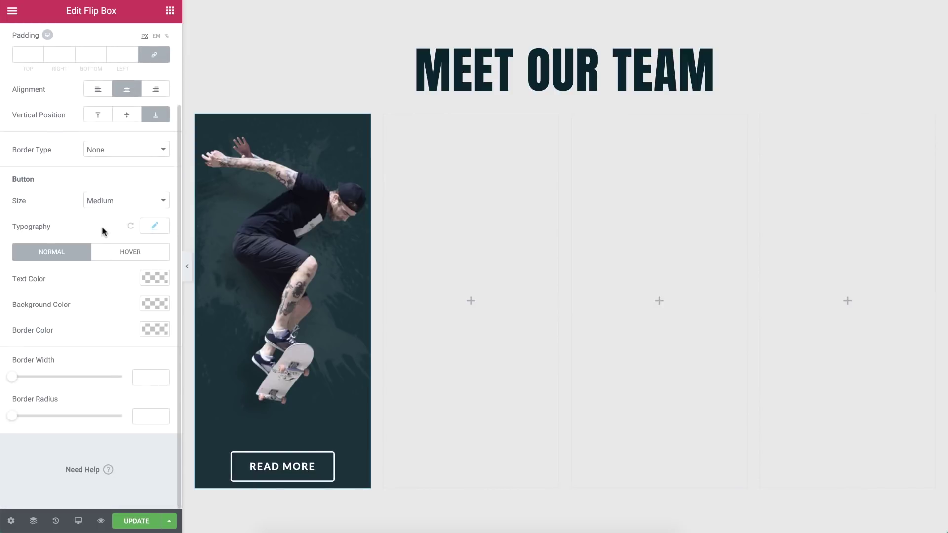
- Colour the button text #00272d and its background yellow #ffc31c
{"action": "left_click", "coordinate": [148, 278]}
{"action": "left_click", "coordinate": [51, 275]}
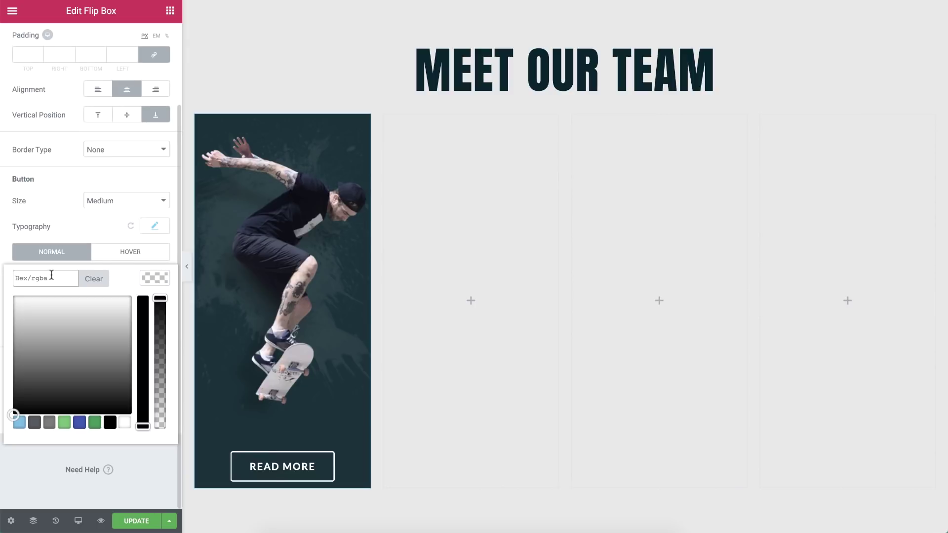
{"action": "type", "text": "#00272d"}
{"action": "left_click", "coordinate": [84, 235]}
{"action": "left_click", "coordinate": [153, 307]}
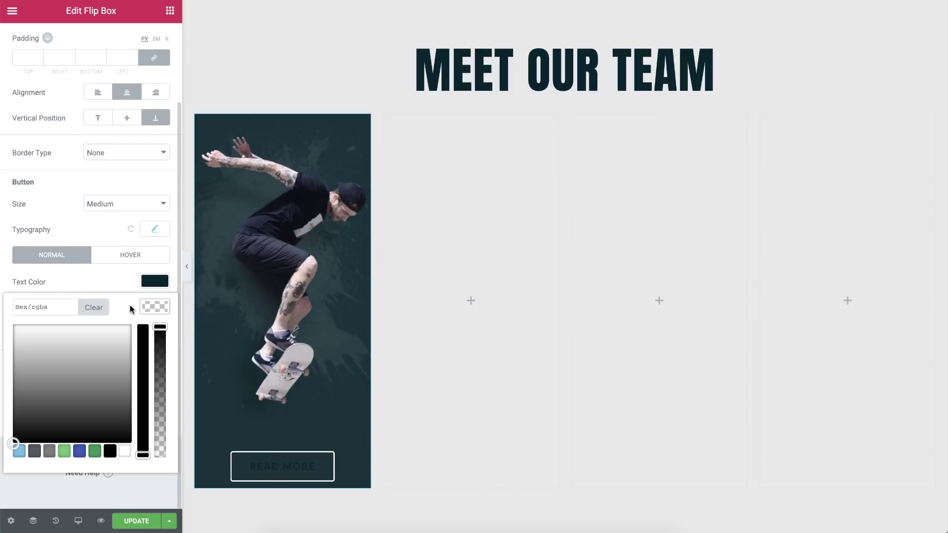
{"action": "left_click", "coordinate": [33, 308]}
{"action": "type", "text": "#ffc31c"}
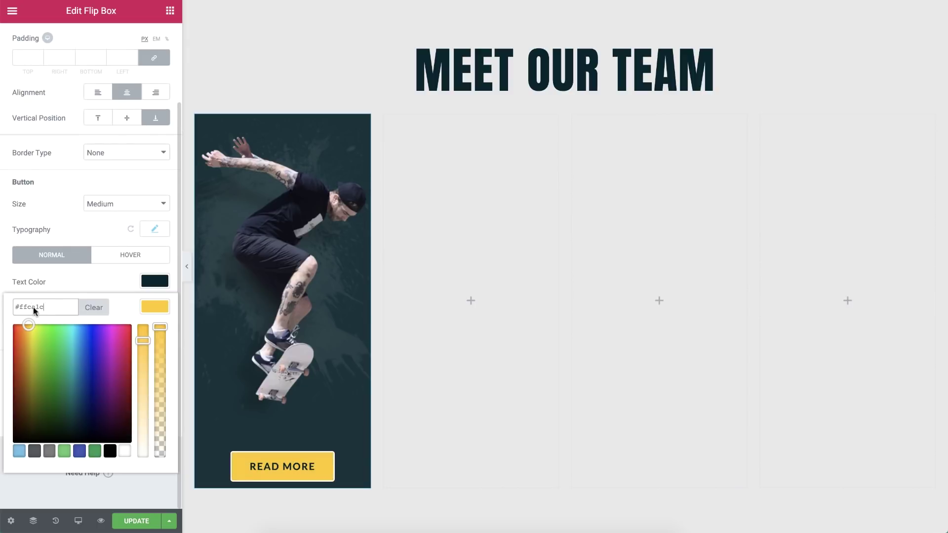
{"action": "left_click", "coordinate": [83, 283]}
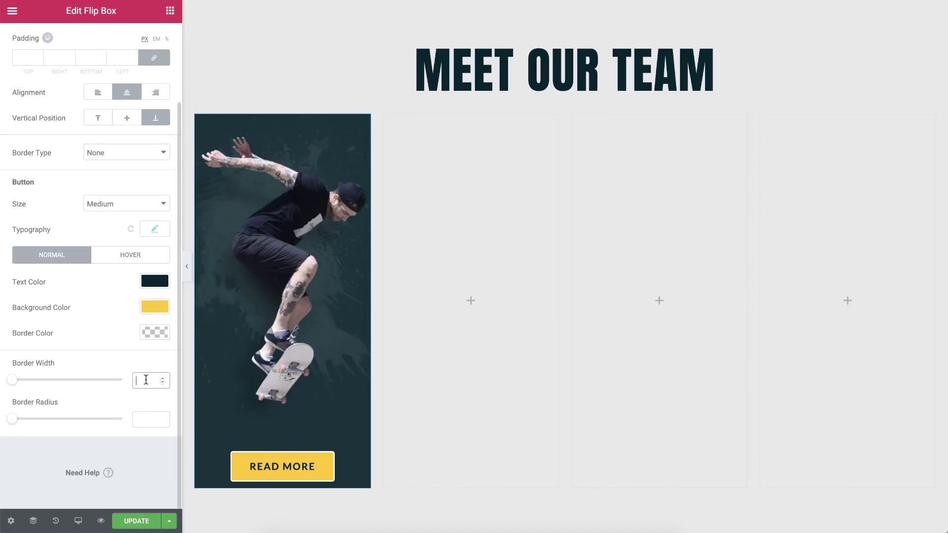
- Set the button border width to 0 and its corner radius to 50
{"action": "type", "text": "0"}
{"action": "left_click", "coordinate": [144, 416]}
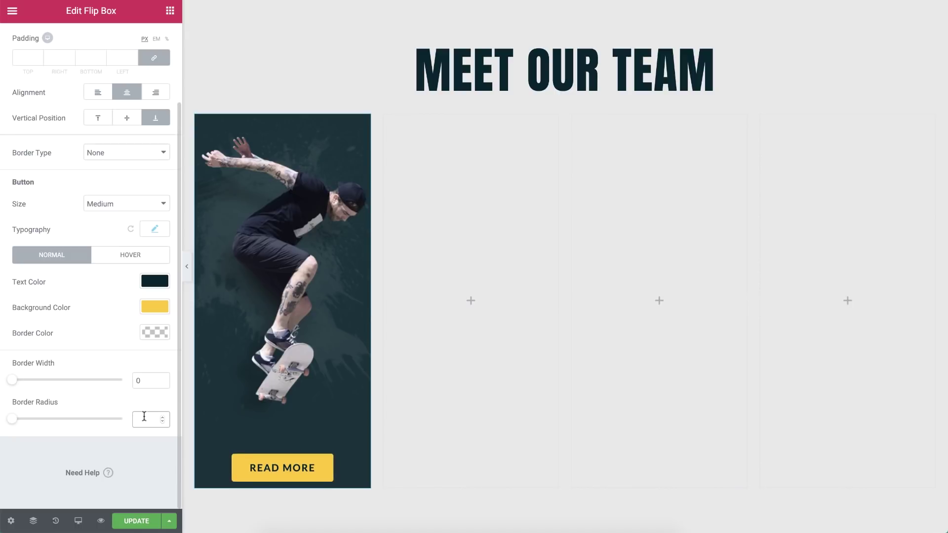
{"action": "type", "text": "50"}
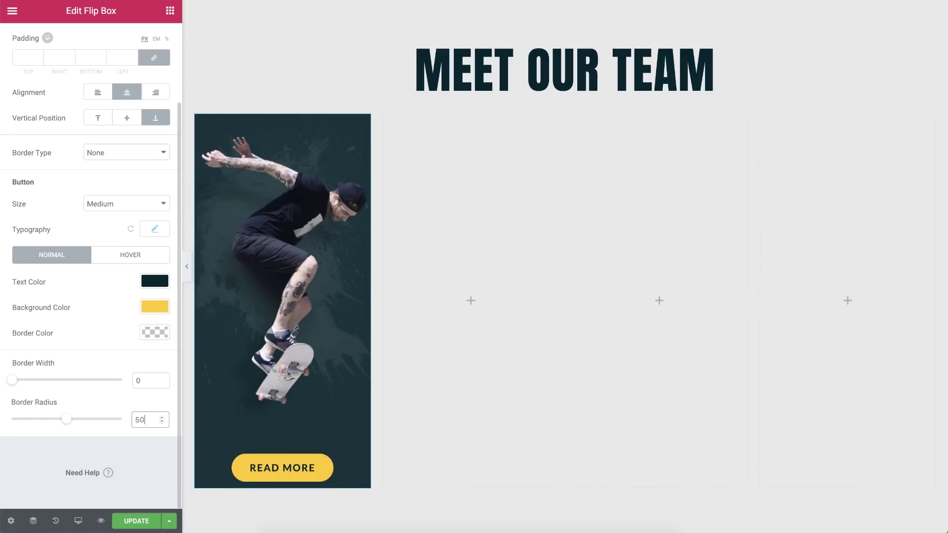
{"action": "left_click", "coordinate": [154, 57]}
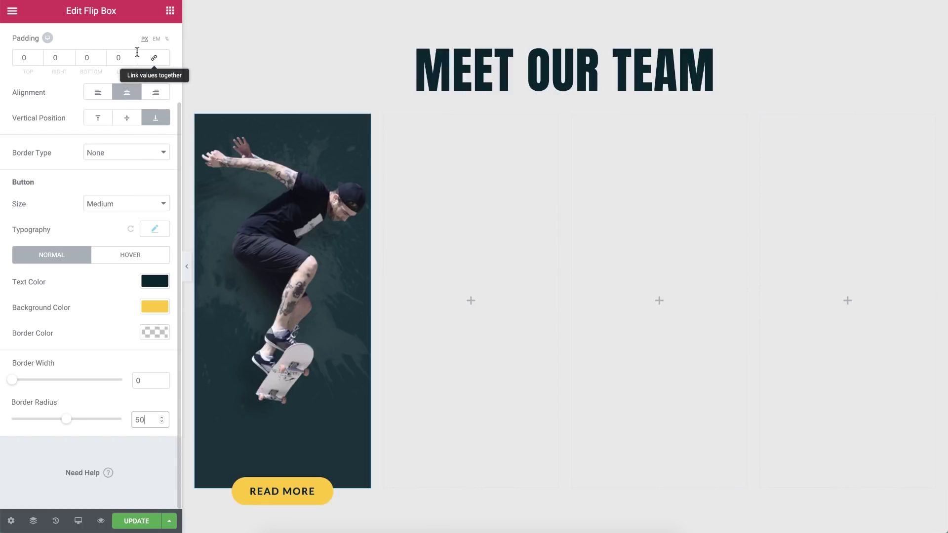
- Set the back bottom padding to 80, then copy the flip box into the other three columns
{"action": "type", "text": "80"}
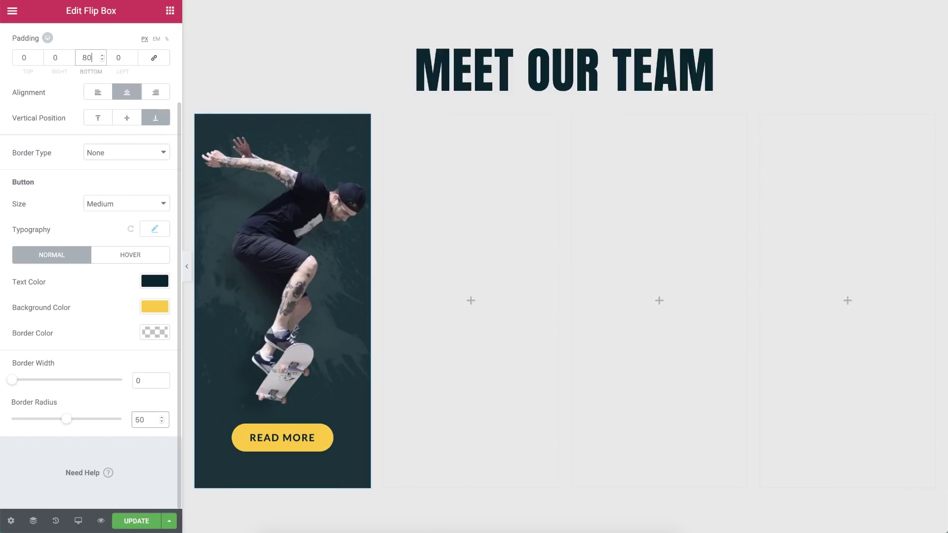
{"action": "right_click", "coordinate": [364, 127]}
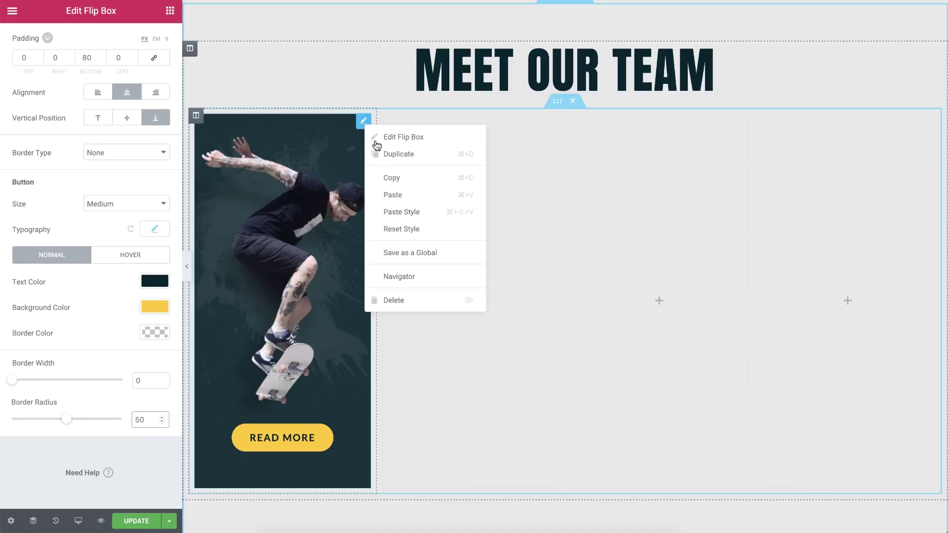
{"action": "left_click", "coordinate": [398, 180]}
{"action": "right_click", "coordinate": [416, 165]}
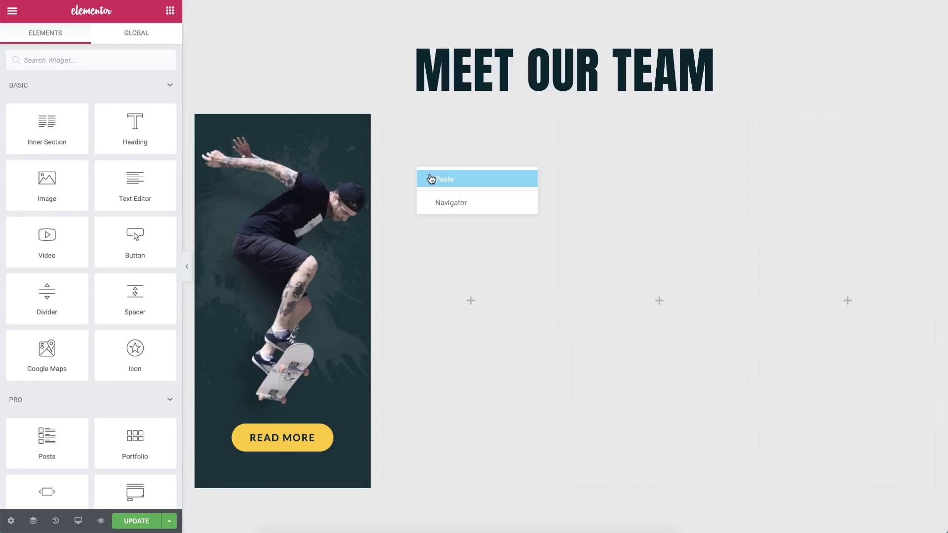
{"action": "left_click", "coordinate": [442, 179]}
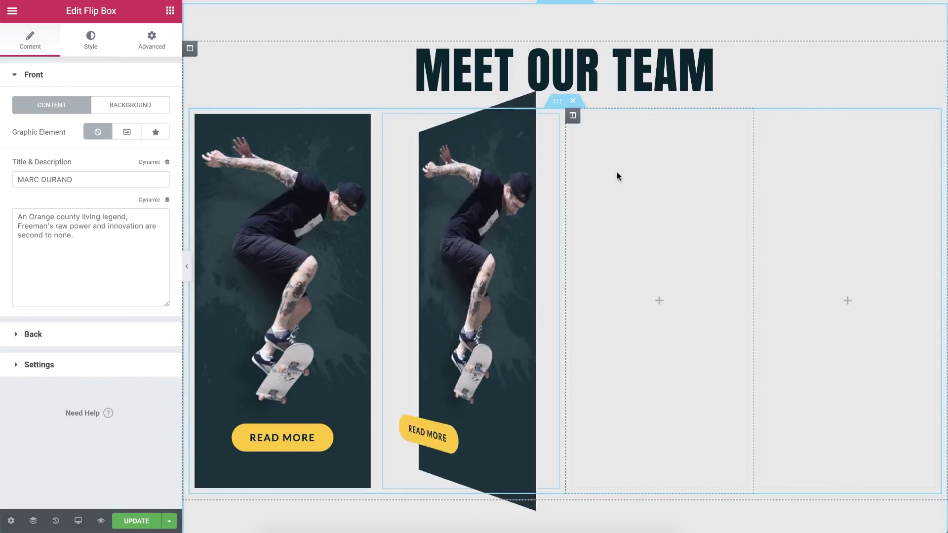
{"action": "right_click", "coordinate": [618, 171]}
{"action": "left_click", "coordinate": [642, 187]}
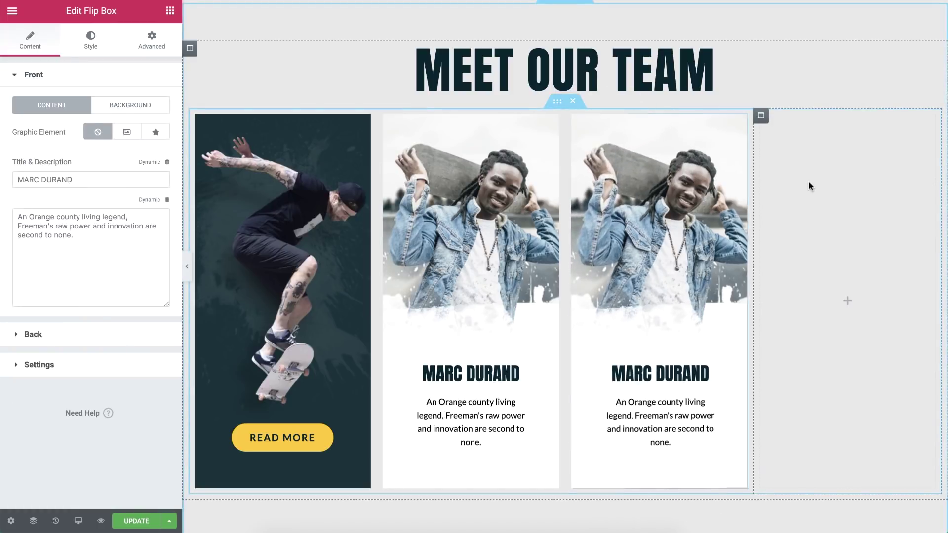
{"action": "right_click", "coordinate": [808, 181]}
{"action": "left_click", "coordinate": [830, 194]}
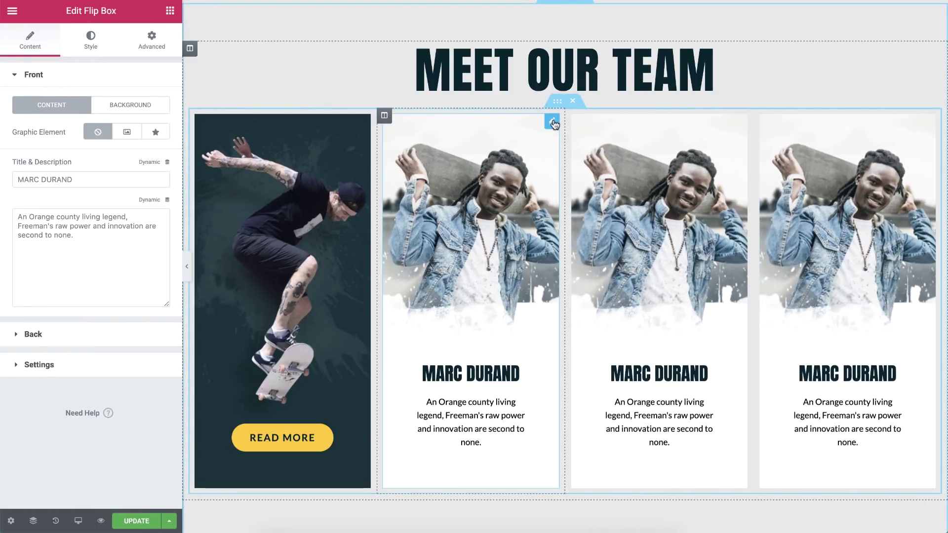
- Give the second flip box a new member's name, bio and background photo
{"action": "left_click", "coordinate": [552, 121]}
{"action": "triple_click", "coordinate": [74, 180]}
{"action": "key", "text": "ctrl+v"}
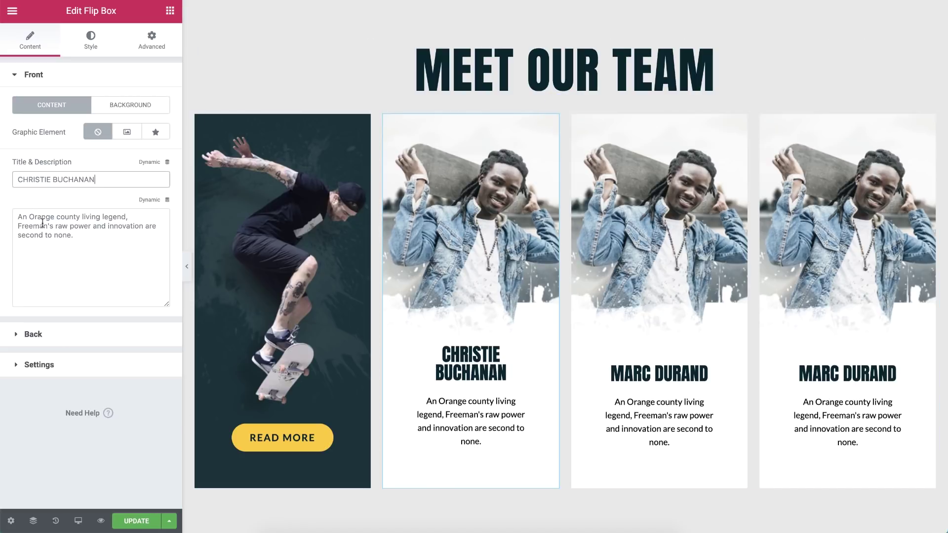
{"action": "triple_click", "coordinate": [89, 226]}
{"action": "key", "text": "ctrl+v"}
{"action": "left_click", "coordinate": [130, 105]}
{"action": "left_click", "coordinate": [91, 227]}
{"action": "left_click", "coordinate": [338, 146]}
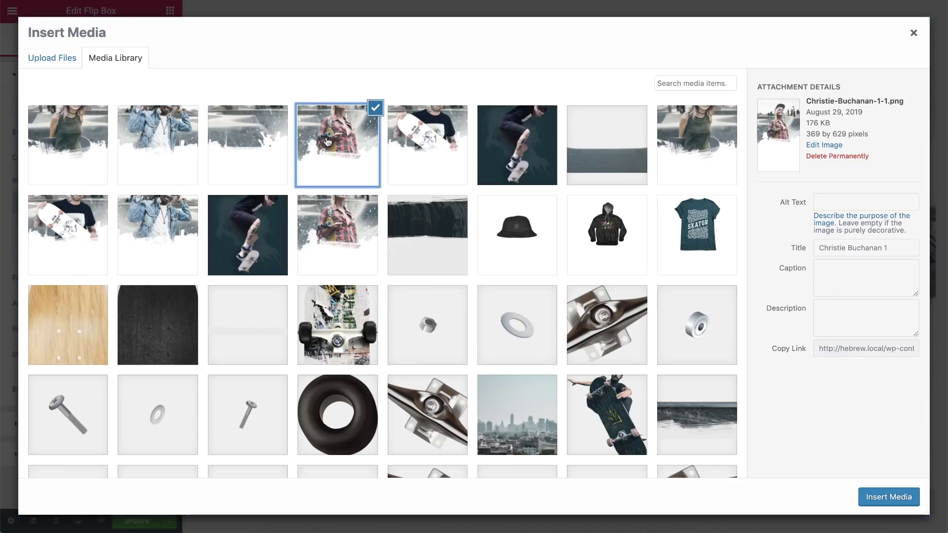
{"action": "left_click", "coordinate": [879, 498]}
- Give the third flip box another member's name, bio and background photo
{"action": "left_click", "coordinate": [709, 124]}
{"action": "triple_click", "coordinate": [74, 179]}
{"action": "key", "text": "ctrl+v"}
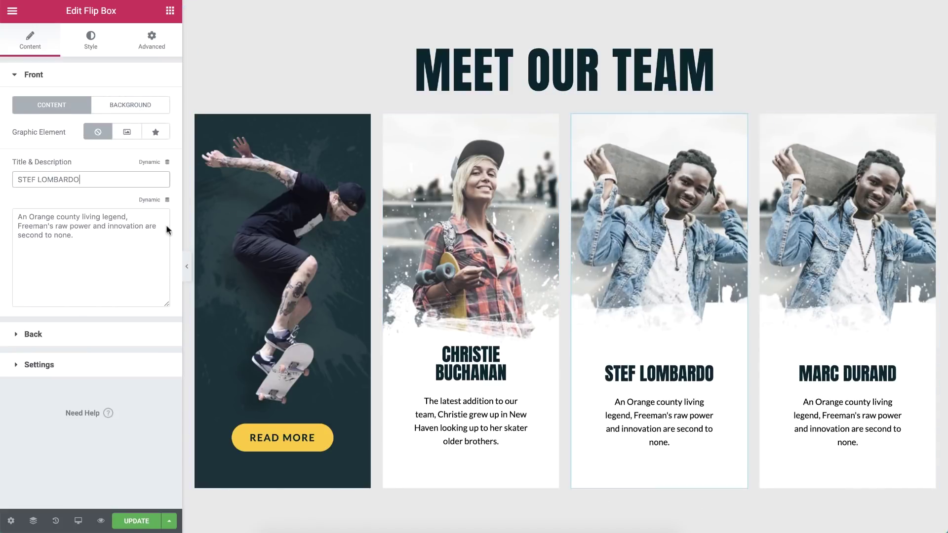
{"action": "triple_click", "coordinate": [166, 224]}
{"action": "key", "text": "ctrl+v"}
{"action": "left_click", "coordinate": [130, 105]}
{"action": "left_click", "coordinate": [90, 227]}
{"action": "left_click", "coordinate": [80, 173]}
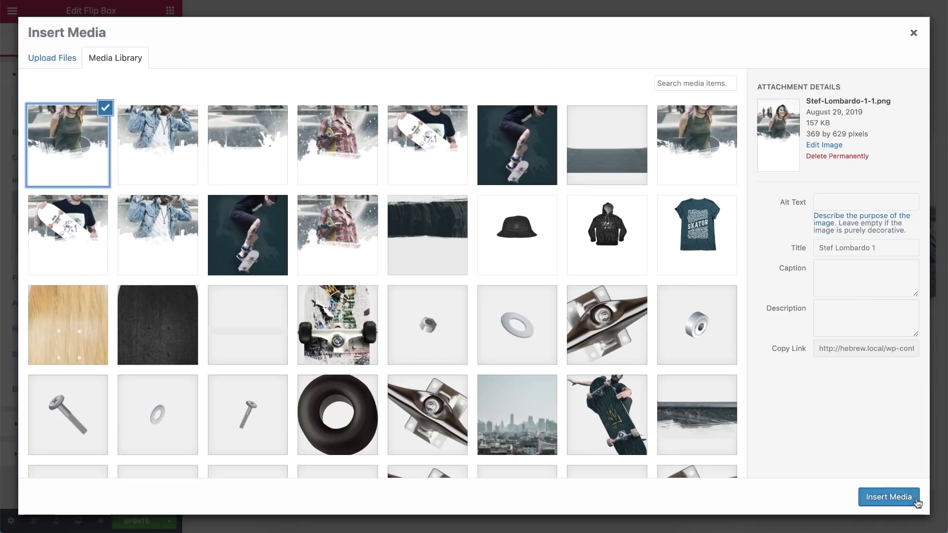
{"action": "left_click", "coordinate": [913, 498]}
- Replace the fourth flip box's description with the fourth member's bio
{"action": "left_click", "coordinate": [884, 235]}
{"action": "triple_click", "coordinate": [96, 227]}
{"action": "key", "text": "ctrl+v"}
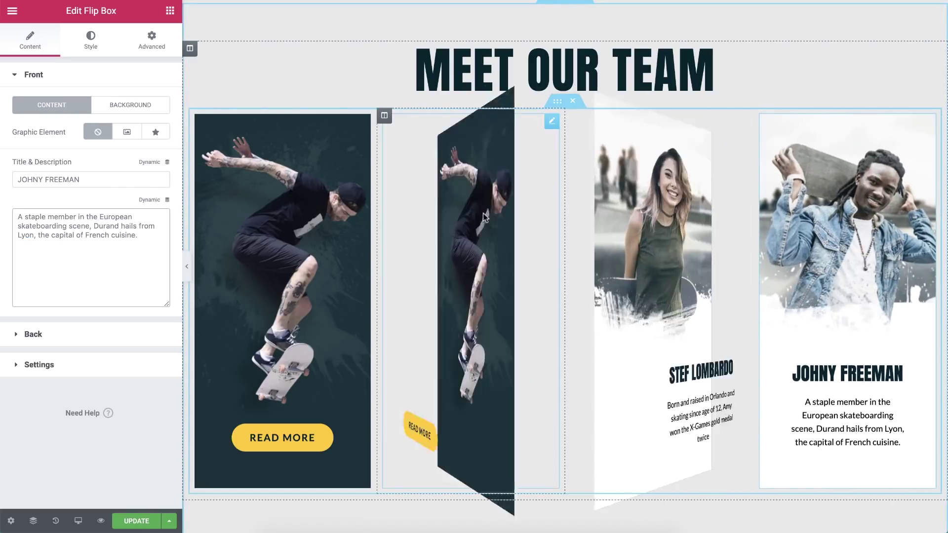
- Give the MEET OUR TEAM heading a 30 px bottom margin and add a section below the cards
{"action": "left_click", "coordinate": [706, 53]}
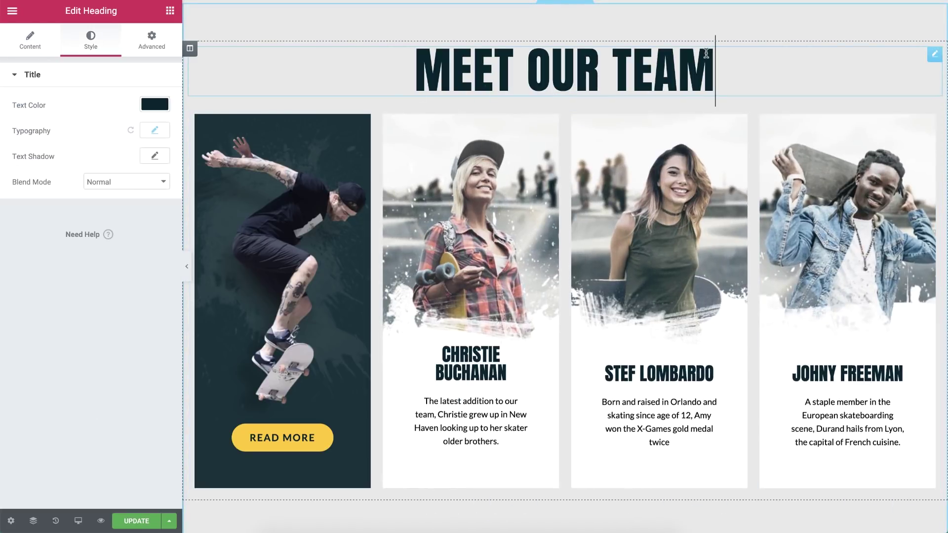
{"action": "left_click", "coordinate": [151, 43]}
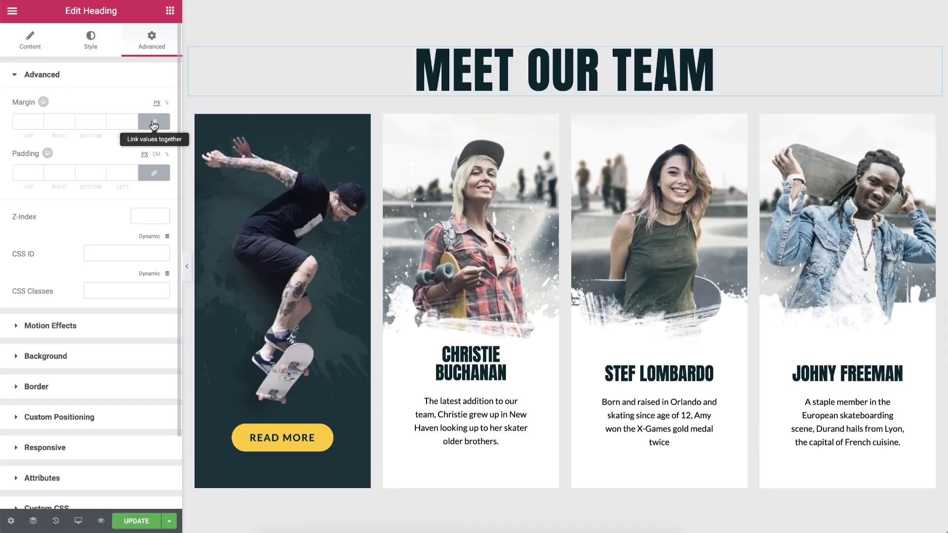
{"action": "type", "text": "30"}
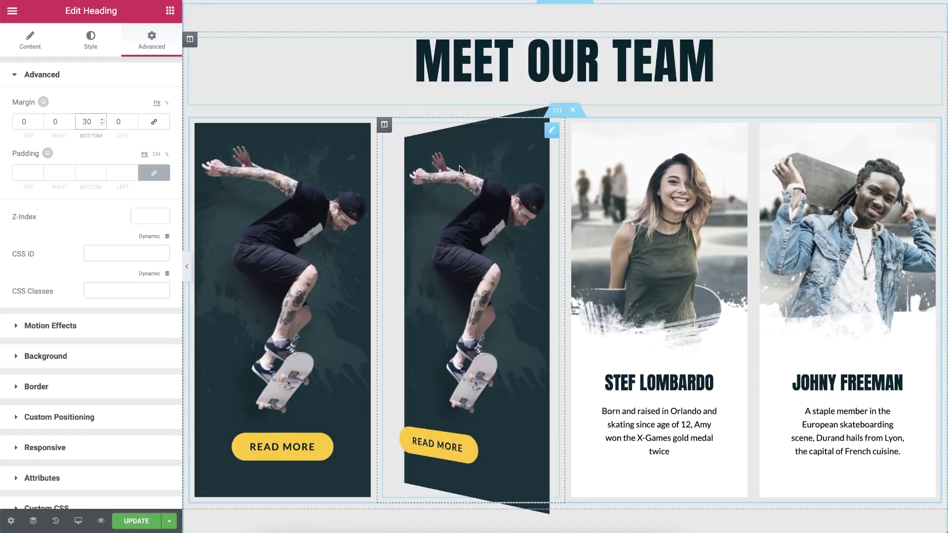
{"action": "scroll", "coordinate": [535, 392], "scroll_direction": "down", "scroll_amount": 3}
{"action": "left_click", "coordinate": [549, 441]}
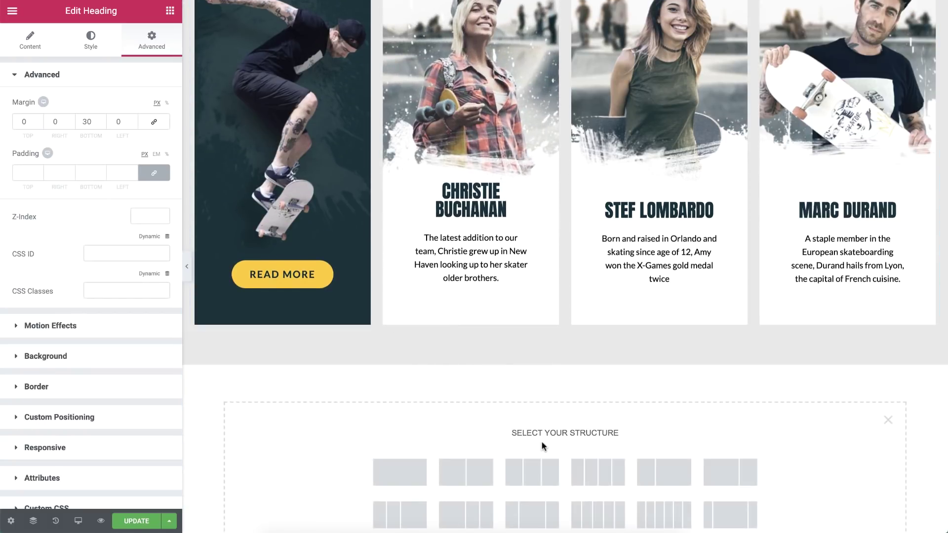
- Make the section single-column, 500 wide, no column gap, 60 vh minimum height, columns top-aligned
{"action": "left_click", "coordinate": [416, 472]}
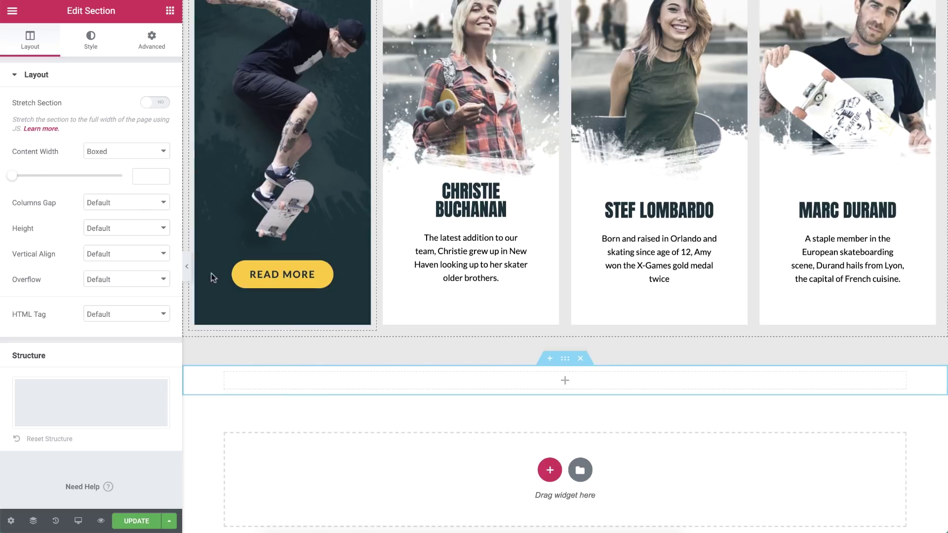
{"action": "left_click", "coordinate": [148, 176]}
{"action": "type", "text": "500"}
{"action": "left_click", "coordinate": [137, 203]}
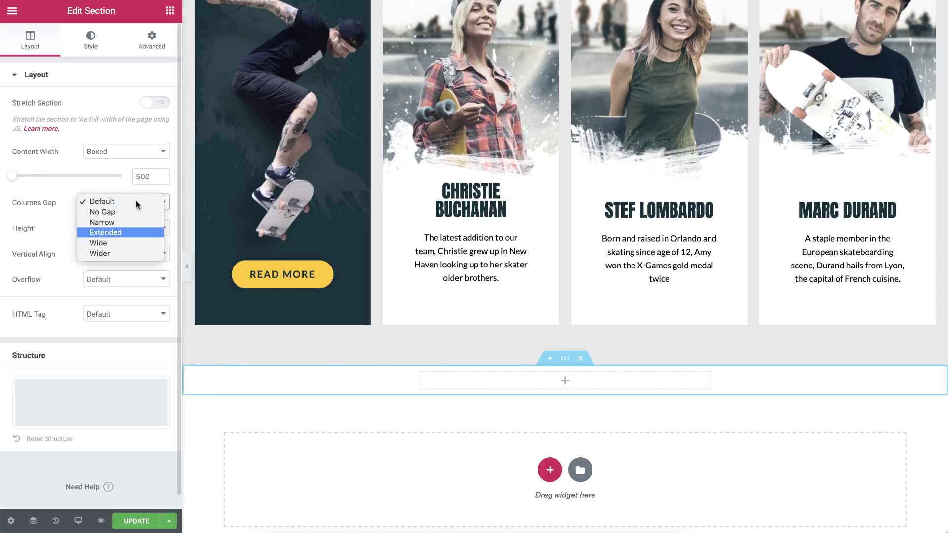
{"action": "left_click", "coordinate": [136, 213]}
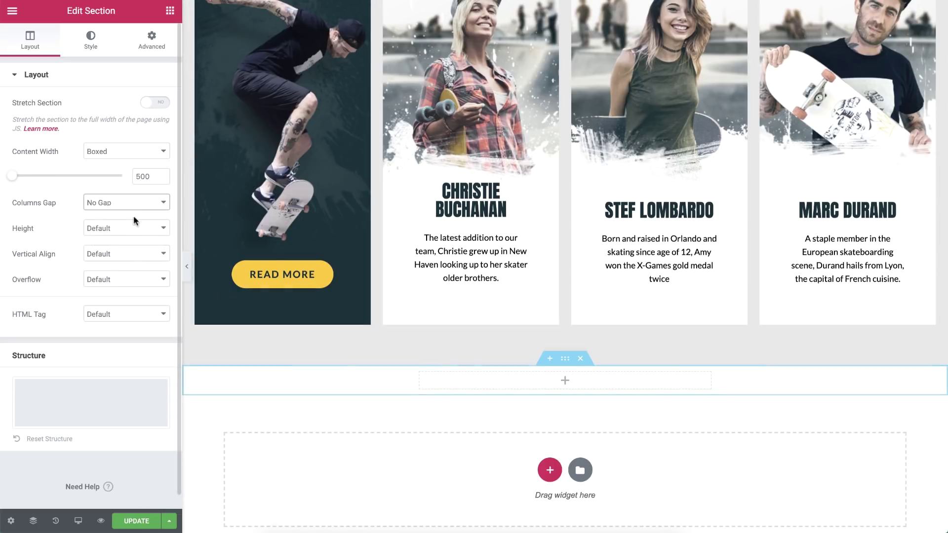
{"action": "left_click", "coordinate": [133, 230]}
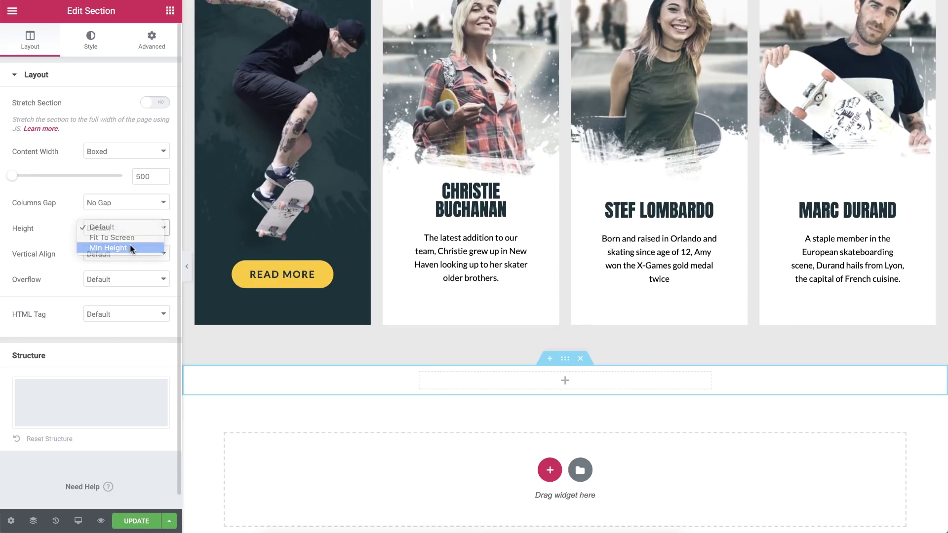
{"action": "left_click", "coordinate": [132, 248]}
{"action": "left_click", "coordinate": [152, 252]}
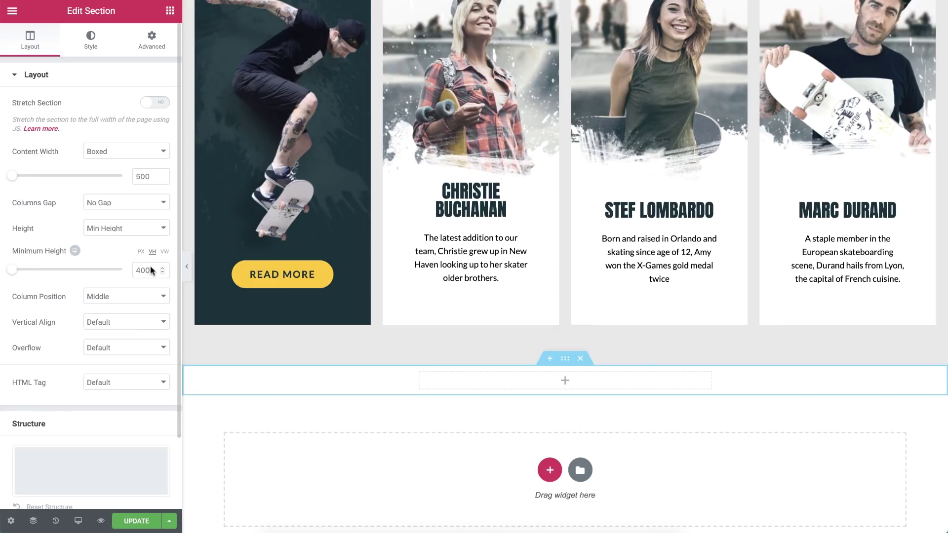
{"action": "left_click_drag", "start_coordinate": [152, 271], "coordinate": [129, 272]}
{"action": "type", "text": "60"}
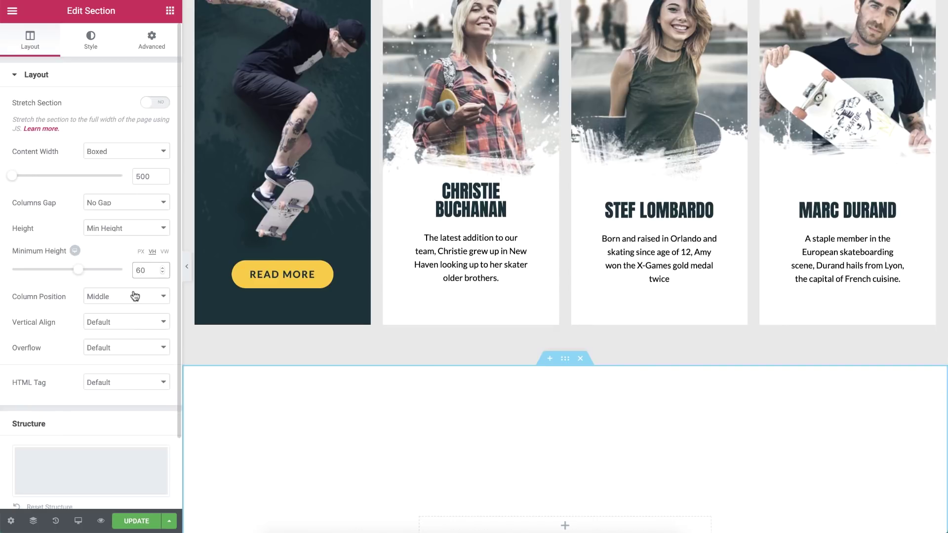
{"action": "left_click", "coordinate": [134, 296]}
{"action": "left_click", "coordinate": [135, 283]}
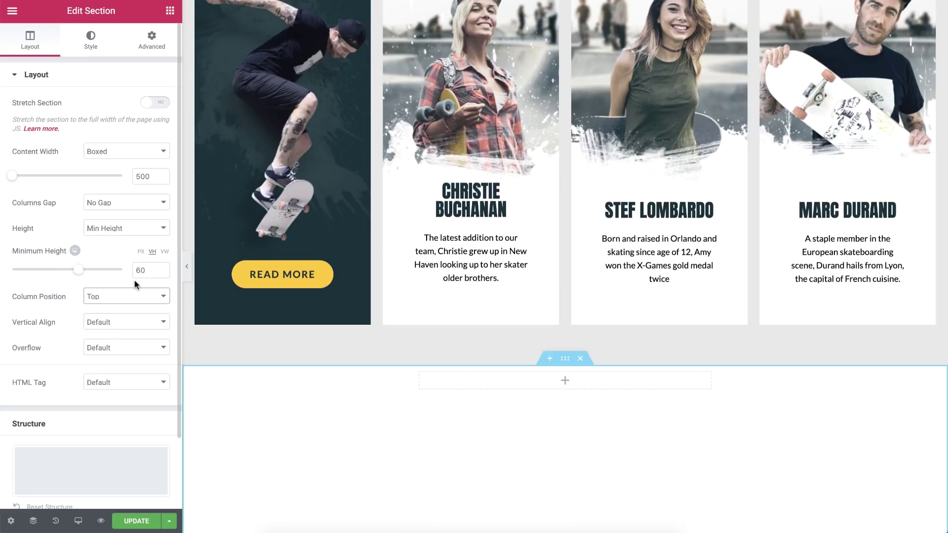
- Give the section a classic light-grey background colour
{"action": "left_click", "coordinate": [87, 37]}
{"action": "left_click", "coordinate": [95, 132]}
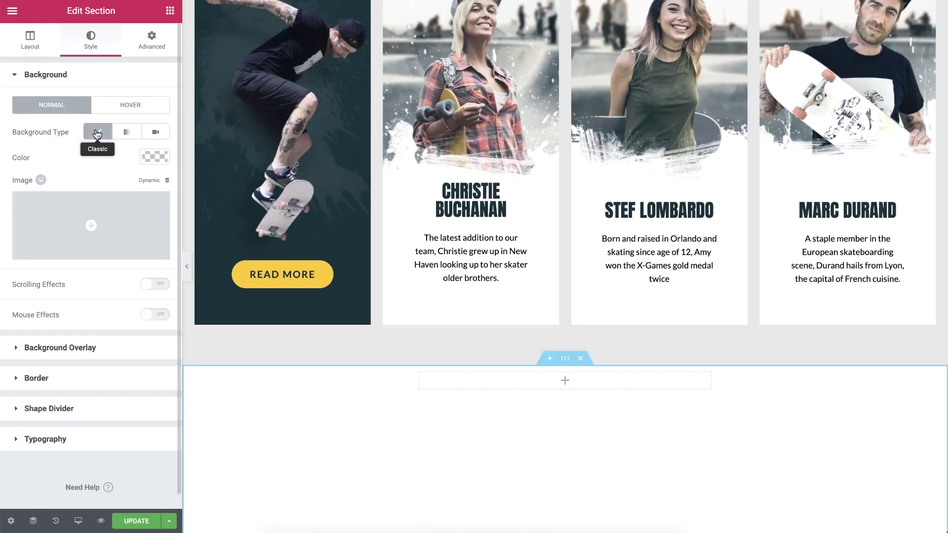
{"action": "left_click", "coordinate": [155, 157]}
{"action": "left_click", "coordinate": [19, 155]}
{"action": "key", "text": "ctrl+v"}
{"action": "left_click", "coordinate": [48, 124]}
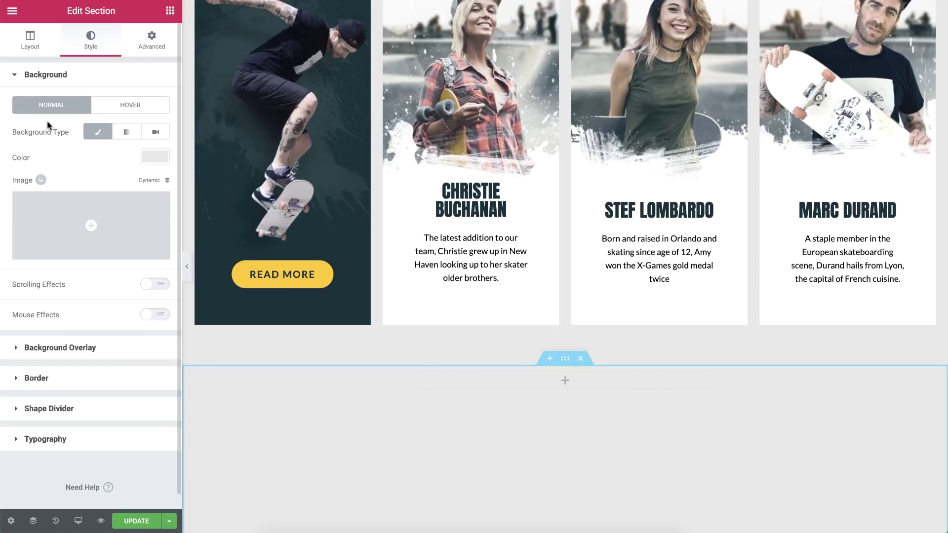
- Add footer-Background.png as the background image, positioned bottom centre and sized to cover
{"action": "left_click", "coordinate": [63, 213]}
{"action": "left_click", "coordinate": [78, 157]}
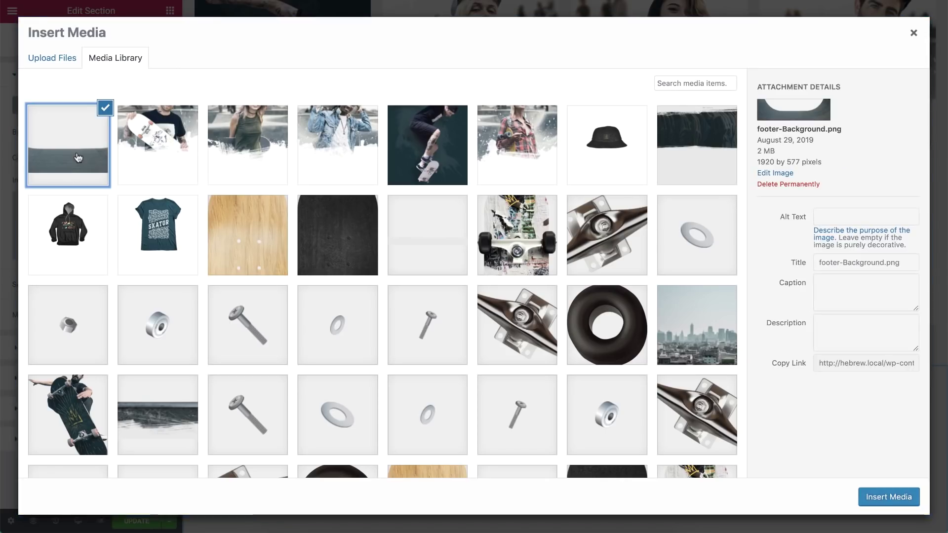
{"action": "left_click", "coordinate": [889, 496]}
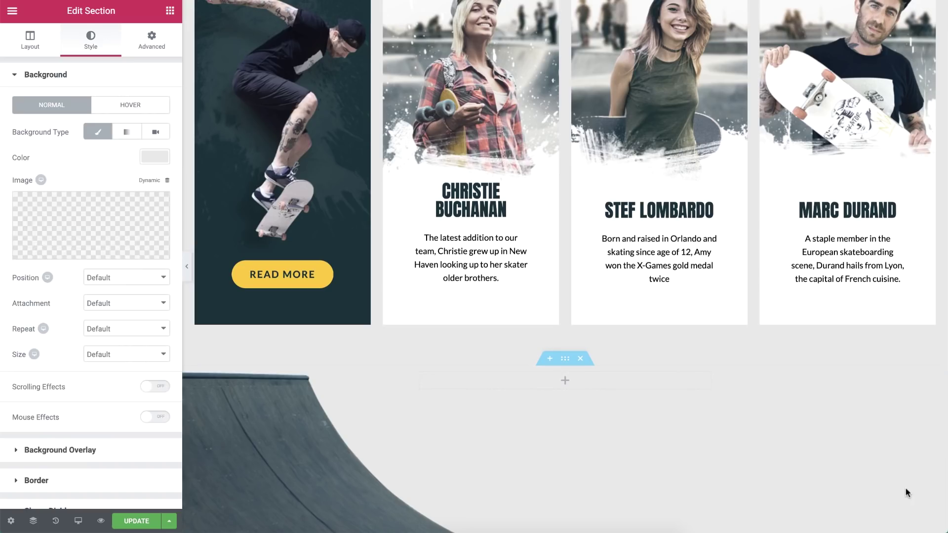
{"action": "left_click", "coordinate": [127, 278]}
{"action": "left_click", "coordinate": [129, 360]}
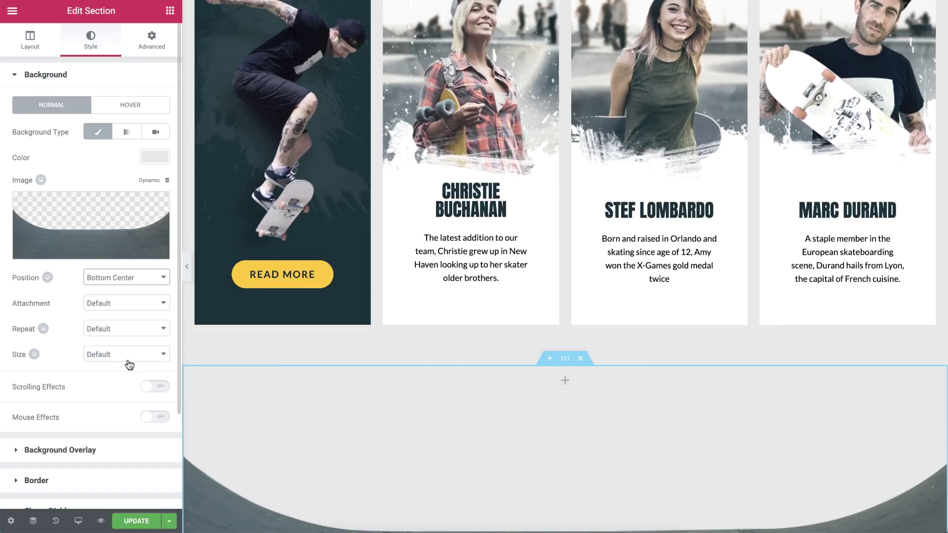
{"action": "left_click", "coordinate": [131, 363]}
{"action": "left_click", "coordinate": [127, 375]}
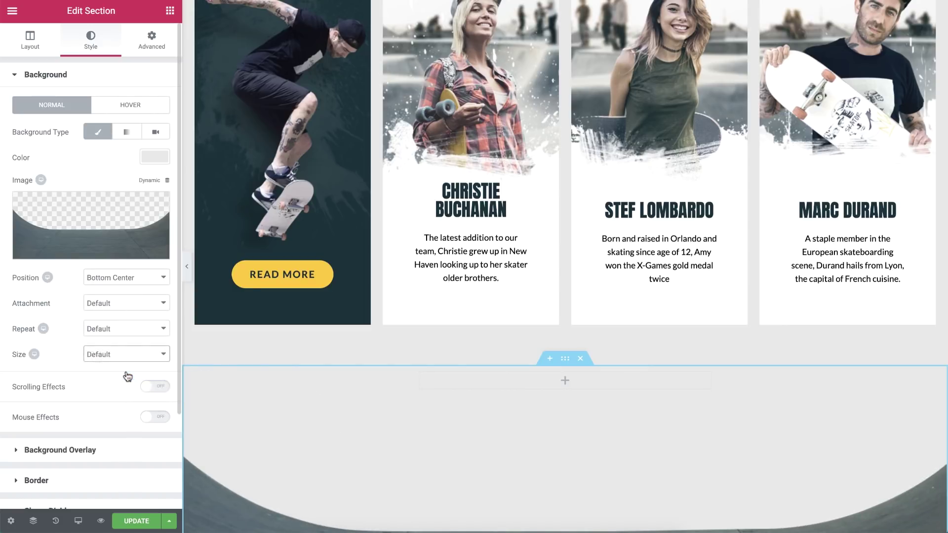
{"action": "scroll", "coordinate": [211, 362], "scroll_direction": "down", "scroll_amount": 4}
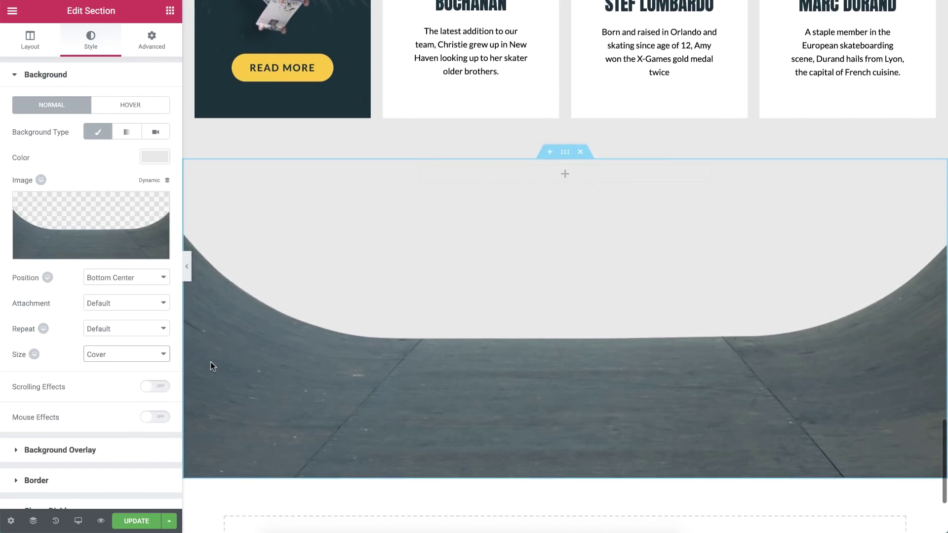
{"action": "left_click", "coordinate": [166, 14]}
- Add a Text Editor widget to the section with the pasted subscribe message replacing the placeholder
{"action": "left_click_drag", "start_coordinate": [139, 186], "coordinate": [451, 183]}
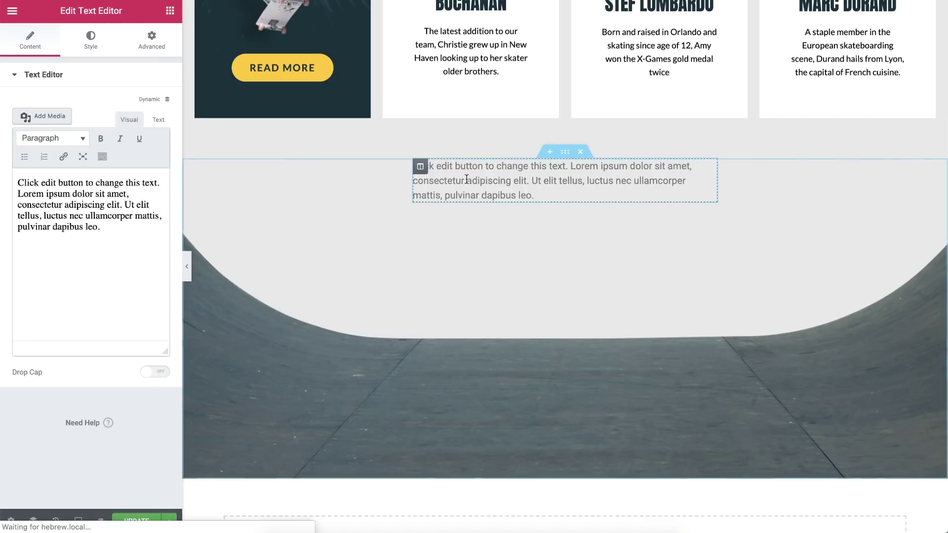
{"action": "left_click", "coordinate": [163, 247]}
{"action": "key", "text": "ctrl+a"}
{"action": "type", "text": "Don’t miss out on the action! Subscribe to Skator mailing list and get exclusive content now."}
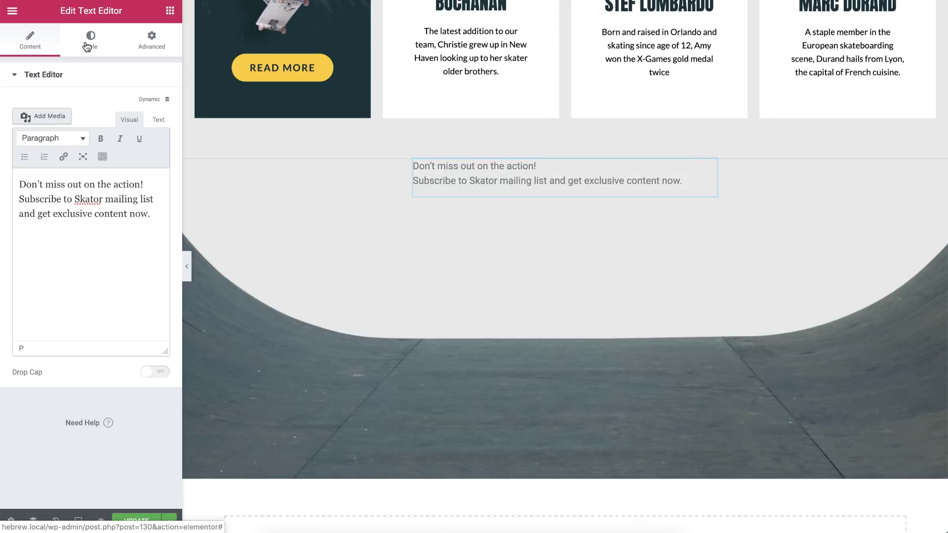
- Centre the subscribe text and colour it dark navy
{"action": "left_click", "coordinate": [90, 42]}
{"action": "left_click", "coordinate": [116, 110]}
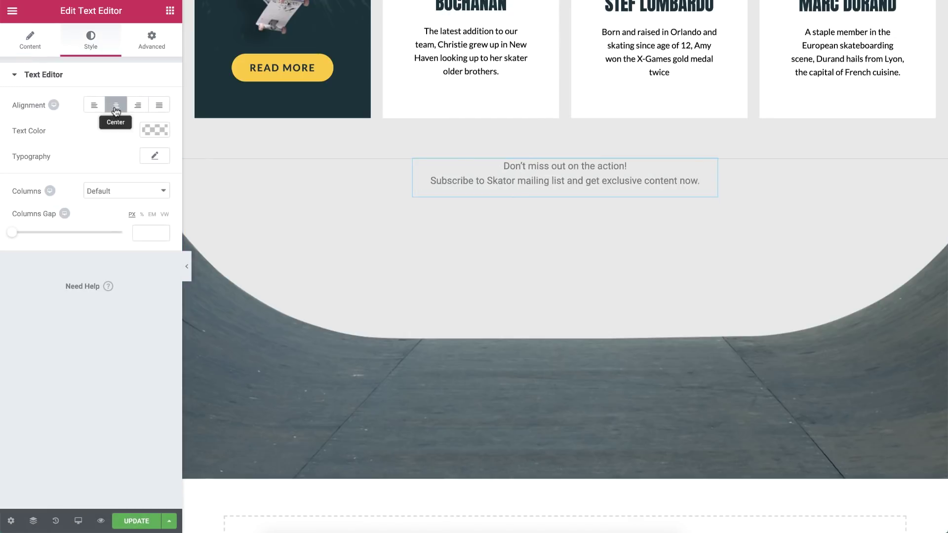
{"action": "left_click", "coordinate": [155, 129]}
{"action": "left_click", "coordinate": [24, 131]}
{"action": "key", "text": "ctrl+v"}
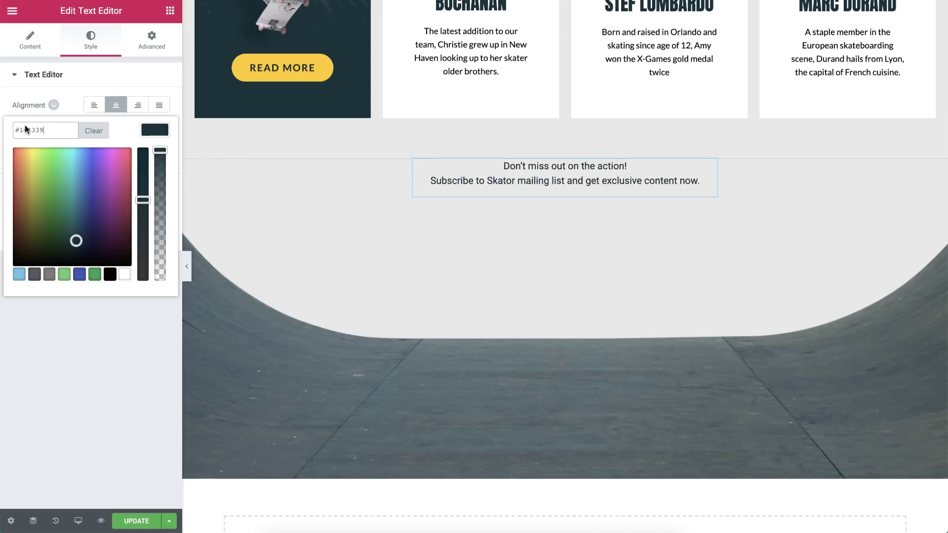
{"action": "left_click", "coordinate": [34, 108]}
- Set the text typography to Lato, 18 px, with 1.5 line height
{"action": "left_click", "coordinate": [154, 156]}
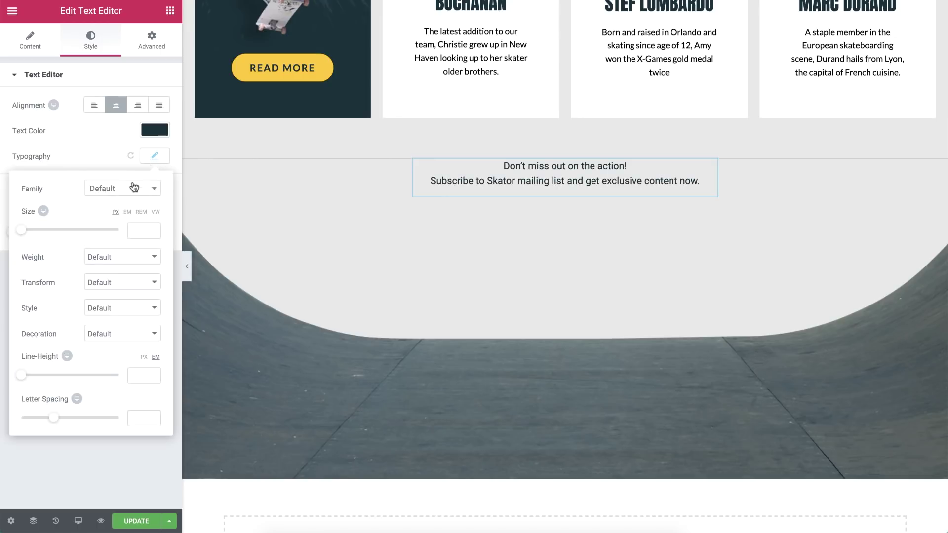
{"action": "left_click", "coordinate": [122, 188]}
{"action": "type", "text": "LATO"}
{"action": "left_click", "coordinate": [128, 239]}
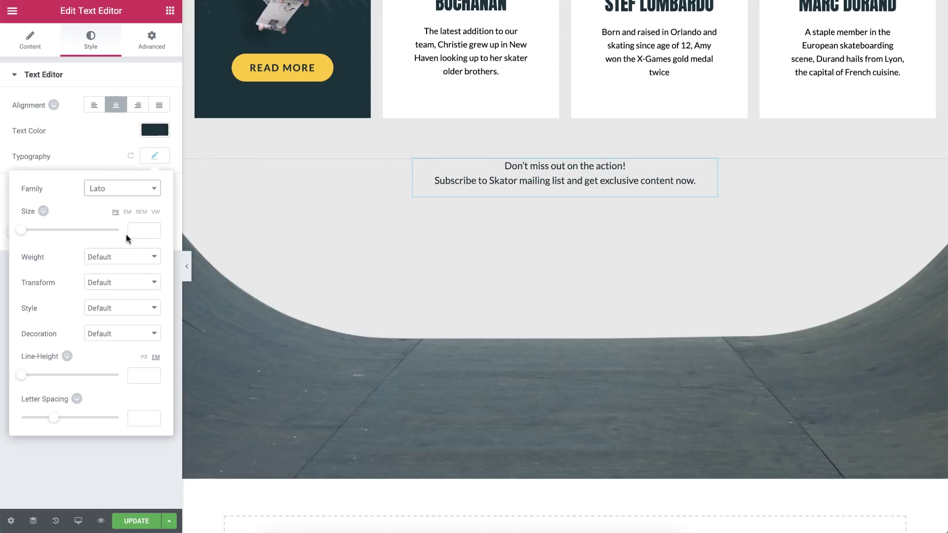
{"action": "left_click", "coordinate": [134, 229]}
{"action": "type", "text": "18"}
{"action": "left_click", "coordinate": [139, 375]}
{"action": "type", "text": "1.5"}
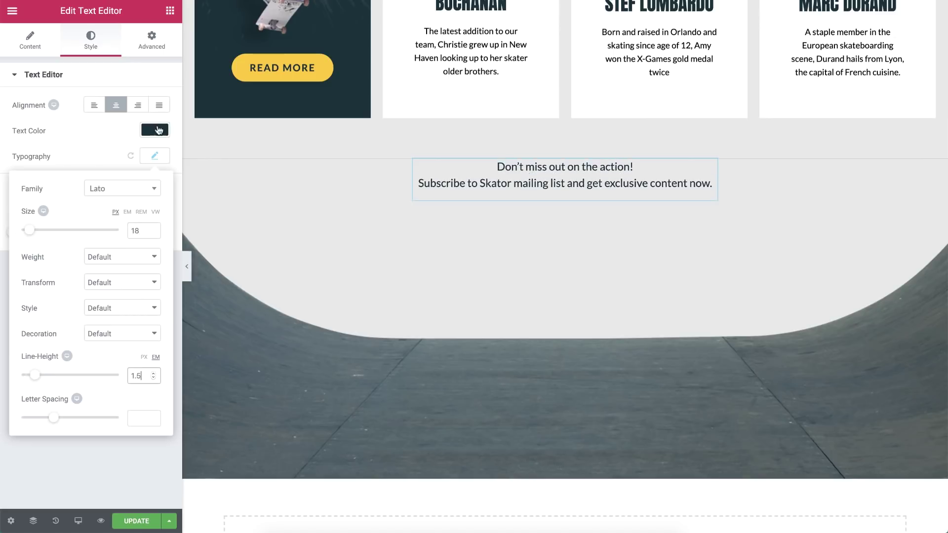
{"action": "left_click", "coordinate": [170, 11]}
- Add a Form widget below the subscribe text and delete its Name and Message fields
{"action": "type", "text": "FOR"}
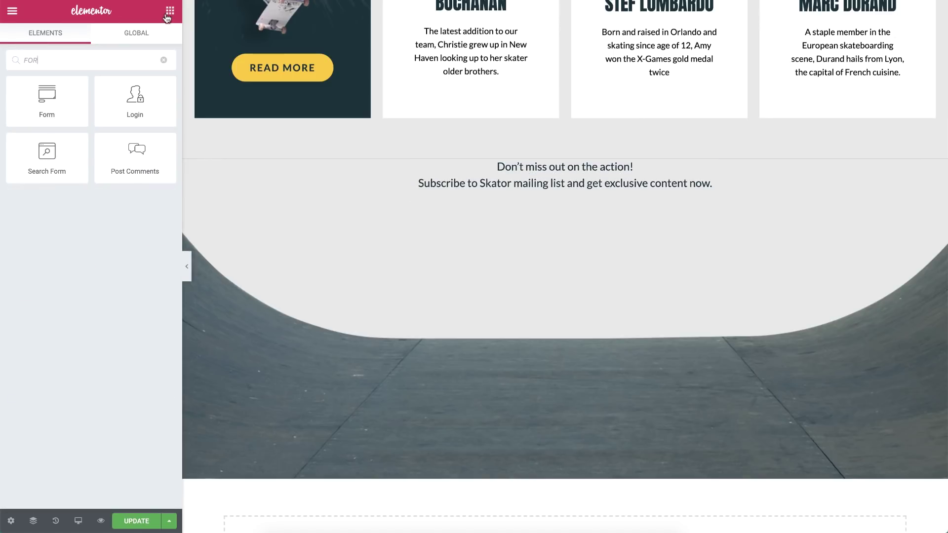
{"action": "left_click_drag", "start_coordinate": [52, 106], "coordinate": [474, 193]}
{"action": "left_click", "coordinate": [714, 223]}
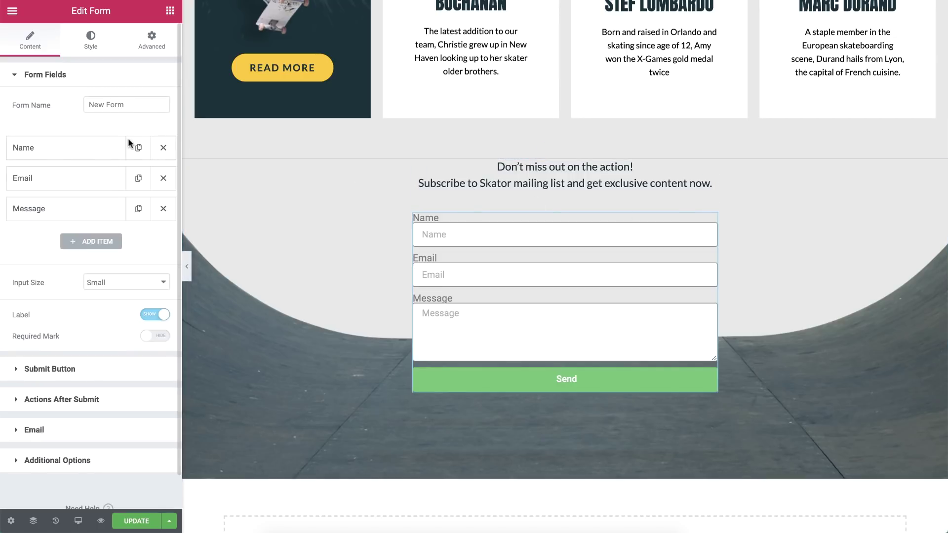
{"action": "left_click", "coordinate": [163, 149]}
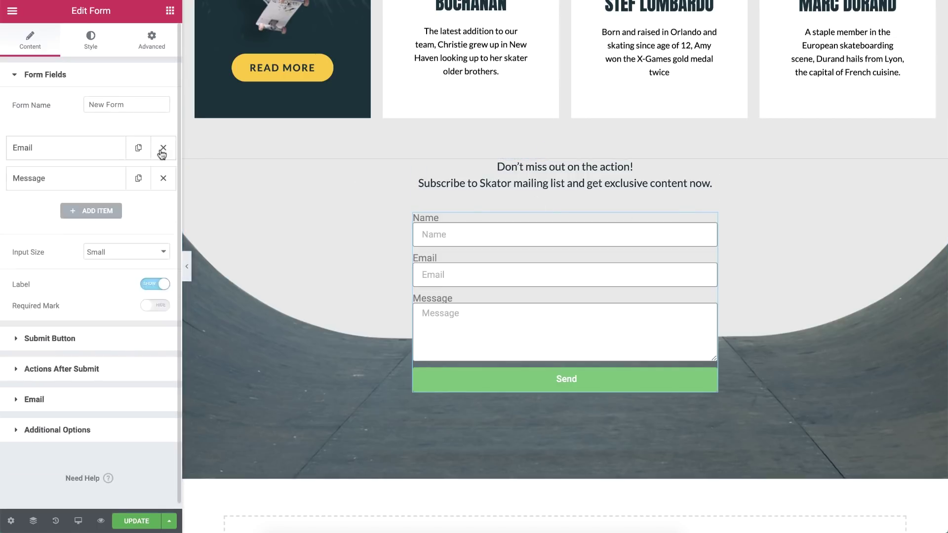
{"action": "left_click", "coordinate": [163, 178]}
- Make the Email field 60% wide, set inputs to medium size, and hide field labels
{"action": "left_click", "coordinate": [118, 154]}
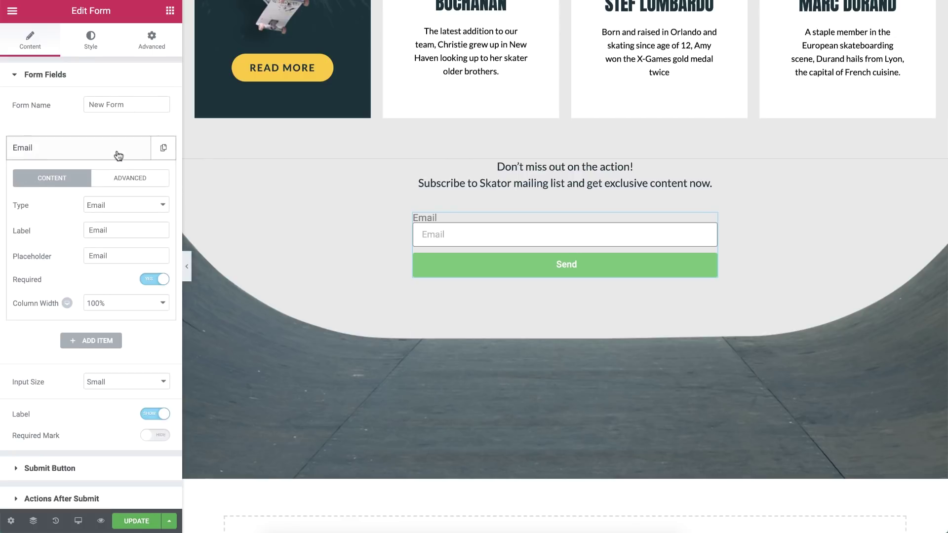
{"action": "left_click", "coordinate": [136, 303]}
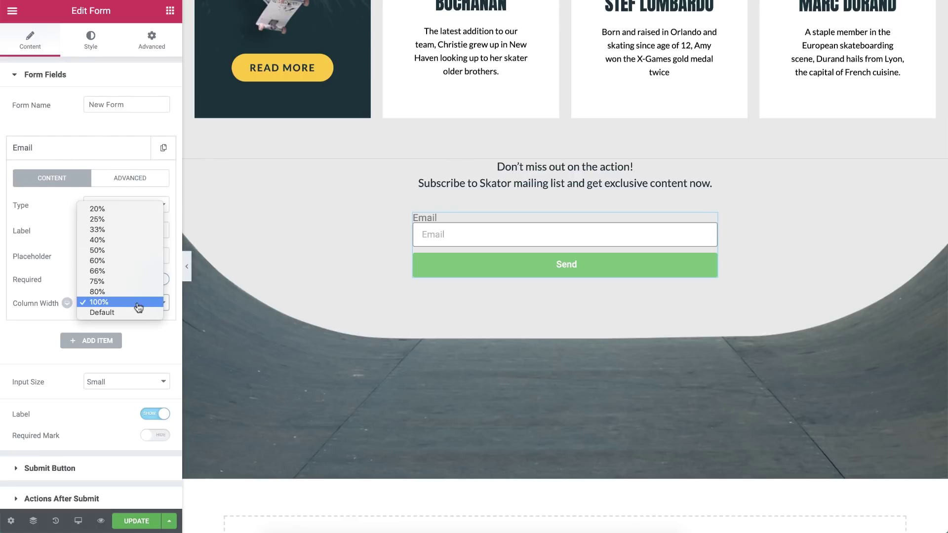
{"action": "left_click", "coordinate": [132, 267]}
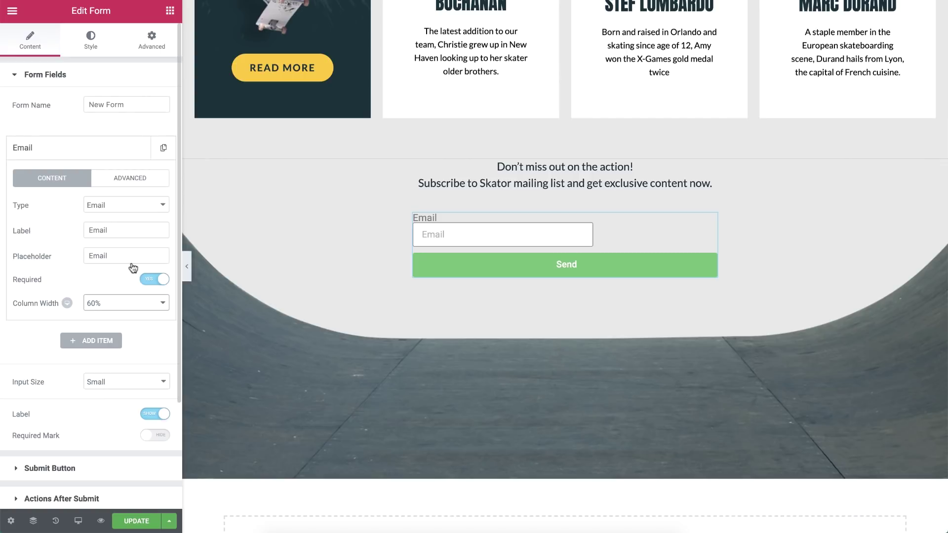
{"action": "left_click", "coordinate": [63, 147]}
{"action": "left_click", "coordinate": [141, 224]}
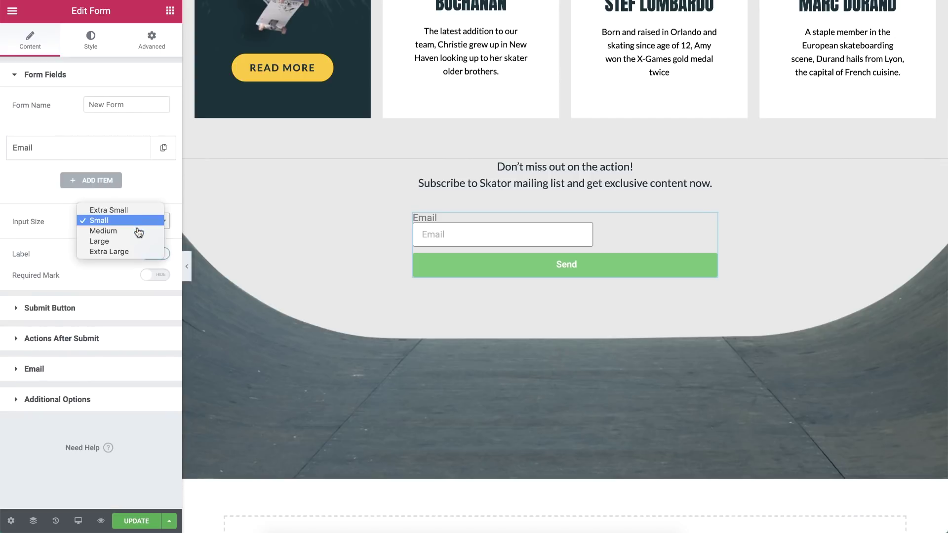
{"action": "left_click", "coordinate": [138, 231]}
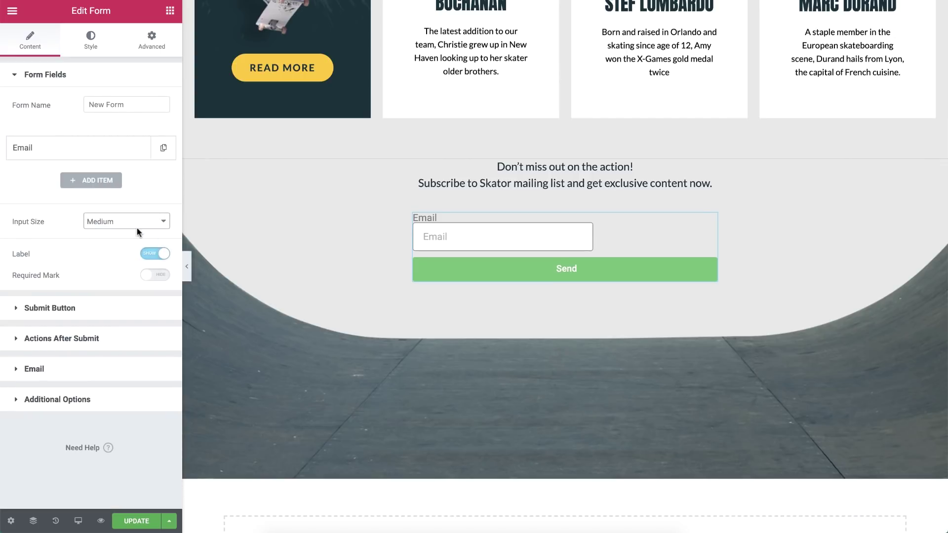
{"action": "left_click", "coordinate": [154, 254]}
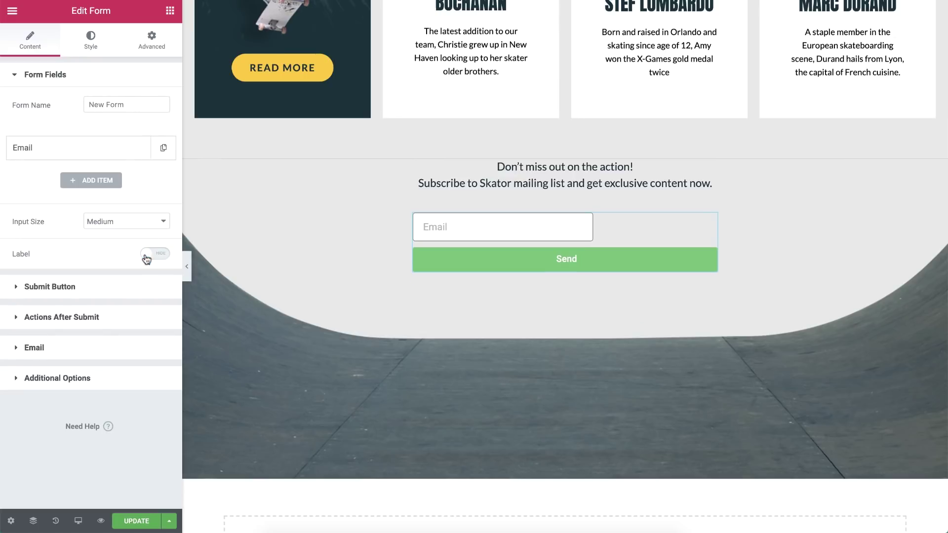
- Change the submit button text to SUBSCRIBE, size Medium, column width 40%
{"action": "left_click", "coordinate": [123, 286]}
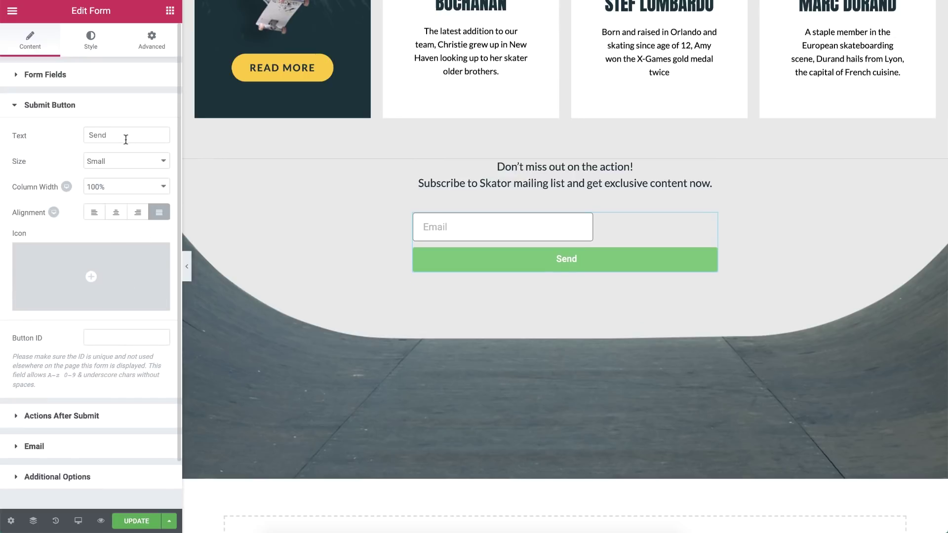
{"action": "left_click_drag", "start_coordinate": [125, 136], "coordinate": [75, 137]}
{"action": "type", "text": "SUBSCRIBE"}
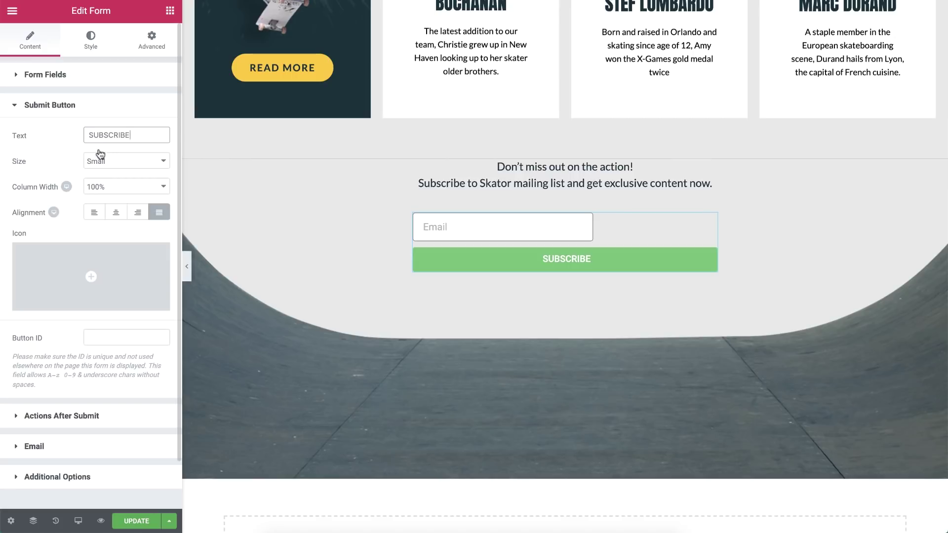
{"action": "left_click", "coordinate": [101, 161]}
{"action": "left_click", "coordinate": [114, 174]}
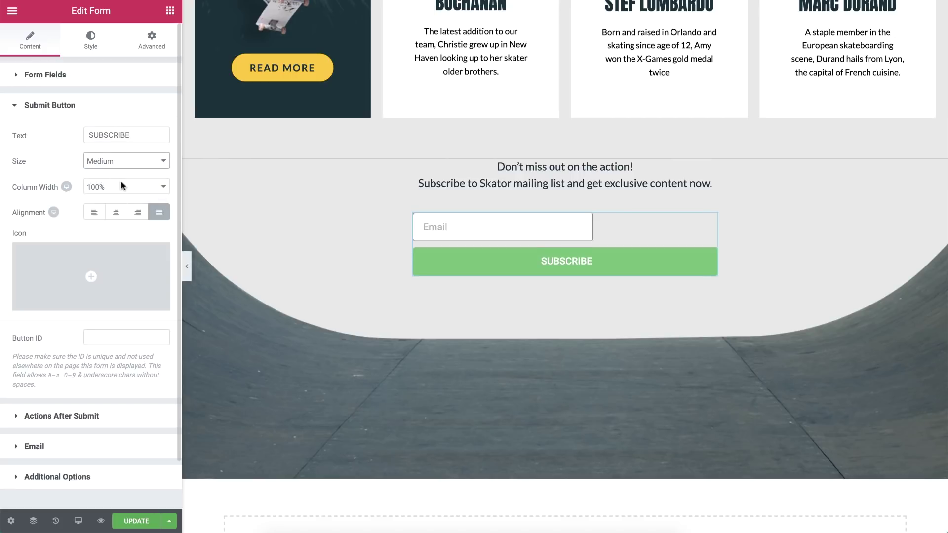
{"action": "left_click", "coordinate": [122, 187]}
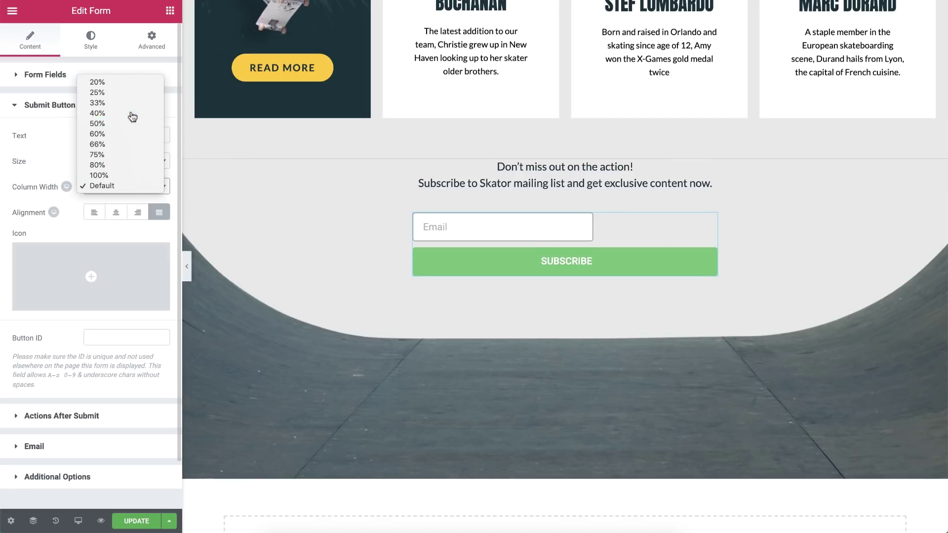
{"action": "left_click", "coordinate": [130, 124]}
- Set the form's column gap and row gap to 0
{"action": "left_click", "coordinate": [94, 49]}
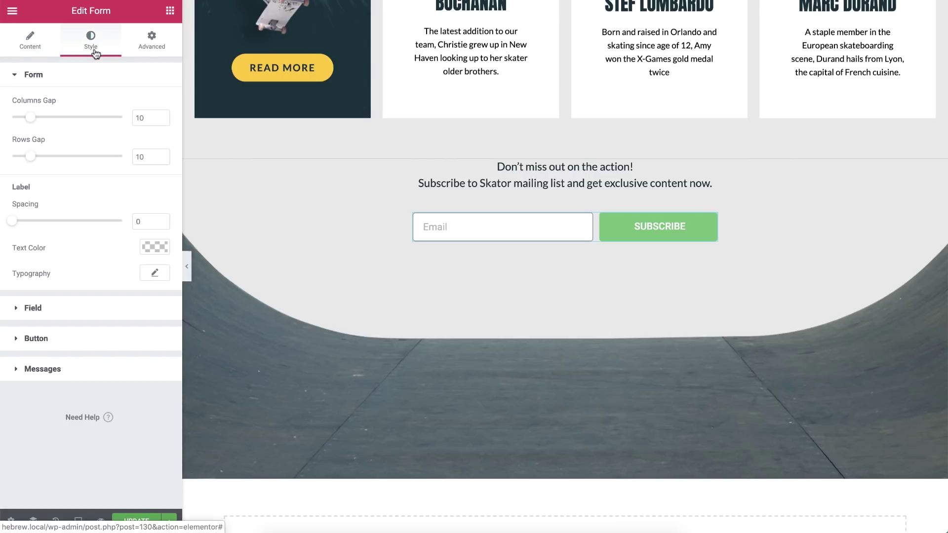
{"action": "left_click", "coordinate": [148, 119]}
{"action": "left_click_drag", "start_coordinate": [148, 118], "coordinate": [130, 117]}
{"action": "type", "text": "0"}
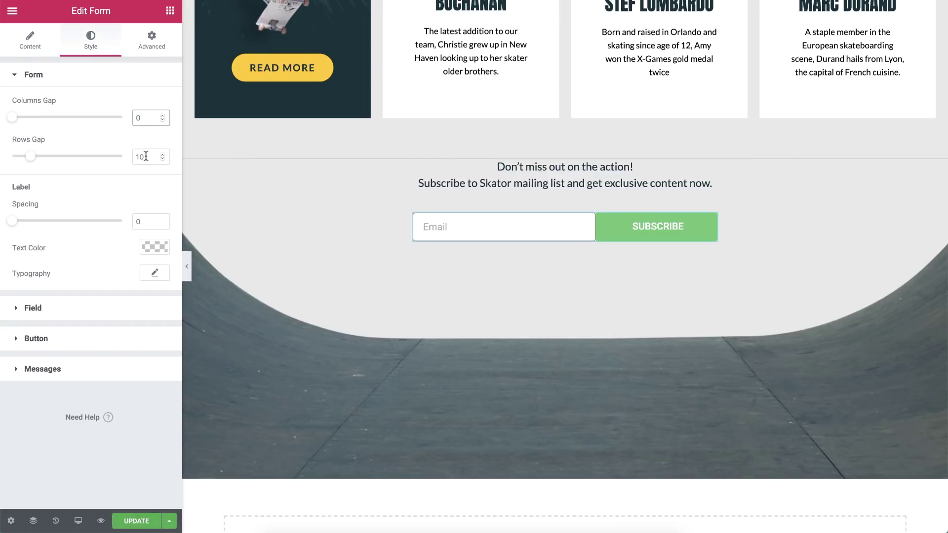
{"action": "left_click_drag", "start_coordinate": [144, 157], "coordinate": [123, 156]}
{"action": "type", "text": "0"}
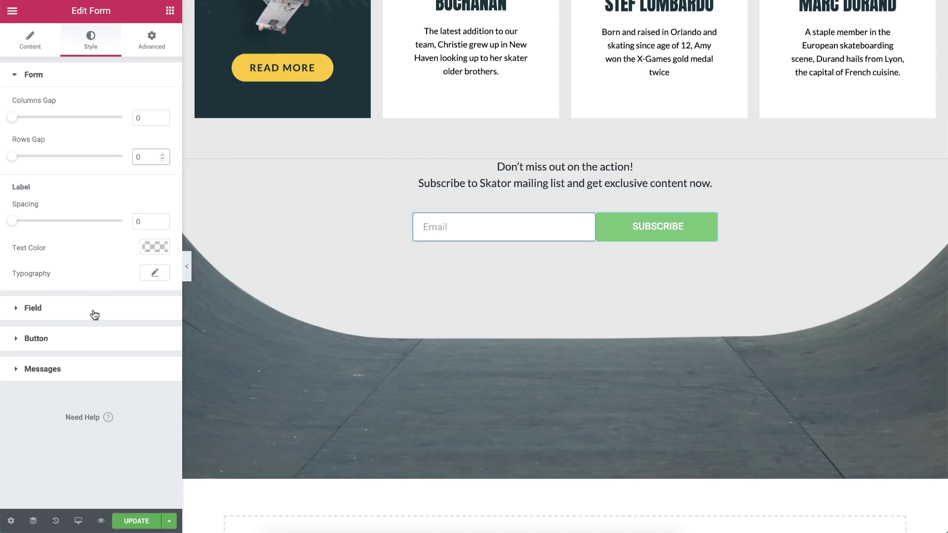
- Give the Email field dark grey text in the Lato font
{"action": "left_click", "coordinate": [93, 309]}
{"action": "left_click", "coordinate": [143, 135]}
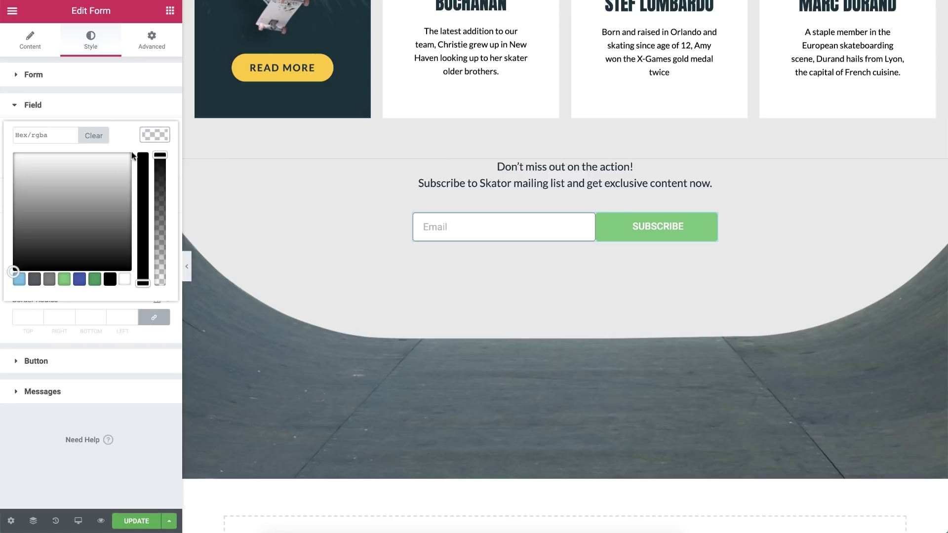
{"action": "left_click", "coordinate": [39, 278]}
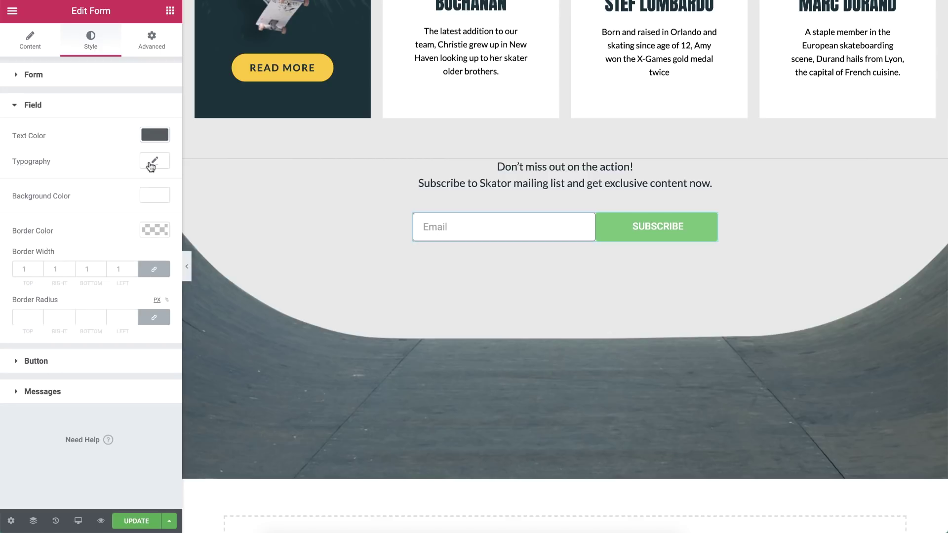
{"action": "left_click", "coordinate": [152, 164]}
{"action": "left_click", "coordinate": [126, 194]}
{"action": "type", "text": "lato"}
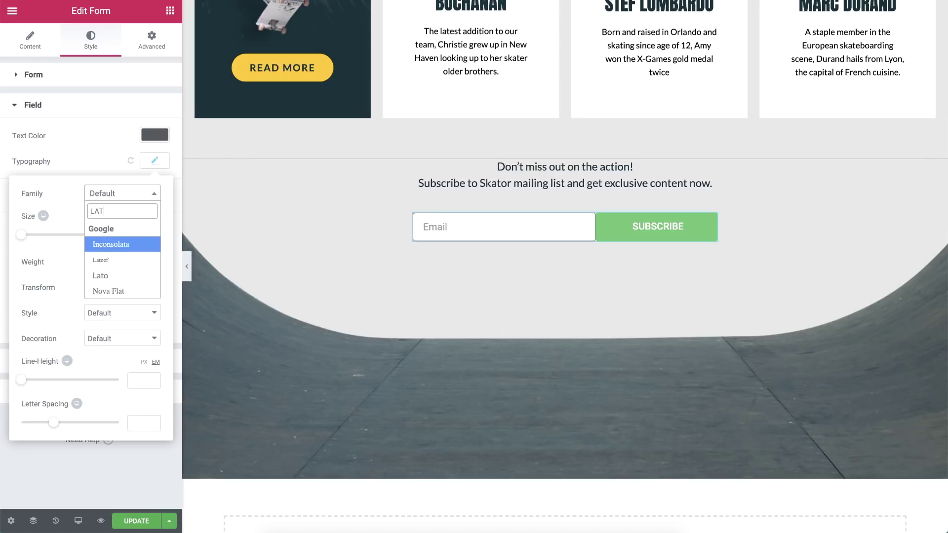
{"action": "left_click", "coordinate": [125, 243]}
{"action": "left_click", "coordinate": [99, 162]}
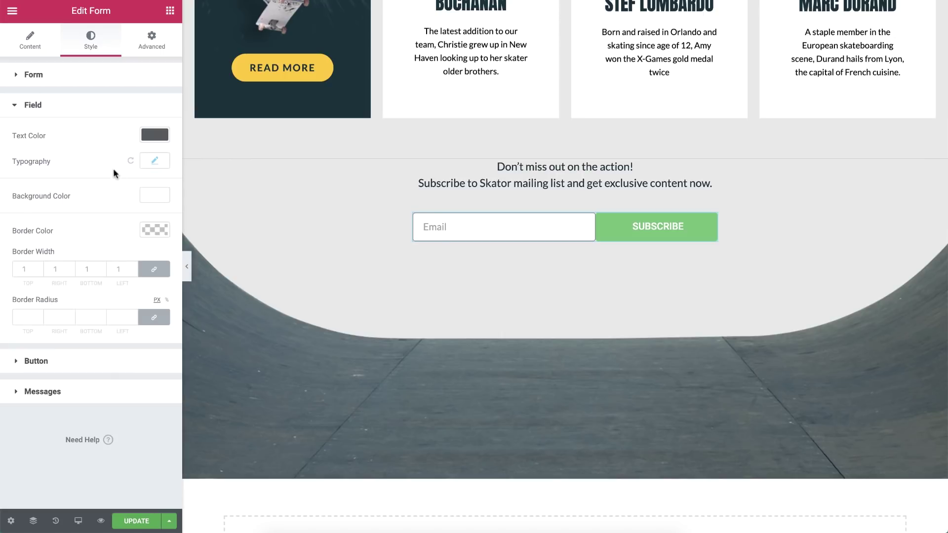
- Make the field background fully transparent and its border a dark colour
{"action": "left_click", "coordinate": [154, 195]}
{"action": "left_click_drag", "start_coordinate": [159, 205], "coordinate": [153, 345]}
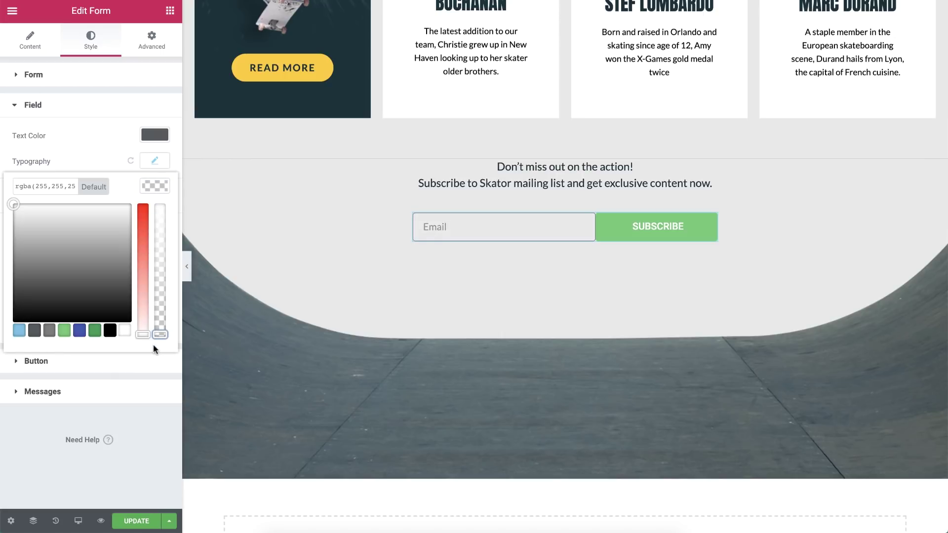
{"action": "left_click", "coordinate": [104, 163]}
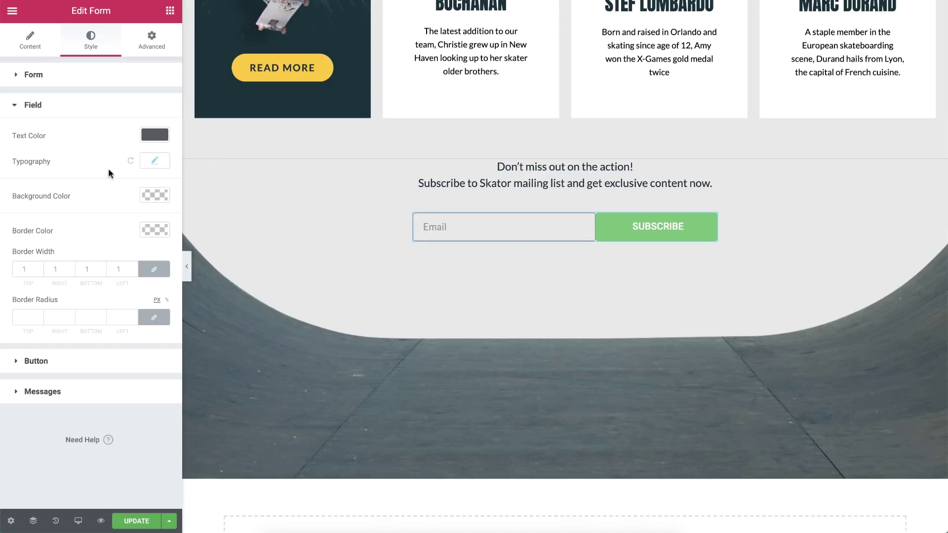
{"action": "left_click", "coordinate": [154, 229]}
{"action": "left_click", "coordinate": [56, 217]}
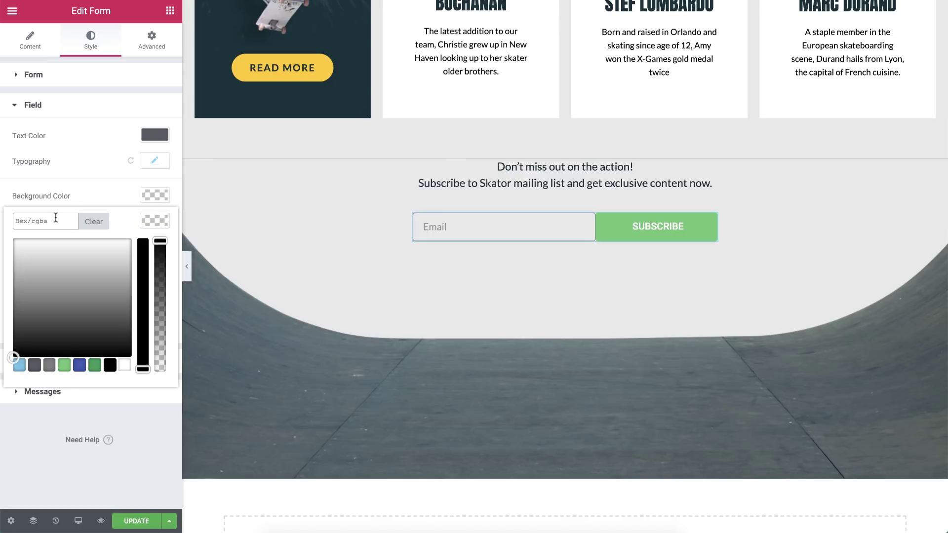
{"action": "key", "text": "ctrl+v"}
{"action": "left_click", "coordinate": [85, 193]}
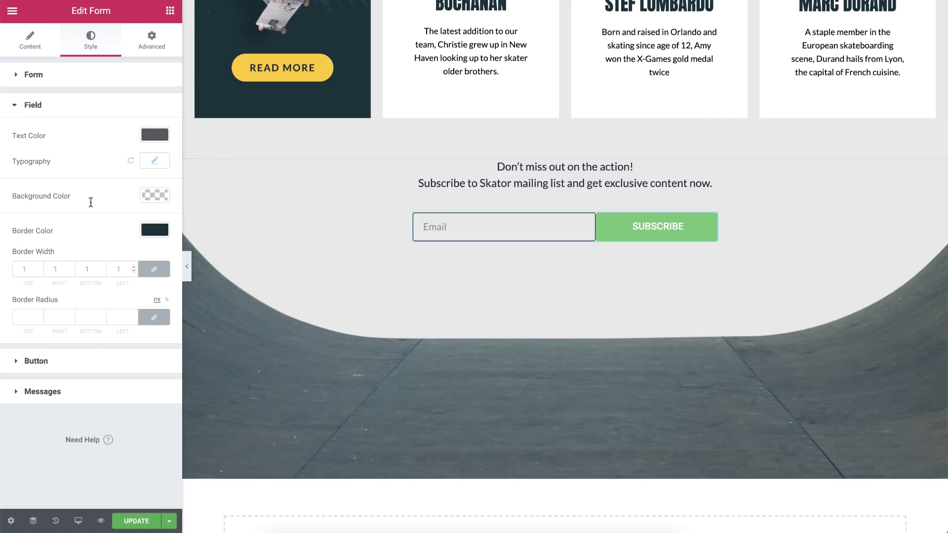
- Set the field border width to 2 and round the top-left and bottom-left corners to 50
{"action": "left_click", "coordinate": [133, 270]}
{"action": "type", "text": "1"}
{"action": "left_click", "coordinate": [133, 266]}
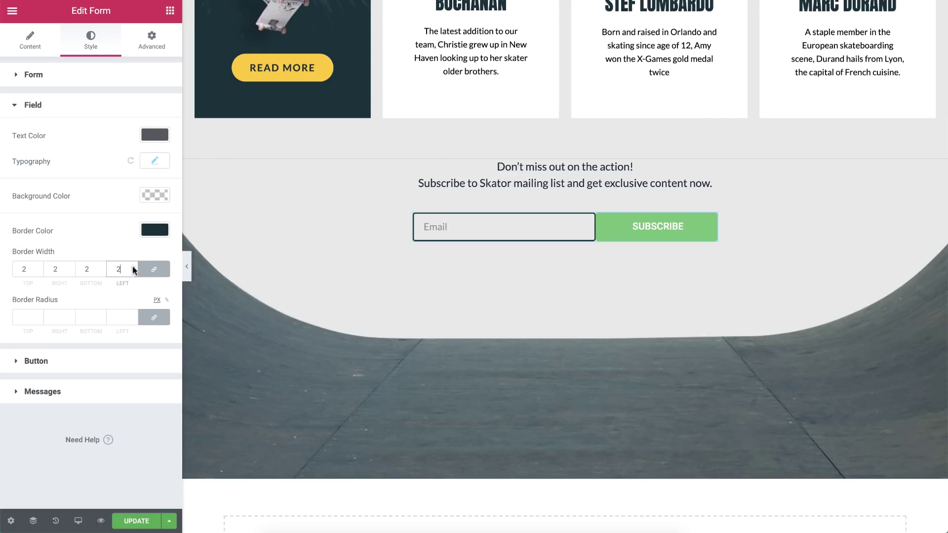
{"action": "left_click", "coordinate": [145, 317]}
{"action": "left_click", "coordinate": [33, 317]}
{"action": "type", "text": "50"}
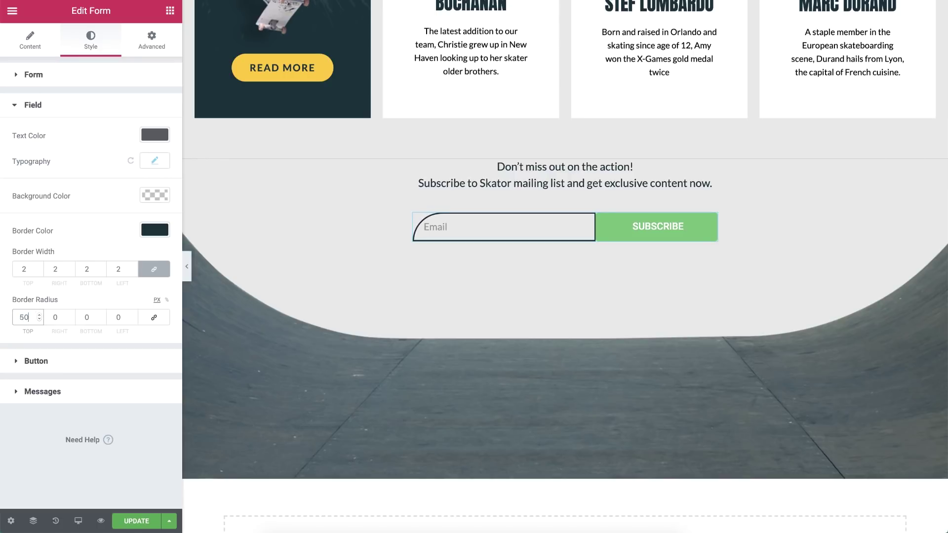
{"action": "left_click", "coordinate": [118, 317]}
{"action": "type", "text": "50"}
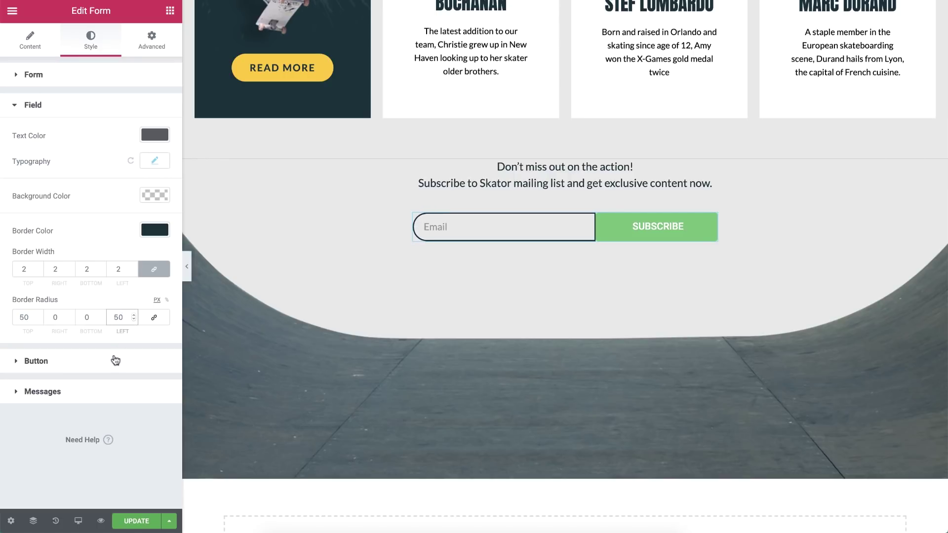
{"action": "left_click", "coordinate": [112, 360]}
- Give the SUBSCRIBE button a dark teal background and light grey text
{"action": "left_click", "coordinate": [156, 193]}
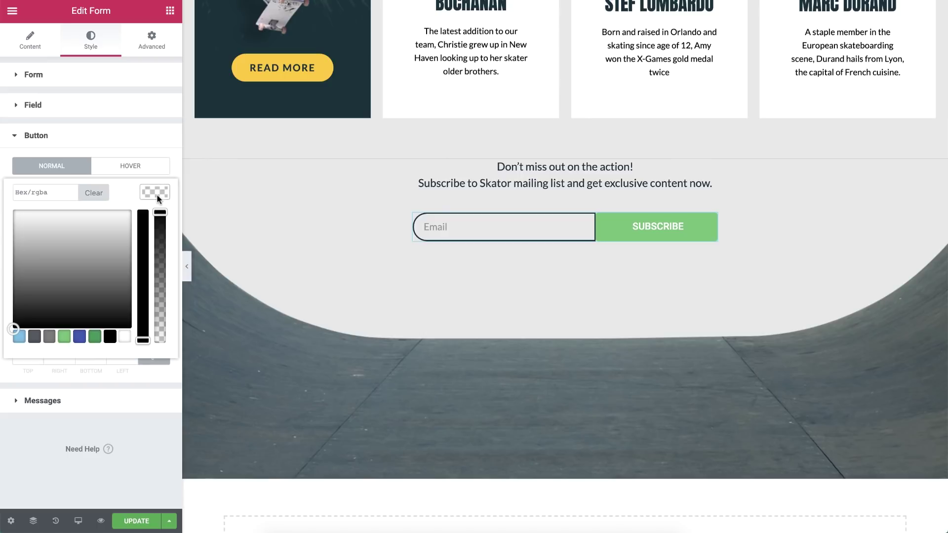
{"action": "key", "text": "ctrl+v"}
{"action": "key", "text": "Return"}
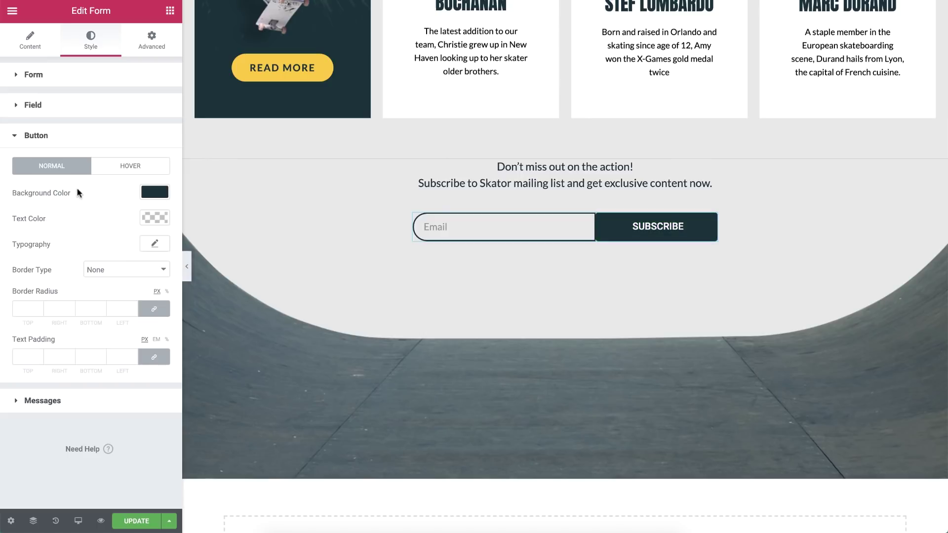
{"action": "left_click", "coordinate": [154, 217]}
{"action": "left_click_drag", "start_coordinate": [14, 306], "coordinate": [6, 254]}
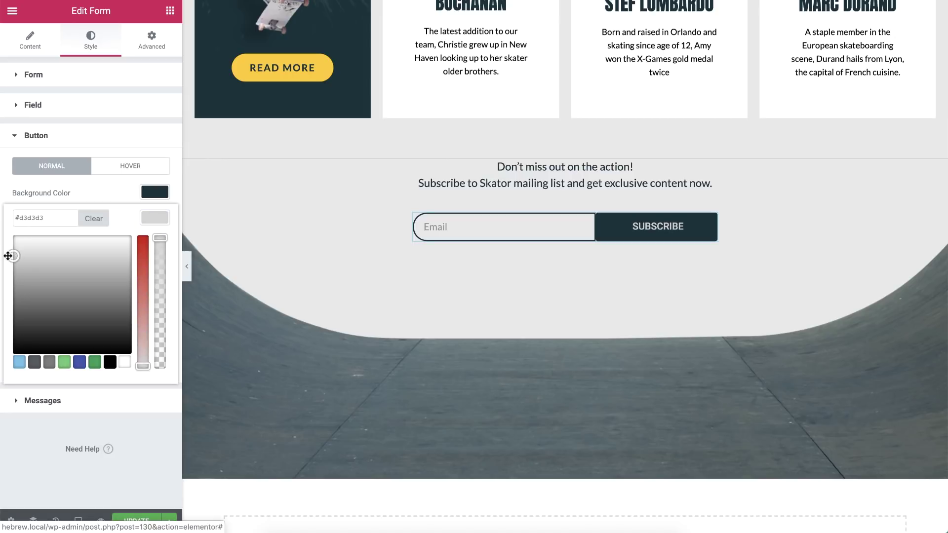
{"action": "left_click", "coordinate": [45, 193]}
- Set the button typography to Lato with 1.5 letter spacing
{"action": "left_click", "coordinate": [154, 244]}
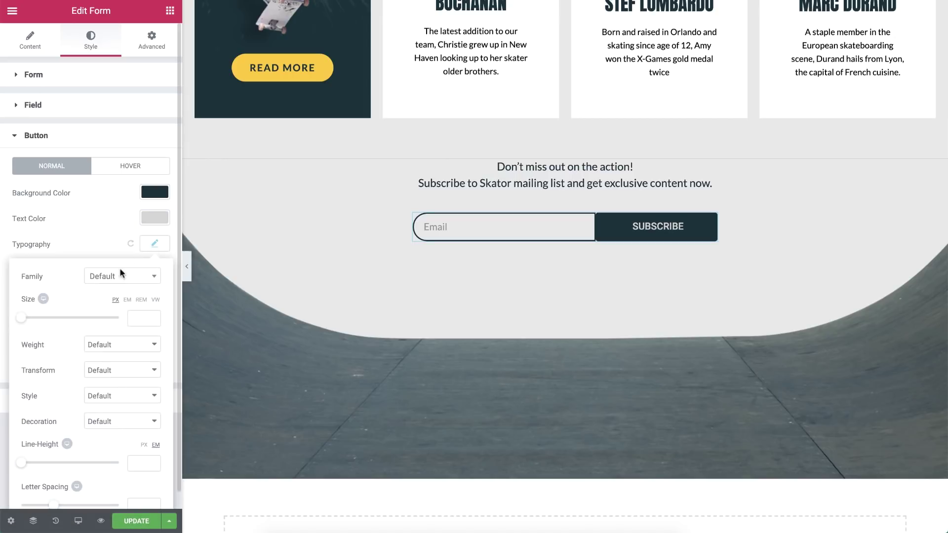
{"action": "left_click", "coordinate": [121, 274]}
{"action": "type", "text": "lato"}
{"action": "left_click", "coordinate": [112, 326]}
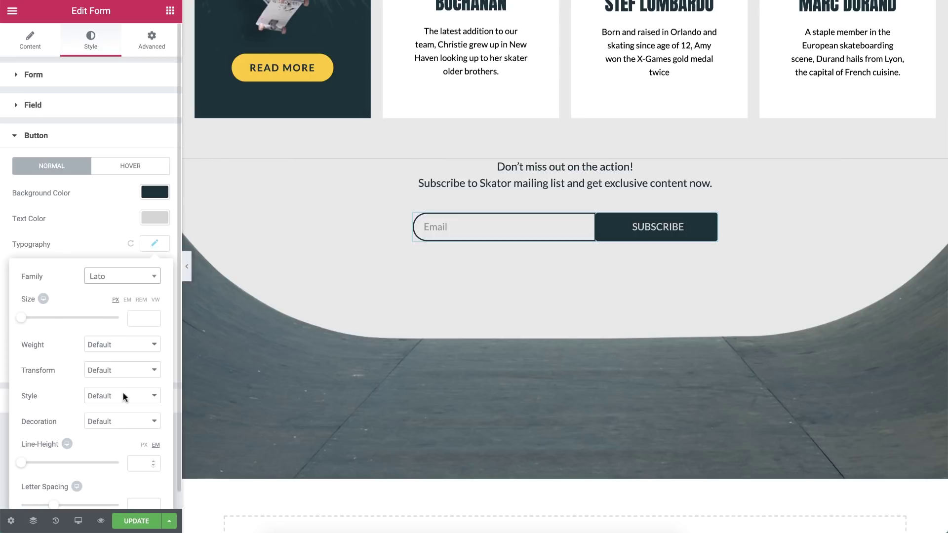
{"action": "left_click", "coordinate": [138, 502]}
{"action": "type", "text": "1.5"}
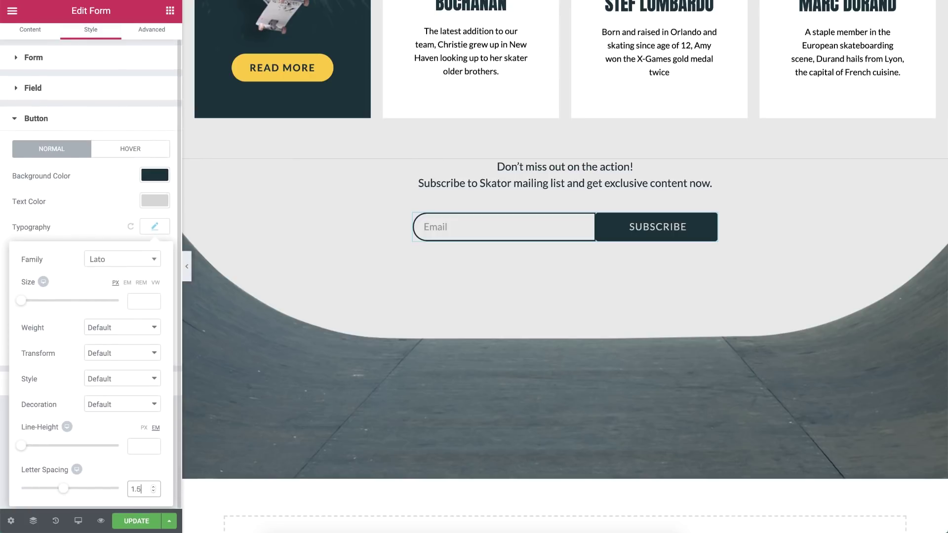
{"action": "left_click", "coordinate": [110, 227]}
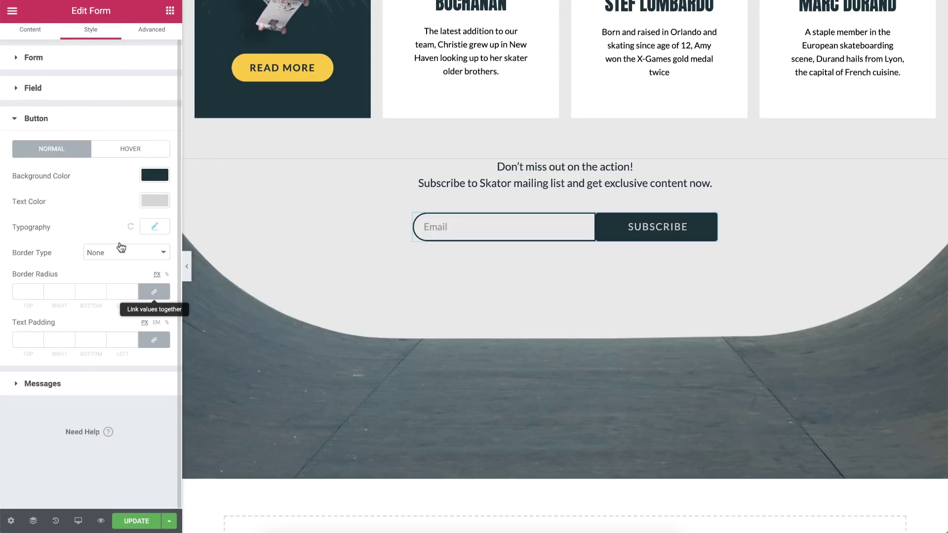
- Round the button's top-right and bottom-right corners to 50
{"action": "left_click", "coordinate": [59, 308]}
{"action": "type", "text": "50"}
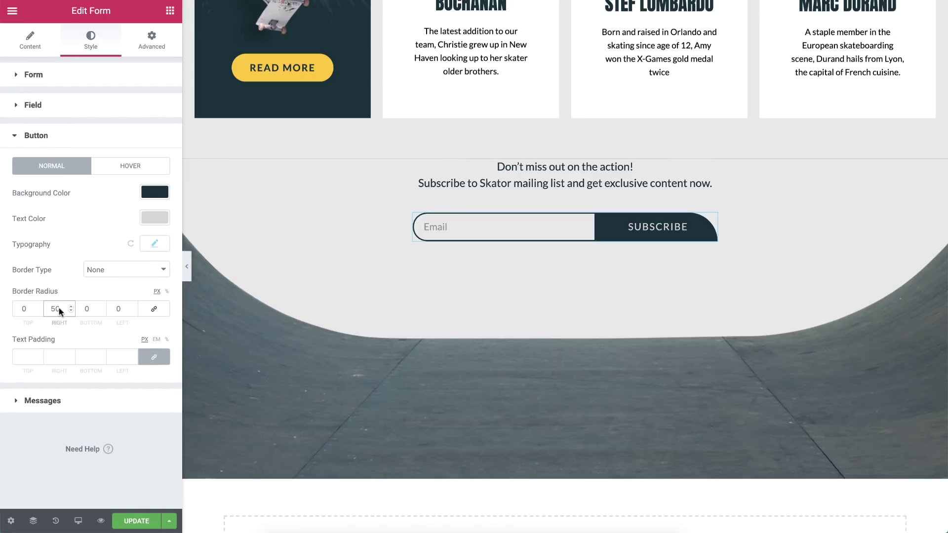
{"action": "key", "text": "Tab"}
{"action": "type", "text": "50"}
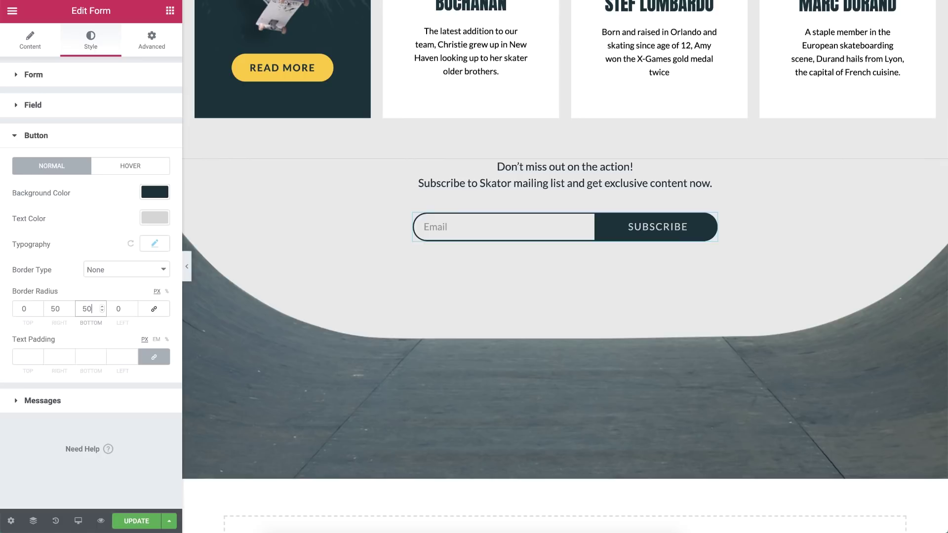
- Add a Social Icons widget below the form and replace its Twitter icon with Instagram
{"action": "left_click", "coordinate": [169, 11]}
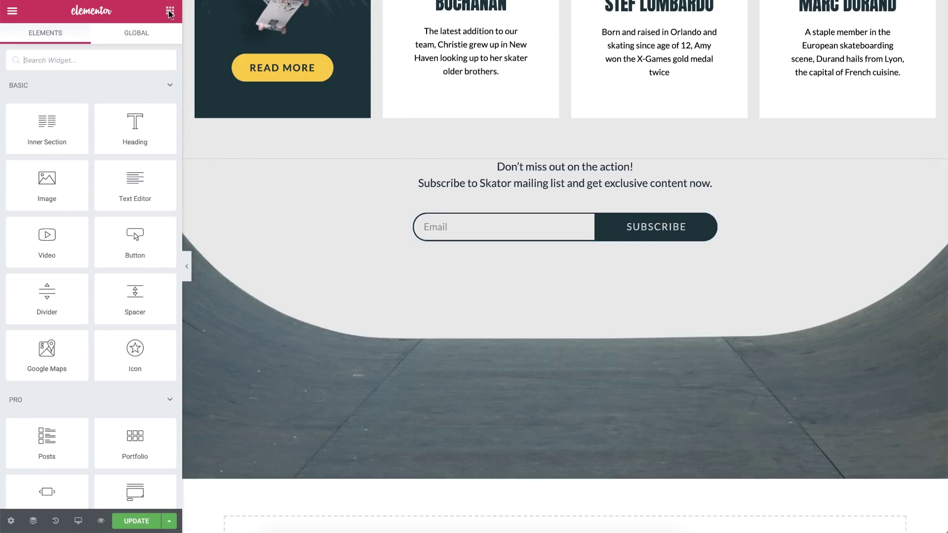
{"action": "type", "text": "soci"}
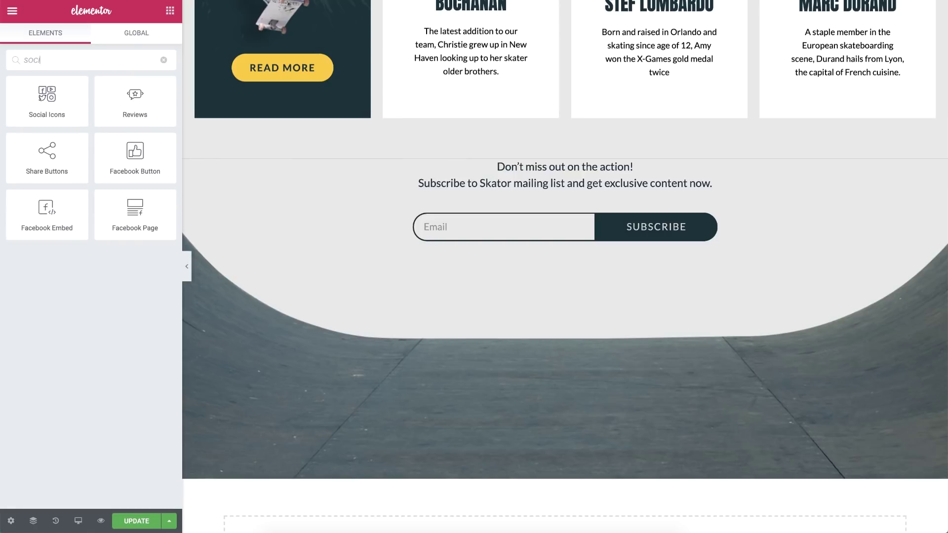
{"action": "left_click_drag", "start_coordinate": [55, 116], "coordinate": [533, 242]}
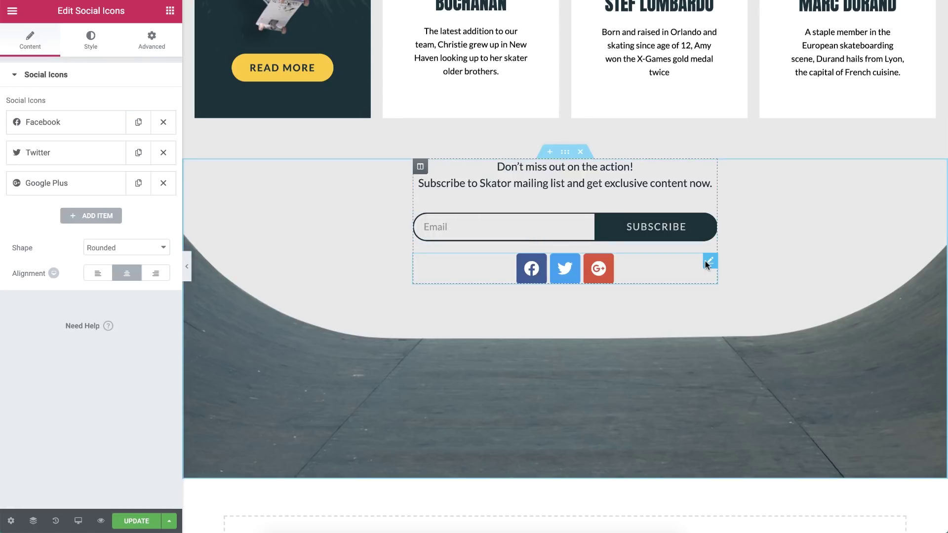
{"action": "left_click", "coordinate": [101, 163]}
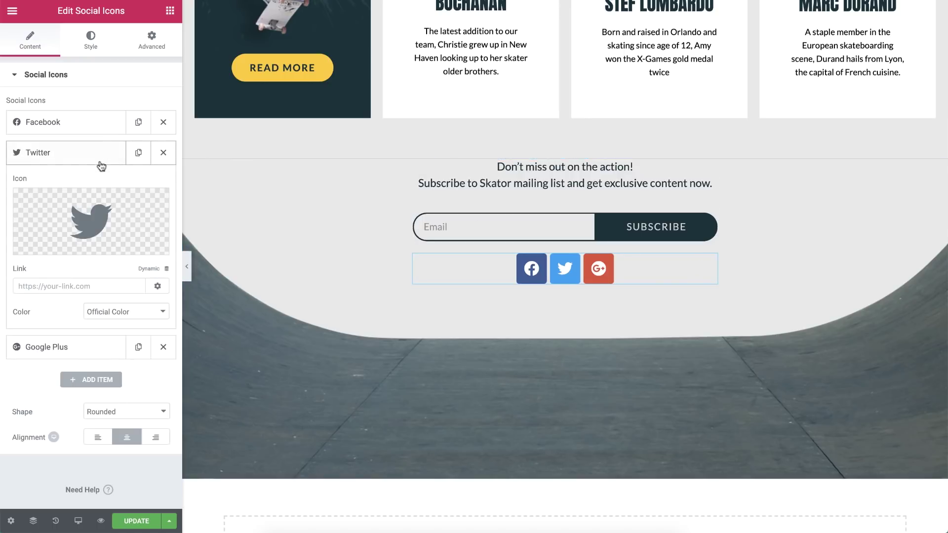
{"action": "left_click", "coordinate": [97, 208]}
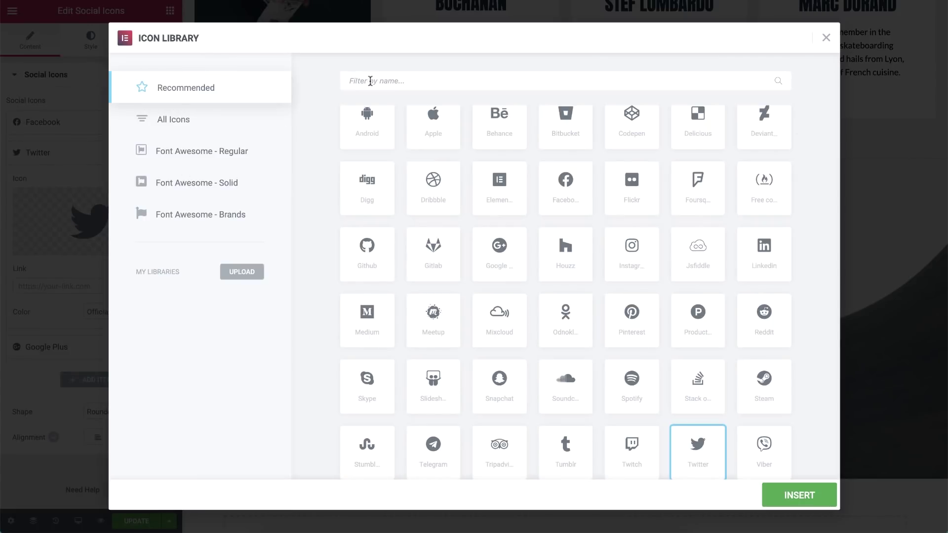
{"action": "type", "text": "INS"}
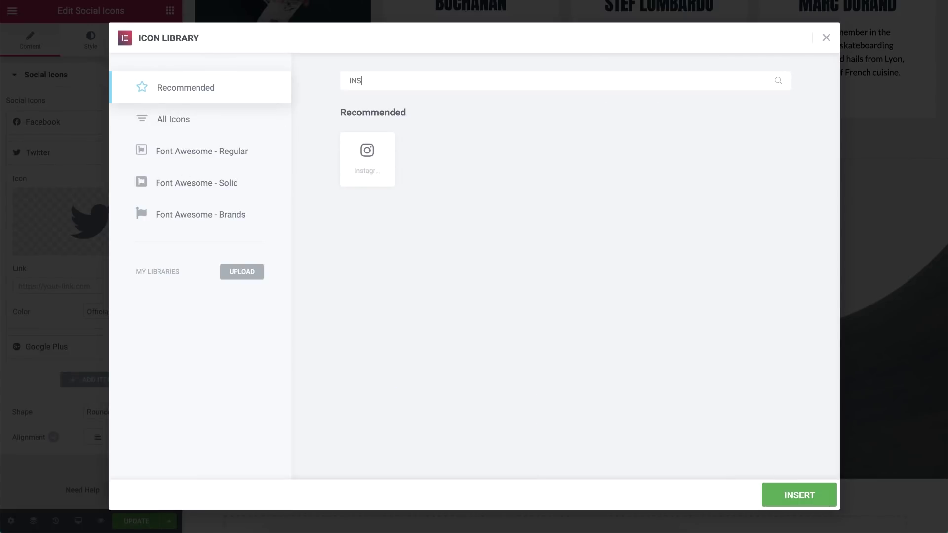
{"action": "left_click", "coordinate": [379, 154]}
{"action": "left_click", "coordinate": [790, 498]}
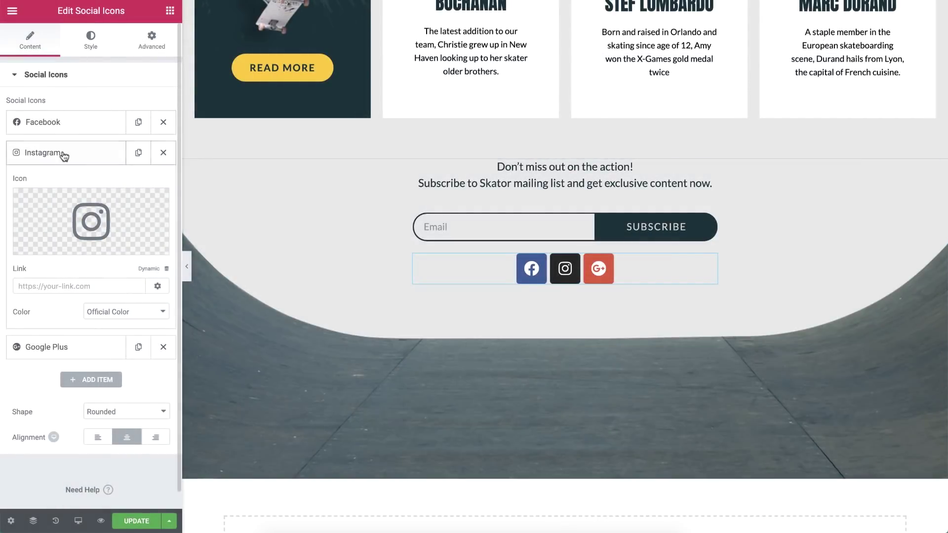
{"action": "left_click", "coordinate": [63, 154]}
- Replace the Google Plus icon with YouTube and set the icon shape to Circle
{"action": "left_click", "coordinate": [67, 182]}
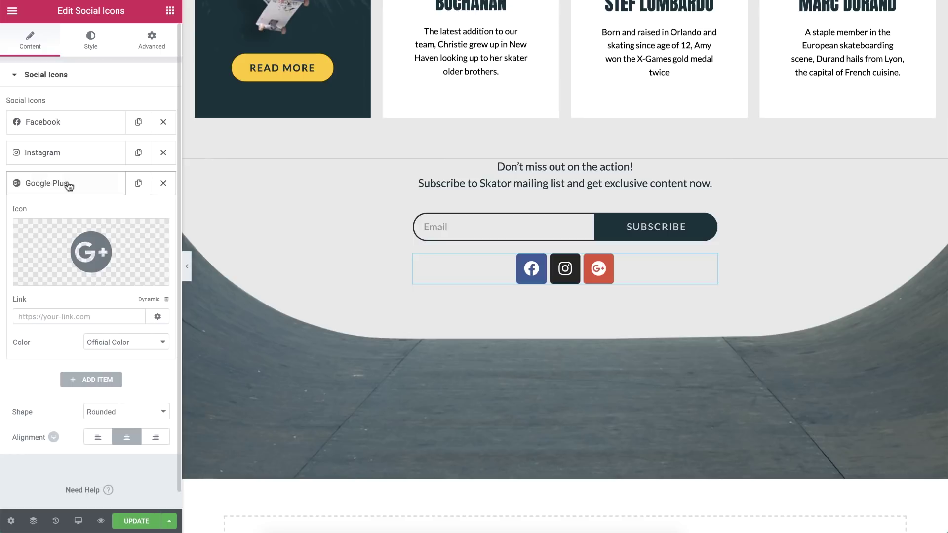
{"action": "left_click", "coordinate": [72, 229]}
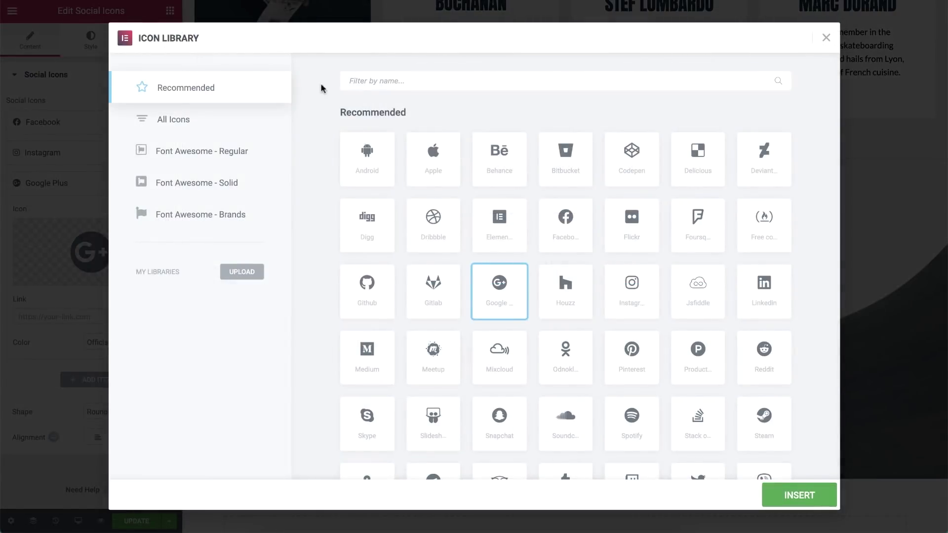
{"action": "type", "text": "YOU"}
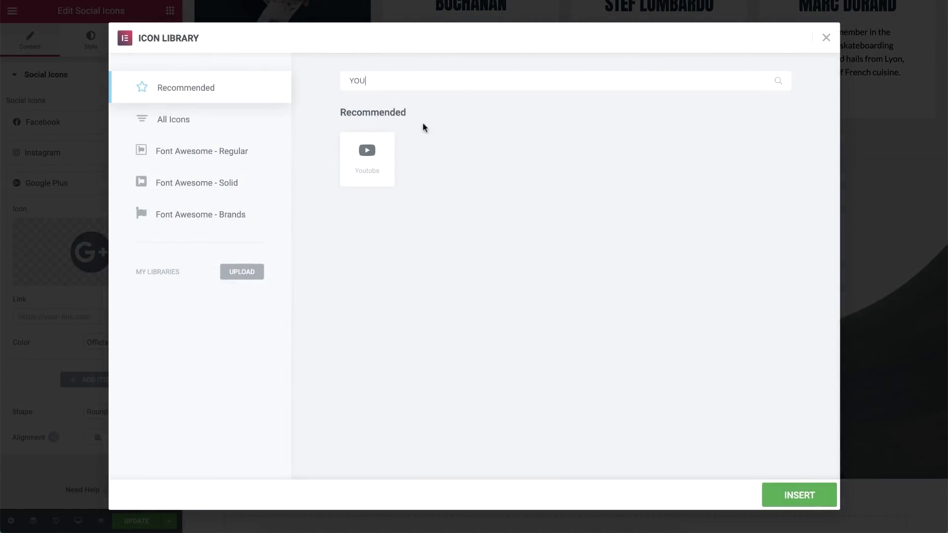
{"action": "left_click", "coordinate": [381, 165]}
{"action": "left_click", "coordinate": [780, 499]}
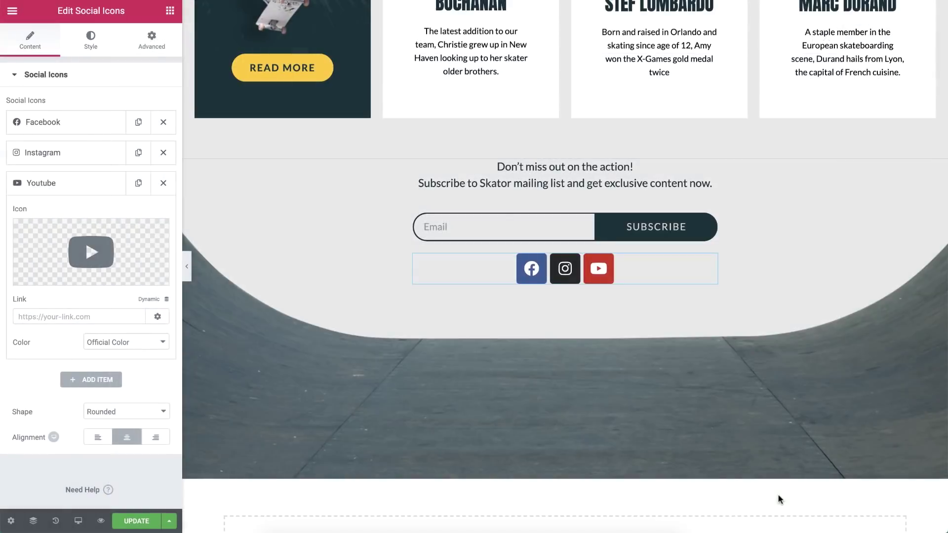
{"action": "left_click", "coordinate": [143, 413]}
{"action": "left_click", "coordinate": [137, 432]}
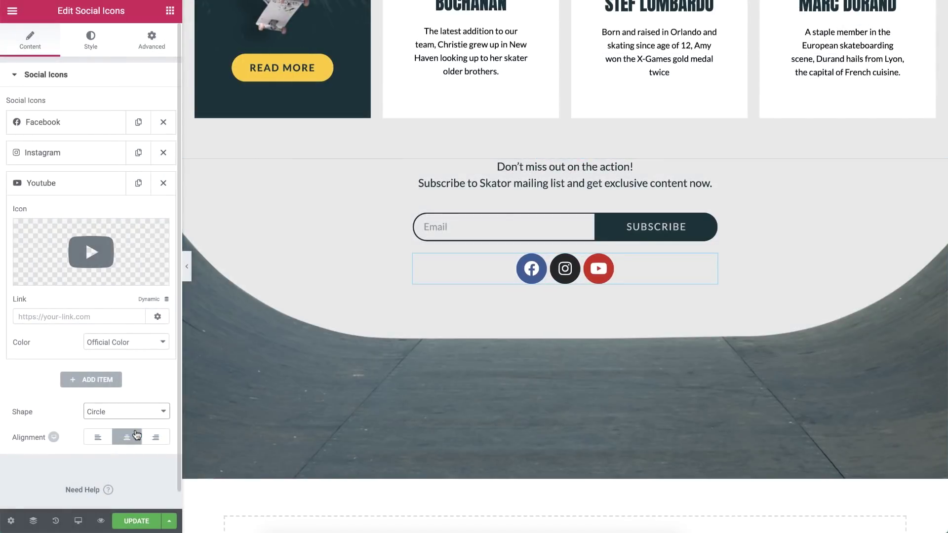
- Give the social icons custom colours: dark navy primary and light grey #e5e5e5 secondary
{"action": "left_click", "coordinate": [101, 43]}
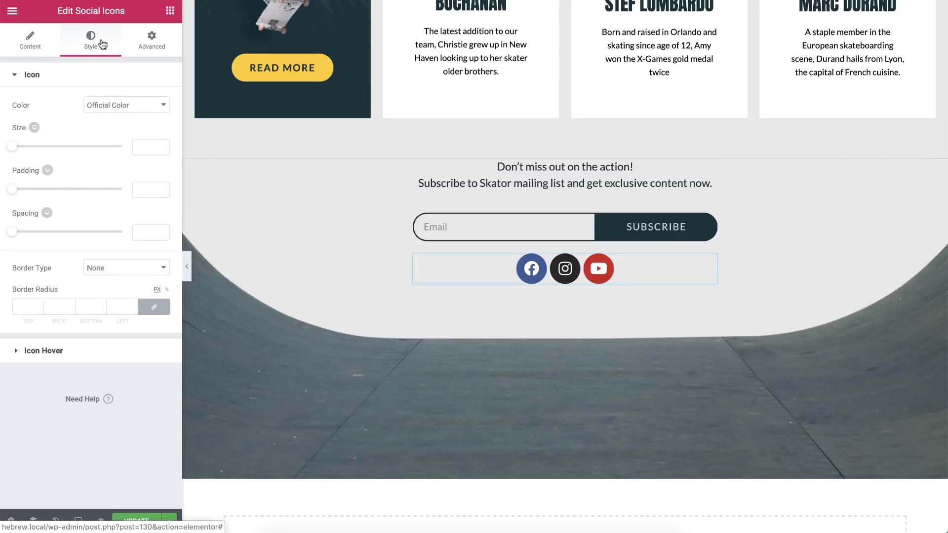
{"action": "left_click", "coordinate": [126, 104]}
{"action": "left_click", "coordinate": [125, 113]}
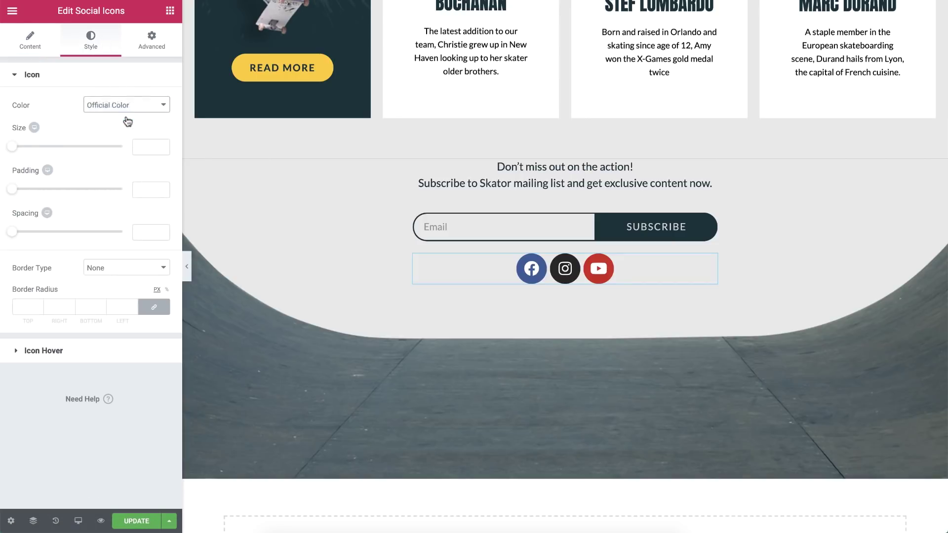
{"action": "left_click", "coordinate": [147, 131]}
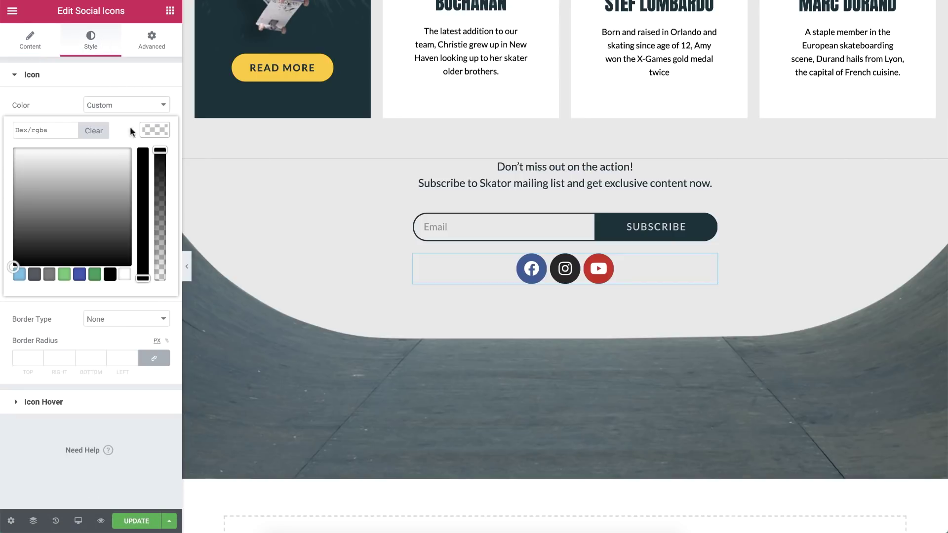
{"action": "left_click", "coordinate": [58, 130]}
{"action": "key", "text": "ctrl+v"}
{"action": "left_click", "coordinate": [58, 115]}
{"action": "left_click", "coordinate": [155, 155]}
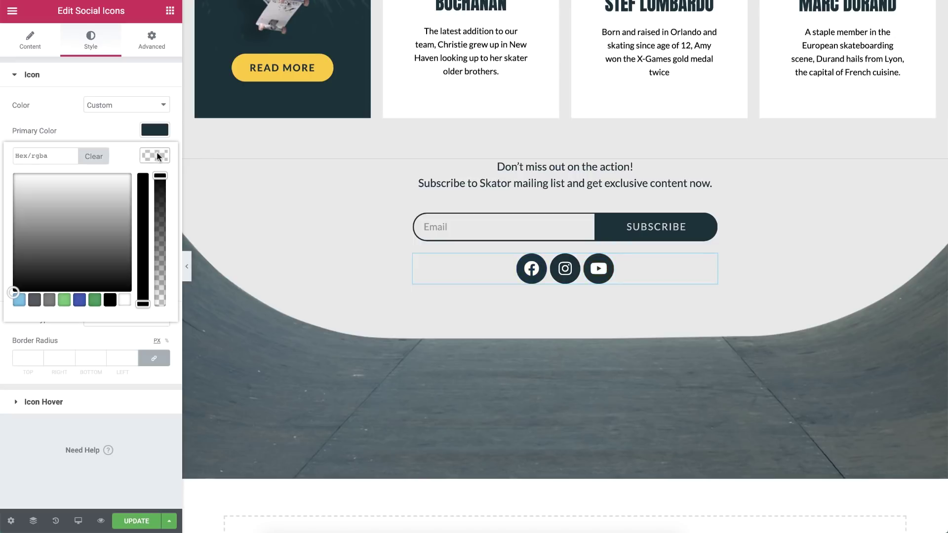
{"action": "left_click_drag", "start_coordinate": [27, 205], "coordinate": [11, 186]}
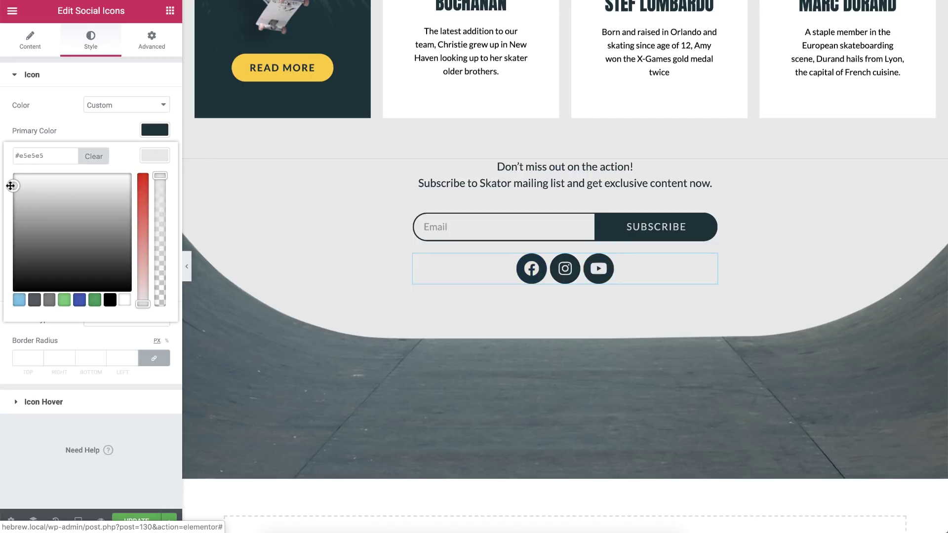
{"action": "key", "text": "Escape"}
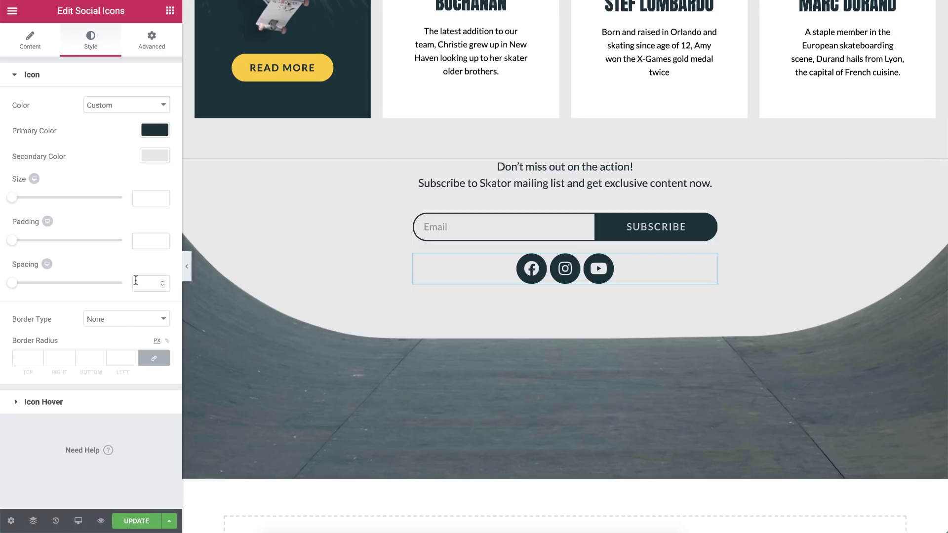
- Set the icon spacing to 10 and give the icon row a 20 px top margin
{"action": "left_click", "coordinate": [139, 283]}
{"action": "type", "text": "10"}
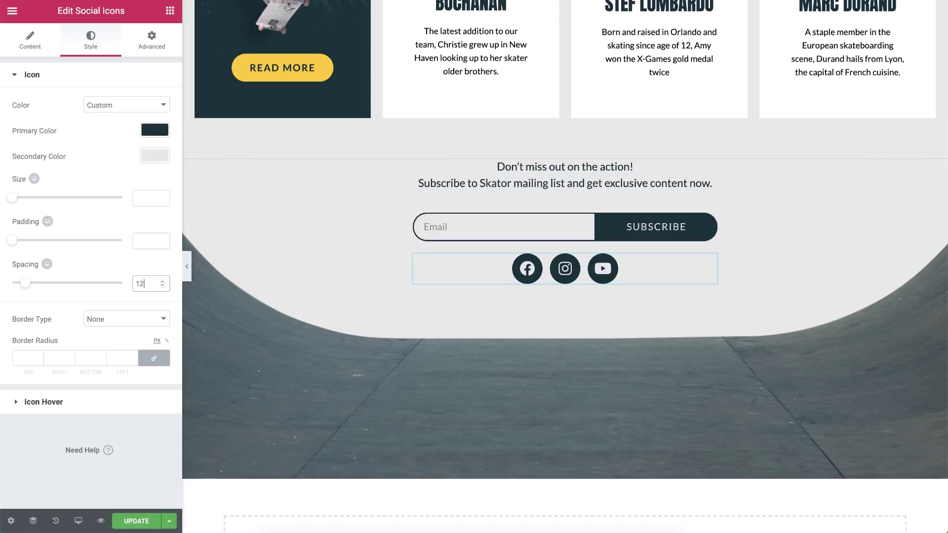
{"action": "left_click", "coordinate": [159, 32]}
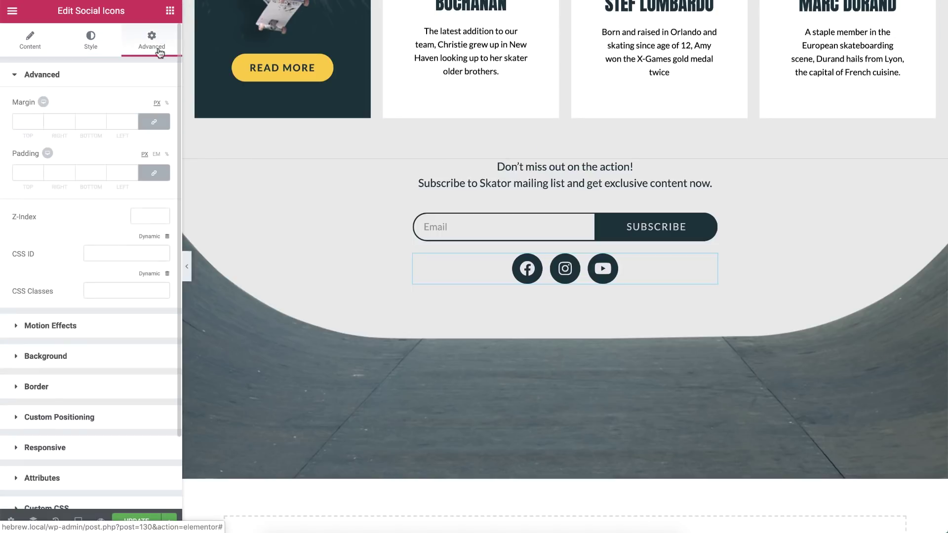
{"action": "left_click", "coordinate": [154, 122]}
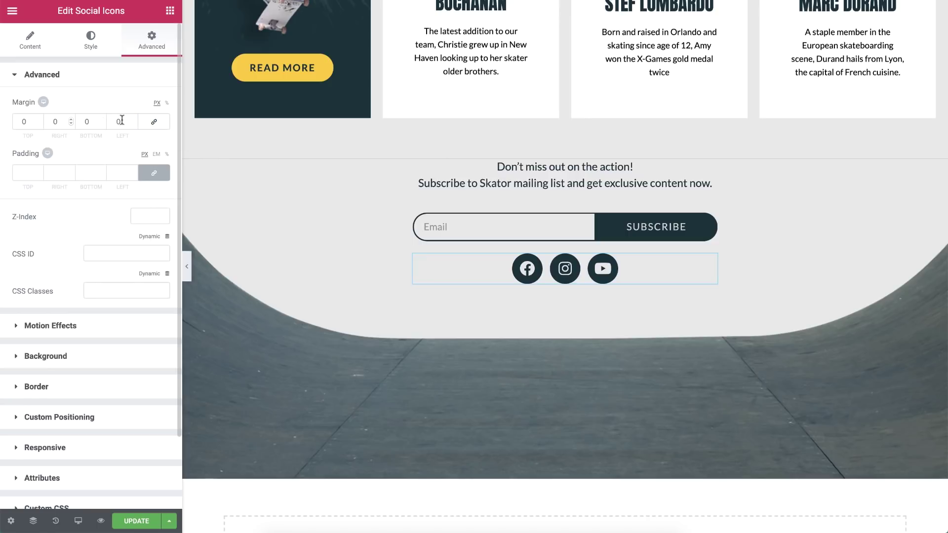
{"action": "left_click", "coordinate": [25, 122]}
{"action": "type", "text": "20"}
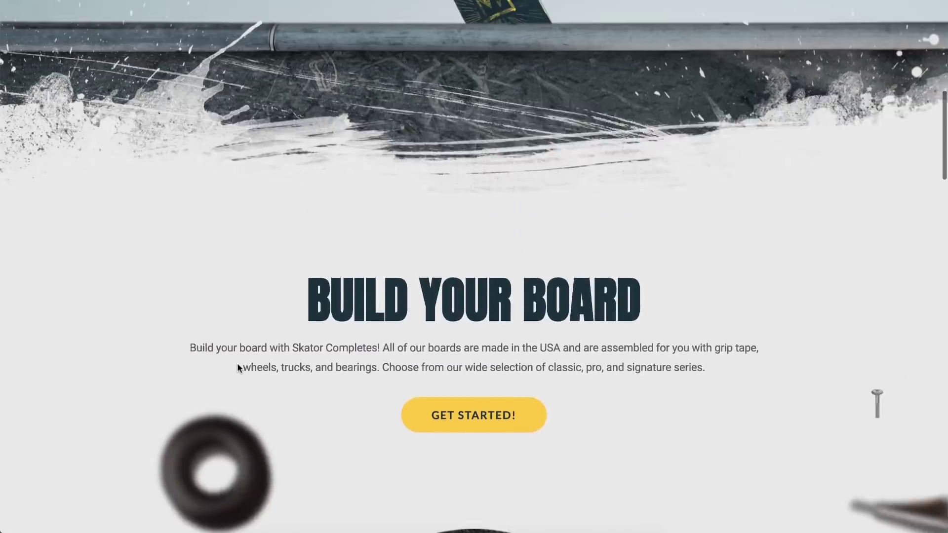
- Scroll the live Skator page from the Free Your Ride hero down to the subscribe section
{"action": "scroll", "coordinate": [237, 364], "scroll_direction": "up", "scroll_amount": 10}
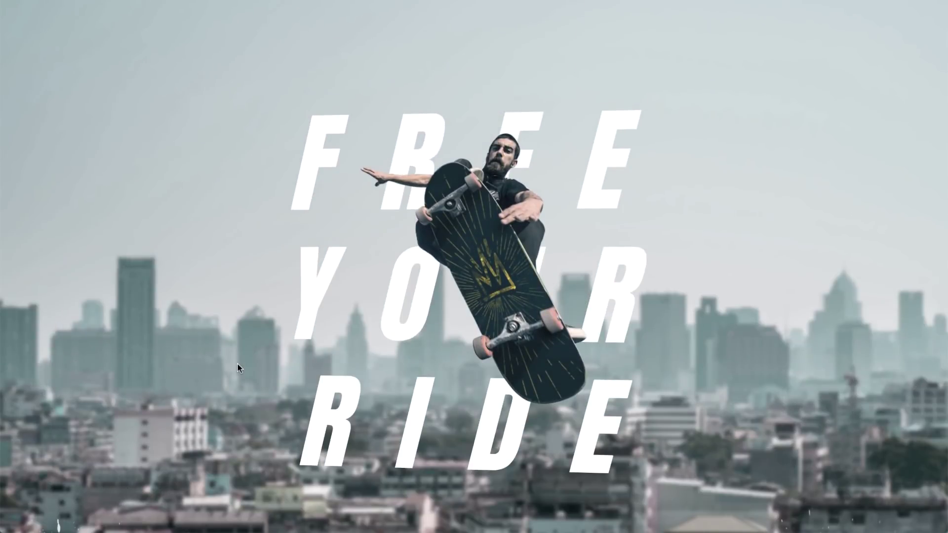
{"action": "scroll", "coordinate": [618, 340], "scroll_direction": "down", "scroll_amount": 1}
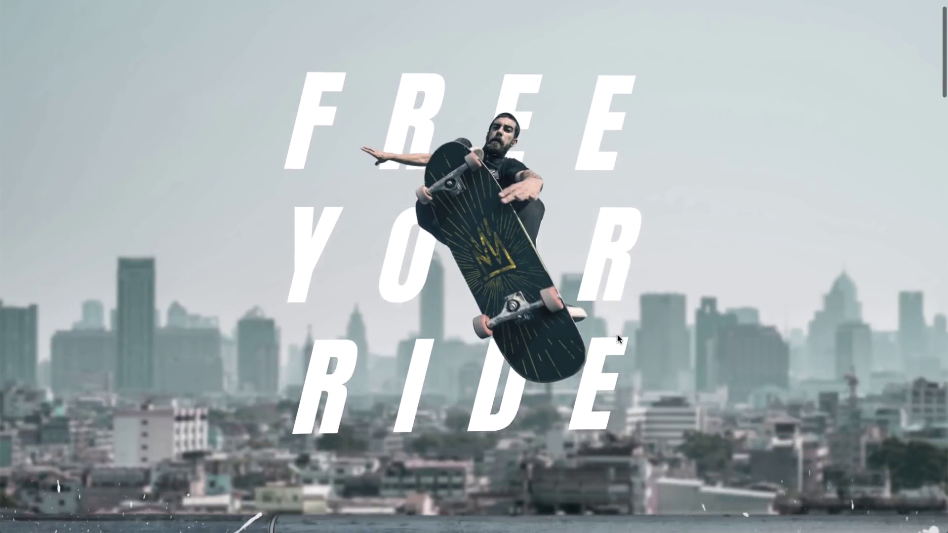
{"action": "scroll", "coordinate": [618, 340], "scroll_direction": "down", "scroll_amount": 5}
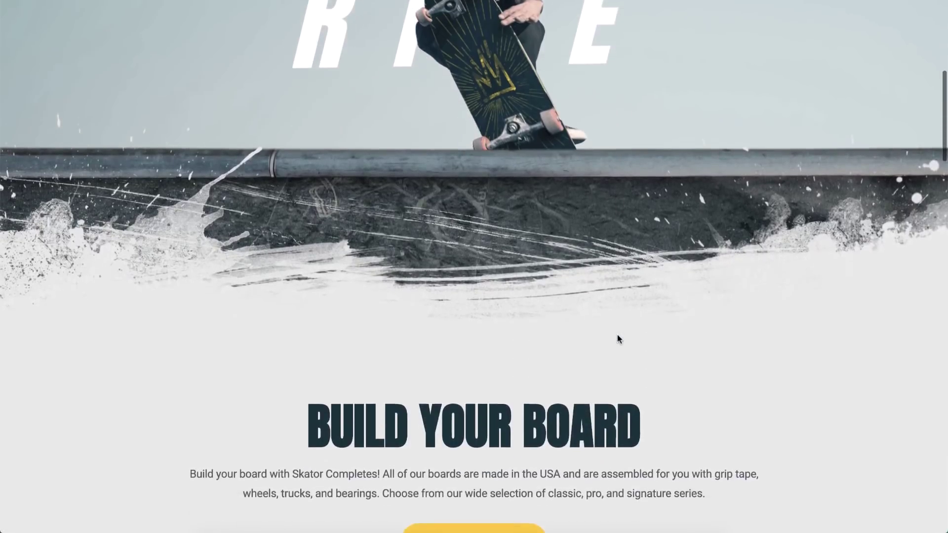
{"action": "scroll", "coordinate": [618, 339], "scroll_direction": "down", "scroll_amount": 7}
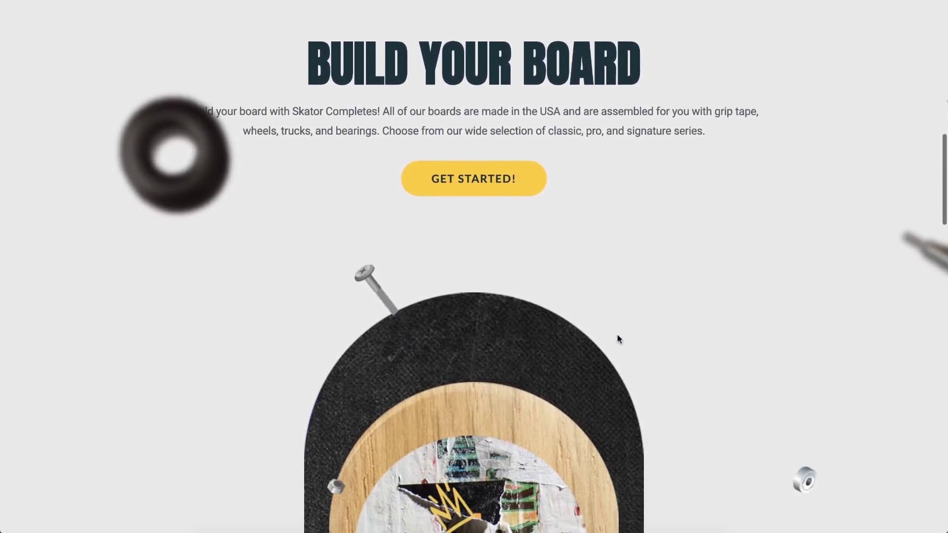
{"action": "scroll", "coordinate": [618, 340], "scroll_direction": "down", "scroll_amount": 6}
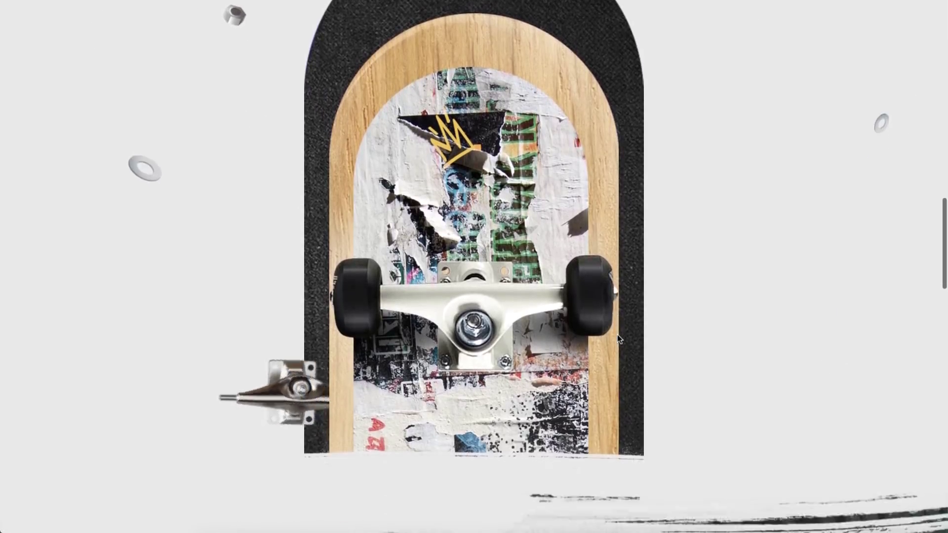
{"action": "scroll", "coordinate": [618, 337], "scroll_direction": "down", "scroll_amount": 7}
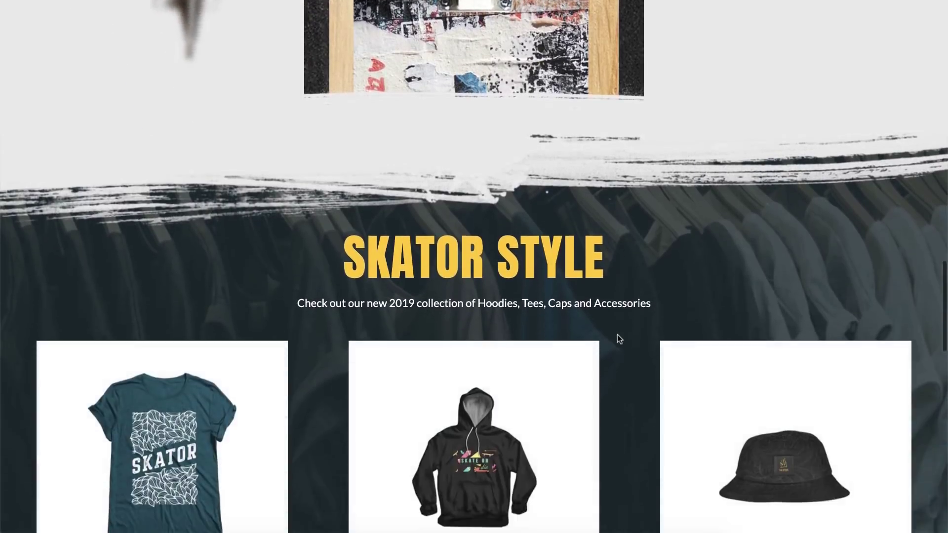
{"action": "scroll", "coordinate": [617, 335], "scroll_direction": "down", "scroll_amount": 5}
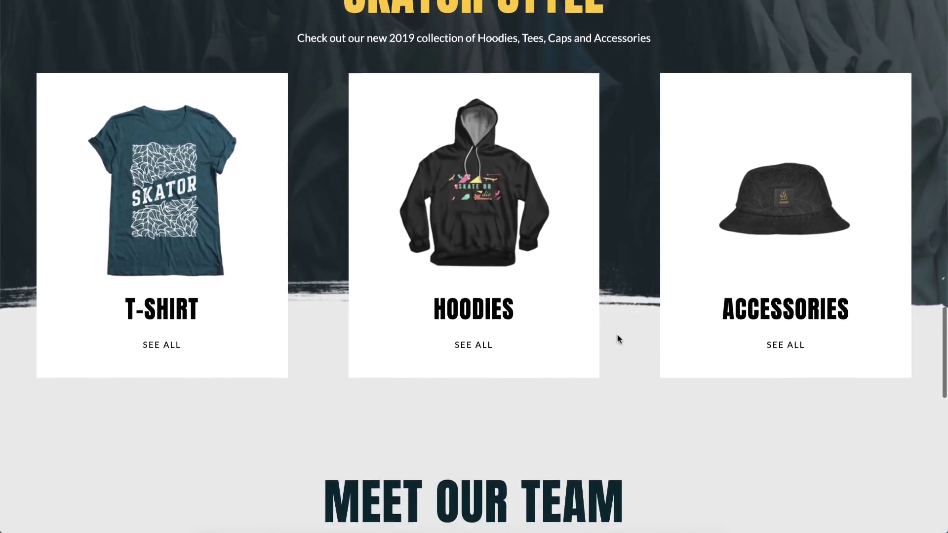
{"action": "scroll", "coordinate": [619, 339], "scroll_direction": "down", "scroll_amount": 7}
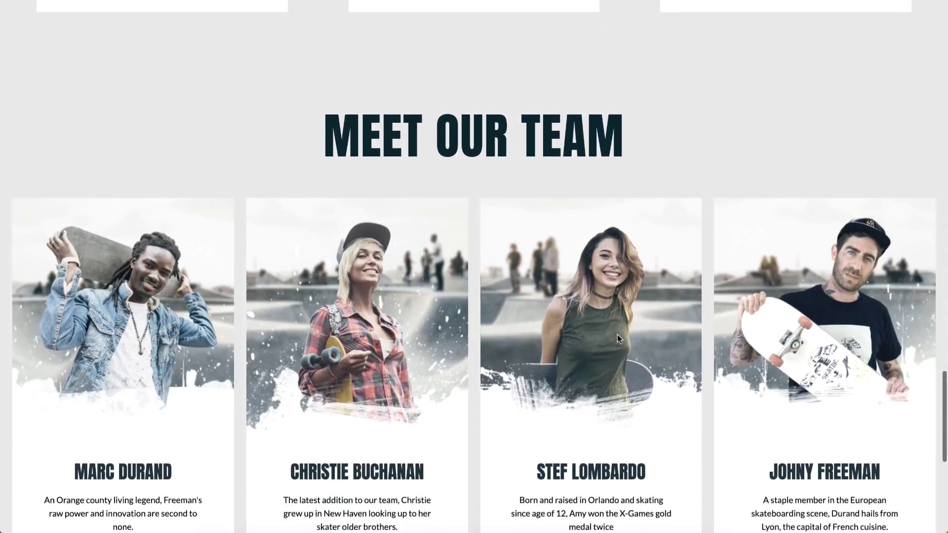
{"action": "scroll", "coordinate": [617, 339], "scroll_direction": "down", "scroll_amount": 2}
{"action": "mouse_move", "coordinate": [617, 339]}
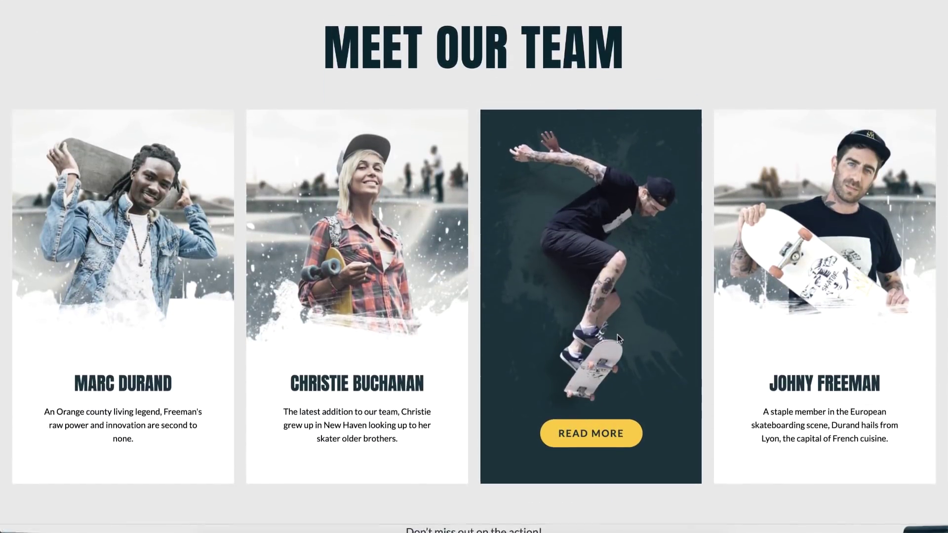
{"action": "scroll", "coordinate": [617, 334], "scroll_direction": "down", "scroll_amount": 7}
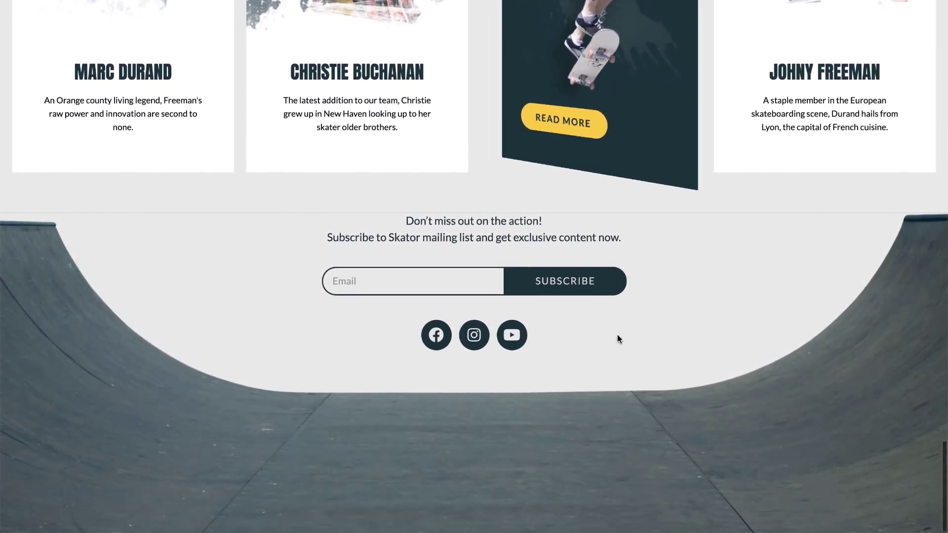